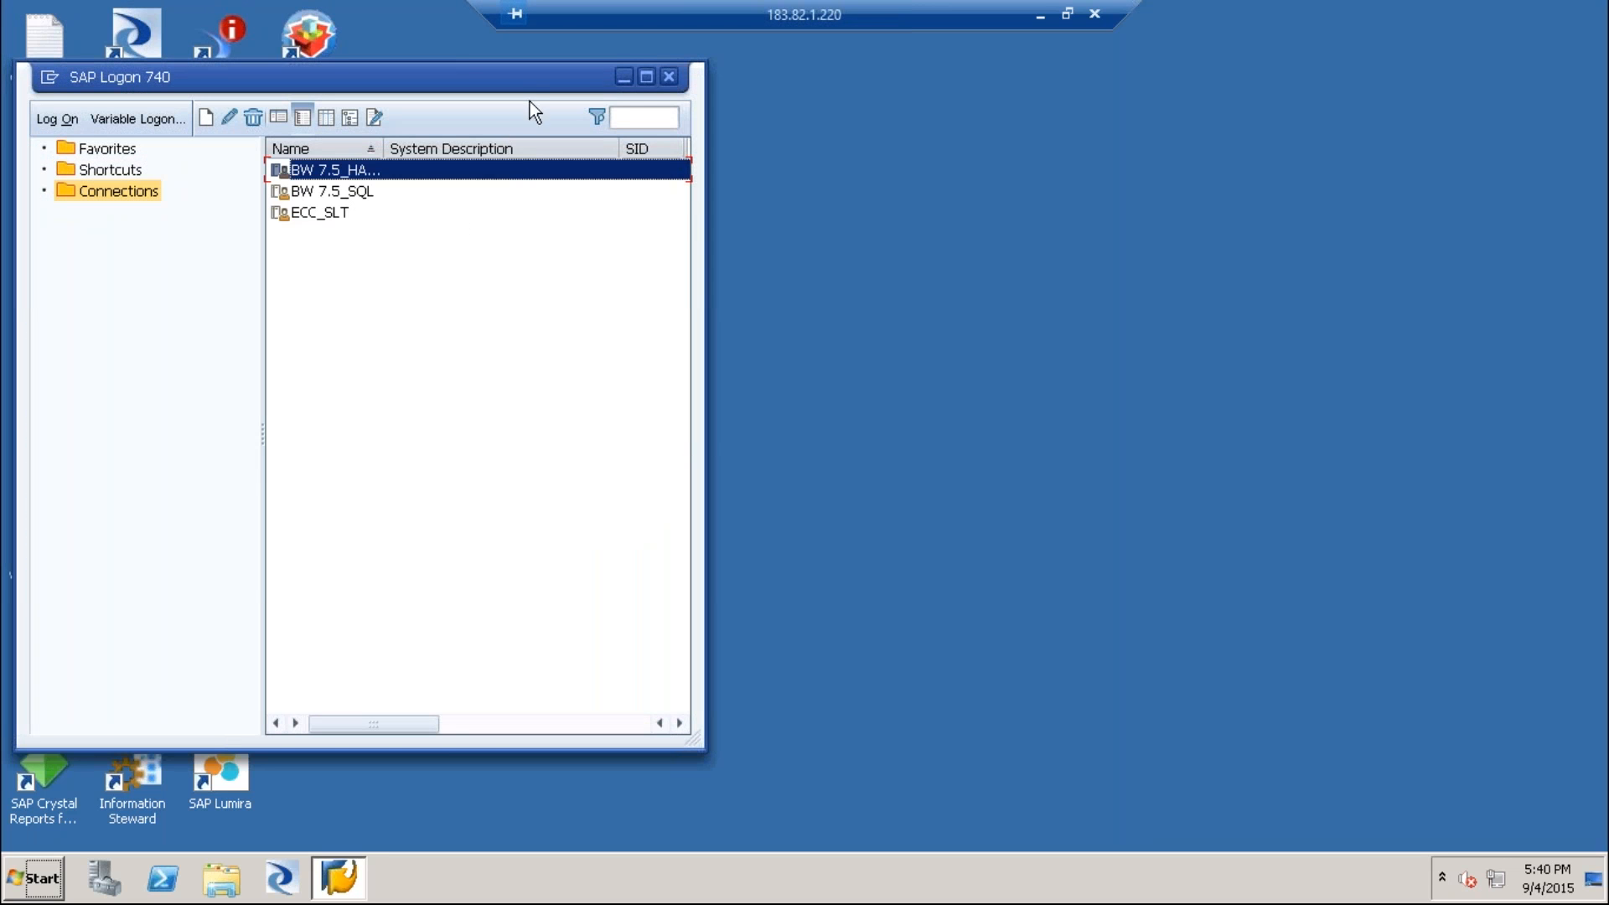
# Maximize the logon window, widen the connection list and open the ECC_SLT system connection.
pyautogui.click(646, 77)
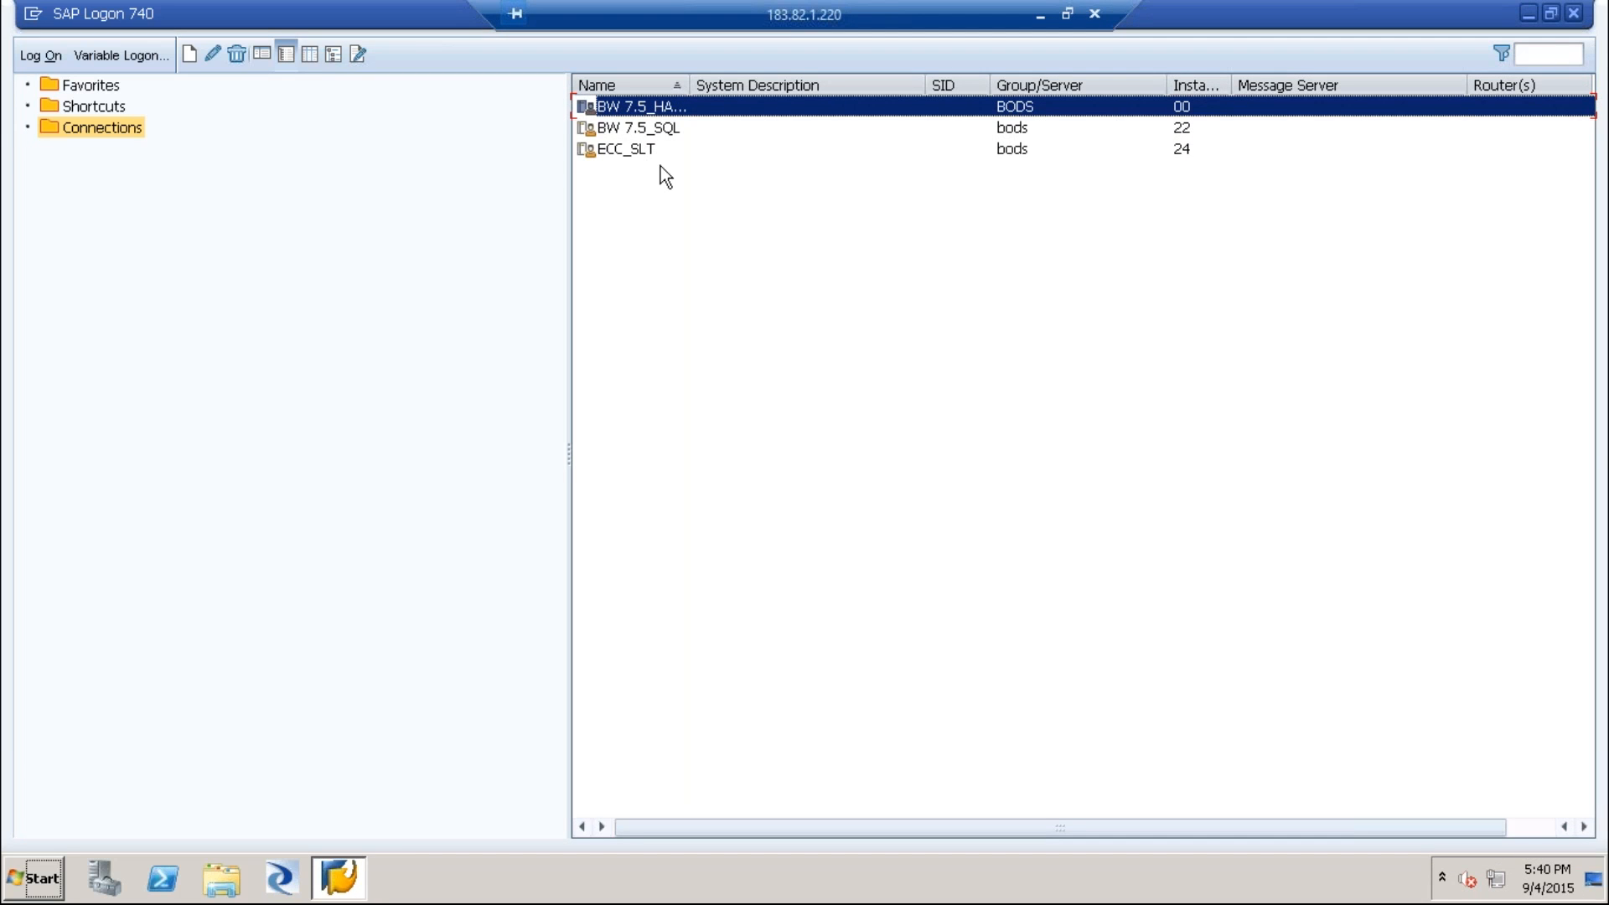
pyautogui.moveTo(569, 457)
pyautogui.mouseDown()
pyautogui.moveTo(334, 477)
pyautogui.moveTo(351, 478)
pyautogui.mouseUp()
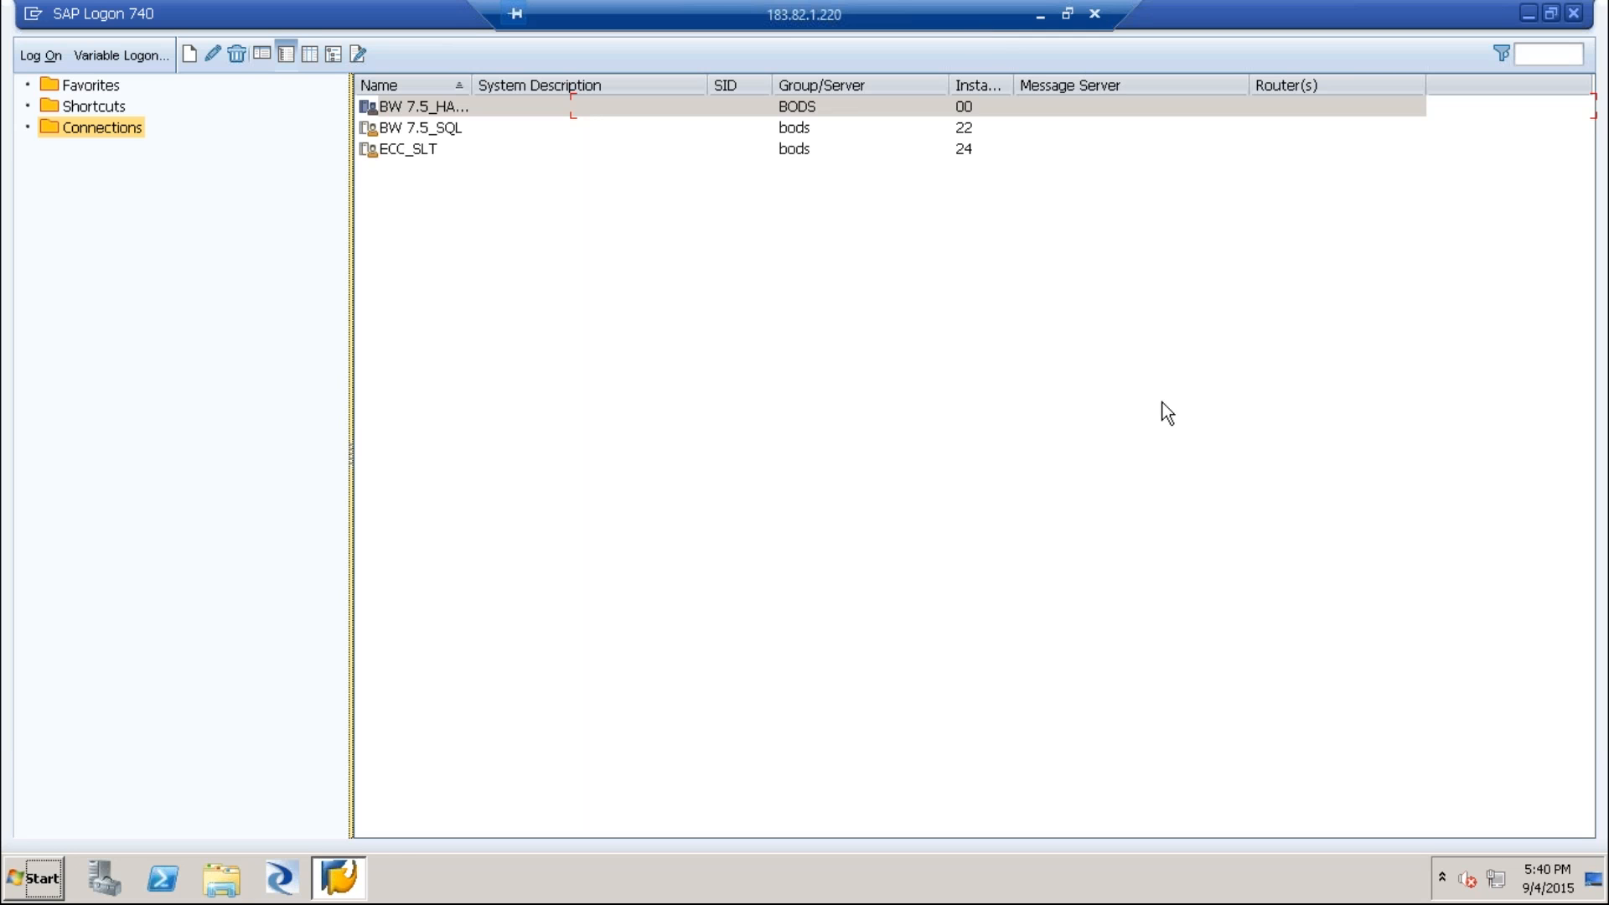
pyautogui.click(409, 152)
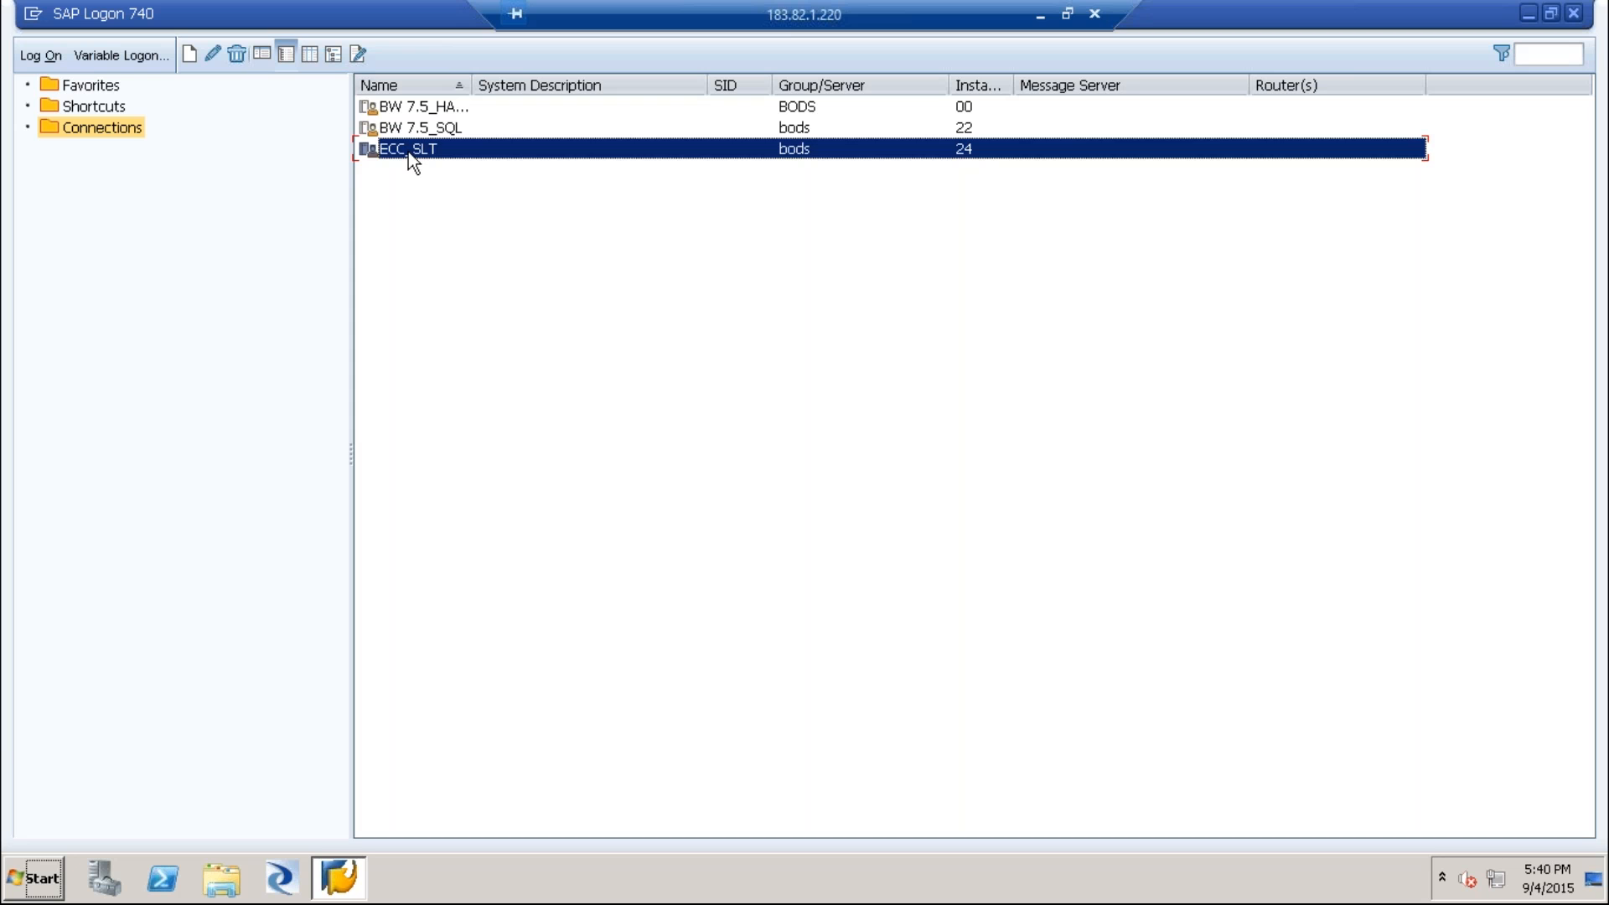
pyautogui.doubleClick(409, 152)
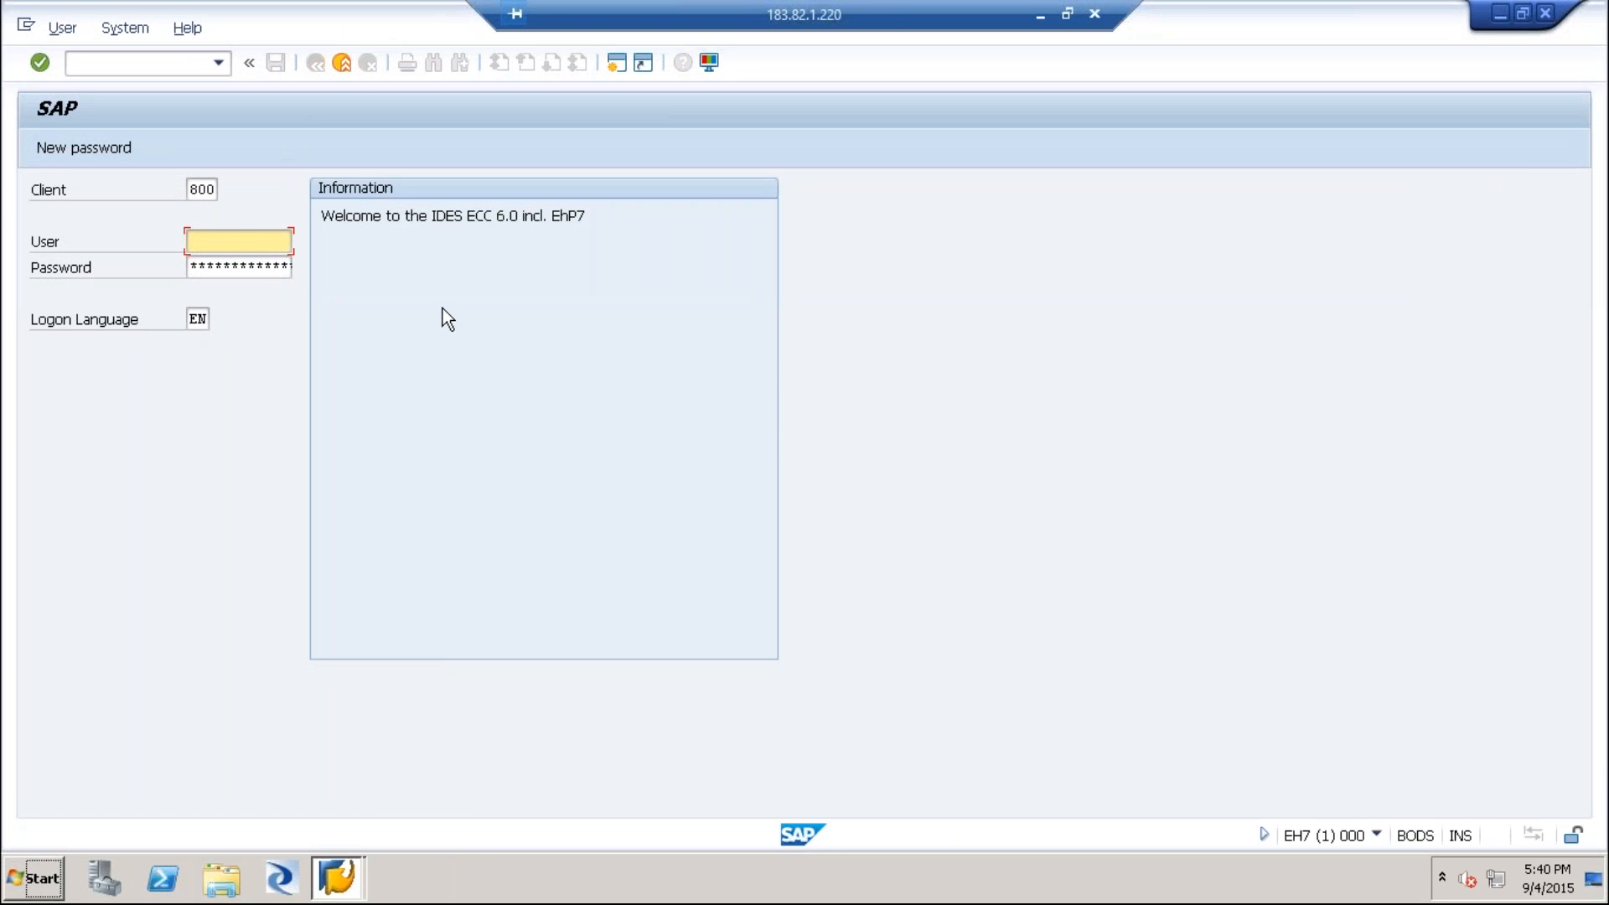
# Log on to client 800 with the user name and the account password.
pyautogui.click(240, 241)
pyautogui.click(223, 283)
pyautogui.click(224, 269)
pyautogui.write('*********')
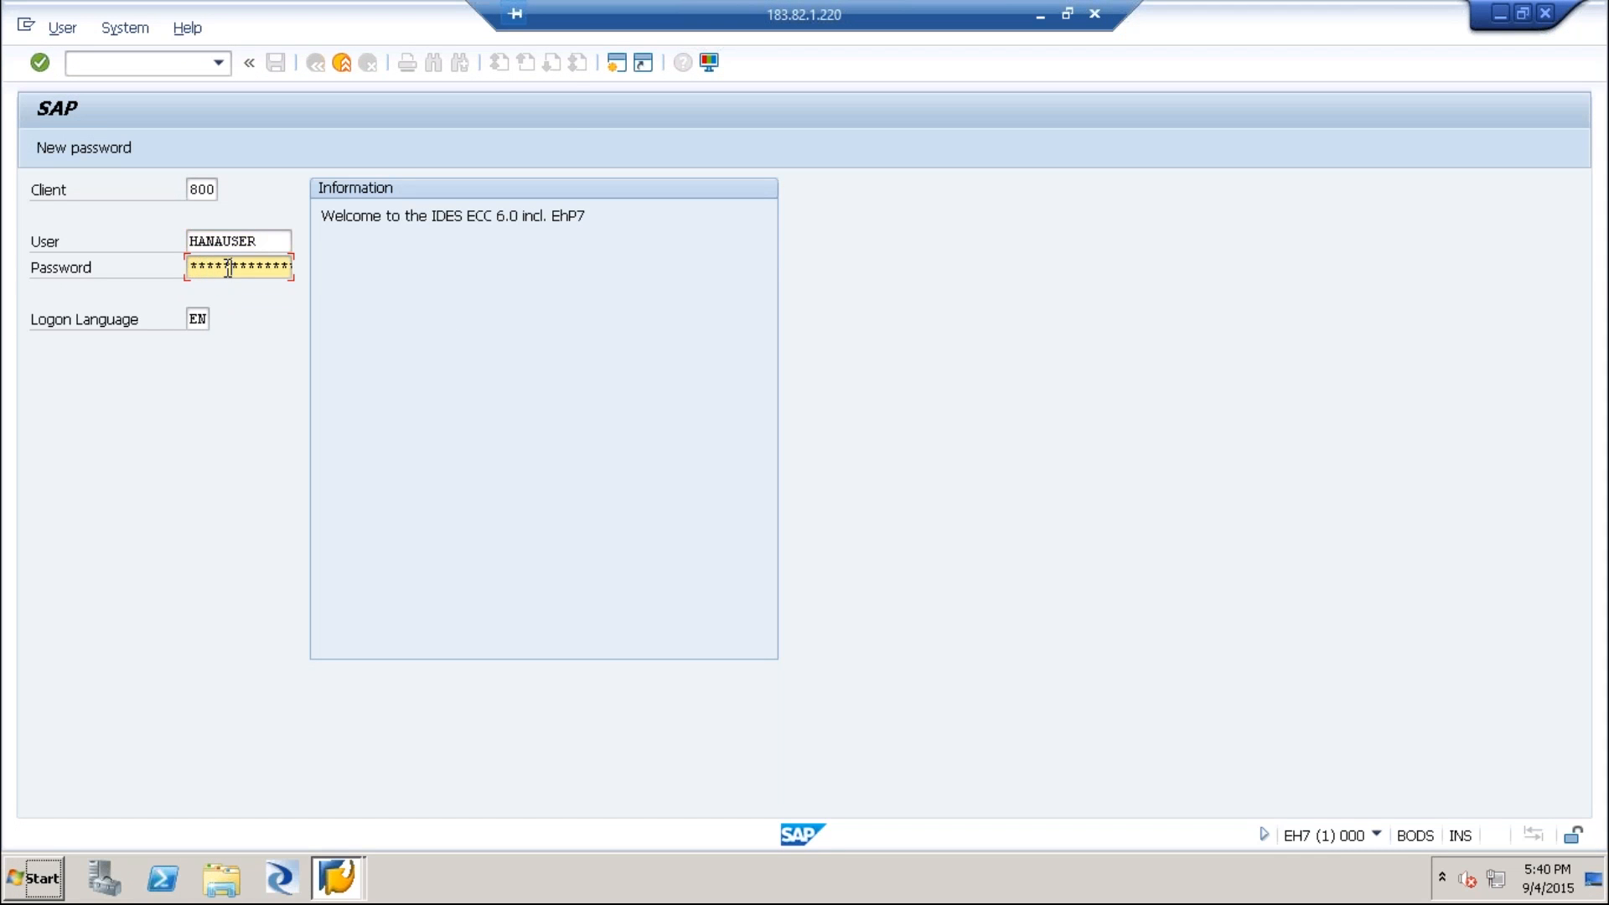
pyautogui.press('Return')
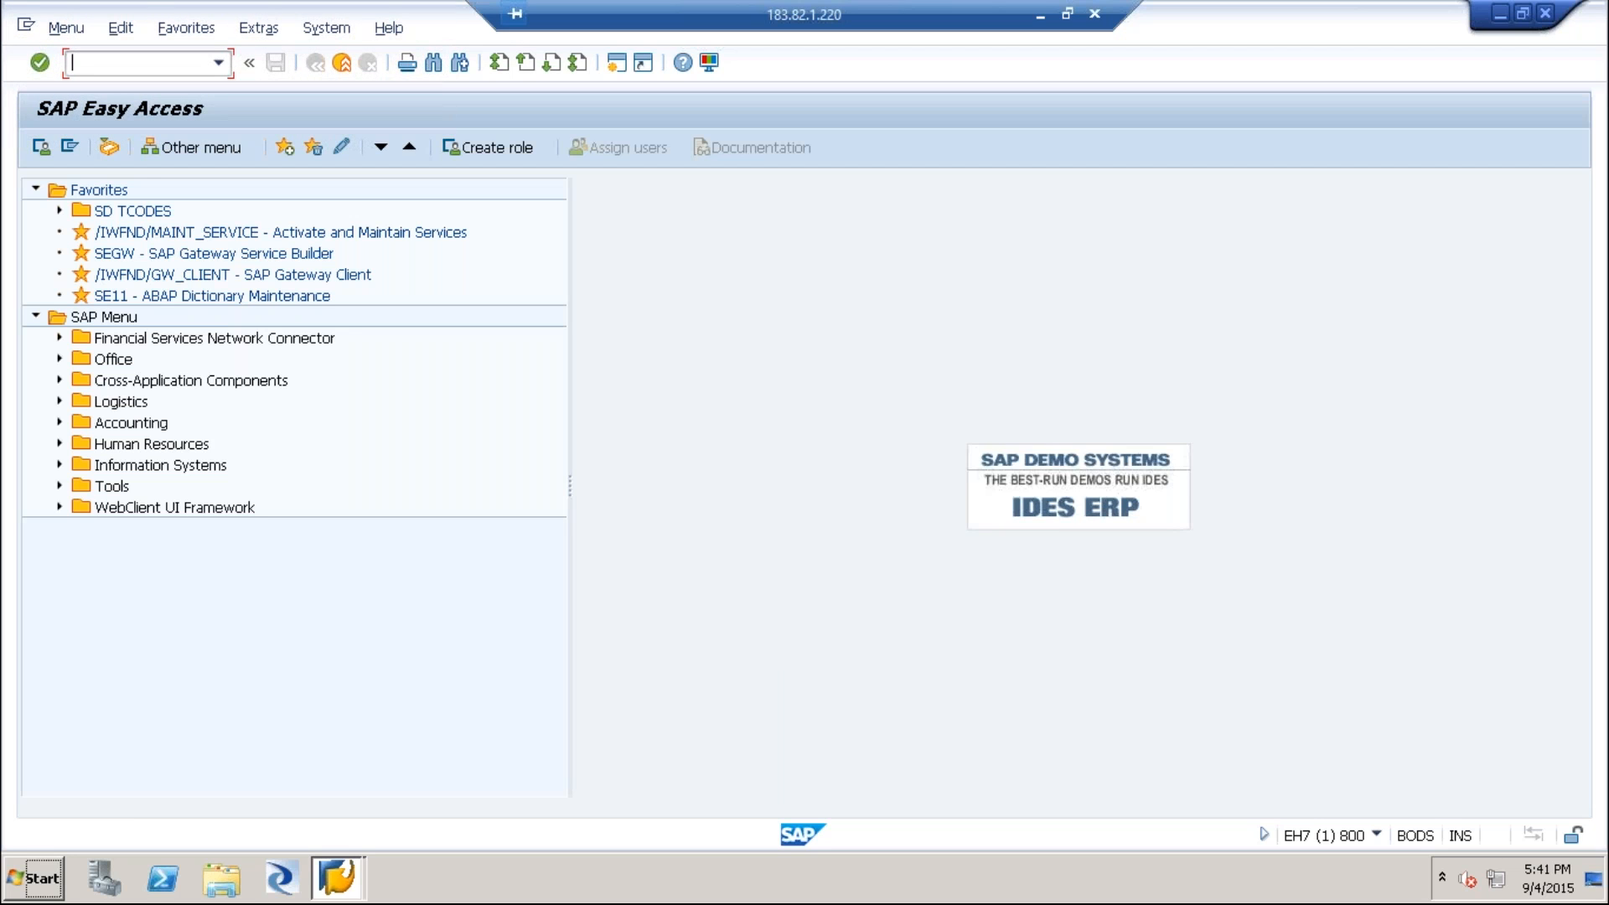
# Start transaction SE11 and display the database table KNA1.
pyautogui.write('se11')
pyautogui.press('Return')
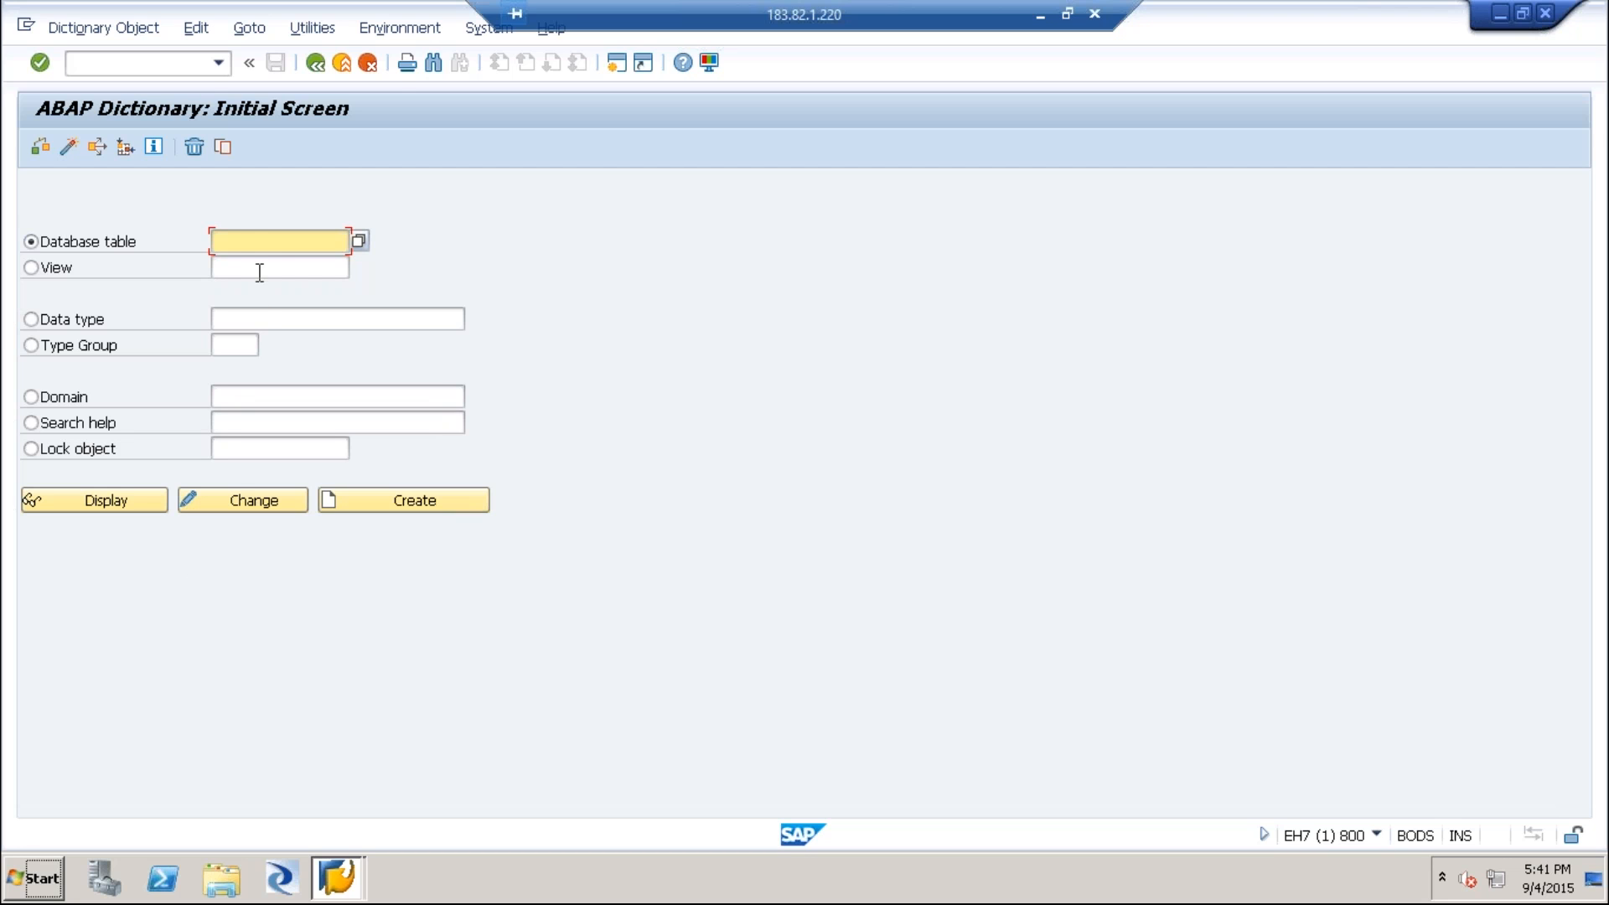
pyautogui.write('knal')
pyautogui.click(110, 495)
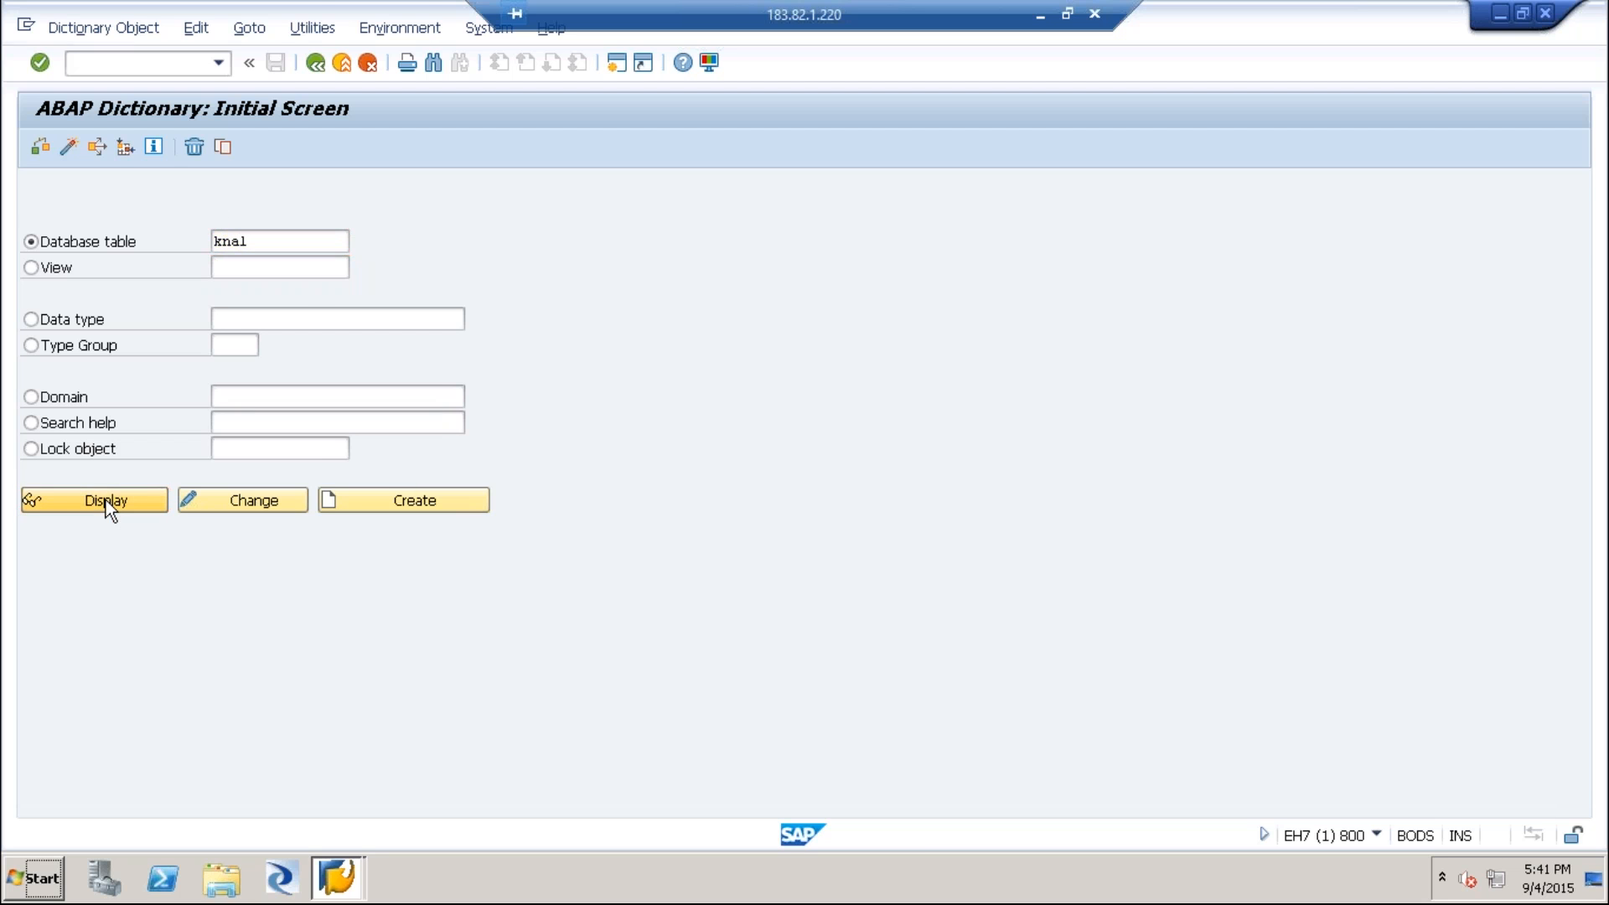
# Examine the transparent table's name and short description in the table header.
pyautogui.moveTo(223, 191); pyautogui.dragTo(163, 191)
pyautogui.moveTo(408, 219); pyautogui.dragTo(122, 201)
pyautogui.click(123, 346)
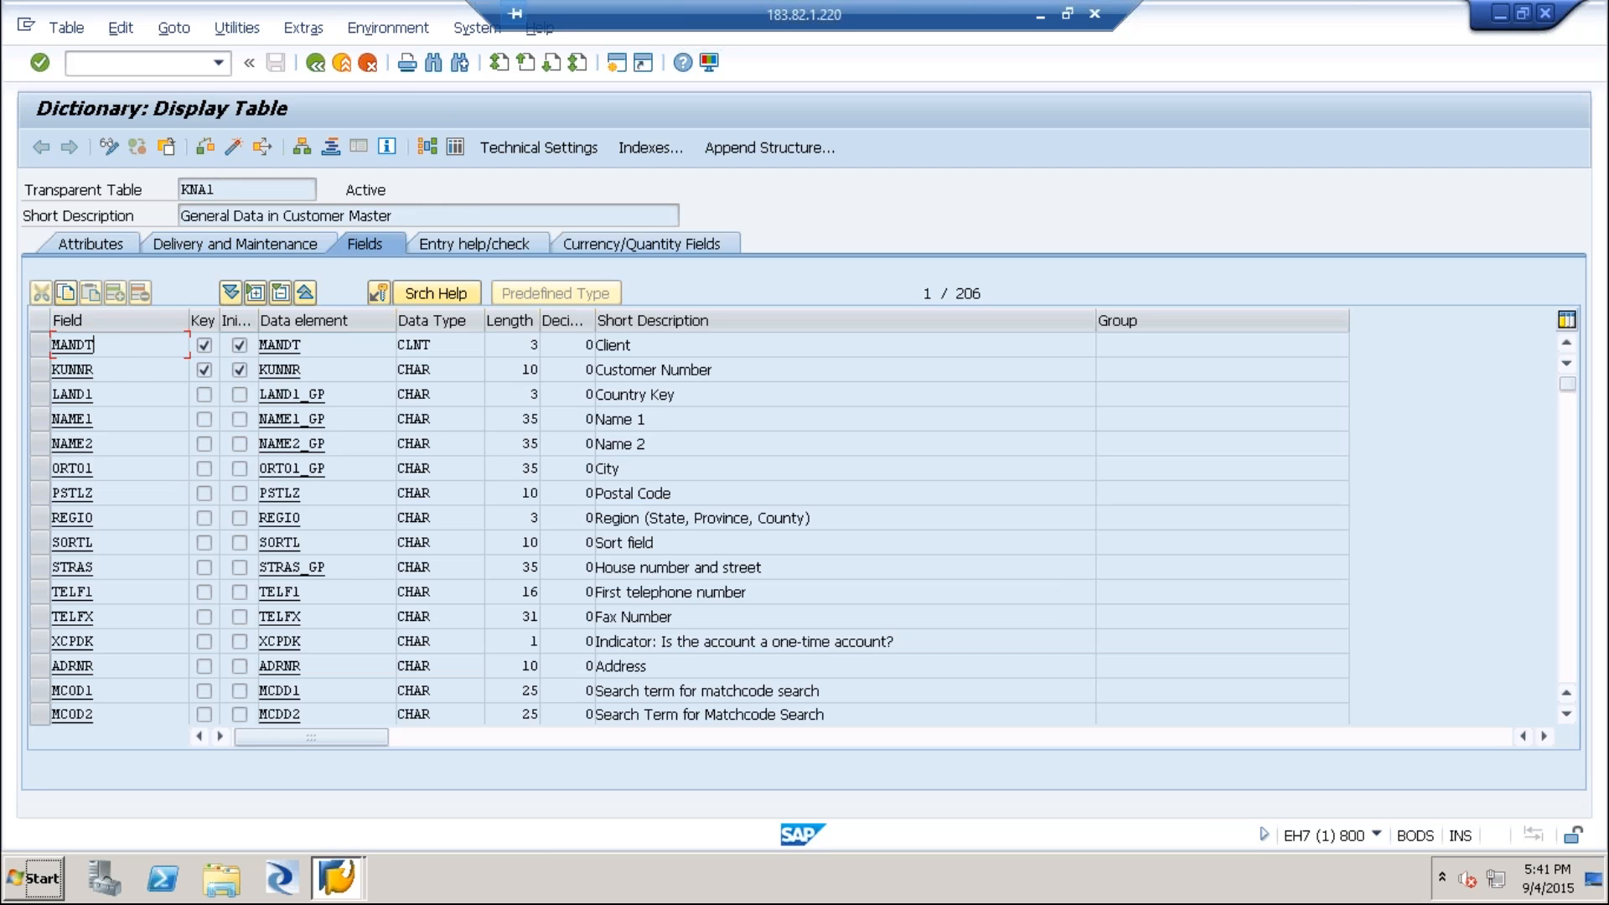
# Examine the KUNNR field's row, including its data element, data type, length and short description.
pyautogui.moveTo(109, 368); pyautogui.dragTo(23, 371)
pyautogui.click(109, 371)
pyautogui.doubleClick(102, 370)
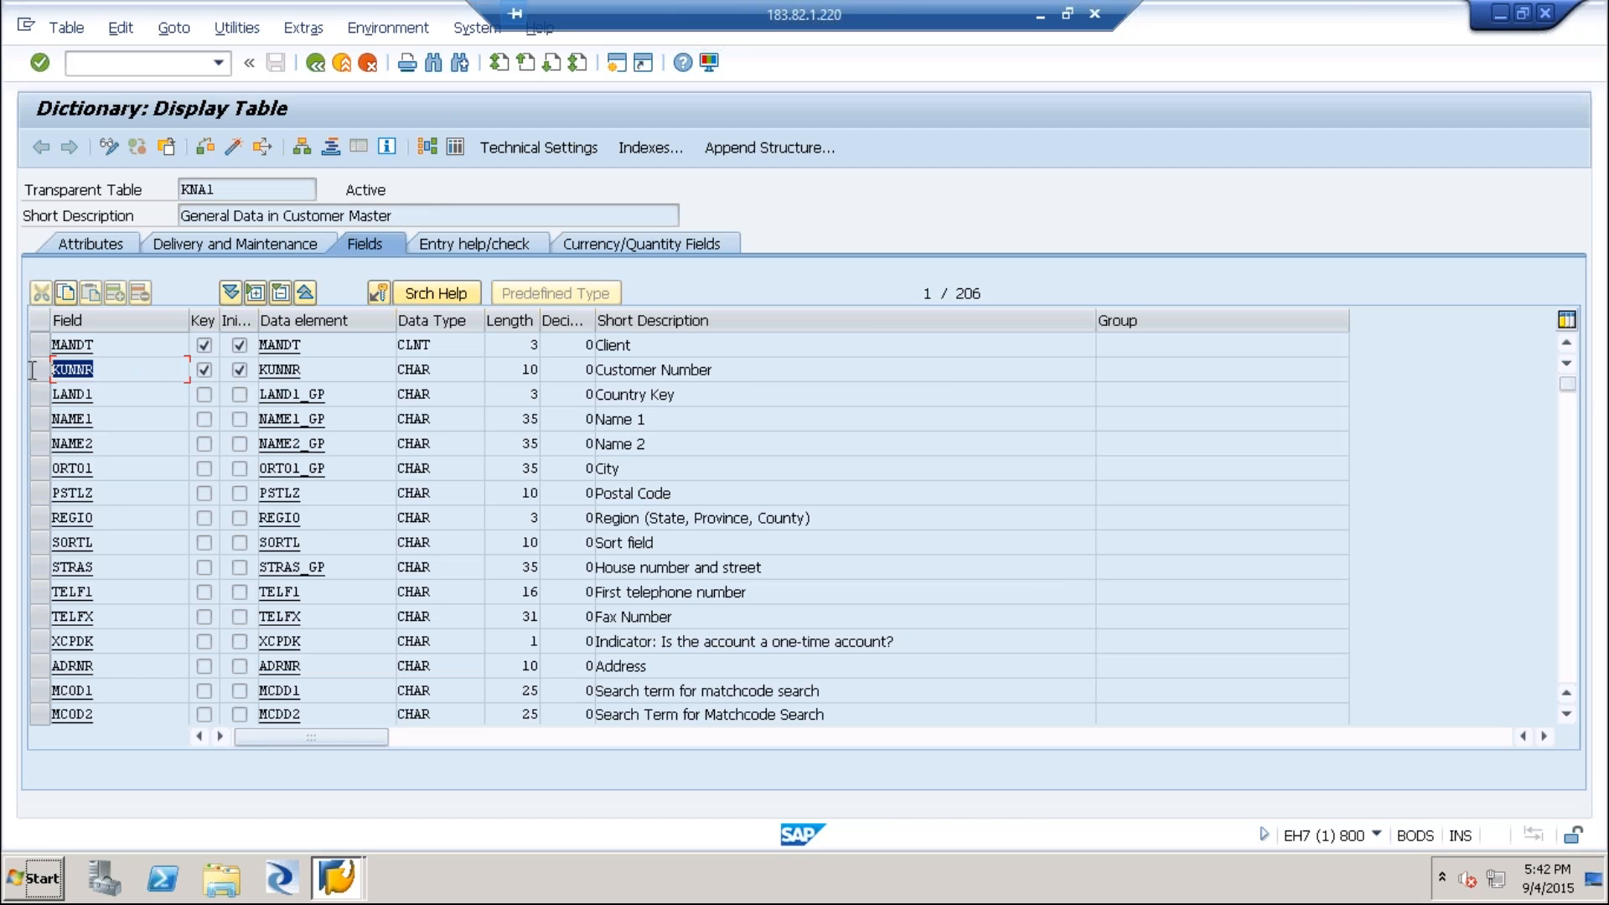
pyautogui.click(106, 371)
pyautogui.moveTo(303, 369); pyautogui.dragTo(254, 367)
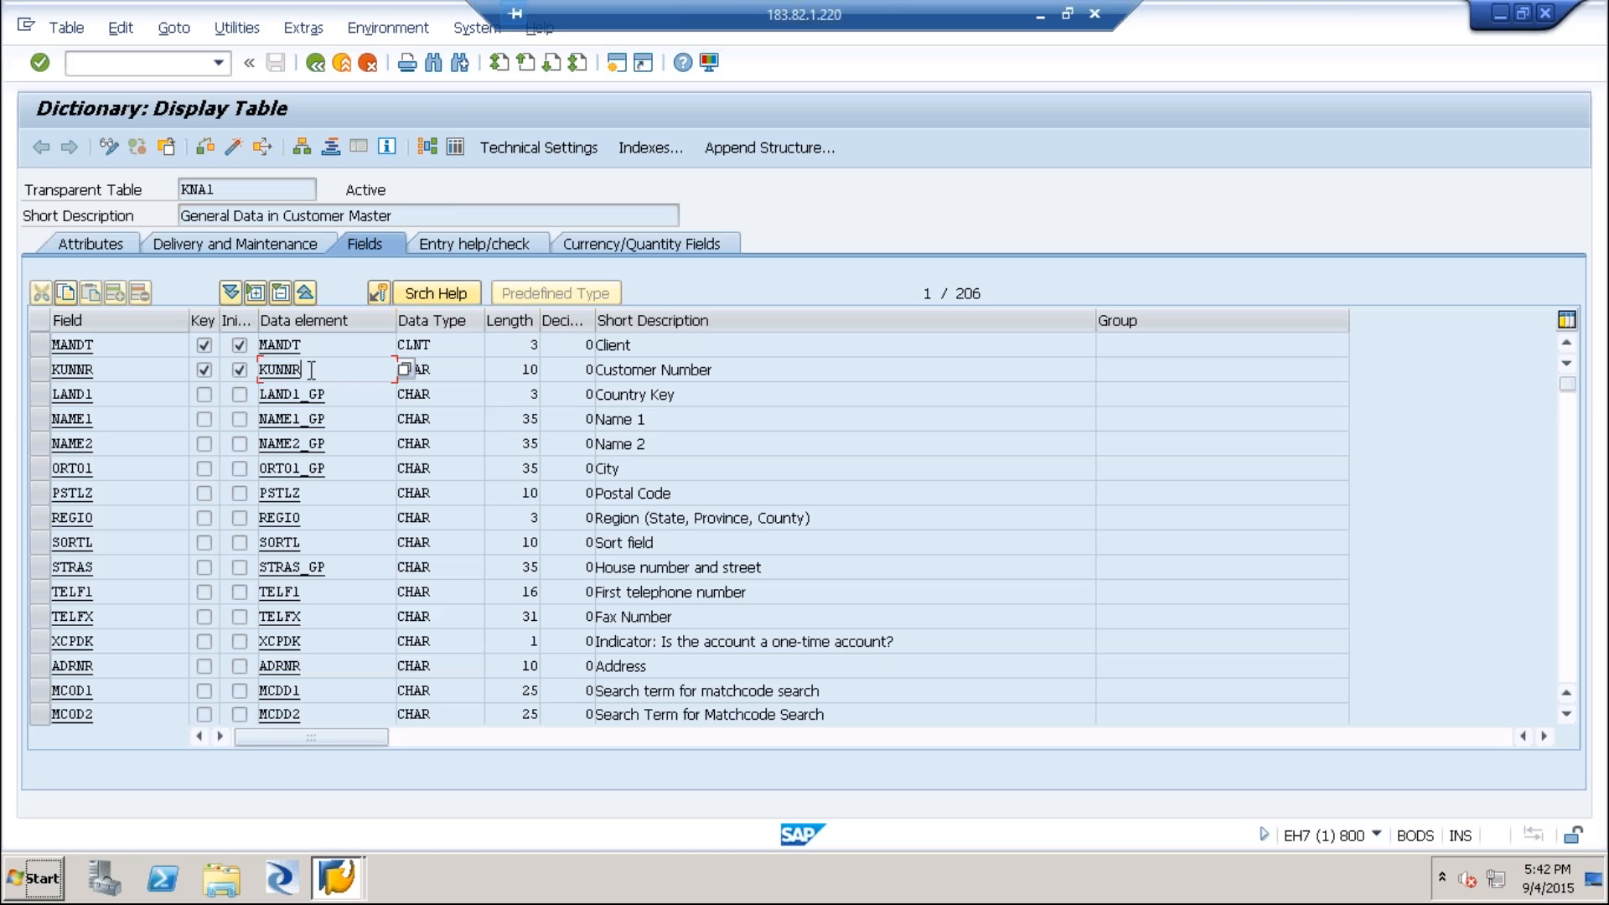
pyautogui.moveTo(446, 374); pyautogui.dragTo(383, 373)
pyautogui.moveTo(511, 373); pyautogui.dragTo(543, 370)
pyautogui.click(606, 369)
pyautogui.moveTo(719, 369); pyautogui.dragTo(570, 365)
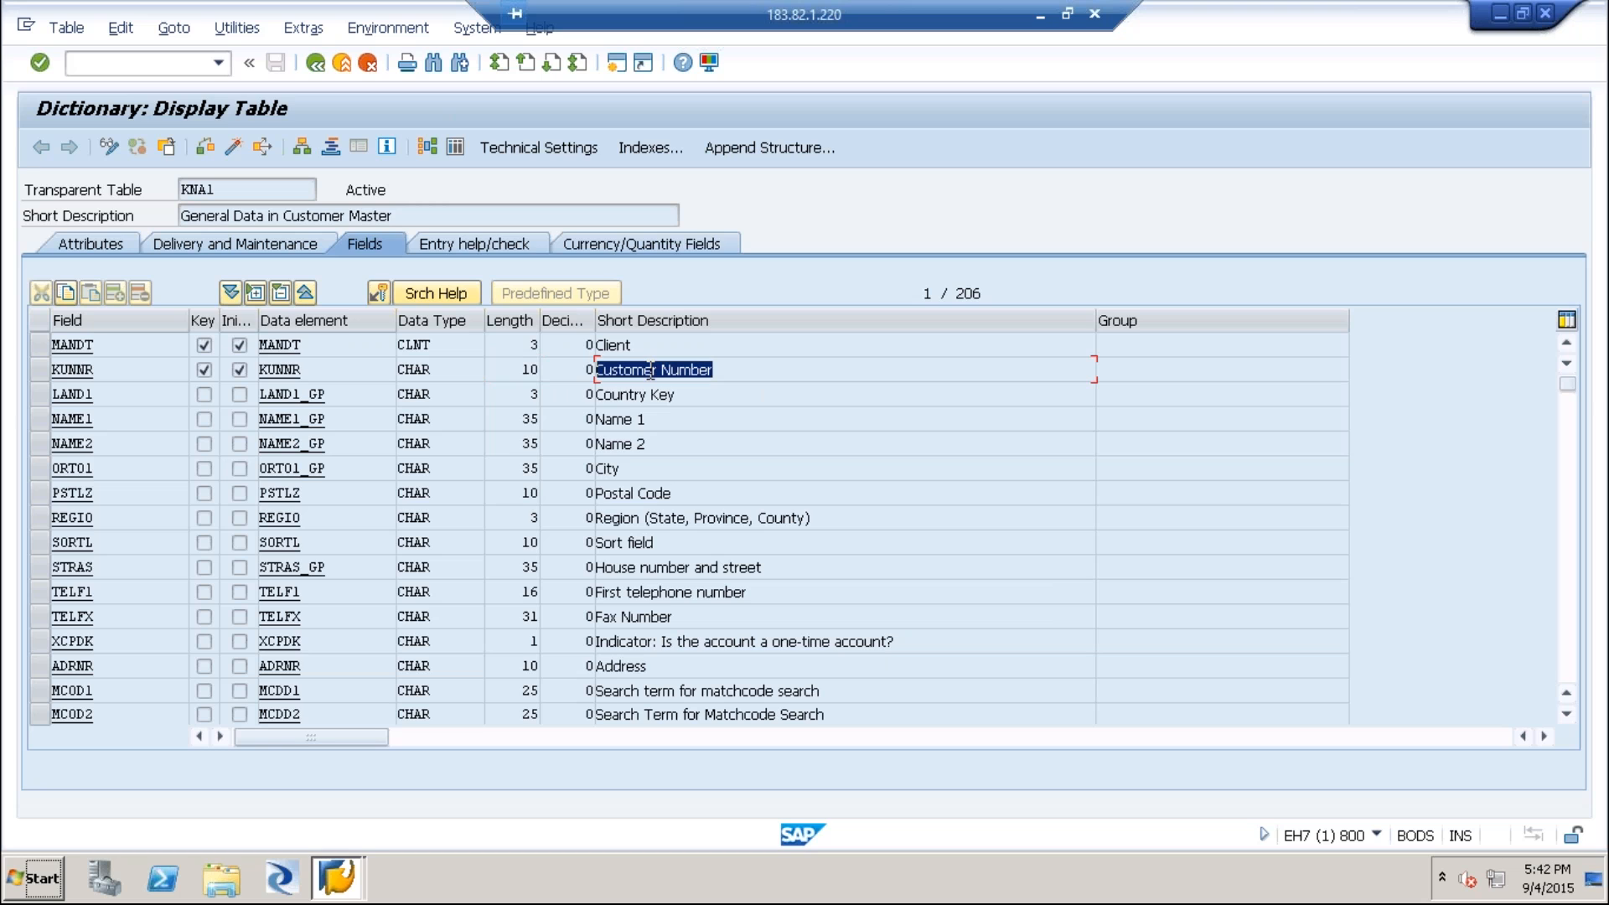
pyautogui.click(122, 367)
pyautogui.moveTo(107, 369); pyautogui.dragTo(31, 367)
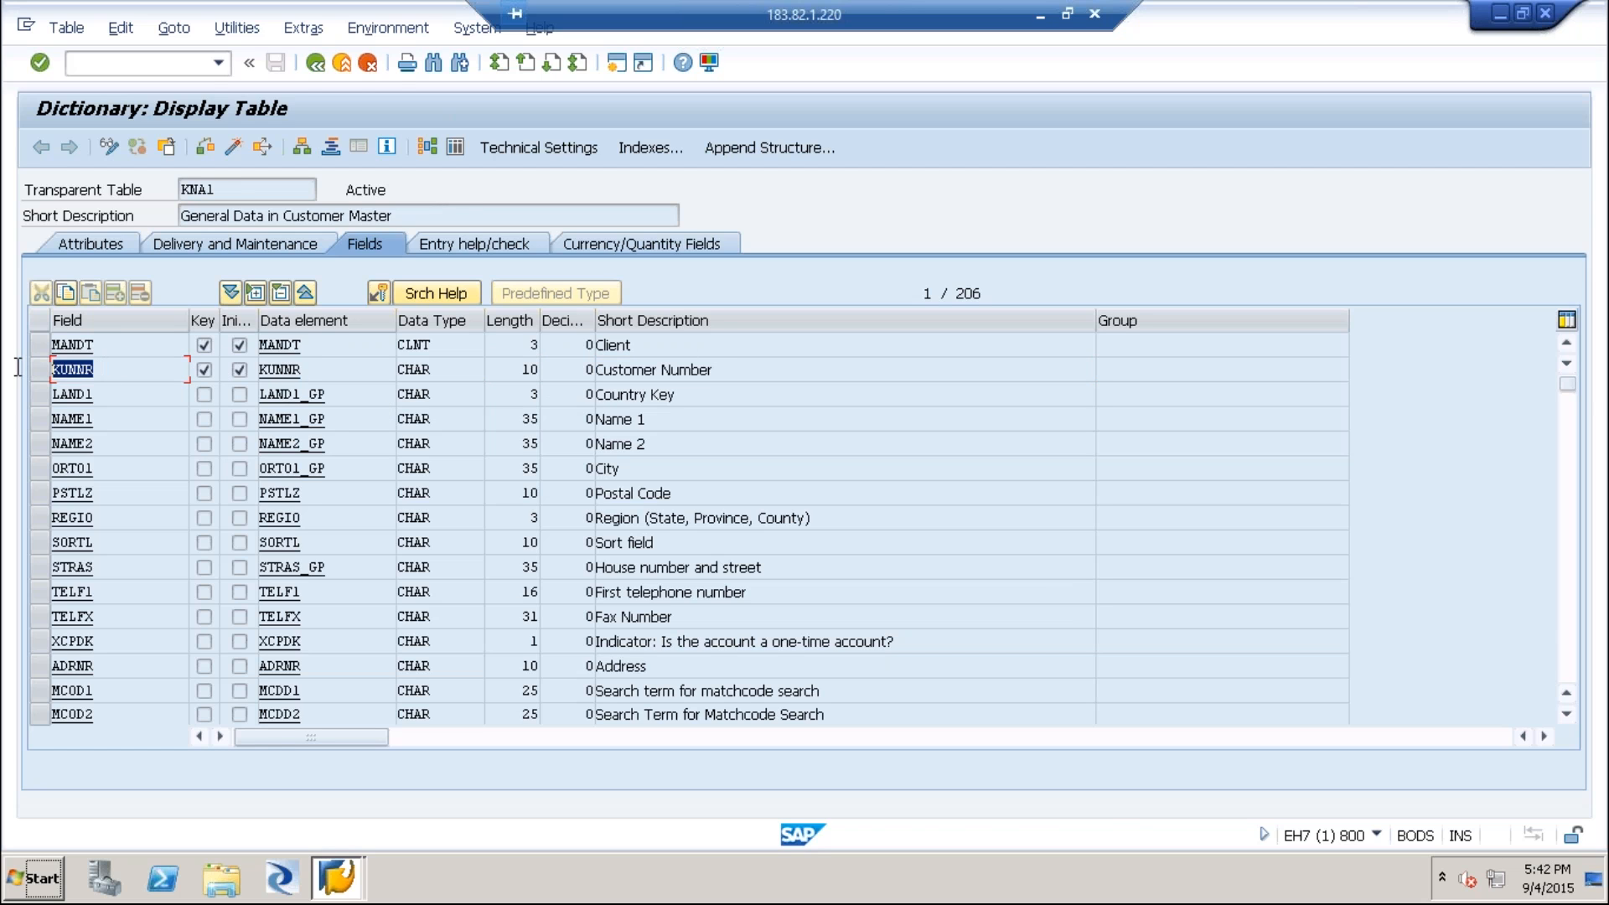
# Open the data element of the KUNNR field and consult the Domain & Data Elements slide.
pyautogui.doubleClick(281, 371)
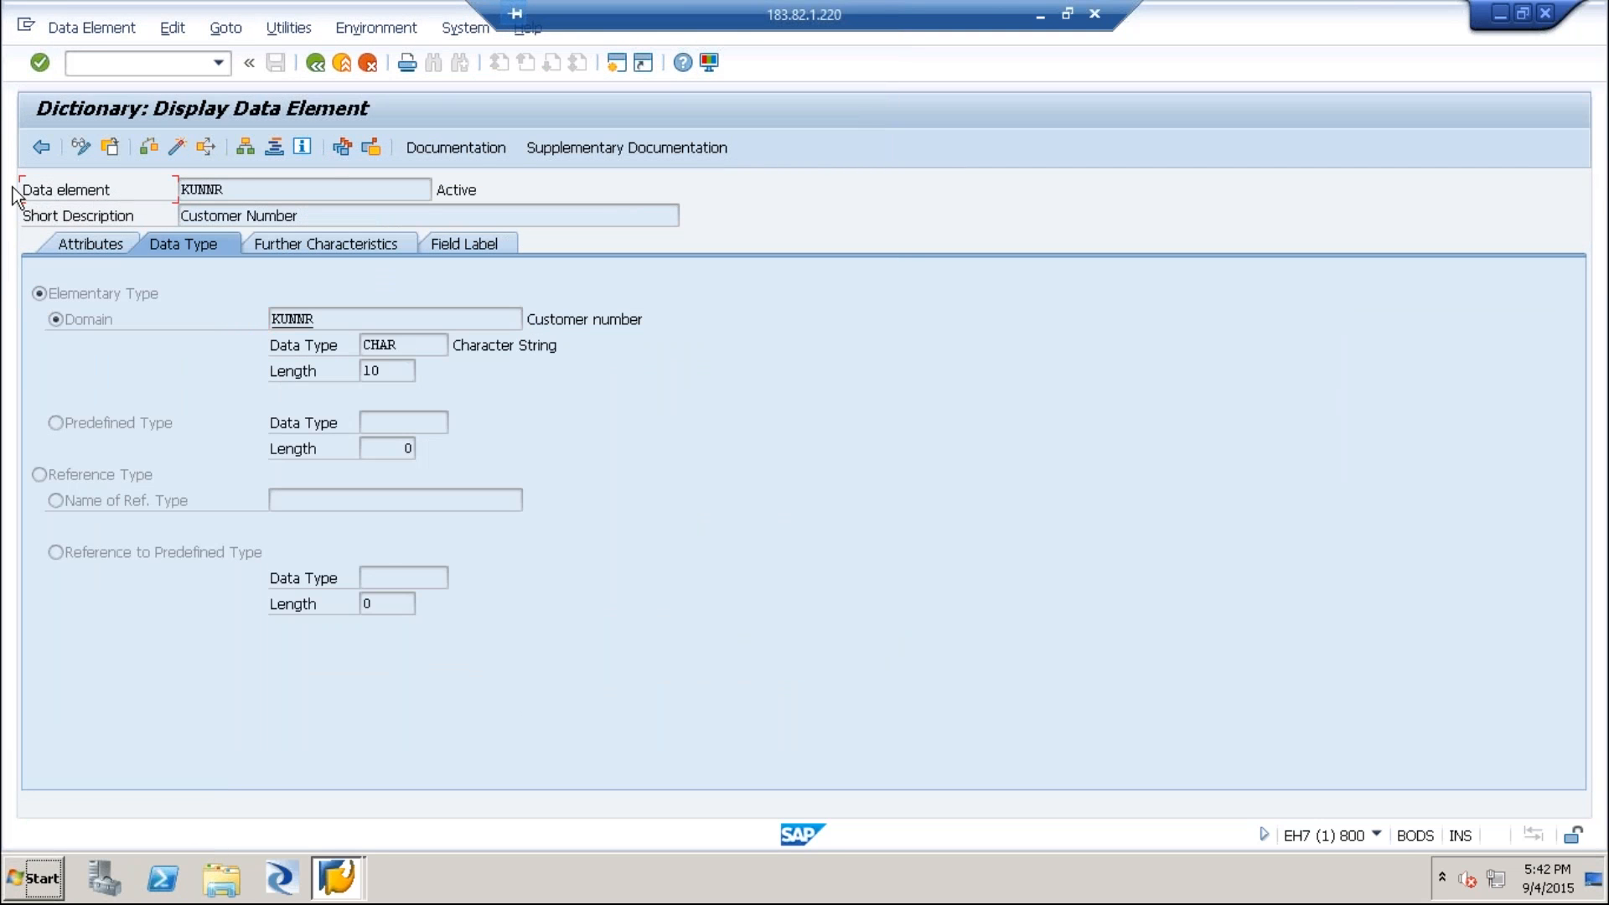
pyautogui.moveTo(233, 190); pyautogui.dragTo(165, 190)
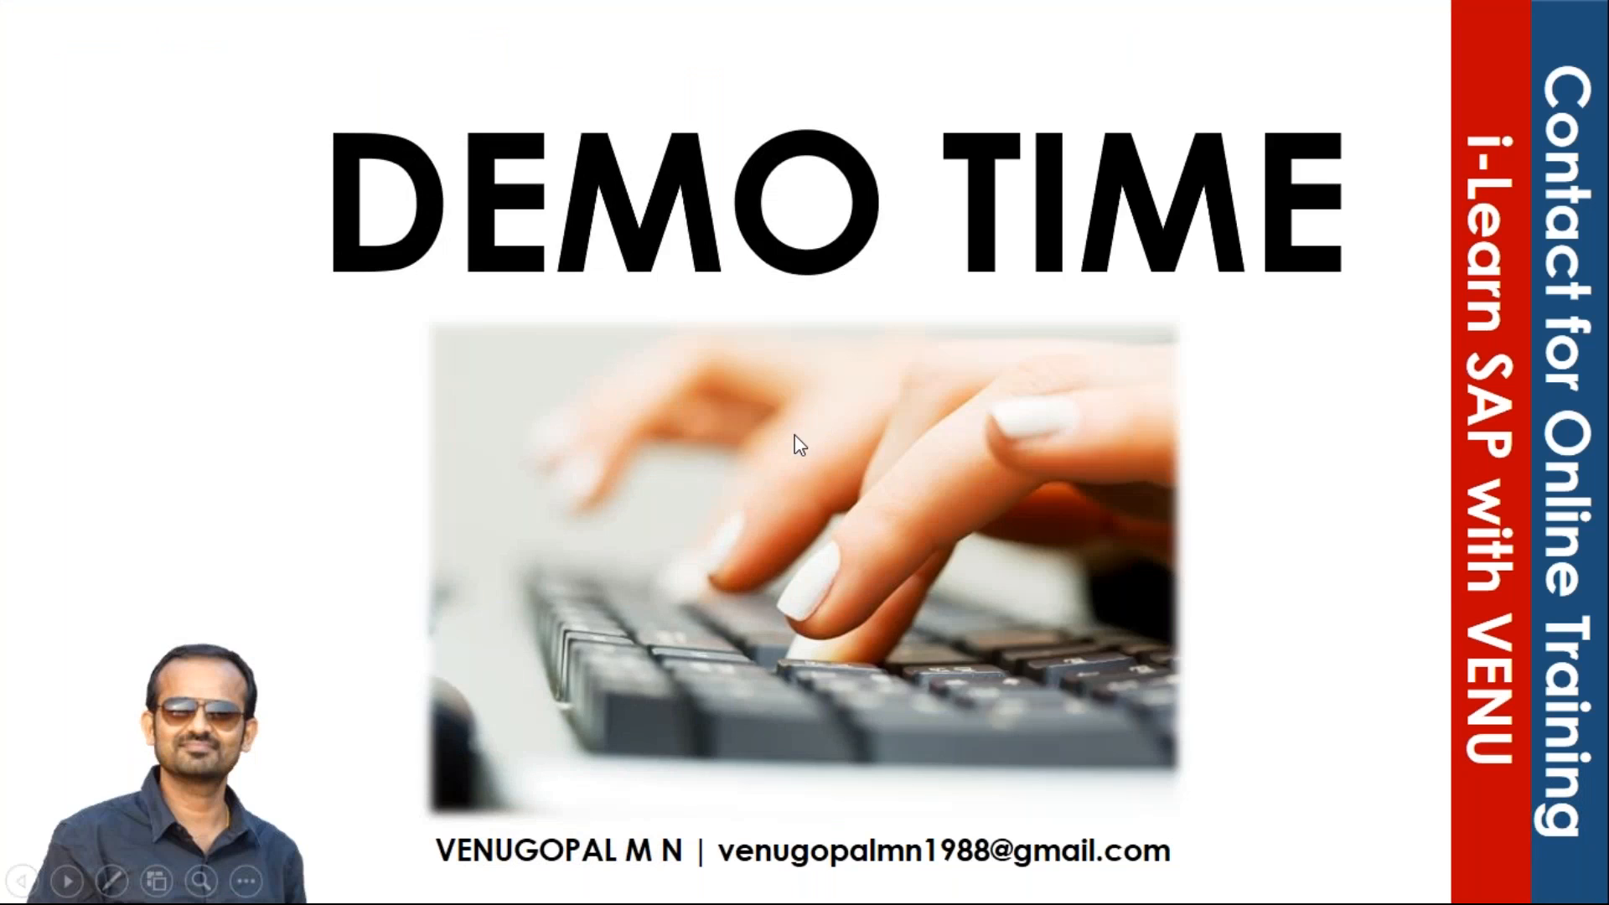
pyautogui.click(794, 435)
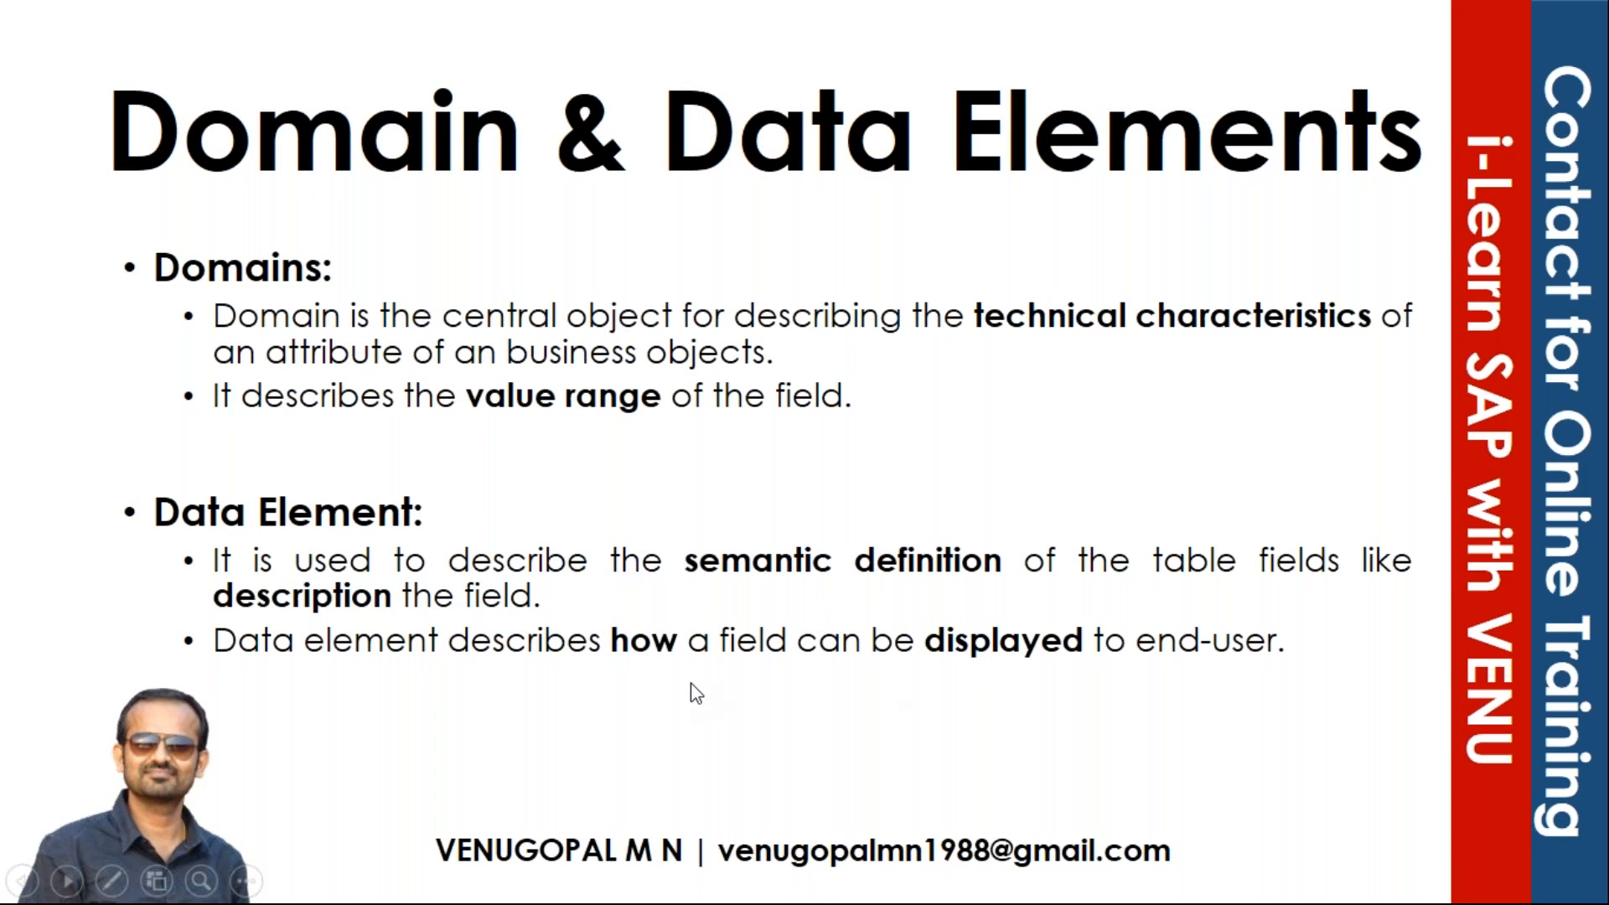
pyautogui.click(605, 880)
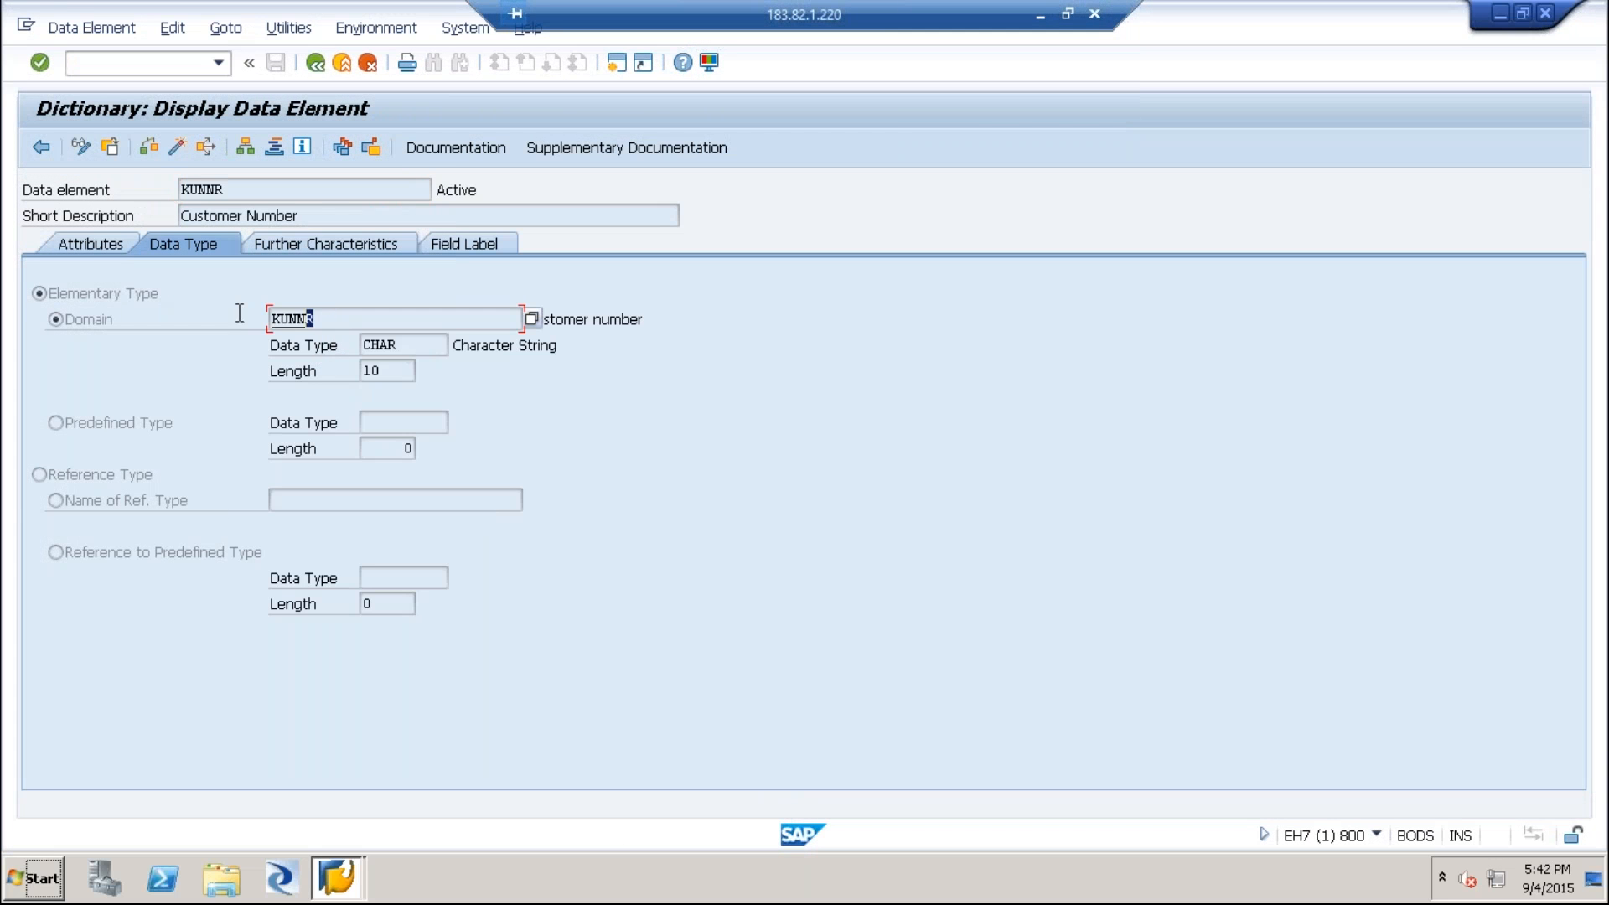
# Examine the data element's name, short description and assigned domain.
pyautogui.doubleClick(291, 318)
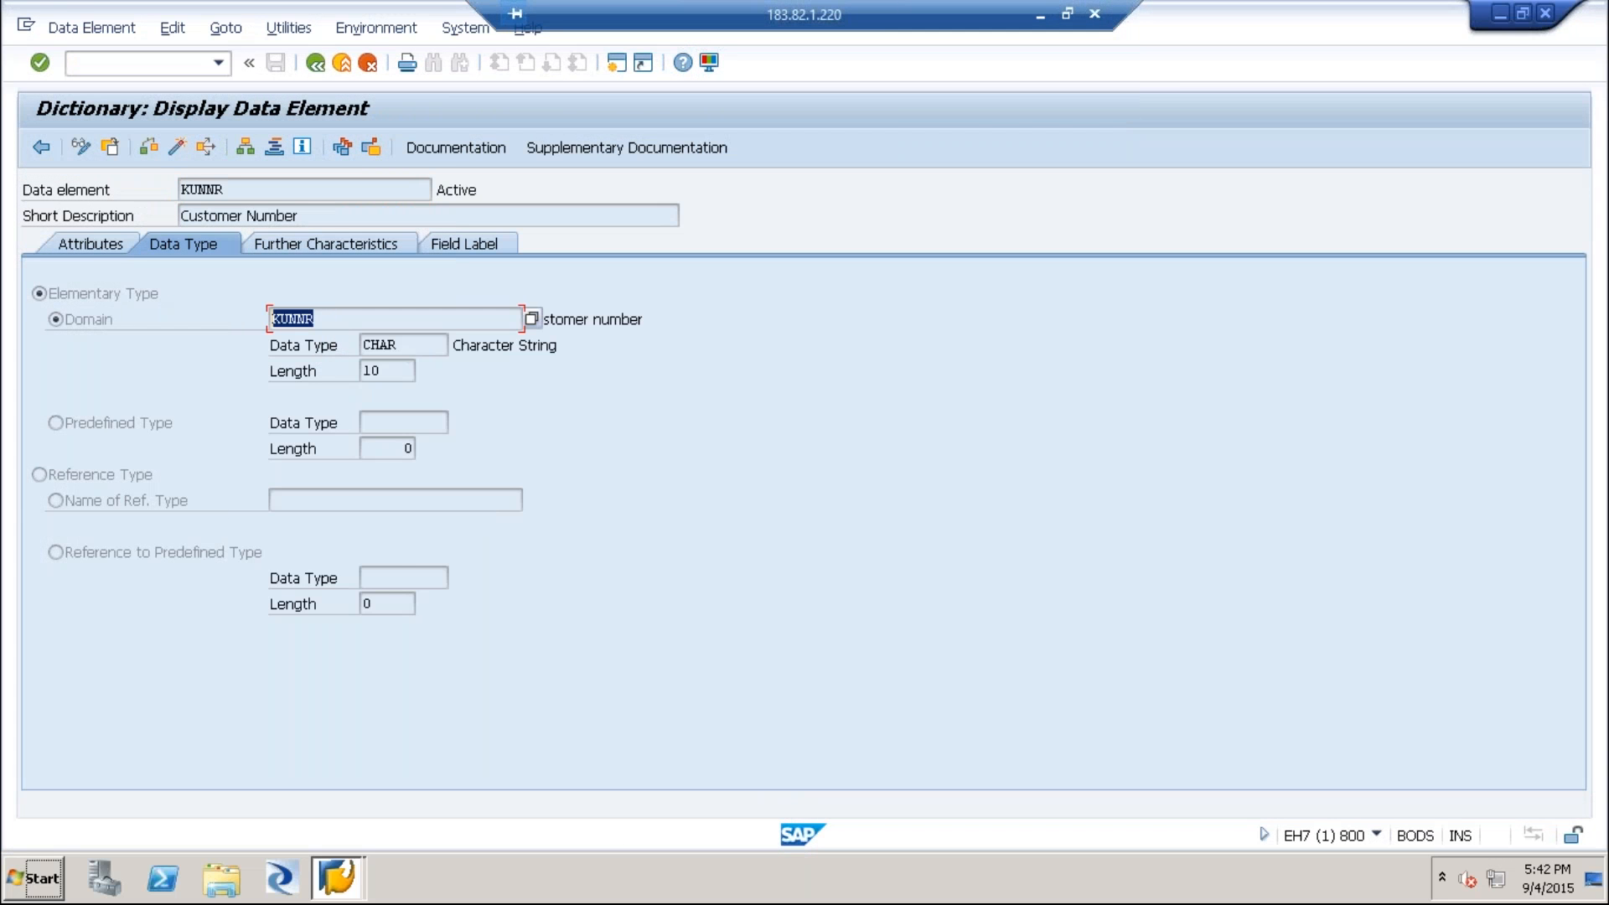
pyautogui.doubleClick(216, 190)
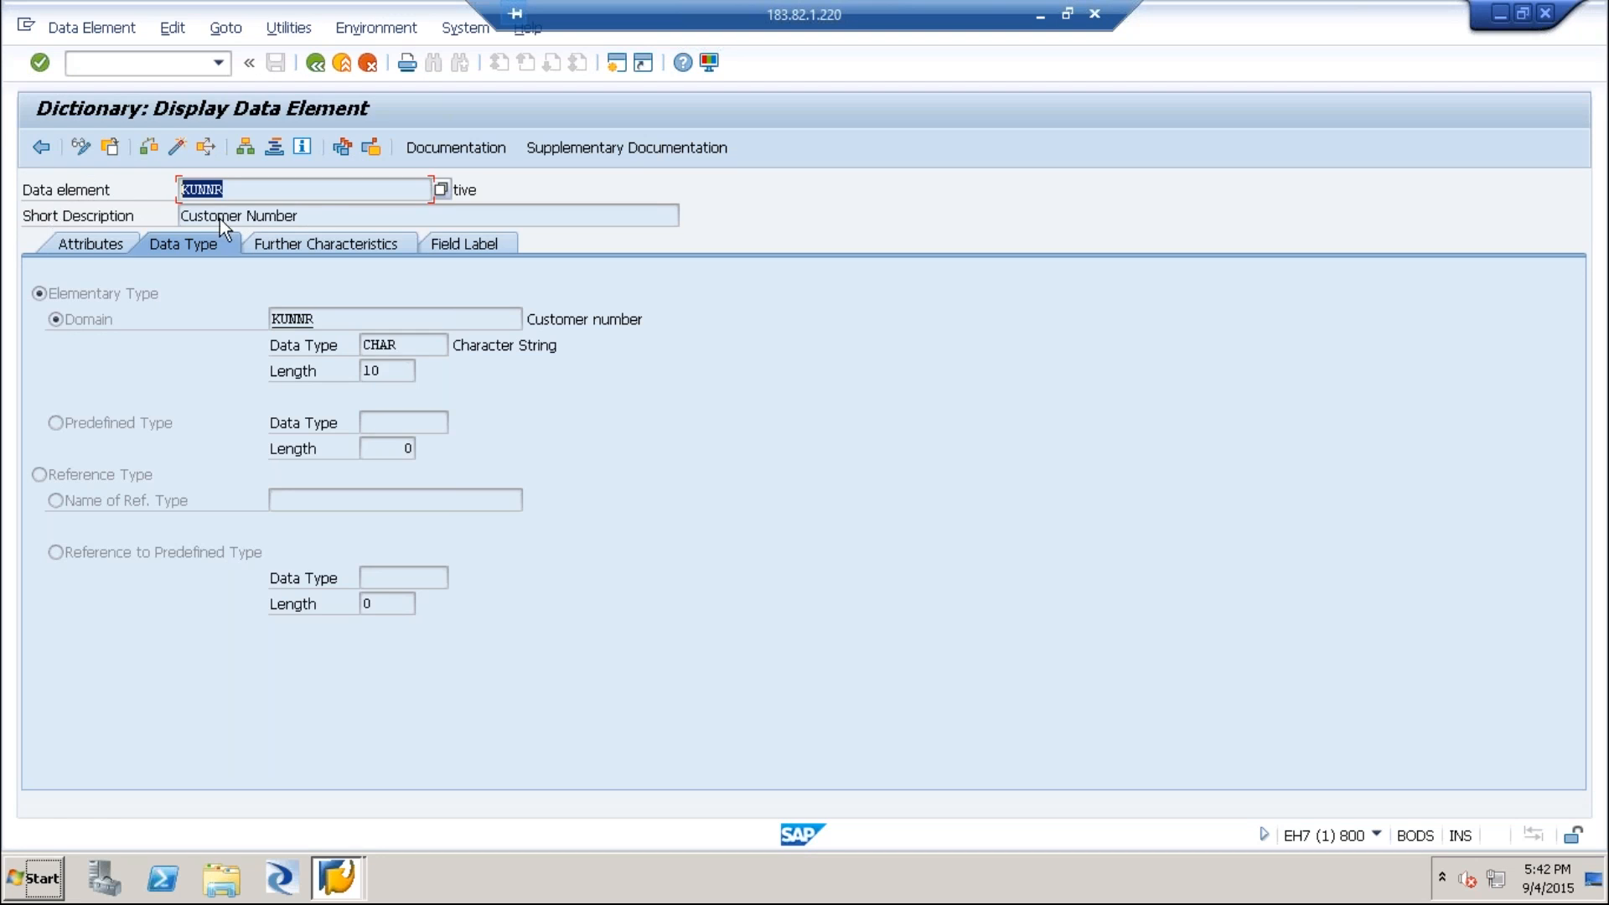
pyautogui.doubleClick(318, 216)
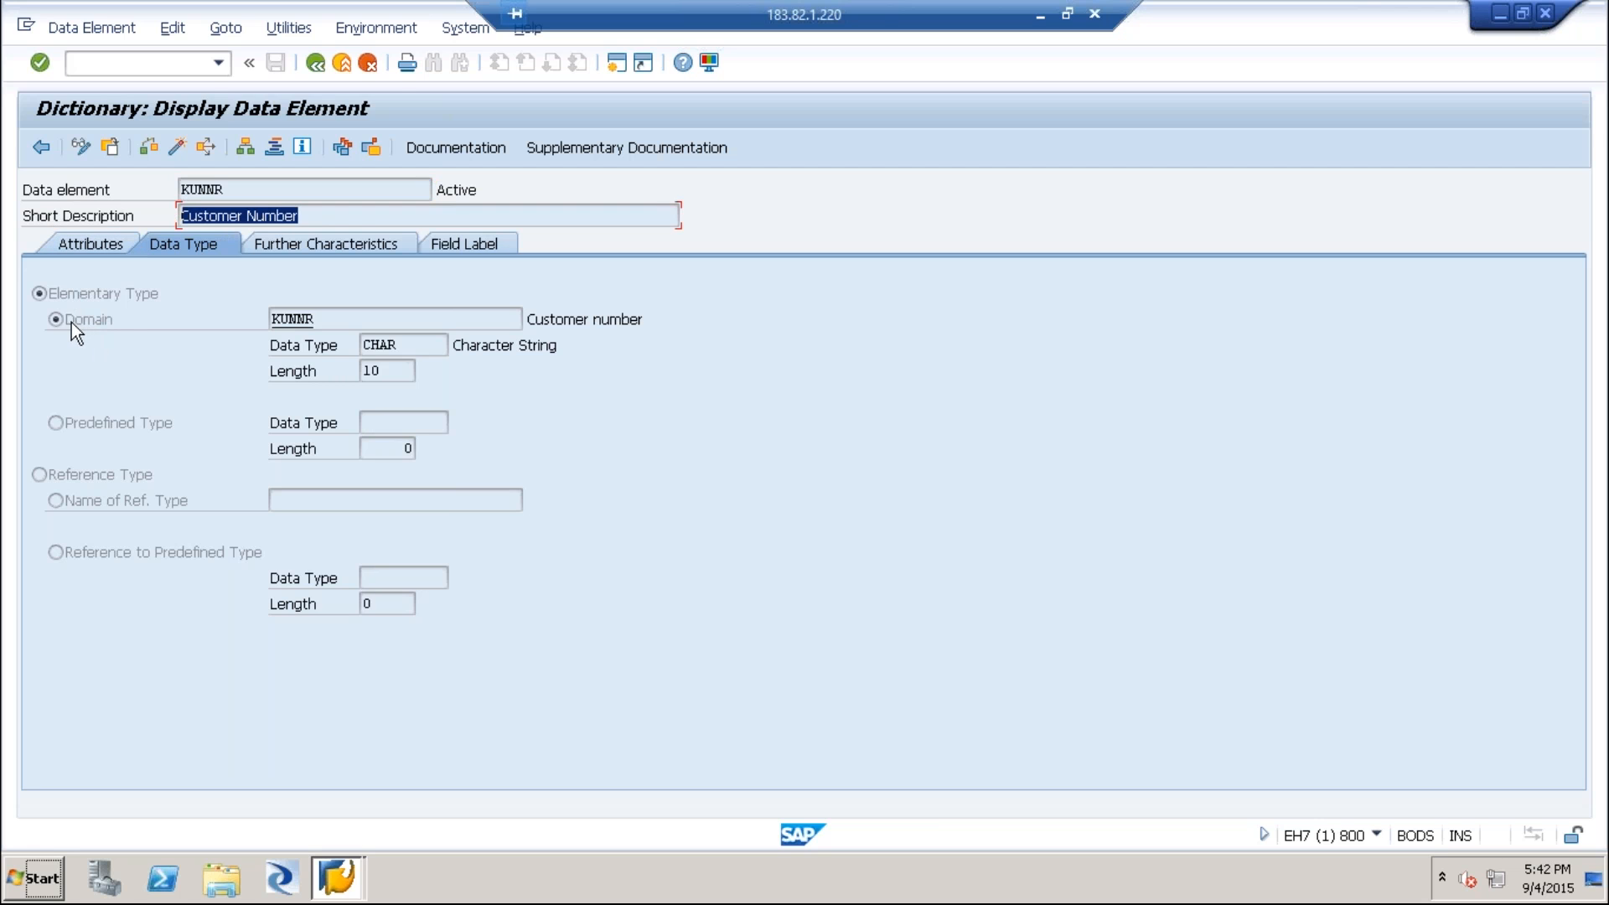
pyautogui.click(327, 320)
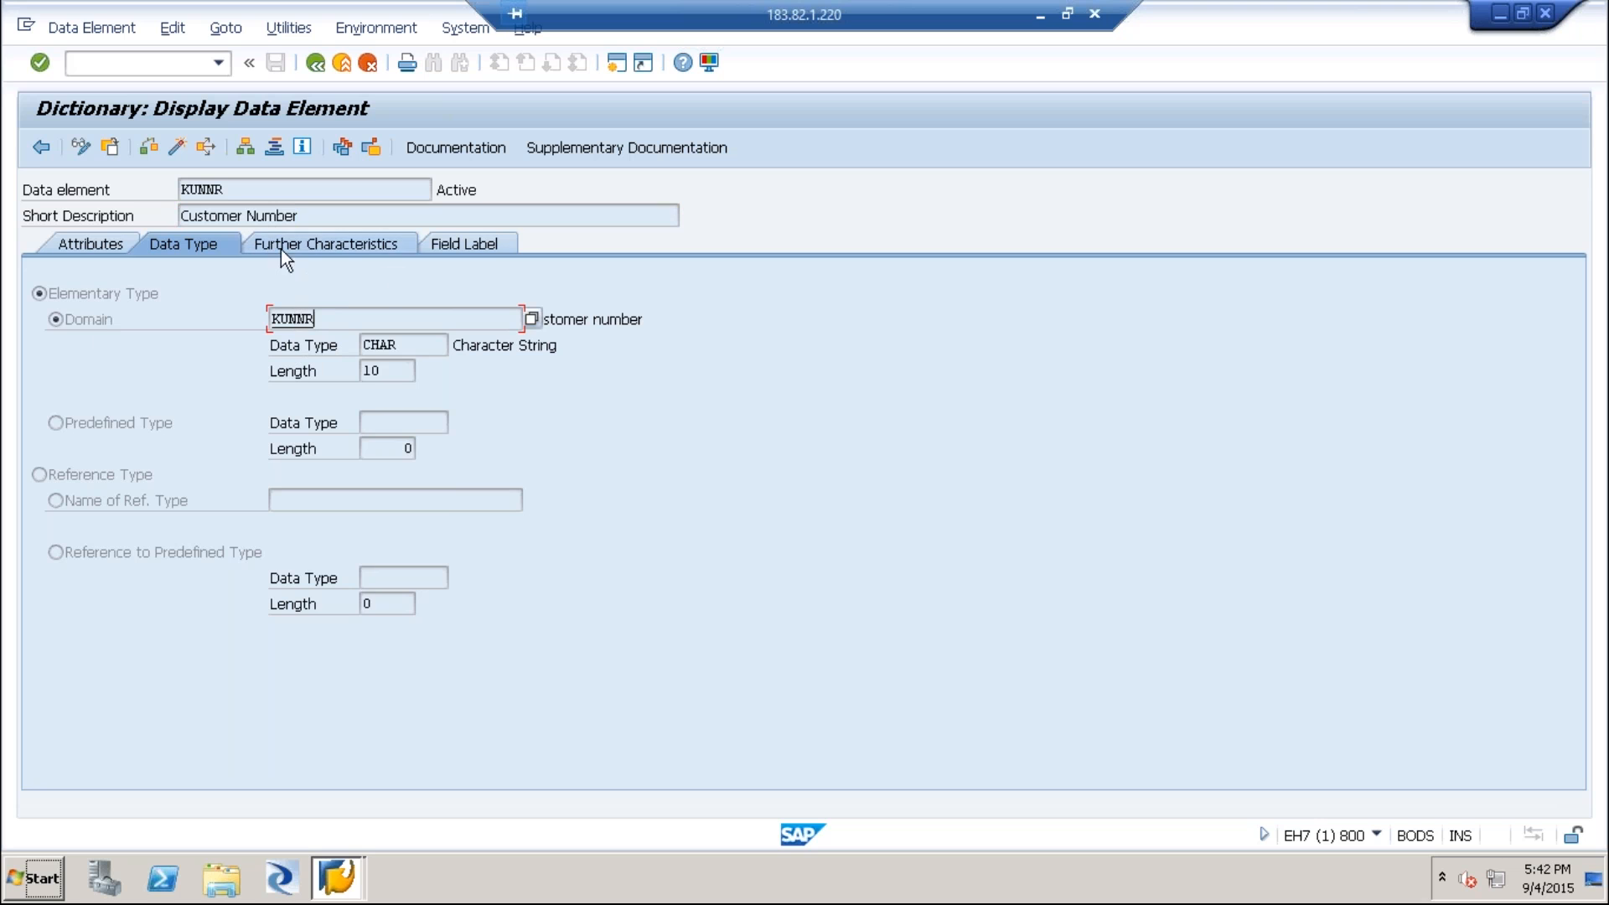
# Display the KUNNR data element's field labels and revisit the slide's definition of data elements.
pyautogui.click(501, 246)
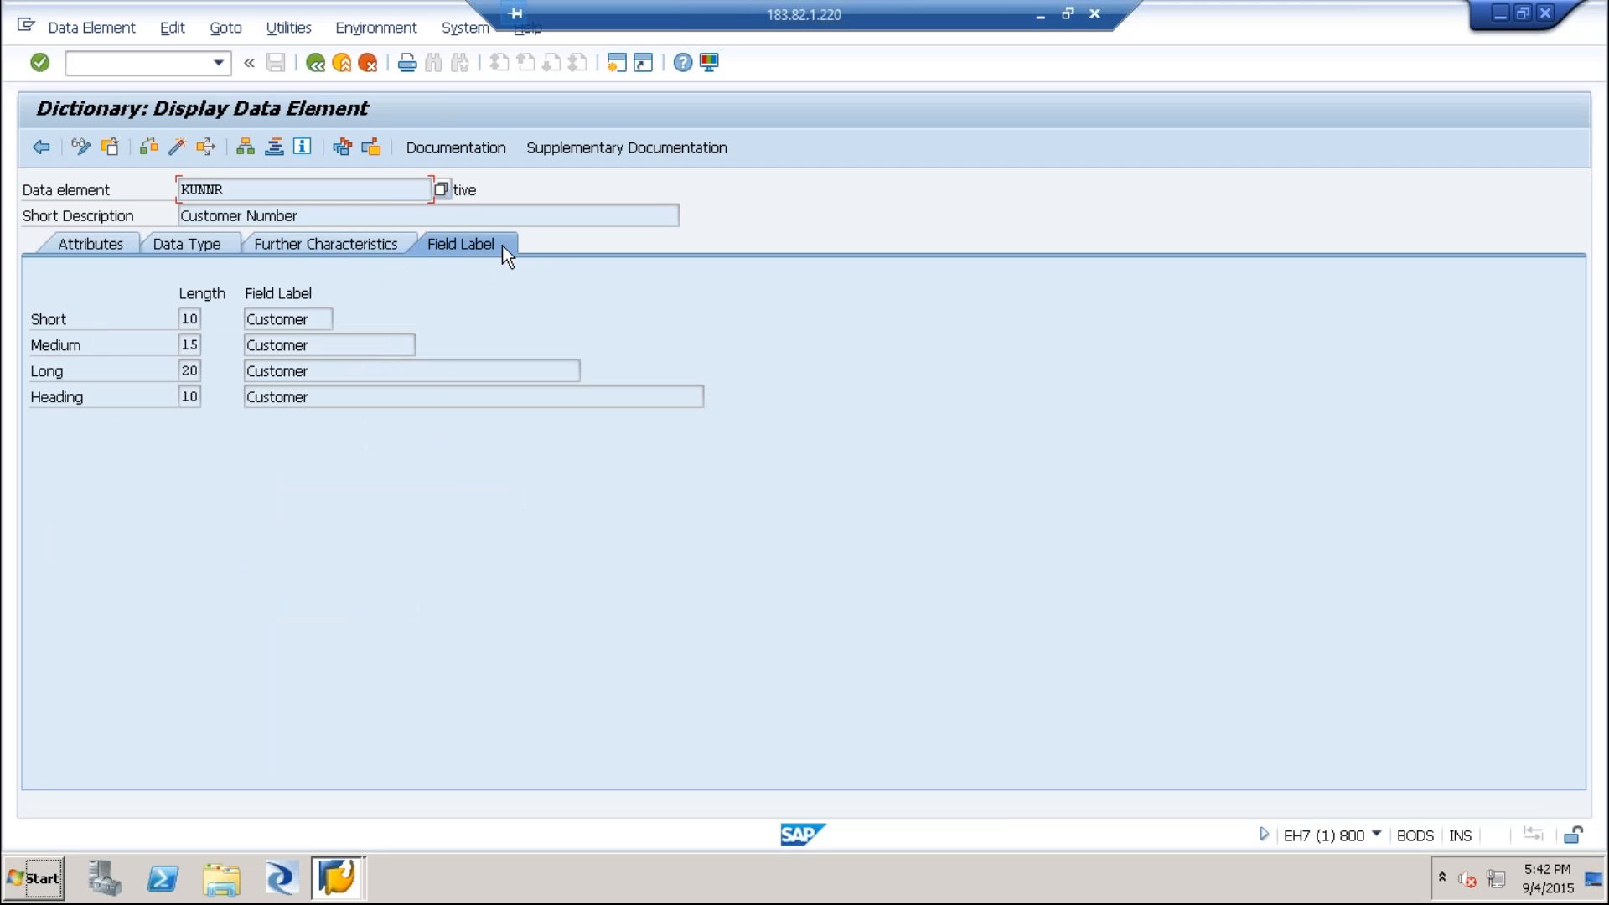
pyautogui.doubleClick(186, 319)
pyautogui.doubleClick(228, 188)
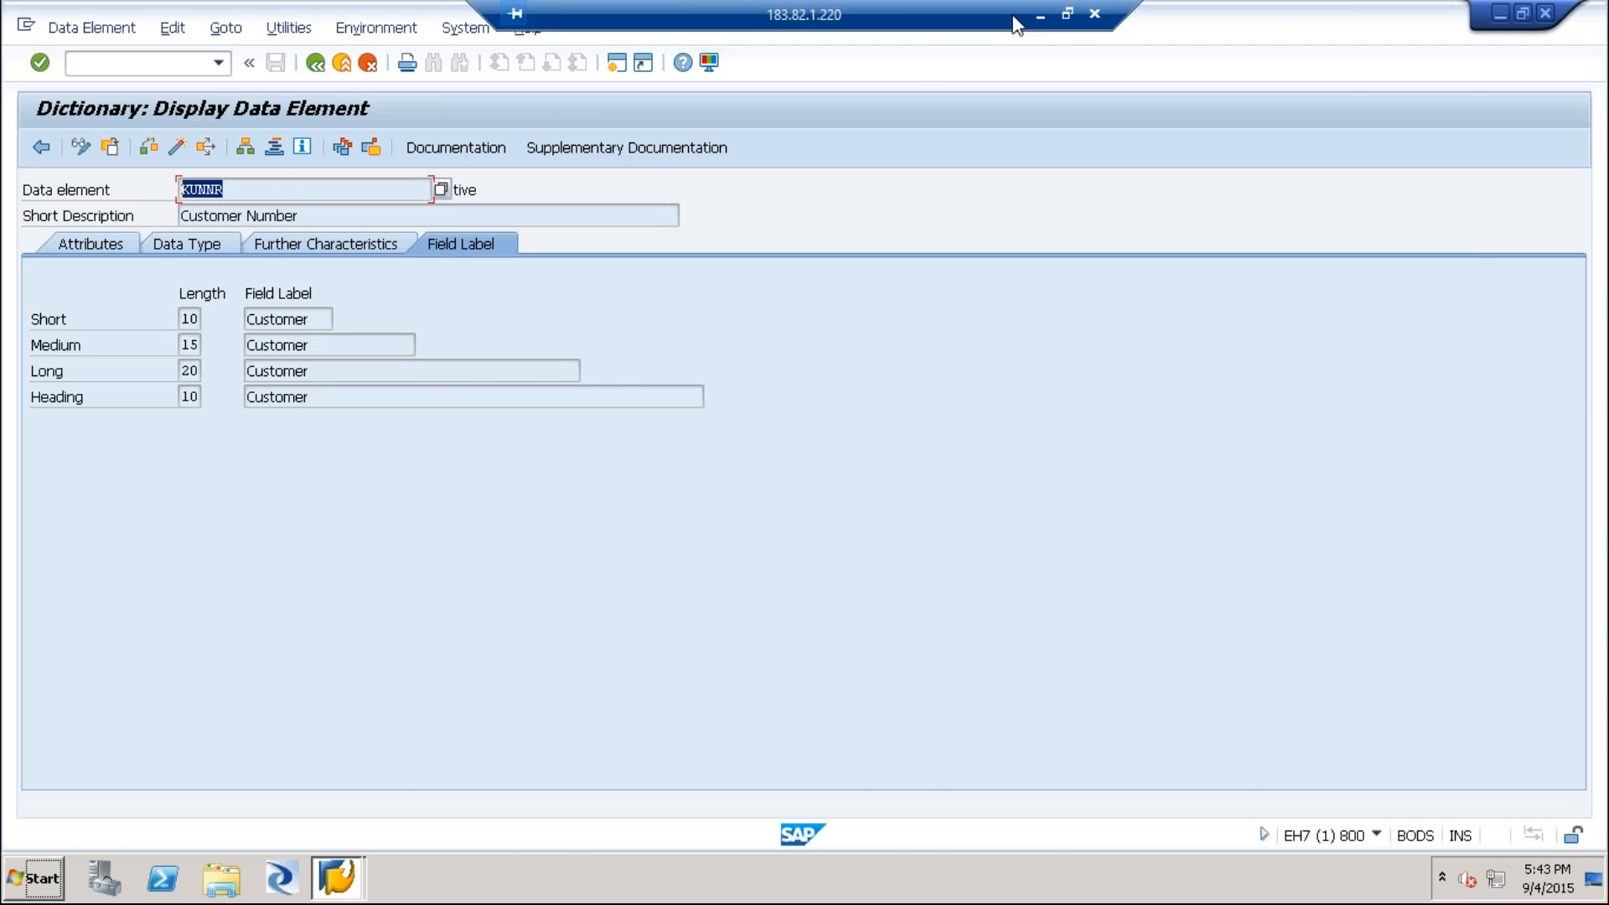
pyautogui.click(1042, 17)
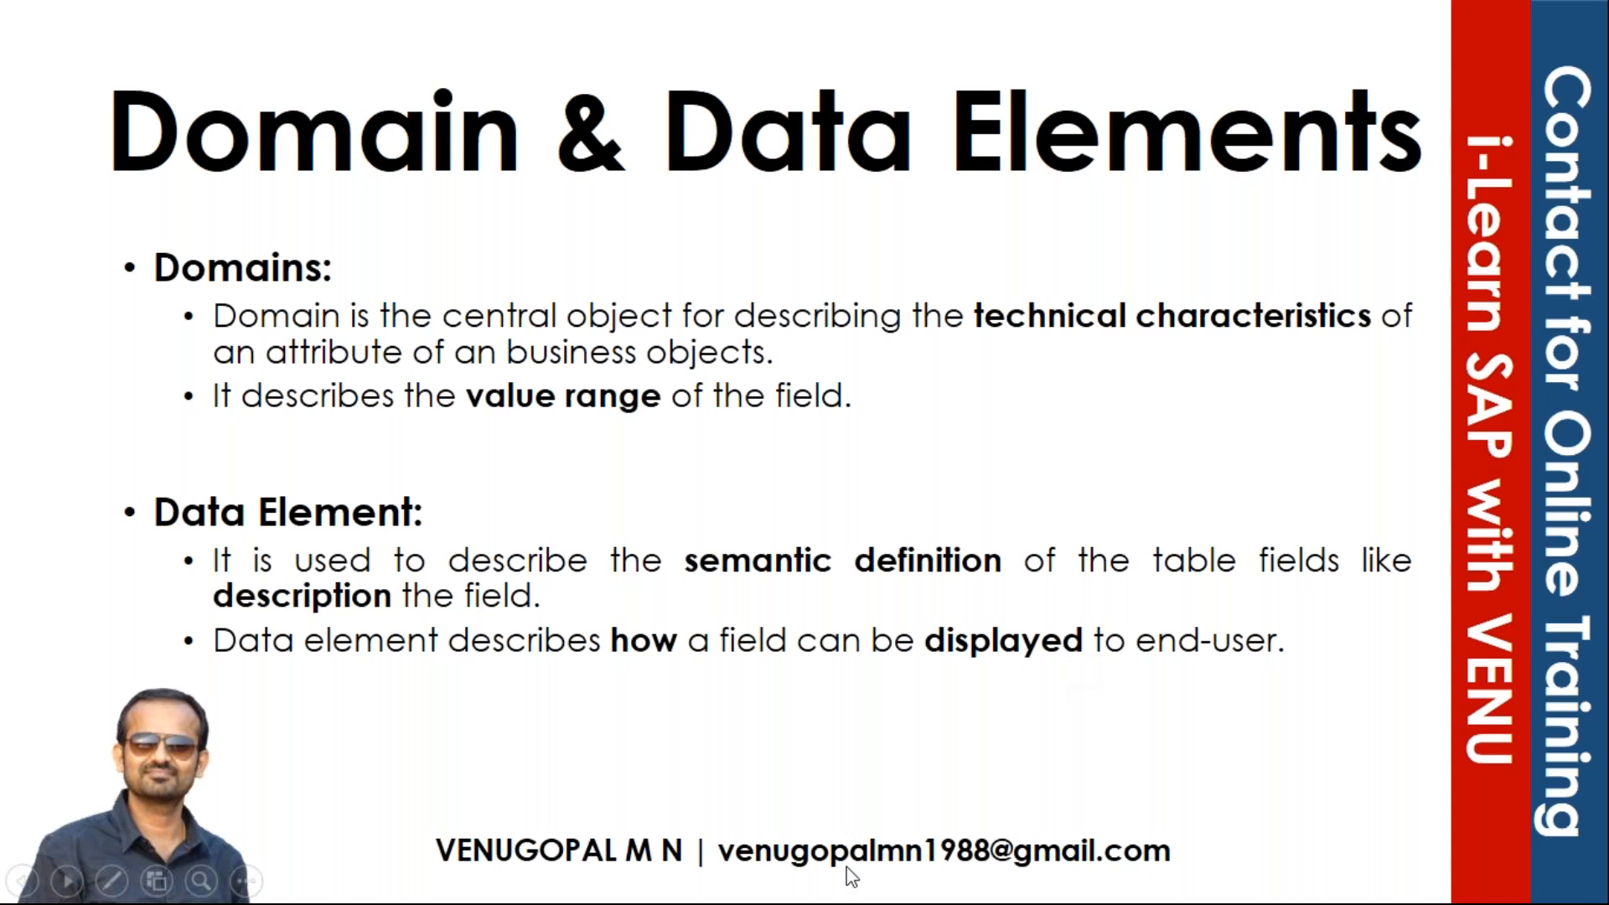
pyautogui.click(604, 880)
pyautogui.click(303, 189)
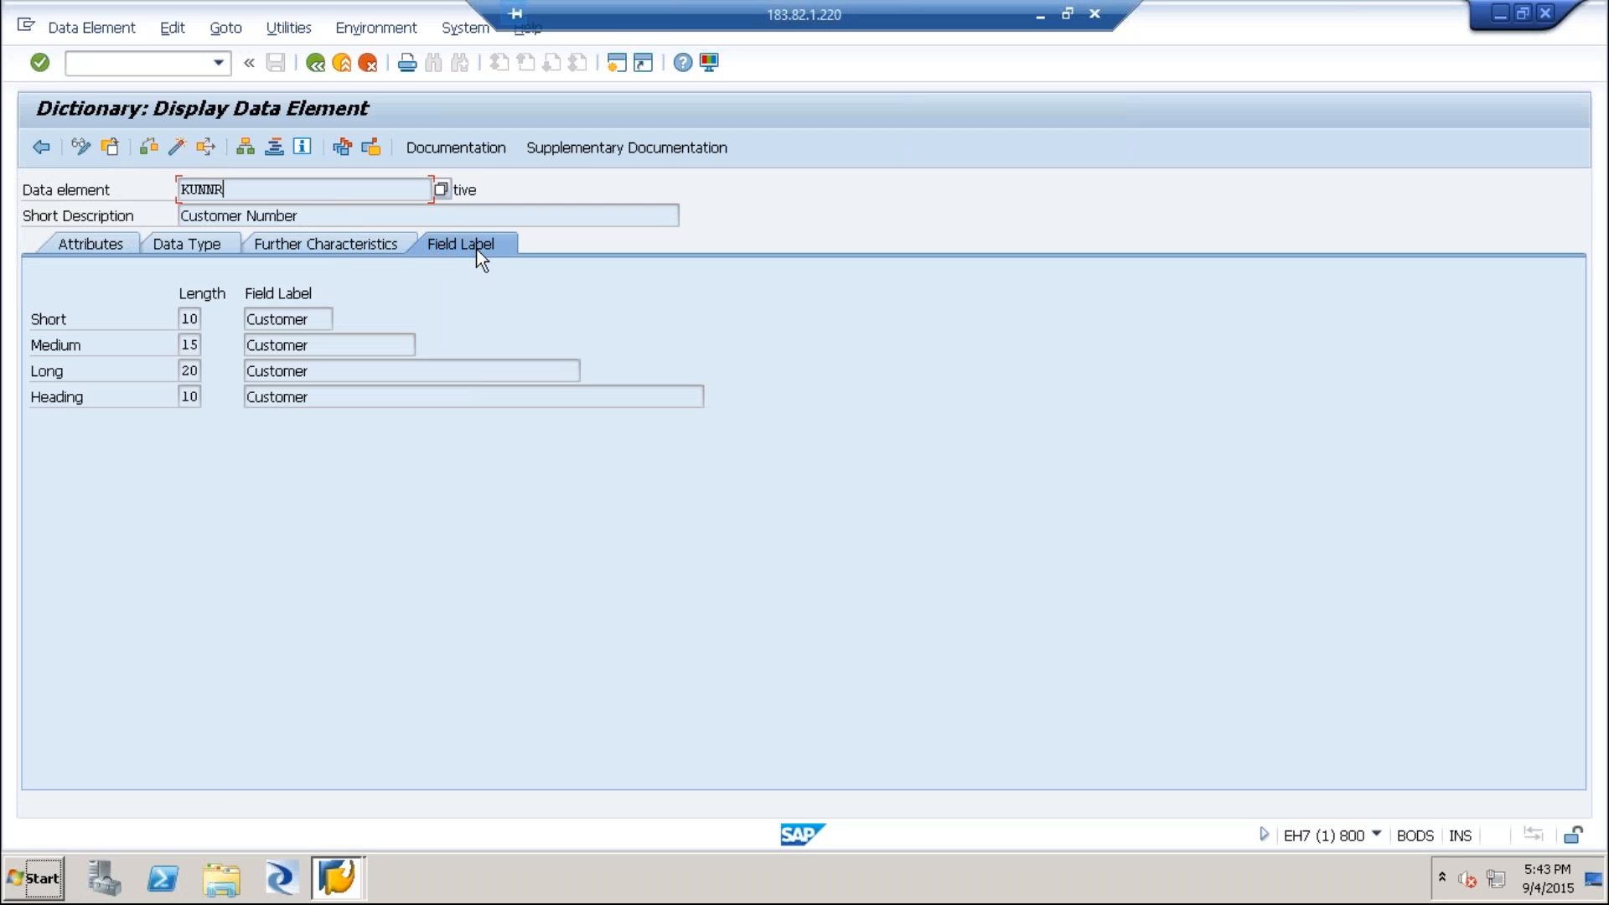
# Examine the data element's short, medium, long and heading field labels.
pyautogui.doubleClick(186, 318)
pyautogui.moveTo(230, 190); pyautogui.dragTo(159, 191)
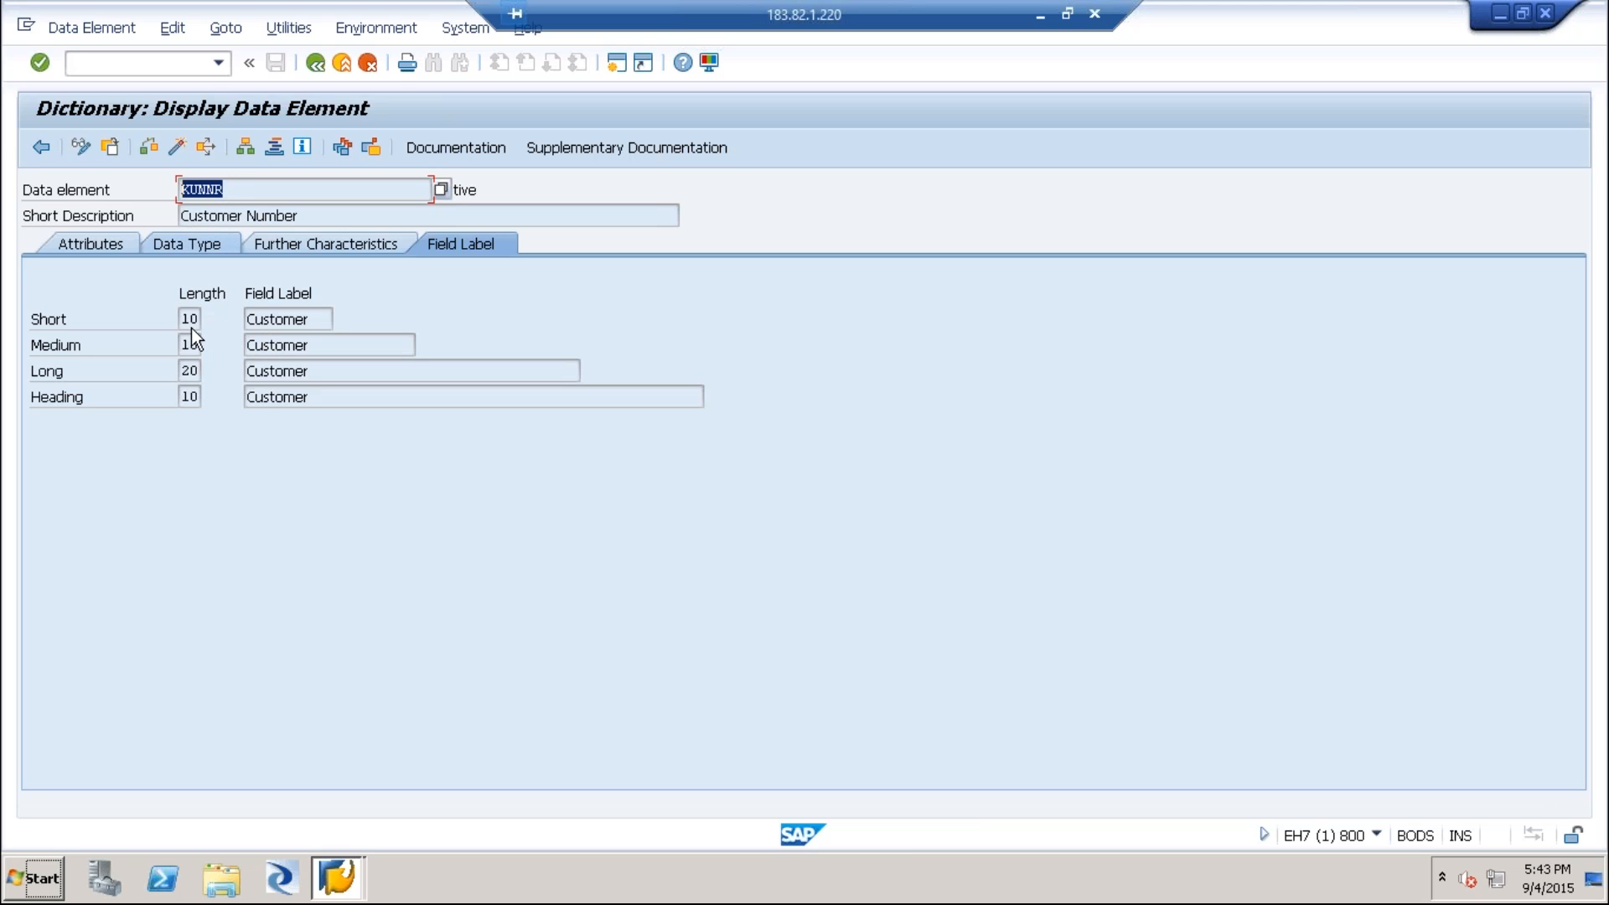
pyautogui.moveTo(313, 319); pyautogui.dragTo(243, 319)
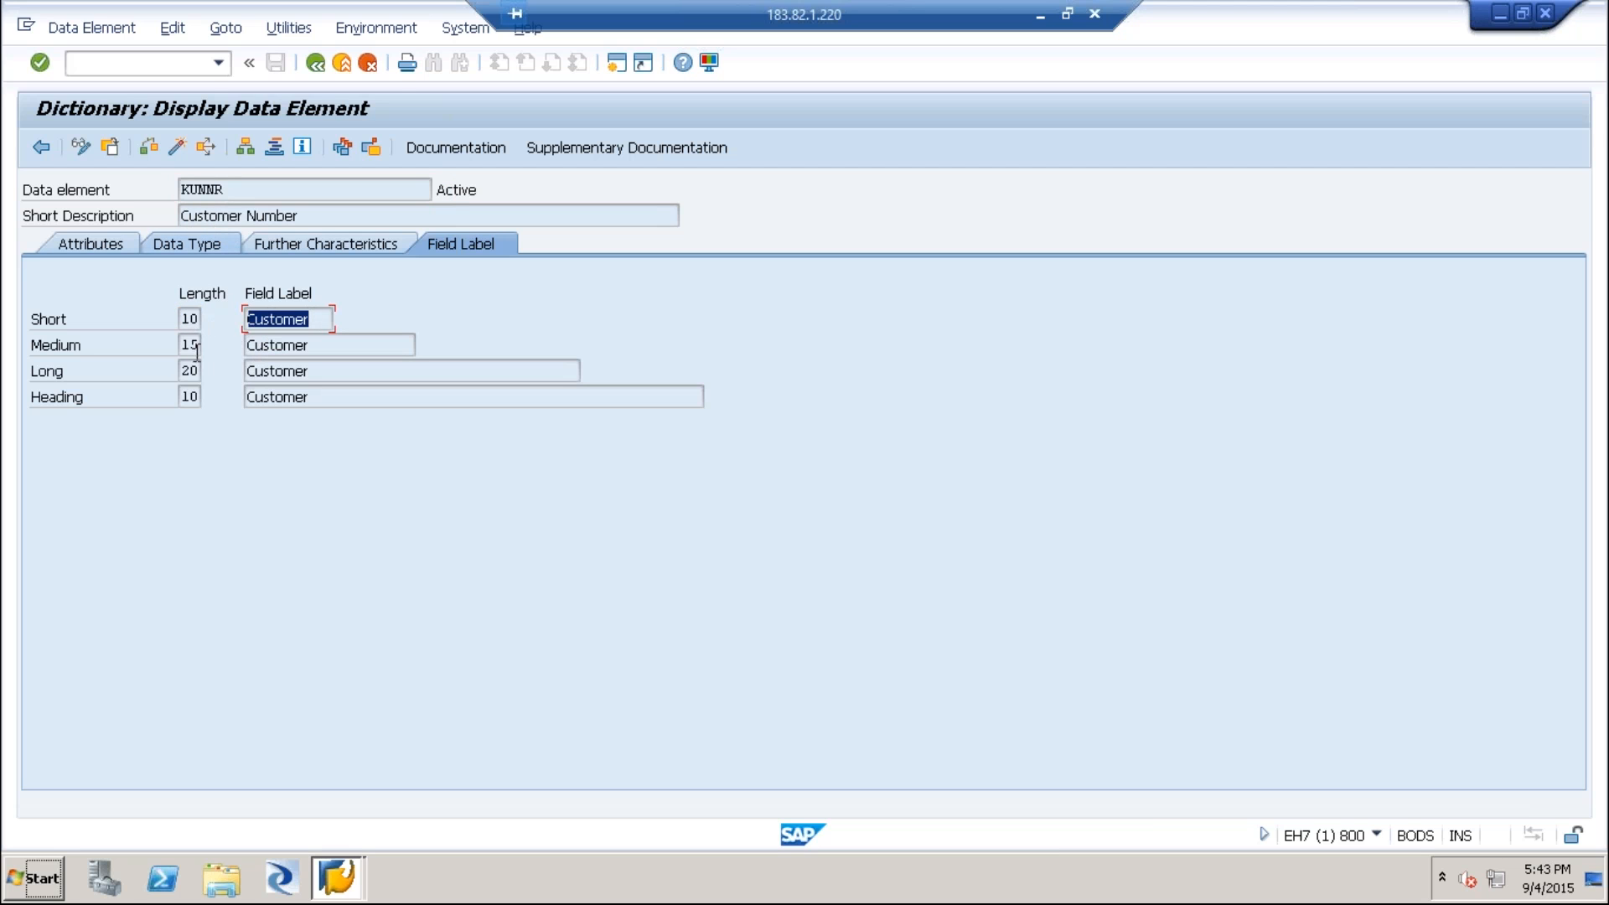
pyautogui.moveTo(324, 352); pyautogui.dragTo(221, 366)
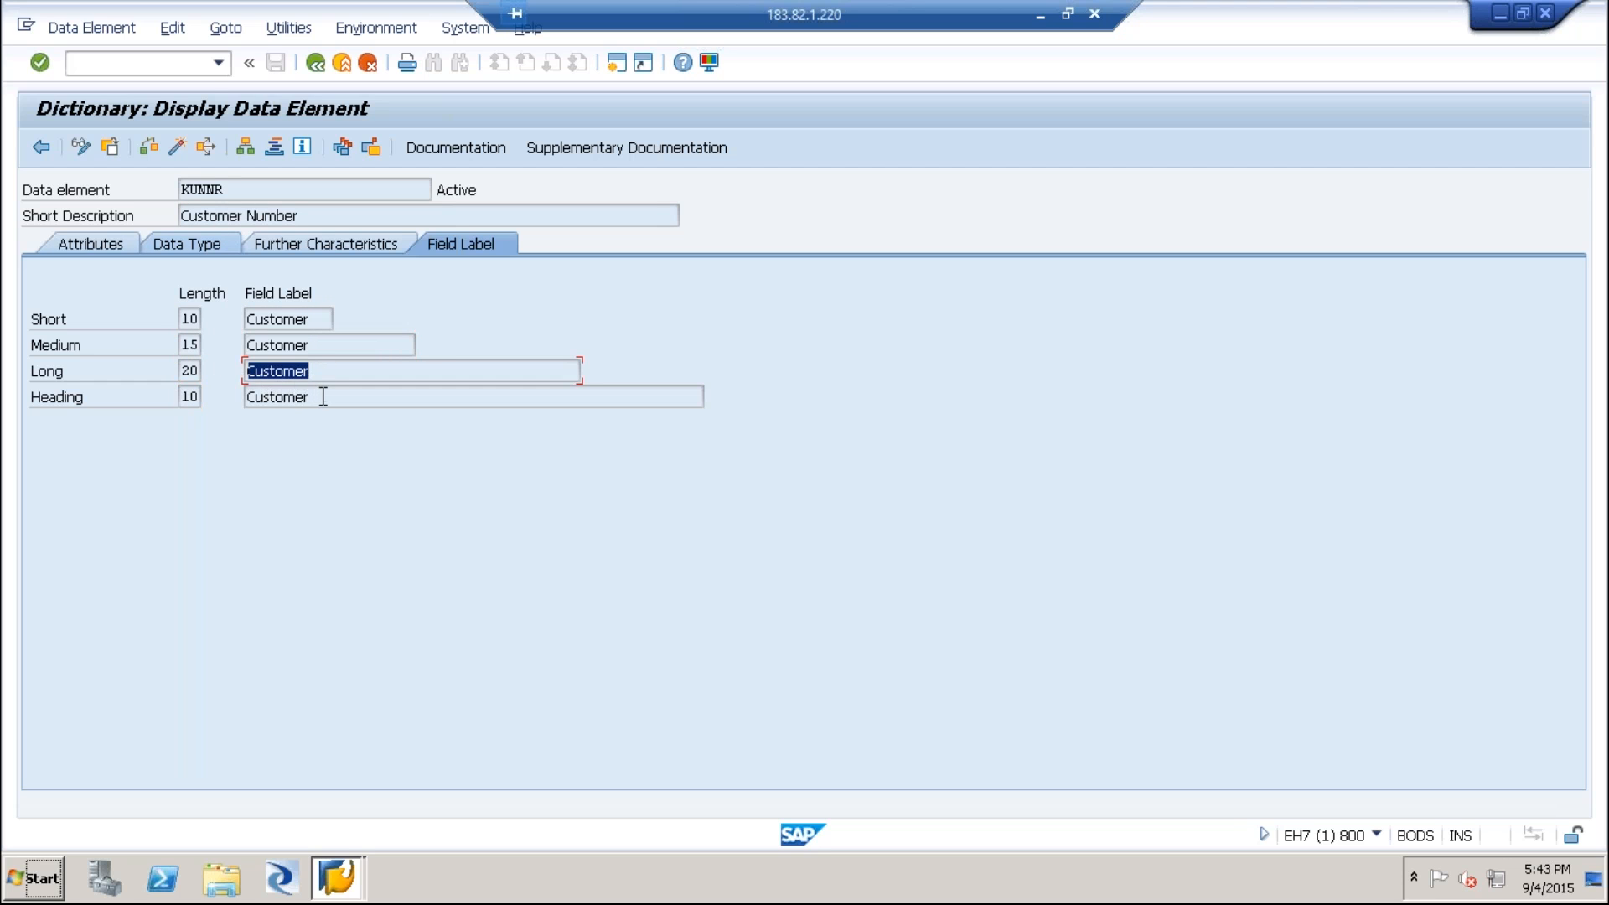
pyautogui.moveTo(322, 395); pyautogui.dragTo(245, 394)
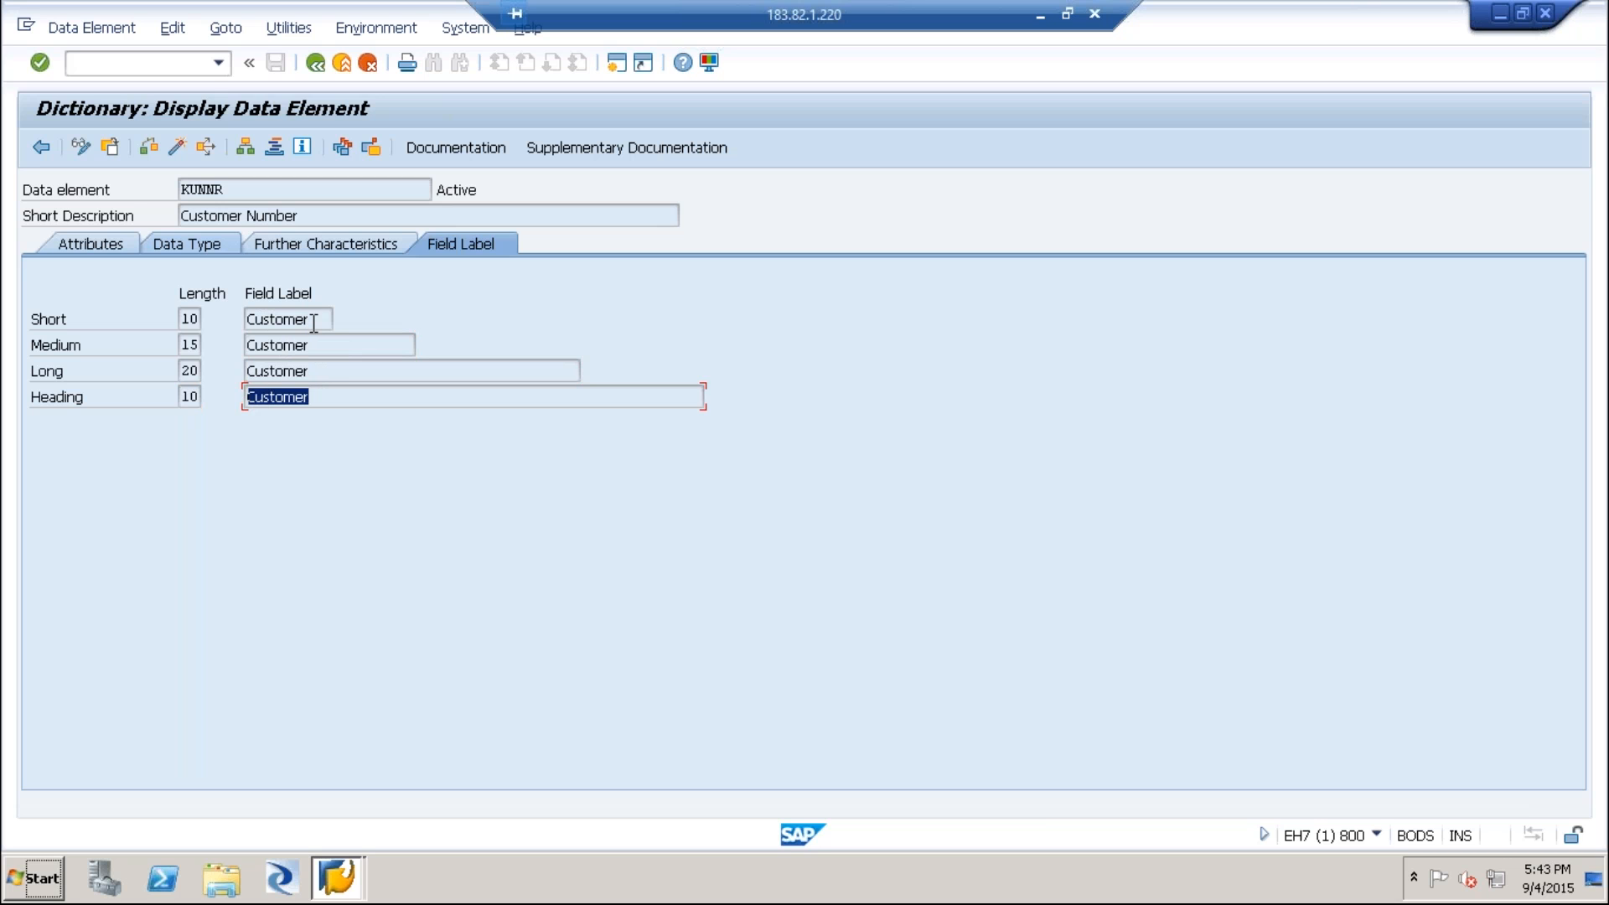
# Review the data element's further characteristics and data type, and open its KUNNR domain.
pyautogui.click(258, 241)
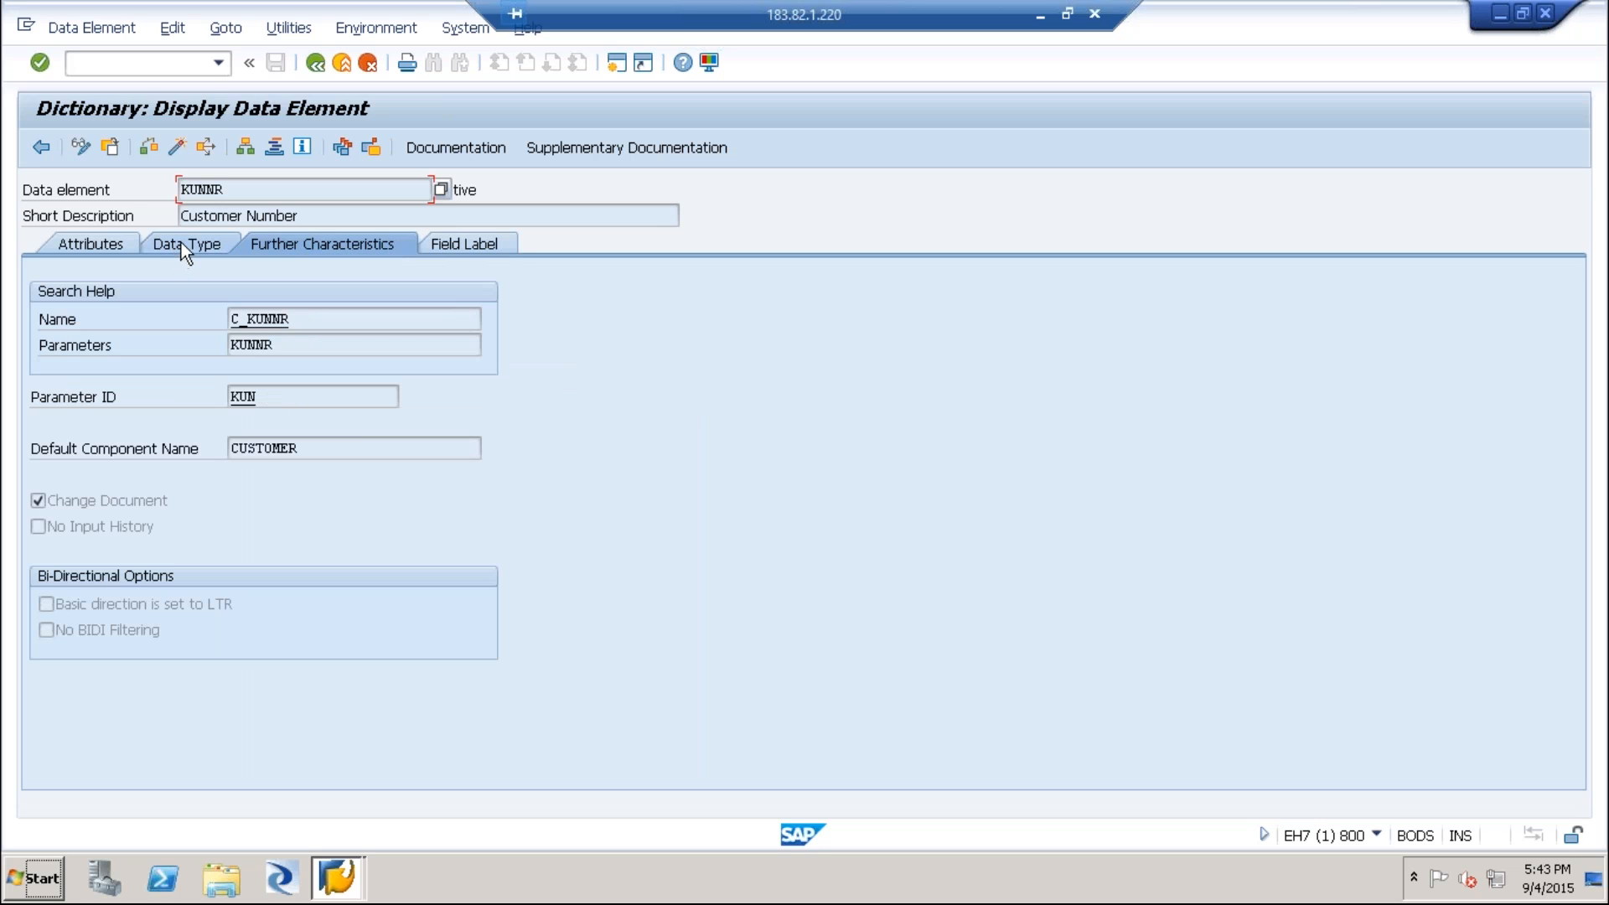
pyautogui.click(181, 243)
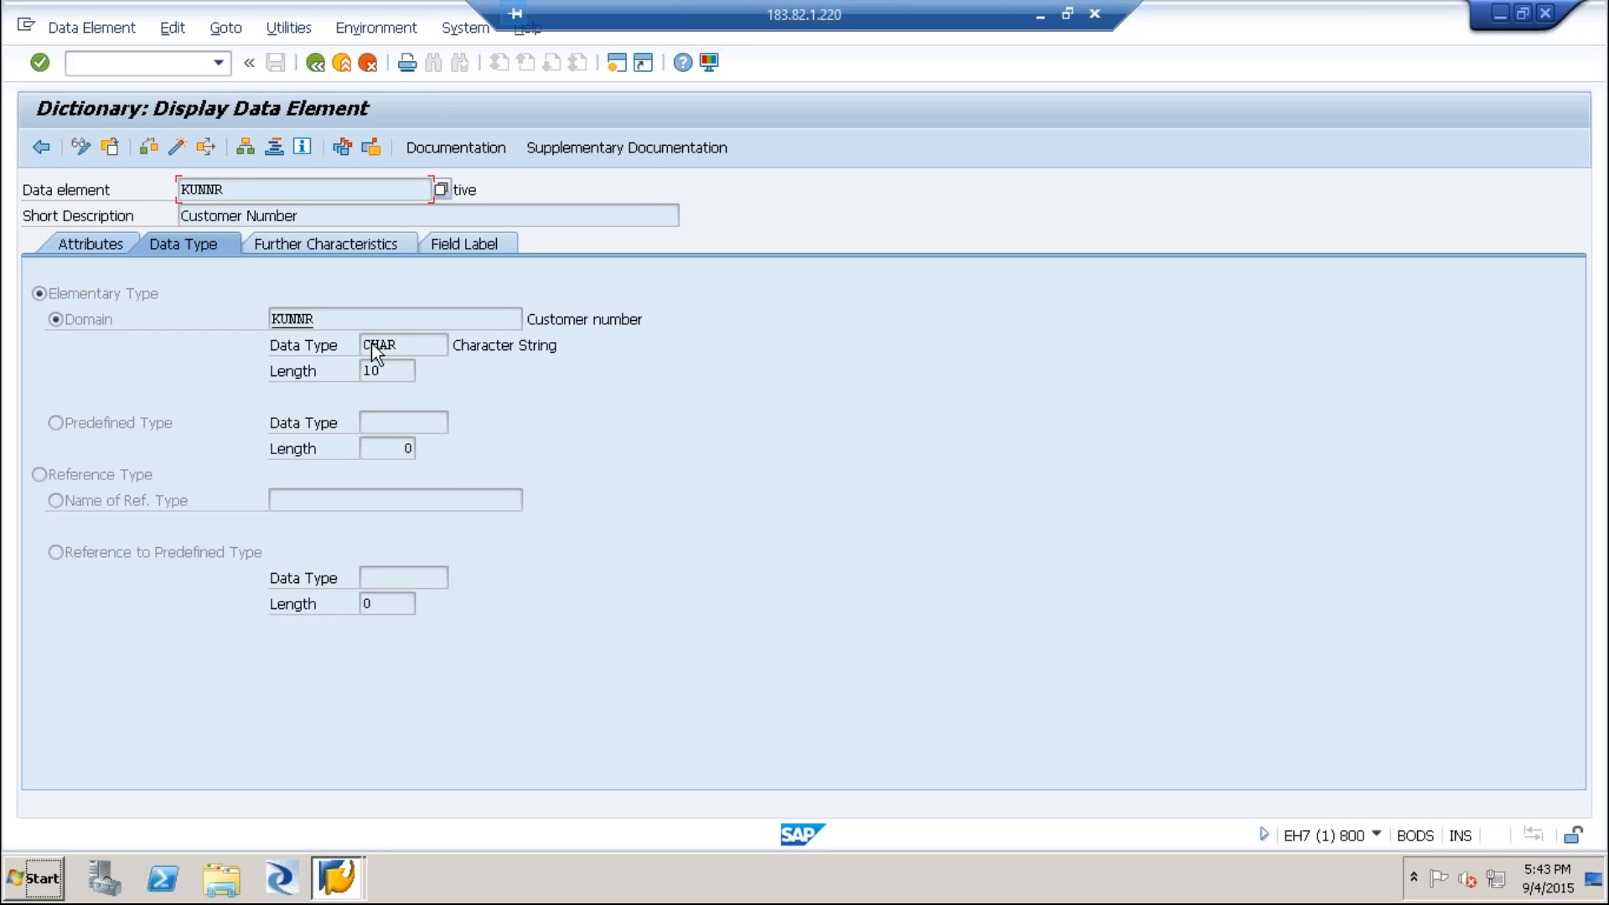
pyautogui.moveTo(400, 344); pyautogui.dragTo(333, 346)
pyautogui.doubleClick(298, 321)
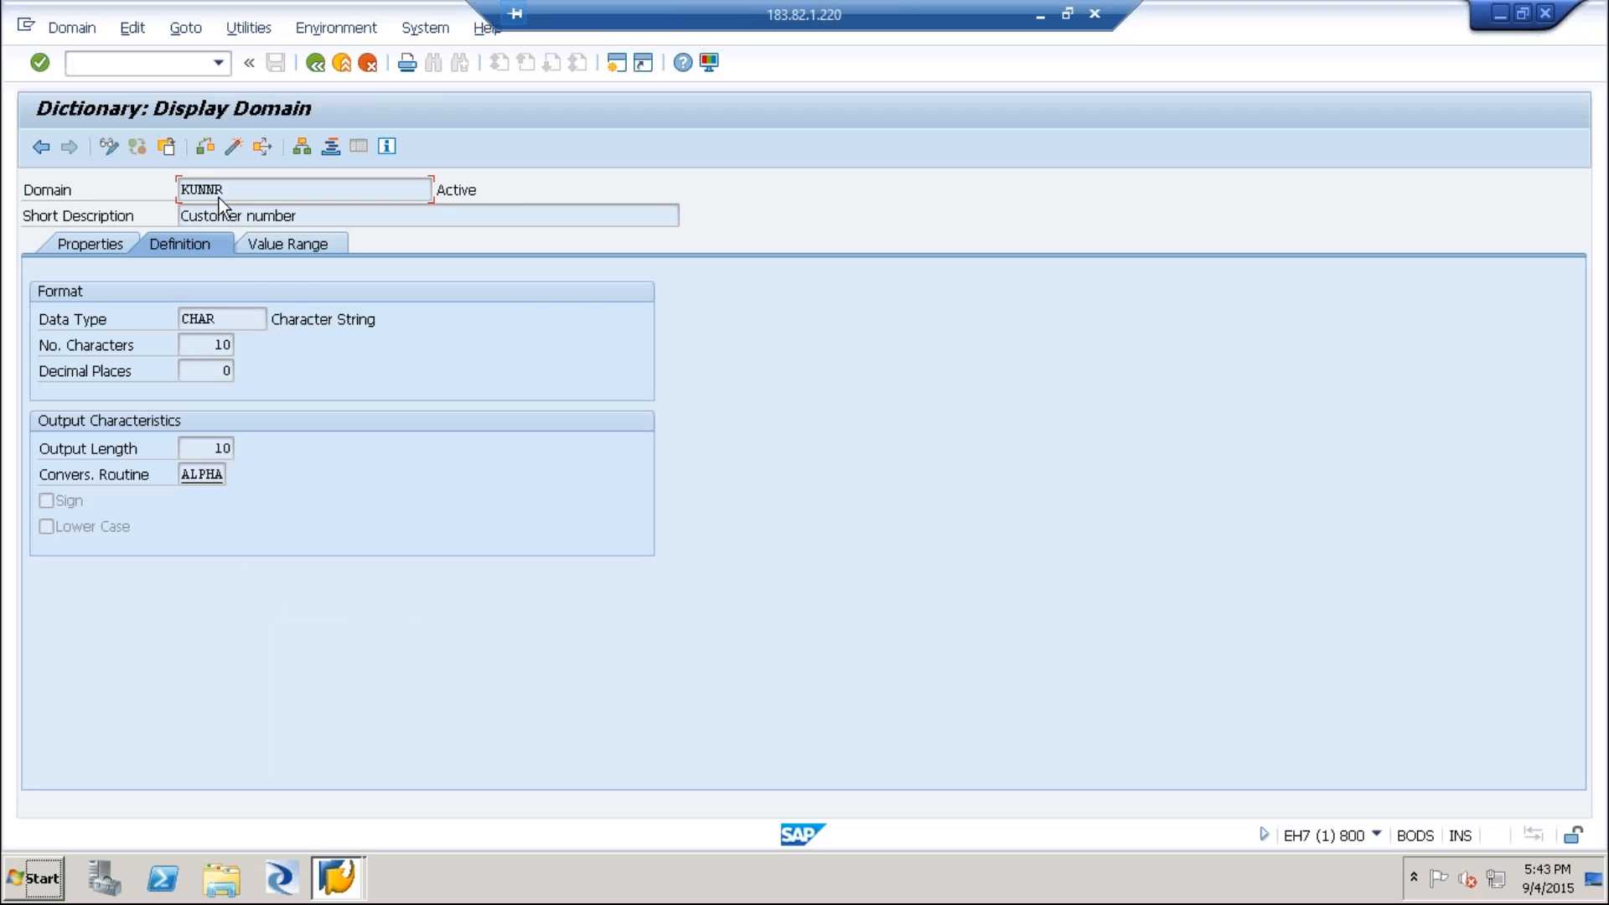
# Examine the domain name and consult the slide's definition of domains.
pyautogui.moveTo(75, 191); pyautogui.dragTo(21, 191)
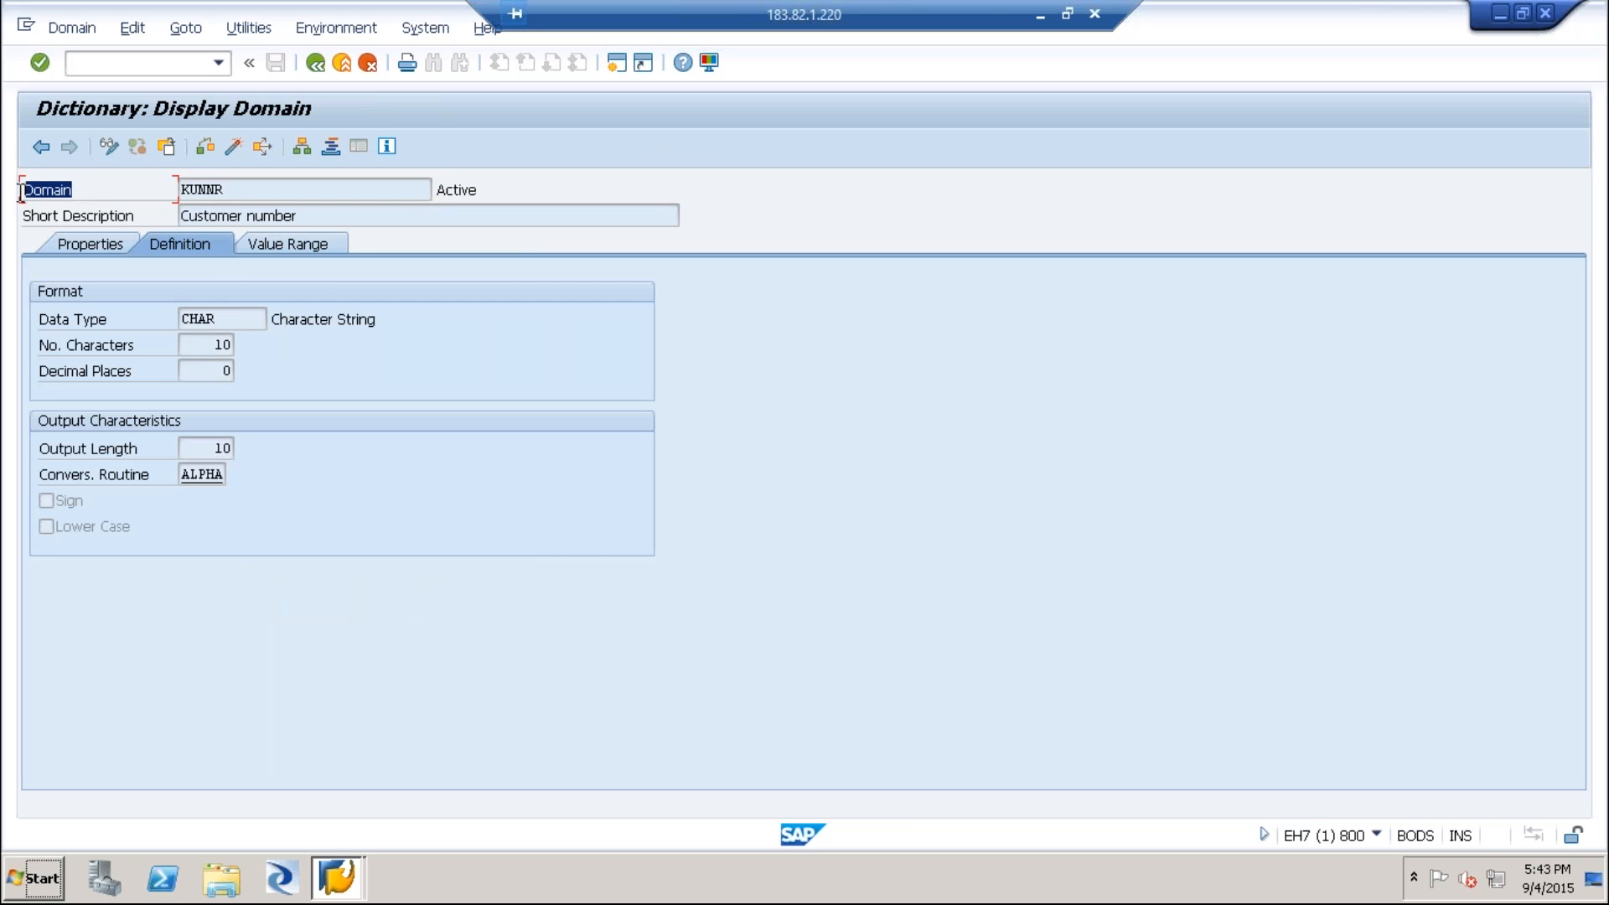
pyautogui.click(269, 193)
pyautogui.moveTo(239, 191); pyautogui.dragTo(145, 191)
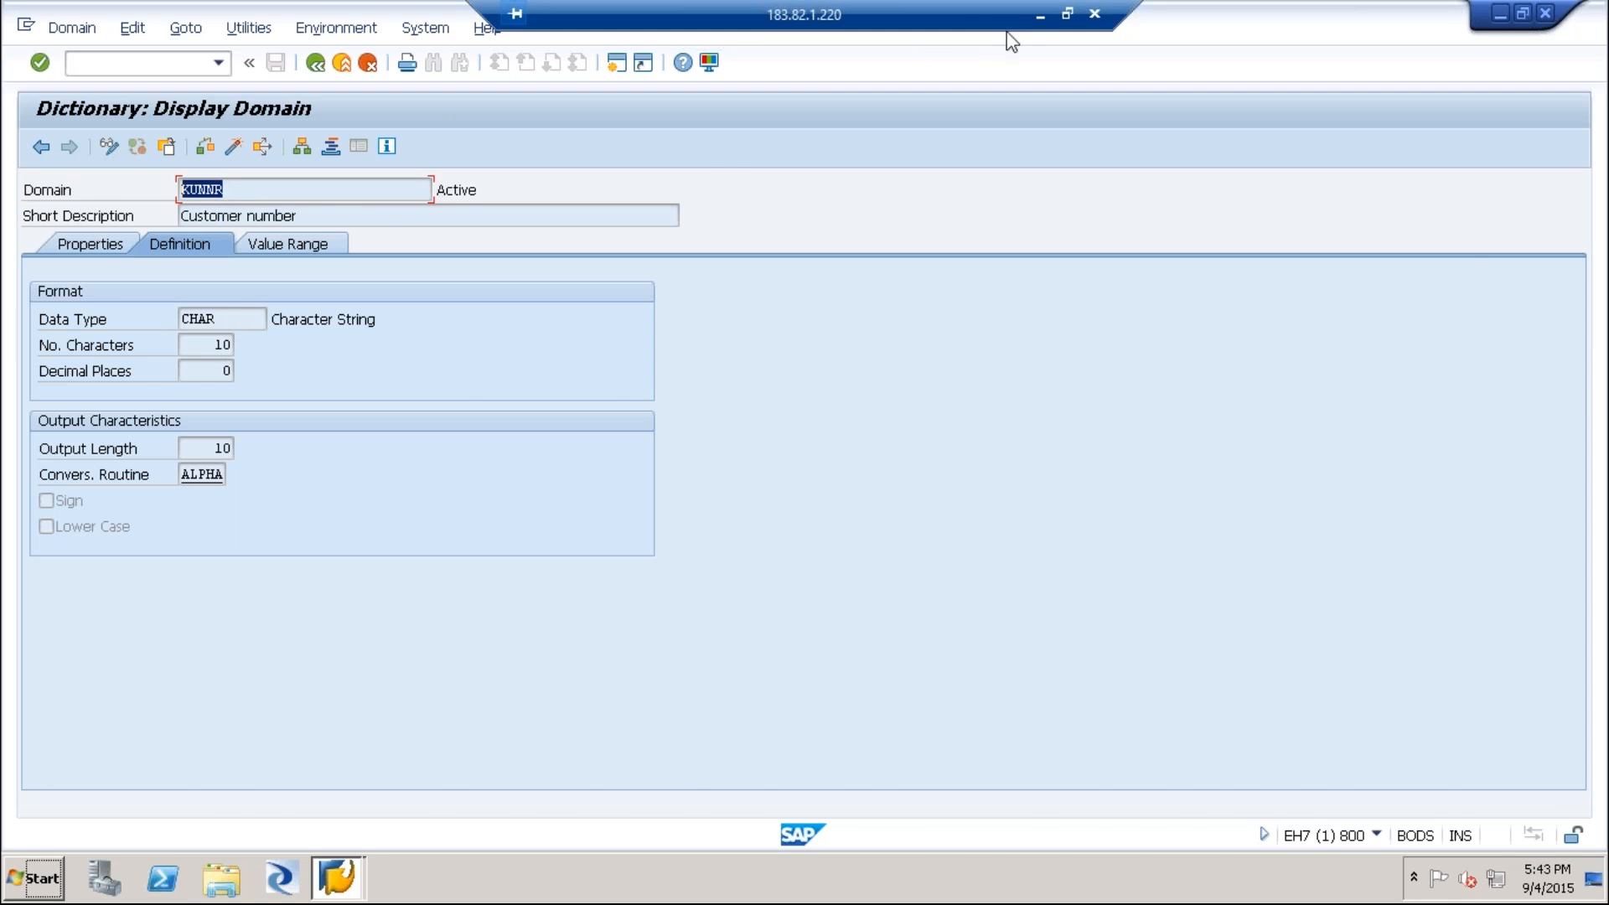
pyautogui.click(1041, 17)
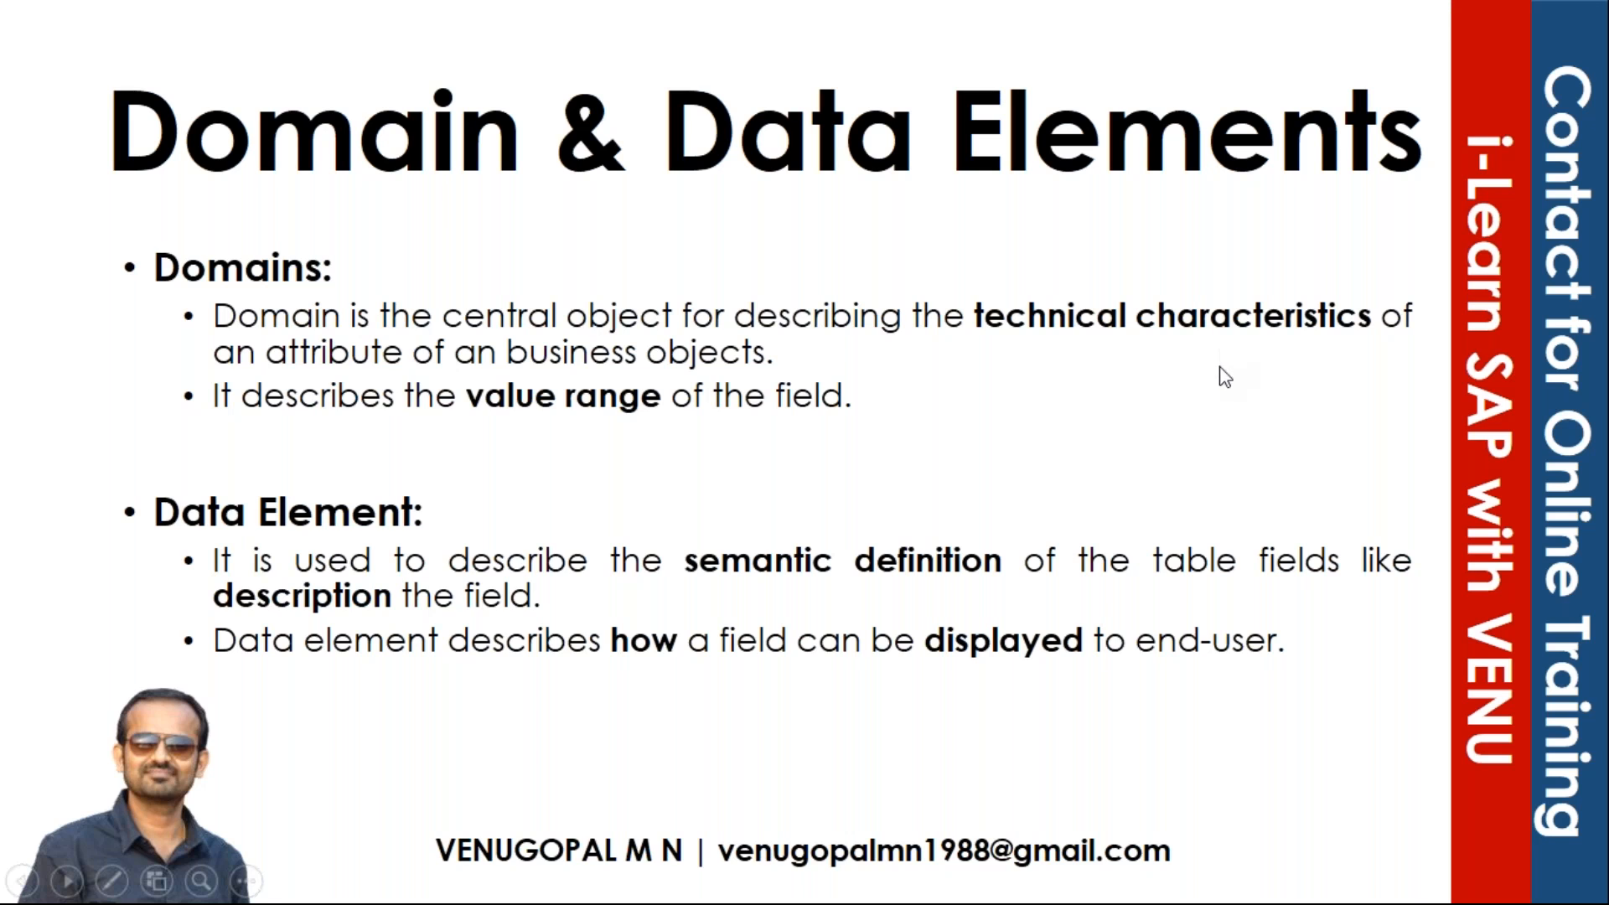
pyautogui.press('super')
pyautogui.click(607, 882)
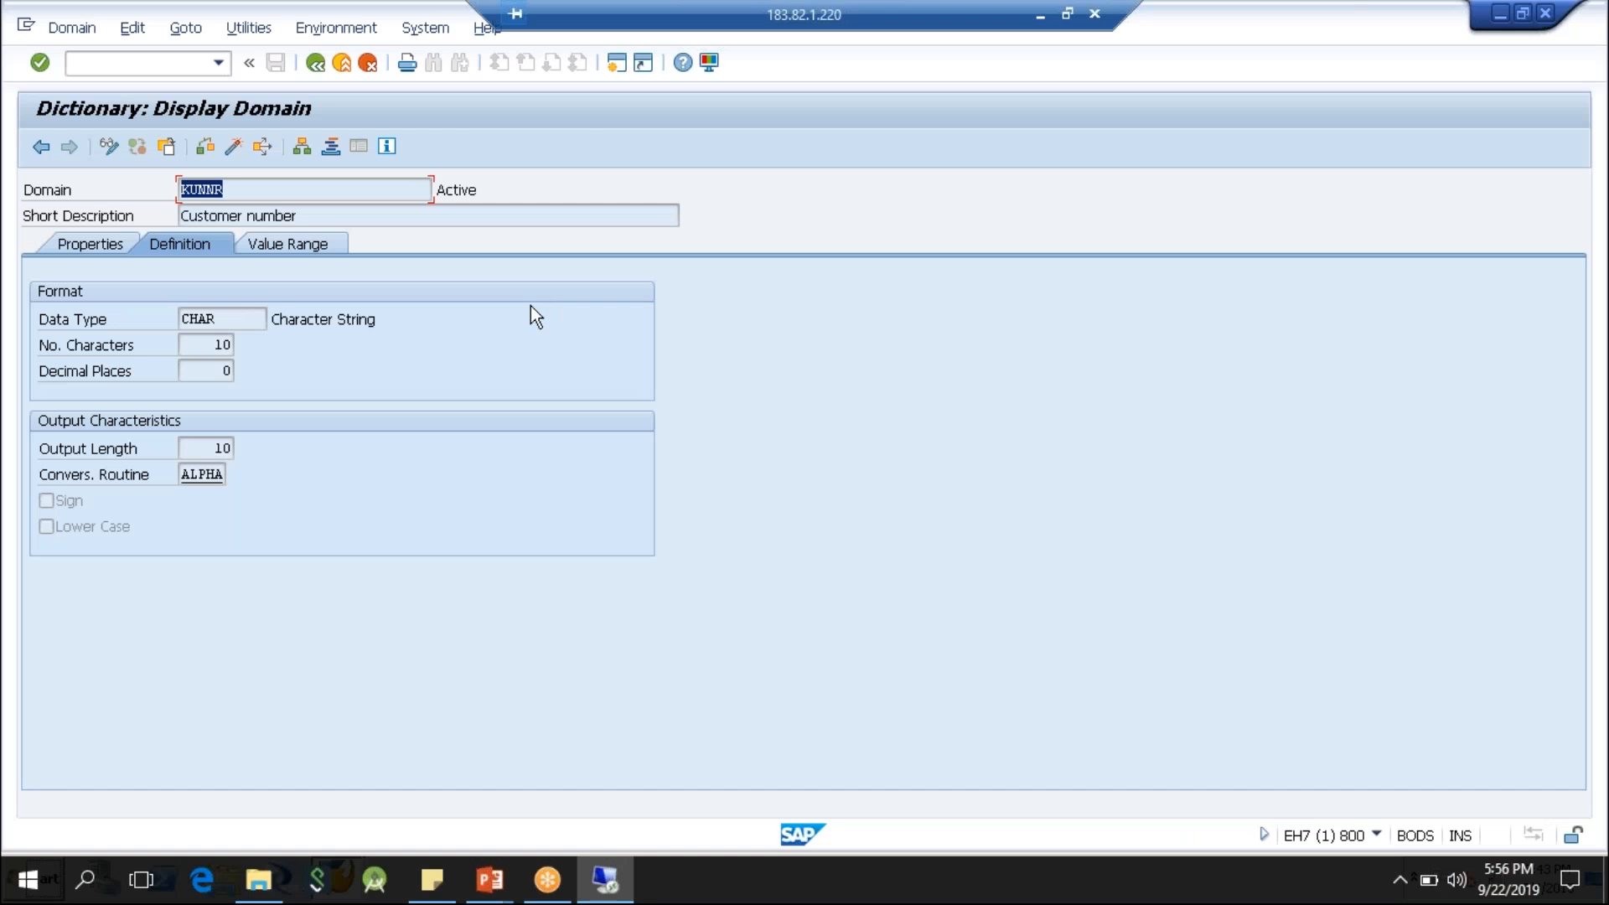
# Examine the domain's data type and number of characters, and display its value range.
pyautogui.click(201, 325)
pyautogui.moveTo(223, 318); pyautogui.dragTo(63, 320)
pyautogui.moveTo(243, 320)
pyautogui.mouseDown()
pyautogui.moveTo(145, 319)
pyautogui.moveTo(242, 344)
pyautogui.mouseUp()
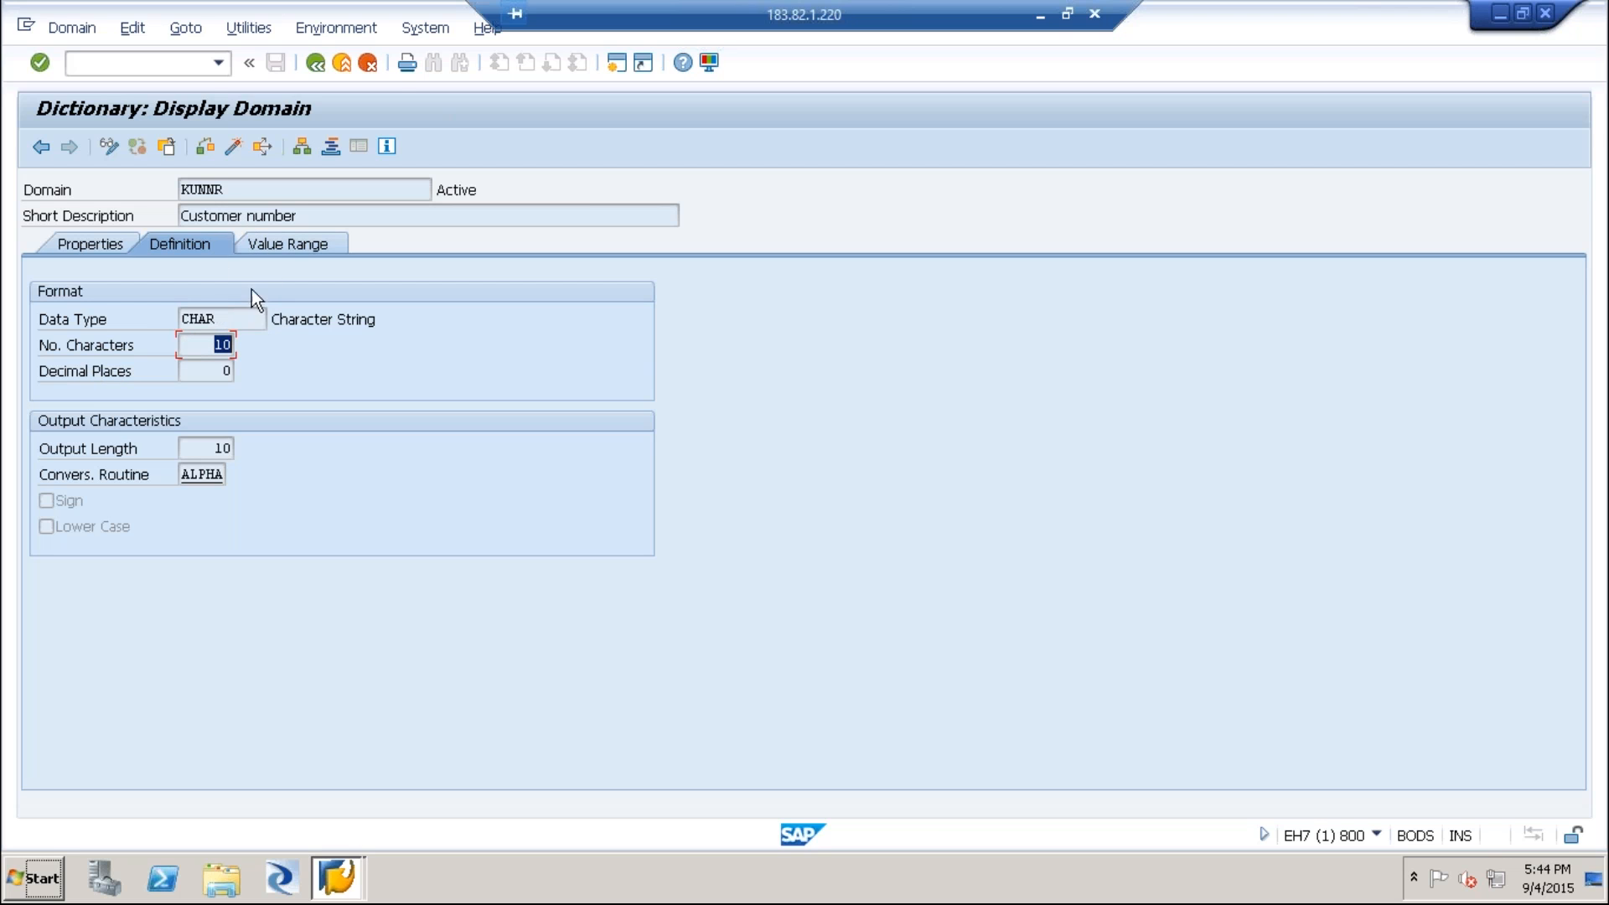
pyautogui.click(293, 246)
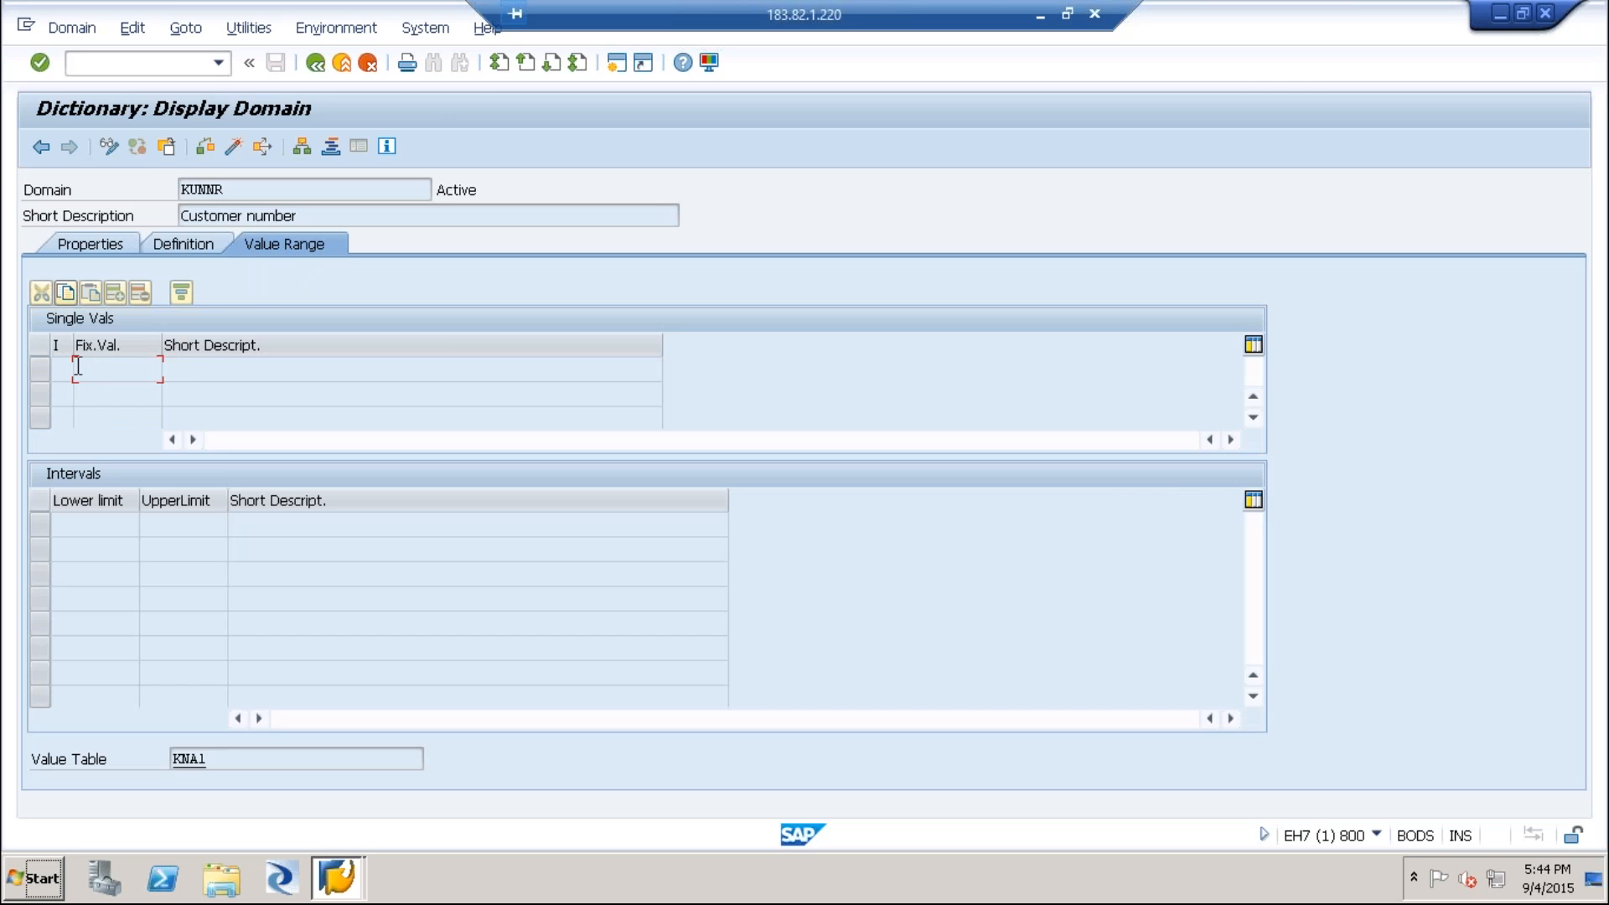
# Examine the KUNNR domain's value range, covering the fixed single values and the lower and upper limit intervals.
pyautogui.click(95, 404)
pyautogui.click(95, 423)
pyautogui.moveTo(229, 189); pyautogui.dragTo(122, 183)
pyautogui.click(270, 195)
pyautogui.click(108, 367)
pyautogui.click(104, 393)
pyautogui.click(94, 529)
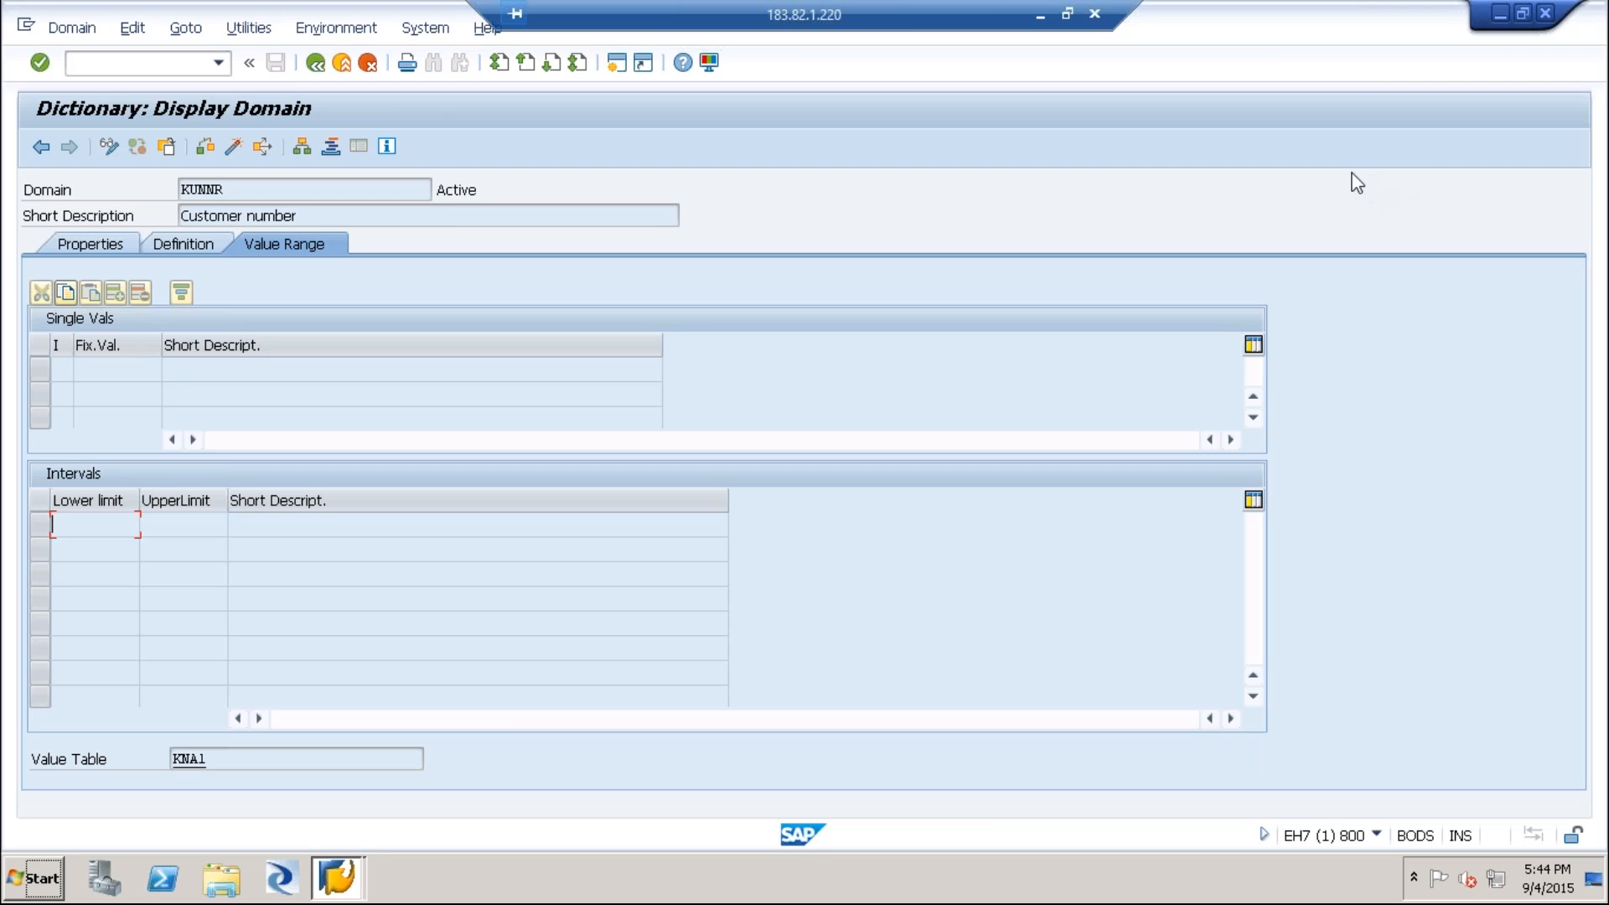
# Leave the domain, data element and KNA1 table displays and return to the ABAP Dictionary initial screen.
pyautogui.click(318, 66)
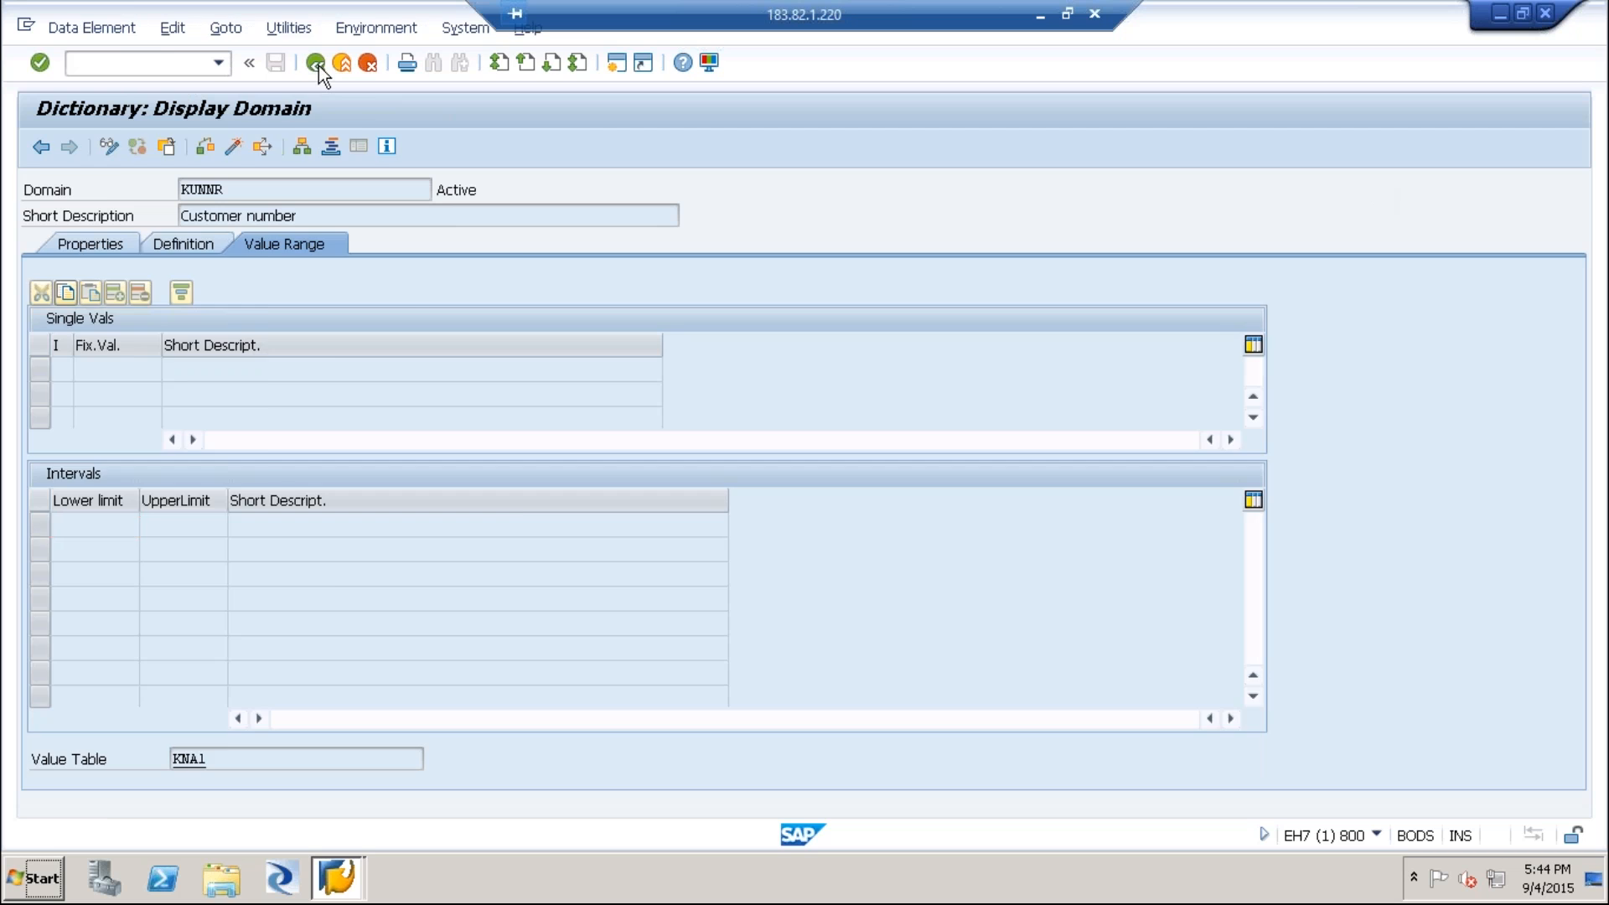
pyautogui.click(319, 65)
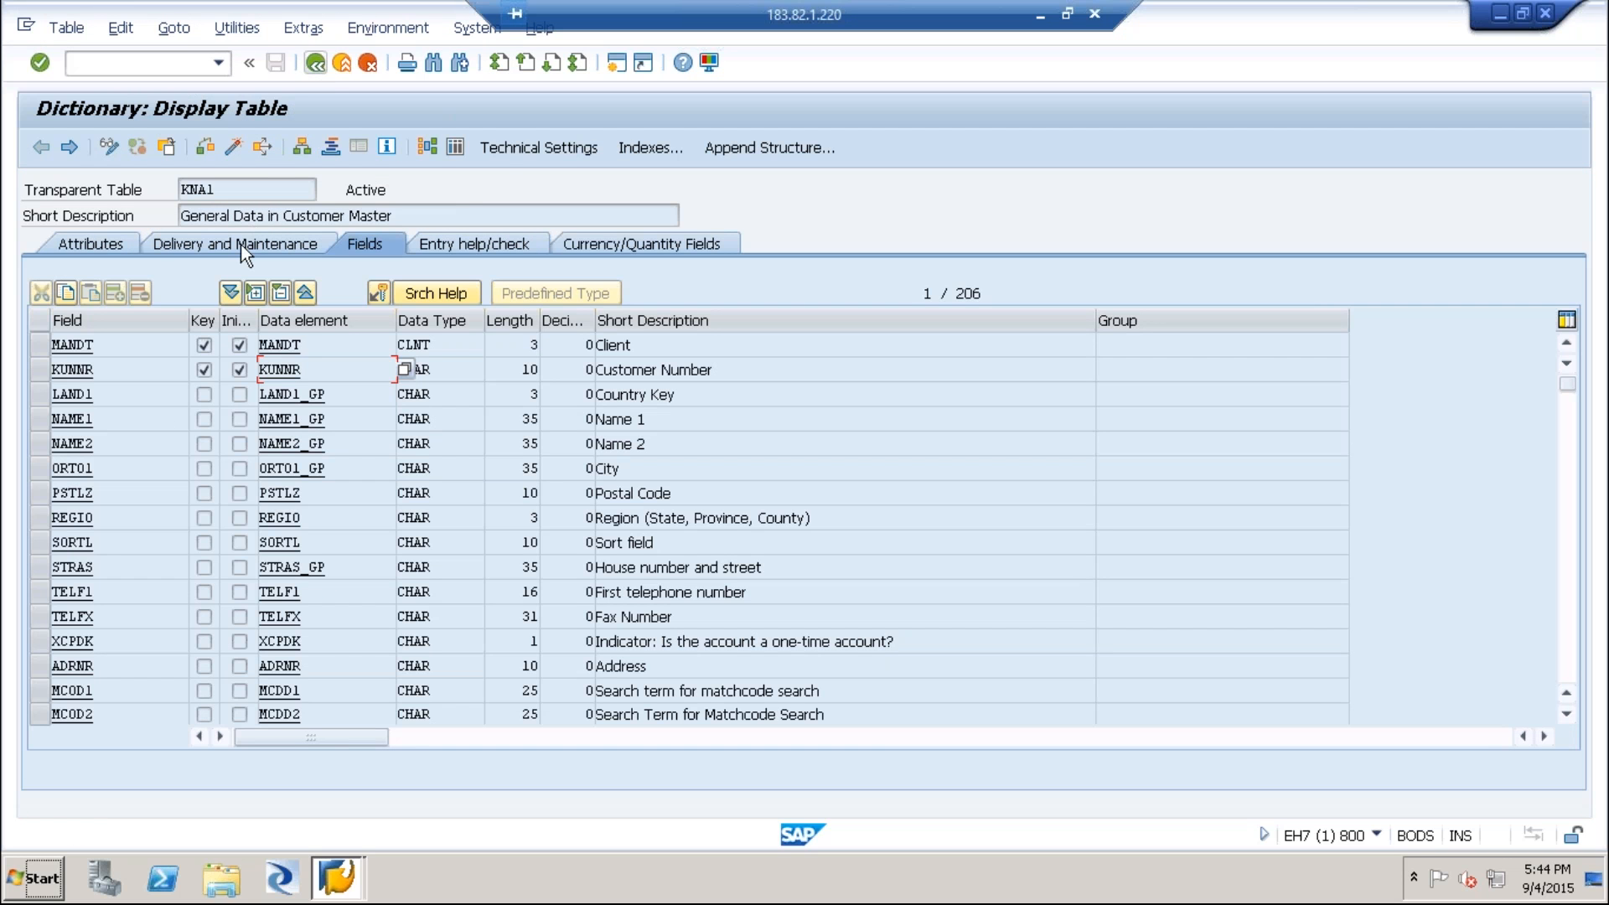
pyautogui.doubleClick(250, 191)
pyautogui.click(317, 64)
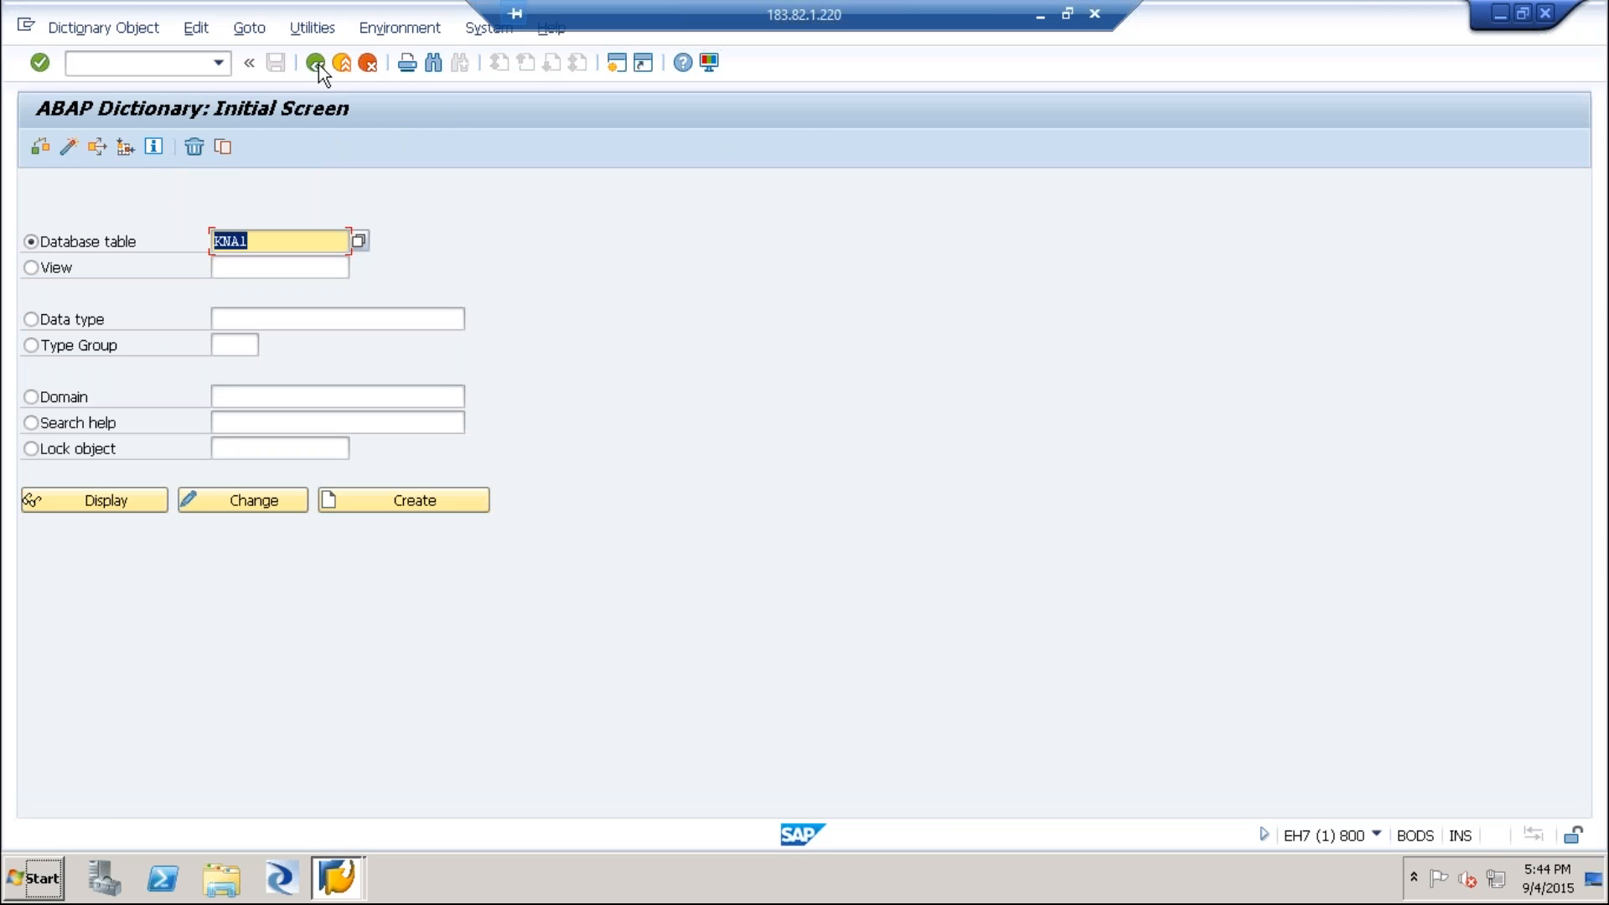
# Start creating a domain named ZVKUNNR, clearing the KNA1 database table entry.
pyautogui.click(53, 399)
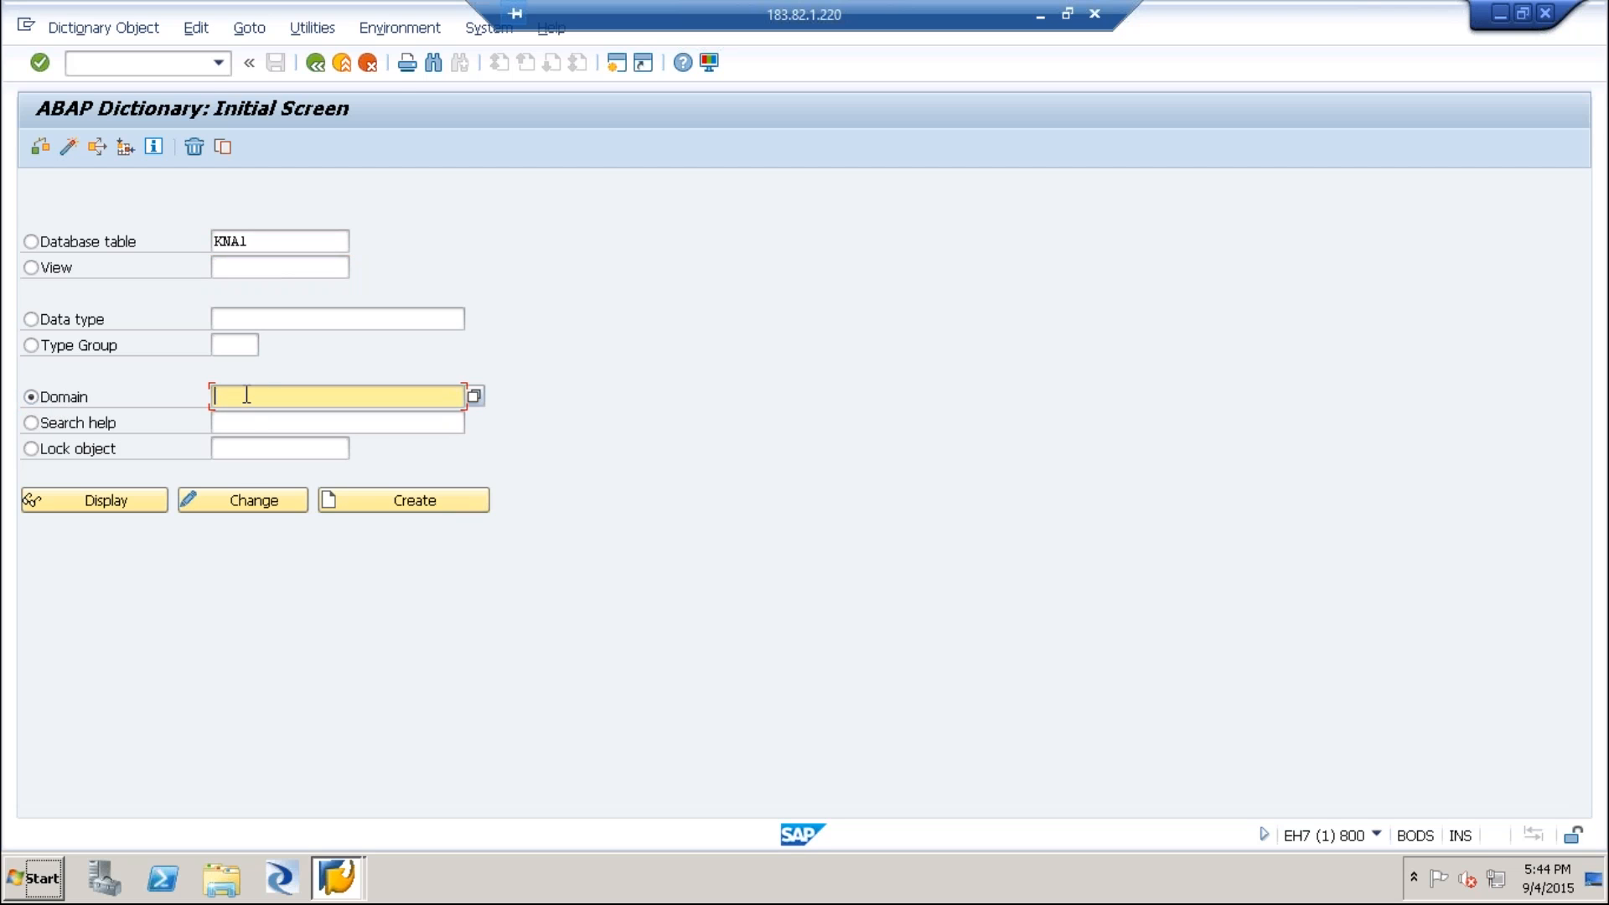
pyautogui.write('ZVKUNNR')
pyautogui.doubleClick(283, 245)
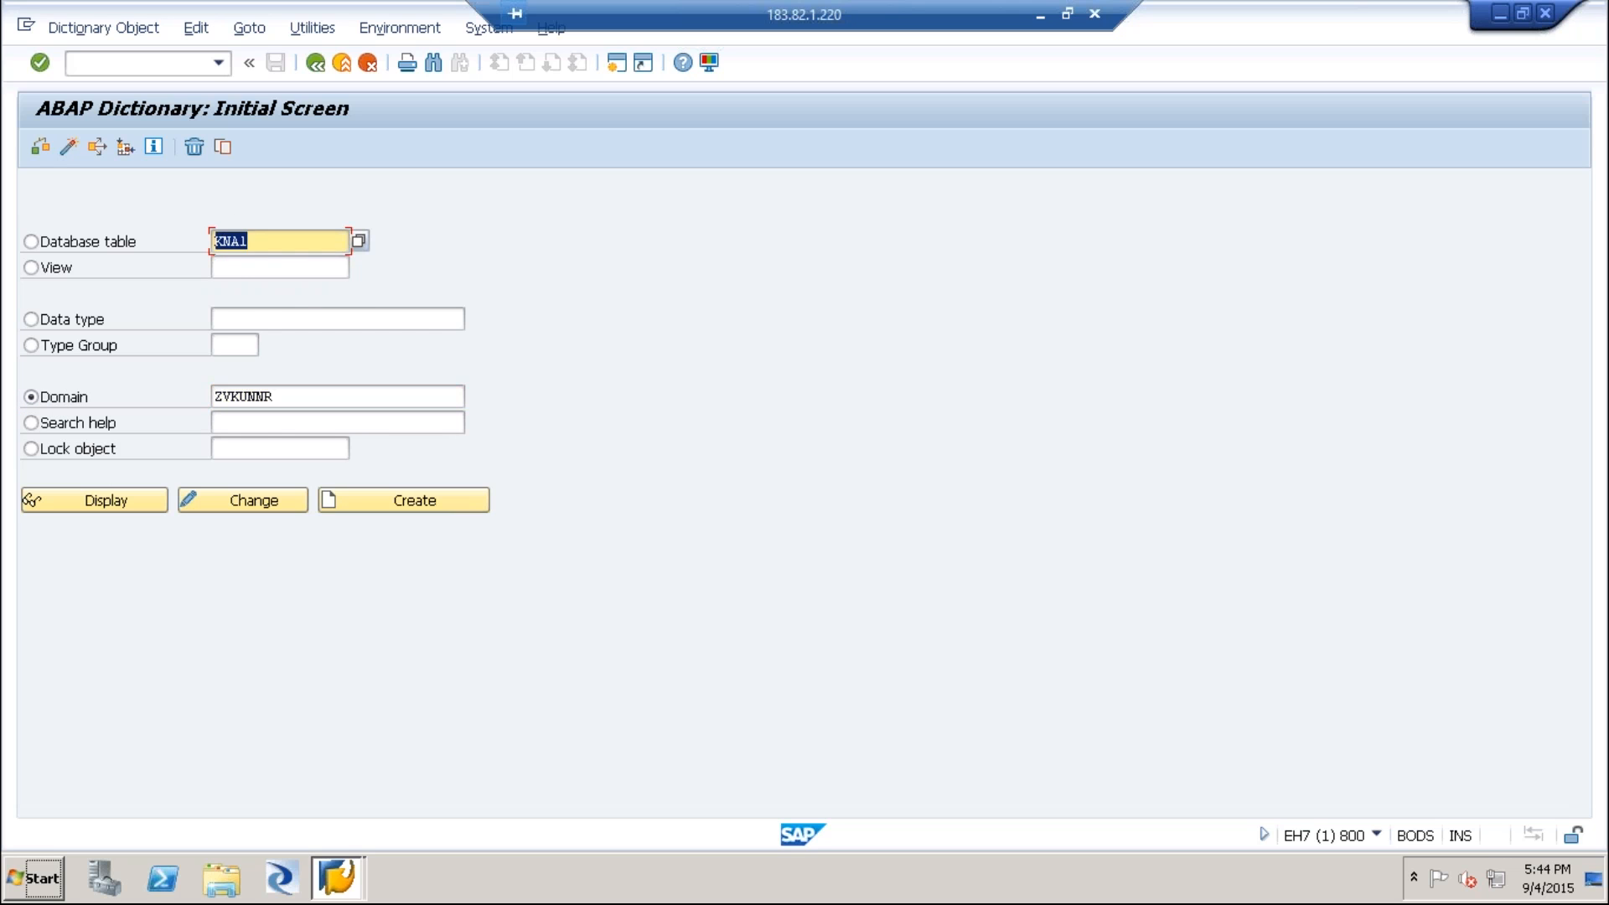
pyautogui.press('BackSpace')
pyautogui.press('Escape')
pyautogui.click(451, 502)
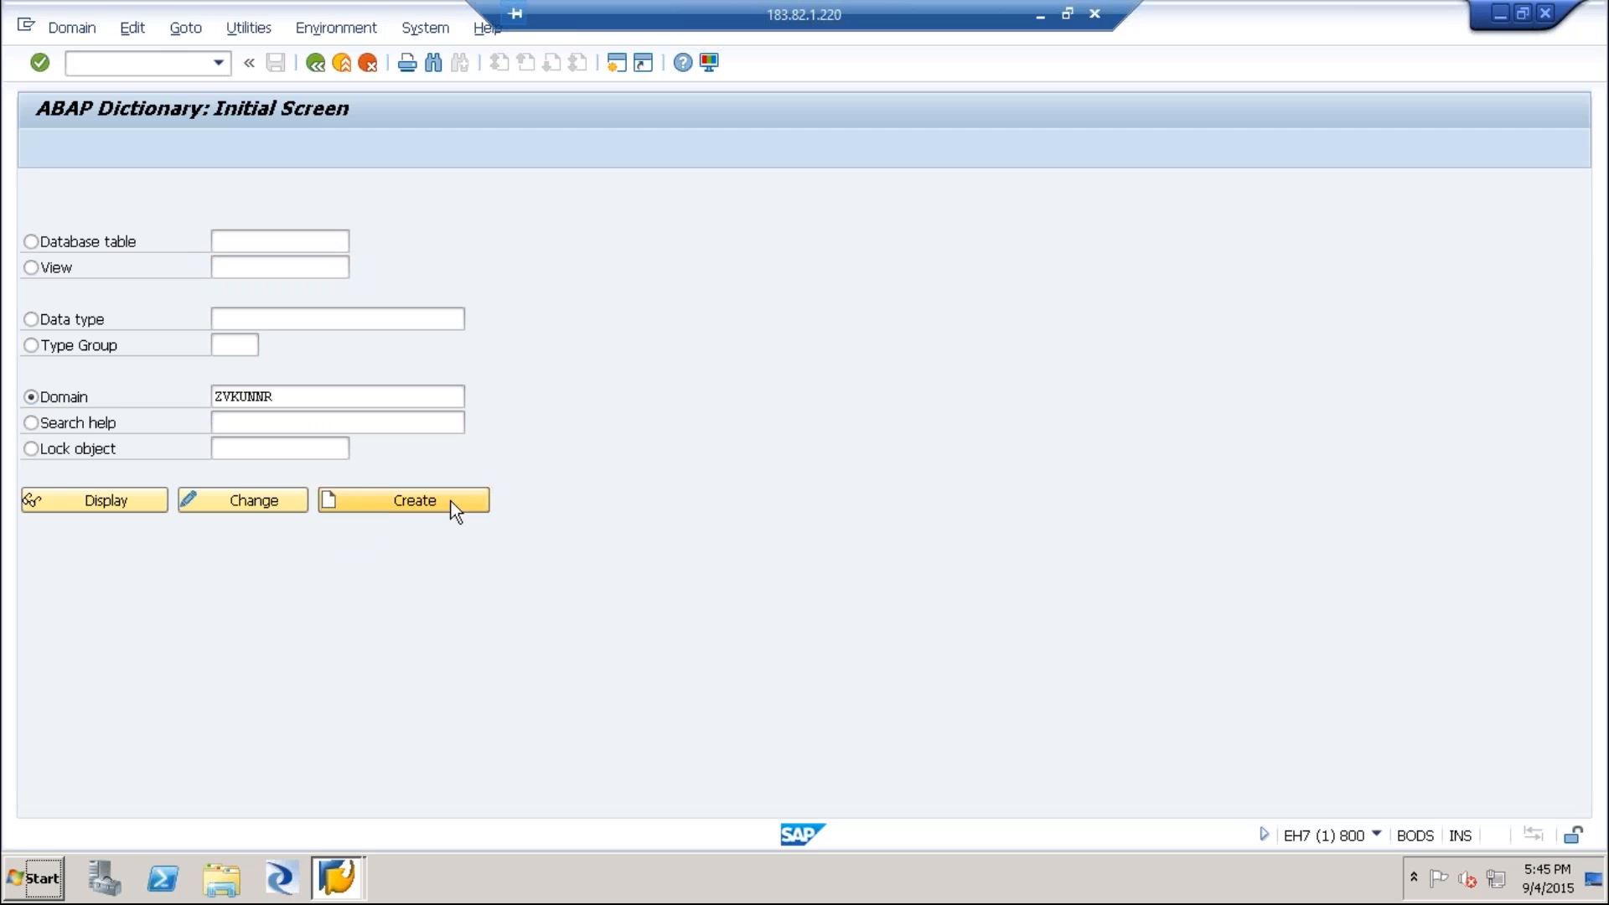
# Give the new domain the short description "Domain for Customer Number".
pyautogui.write('Domein for')
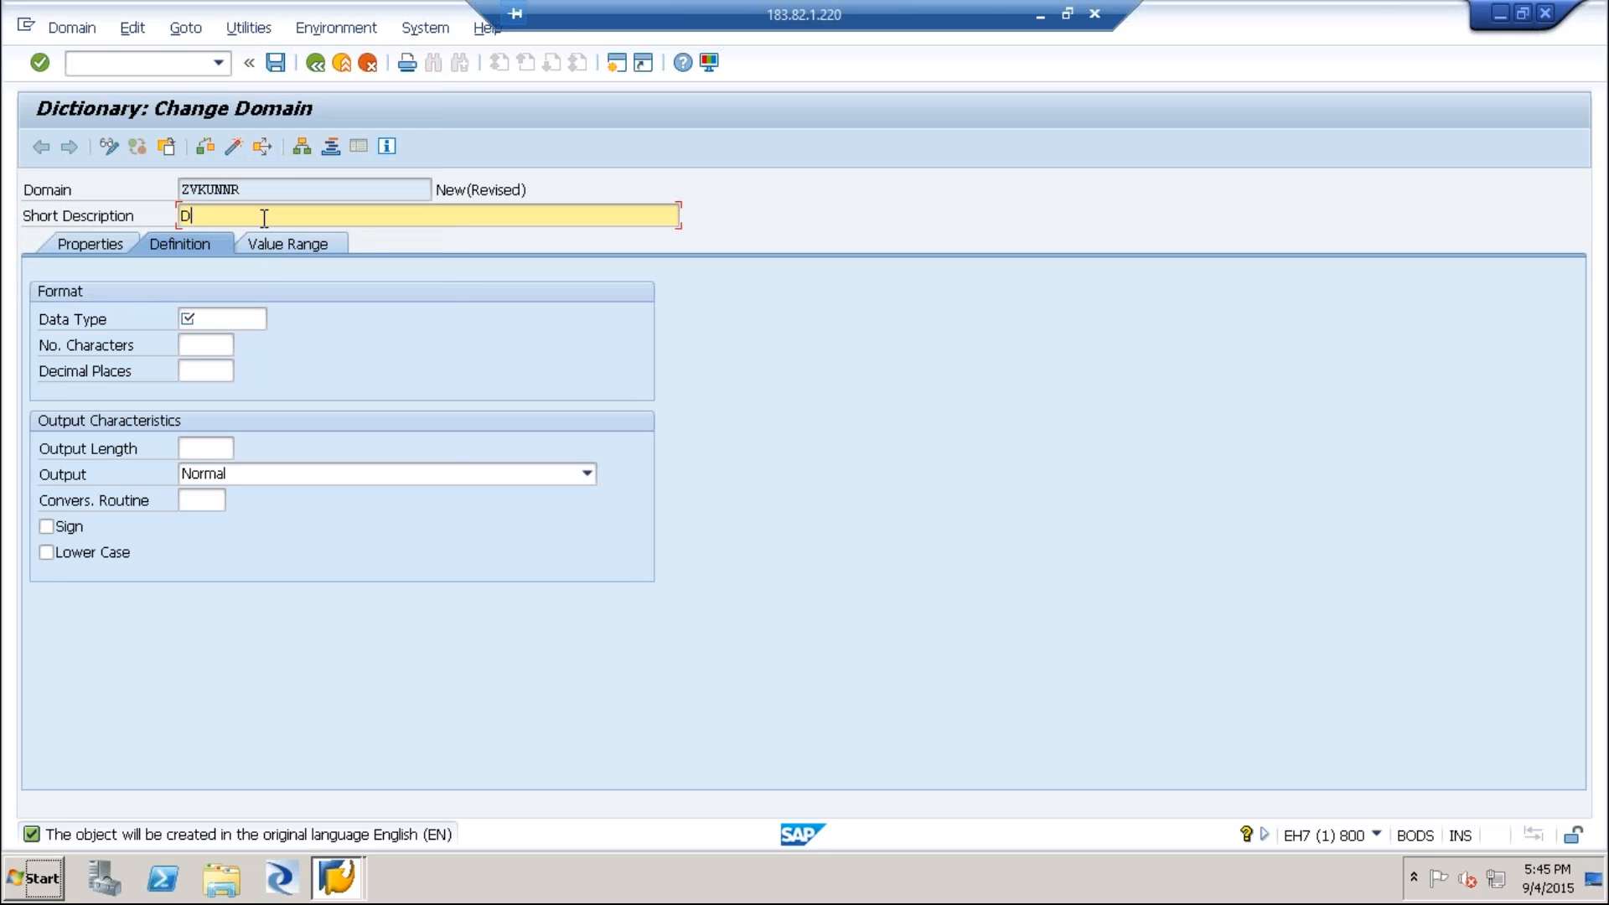
pyautogui.press('BackSpace')
pyautogui.press('BackSpace')
pyautogui.press('BackSpace')
pyautogui.press('BackSpace')
pyautogui.press('BackSpace')
pyautogui.press('BackSpace')
pyautogui.press('BackSpace')
pyautogui.write('ain for Customer Number')
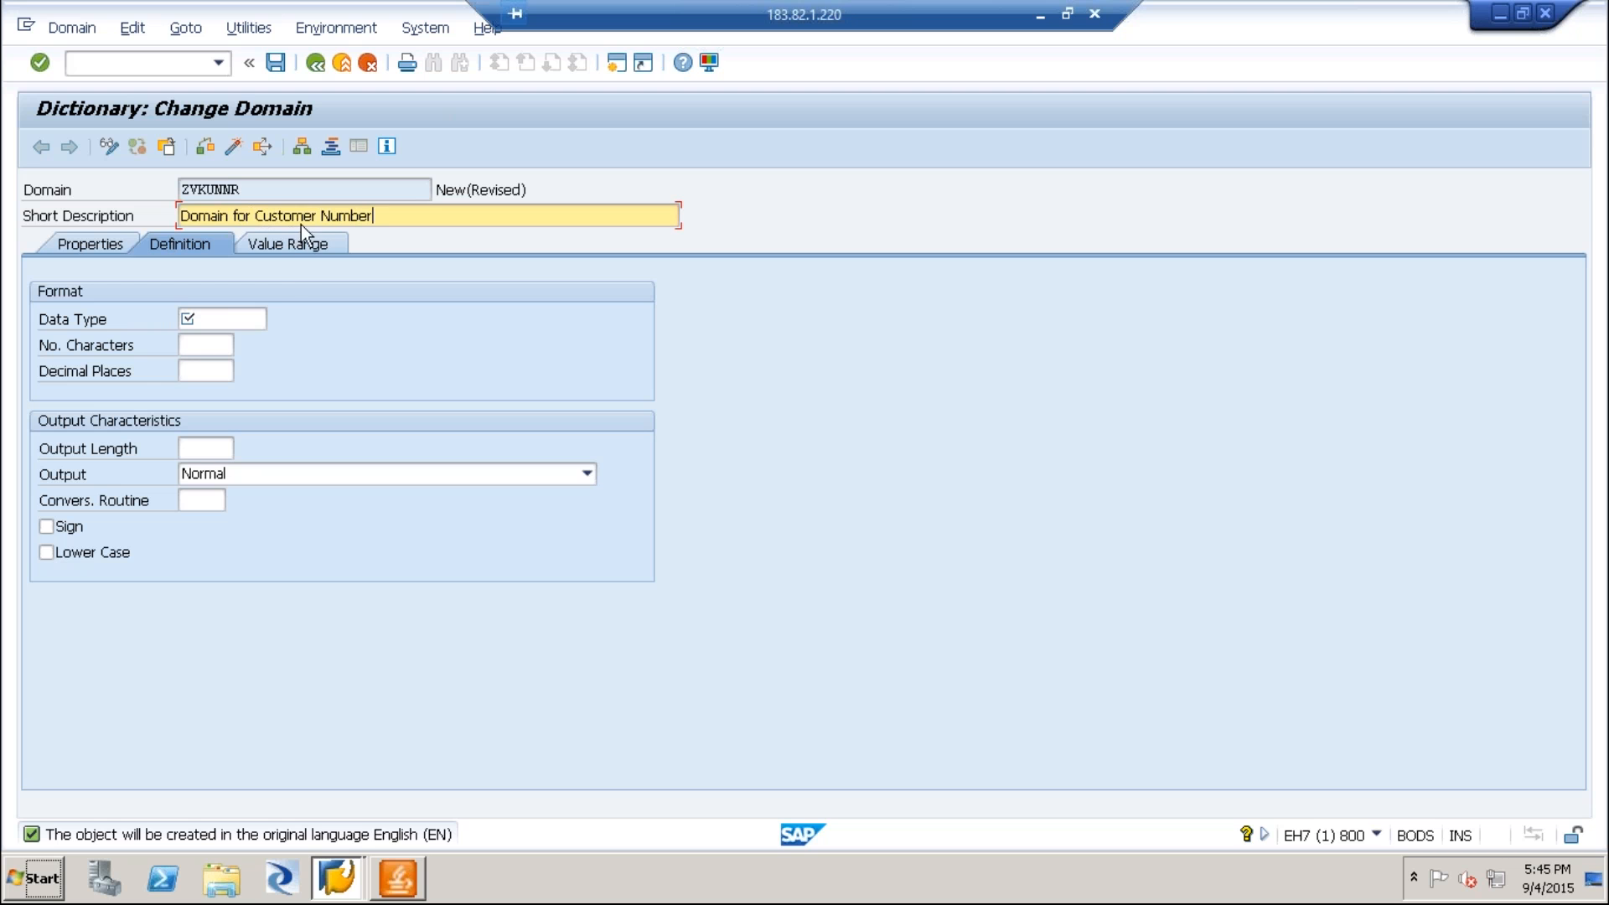
# Set the domain's data type to CHAR and its number of characters to 10.
pyautogui.click(206, 319)
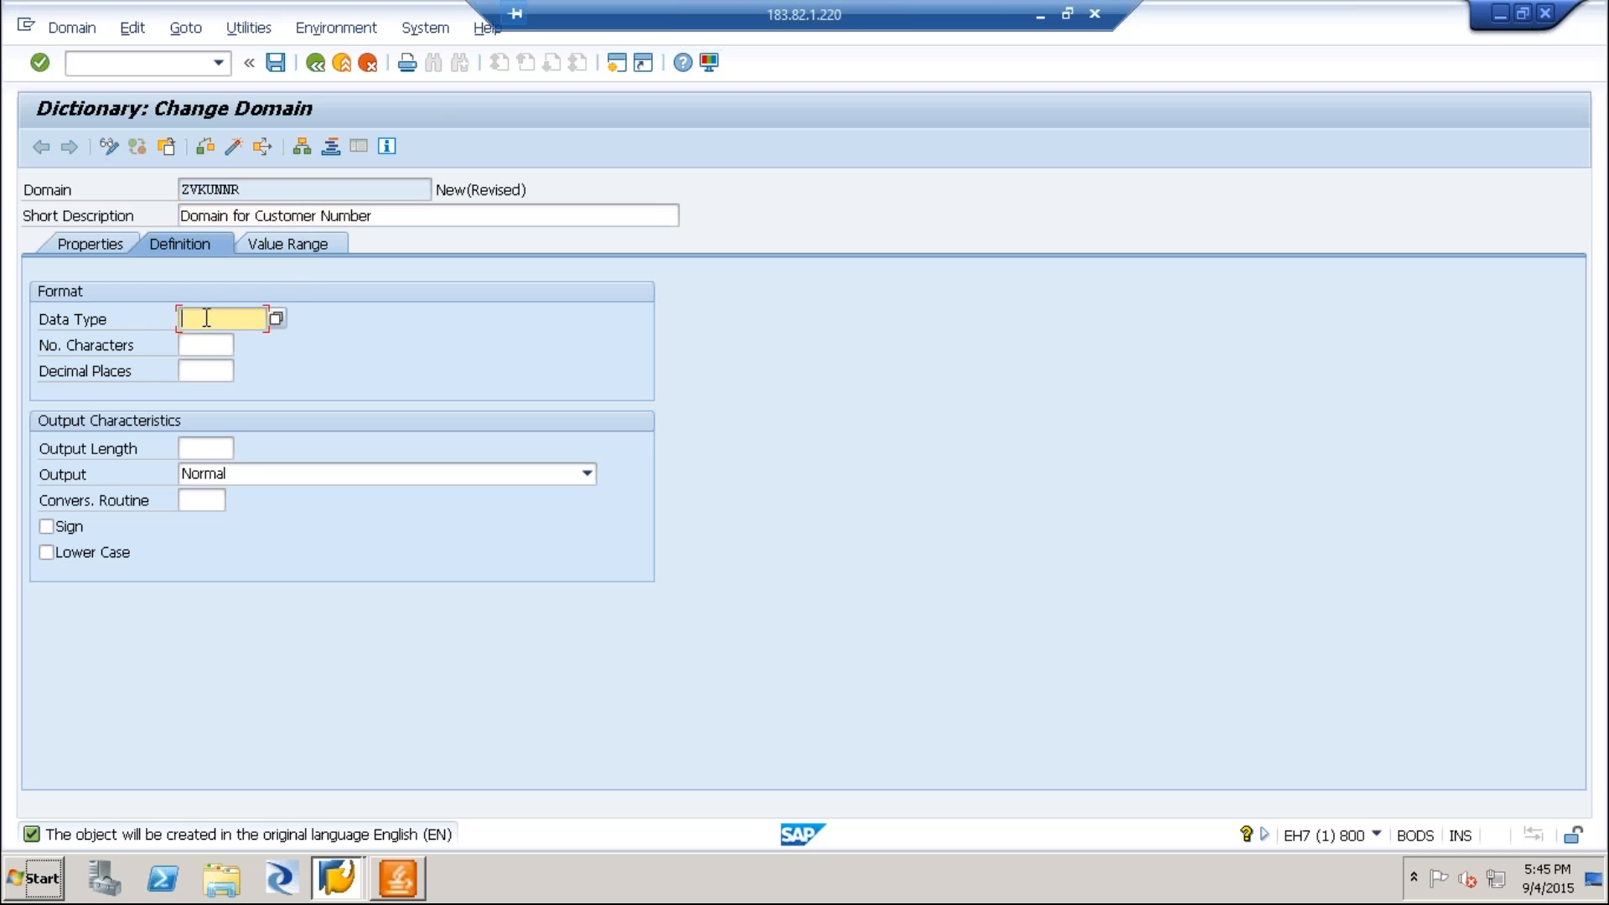
pyautogui.click(277, 323)
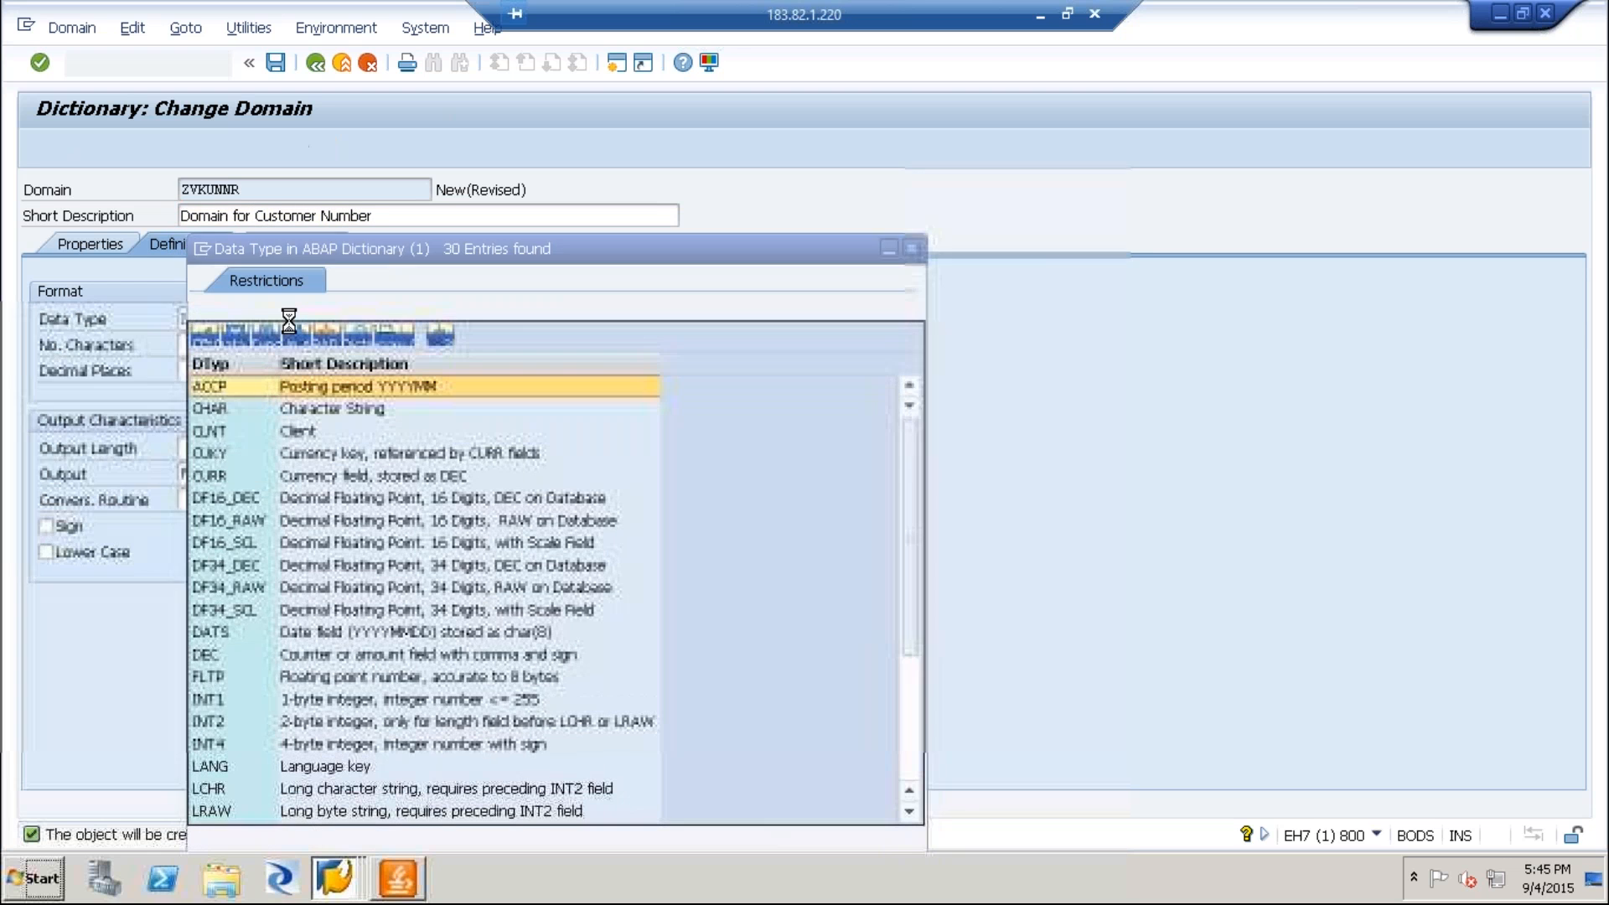
pyautogui.click(236, 411)
pyautogui.click(234, 410)
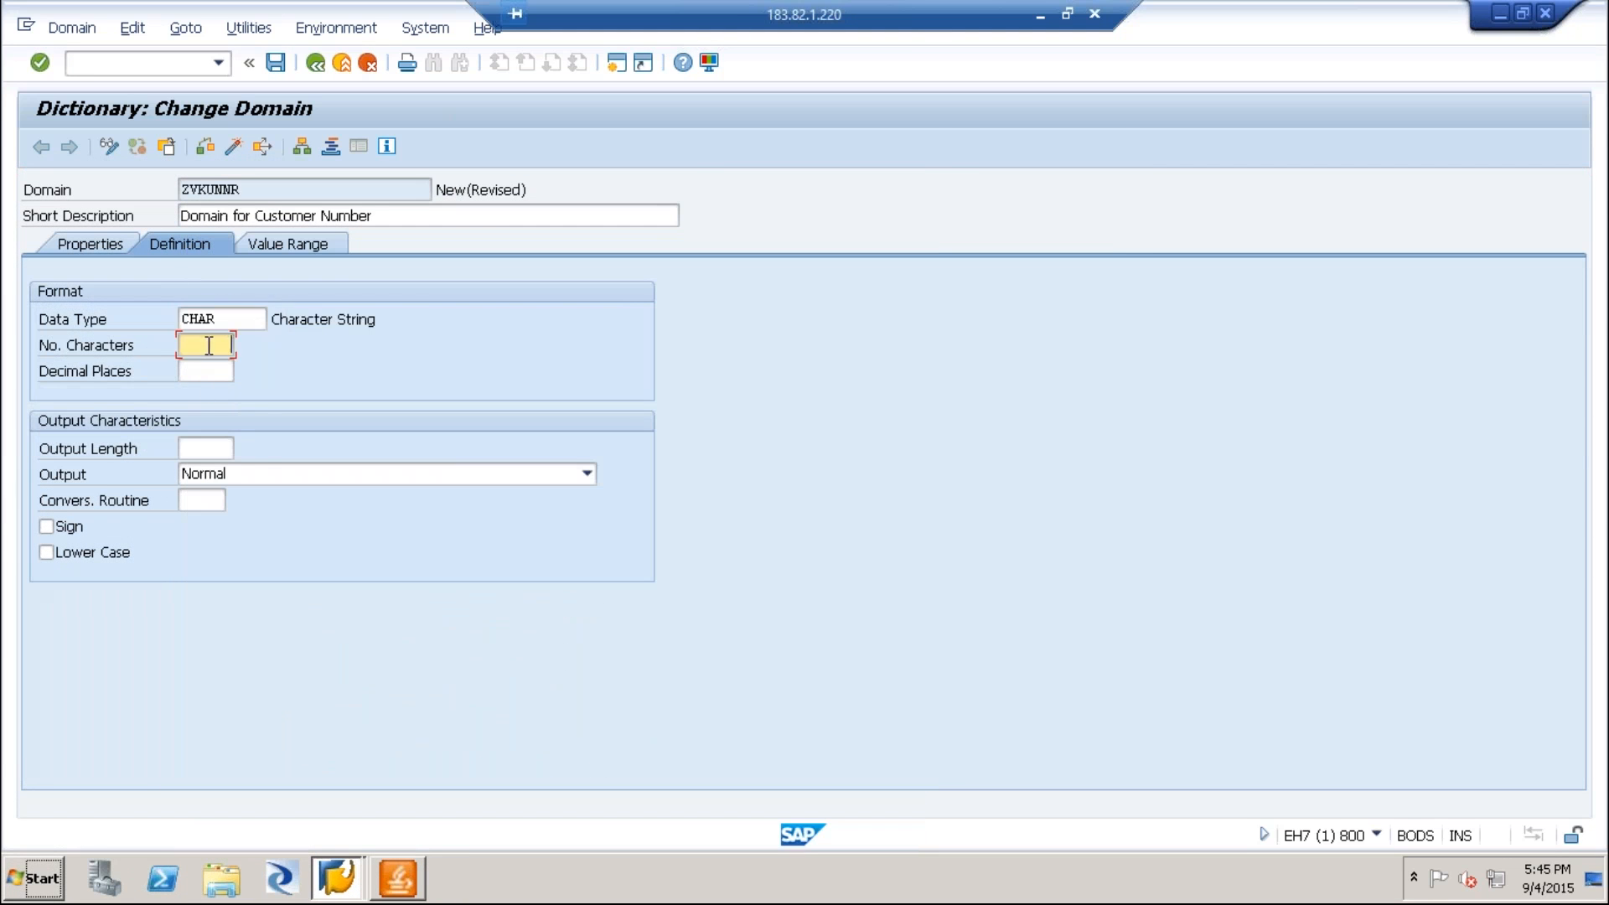
pyautogui.write('10')
# Save the ZVKUNNR domain as a local object, activate it and check its status.
pyautogui.click(276, 64)
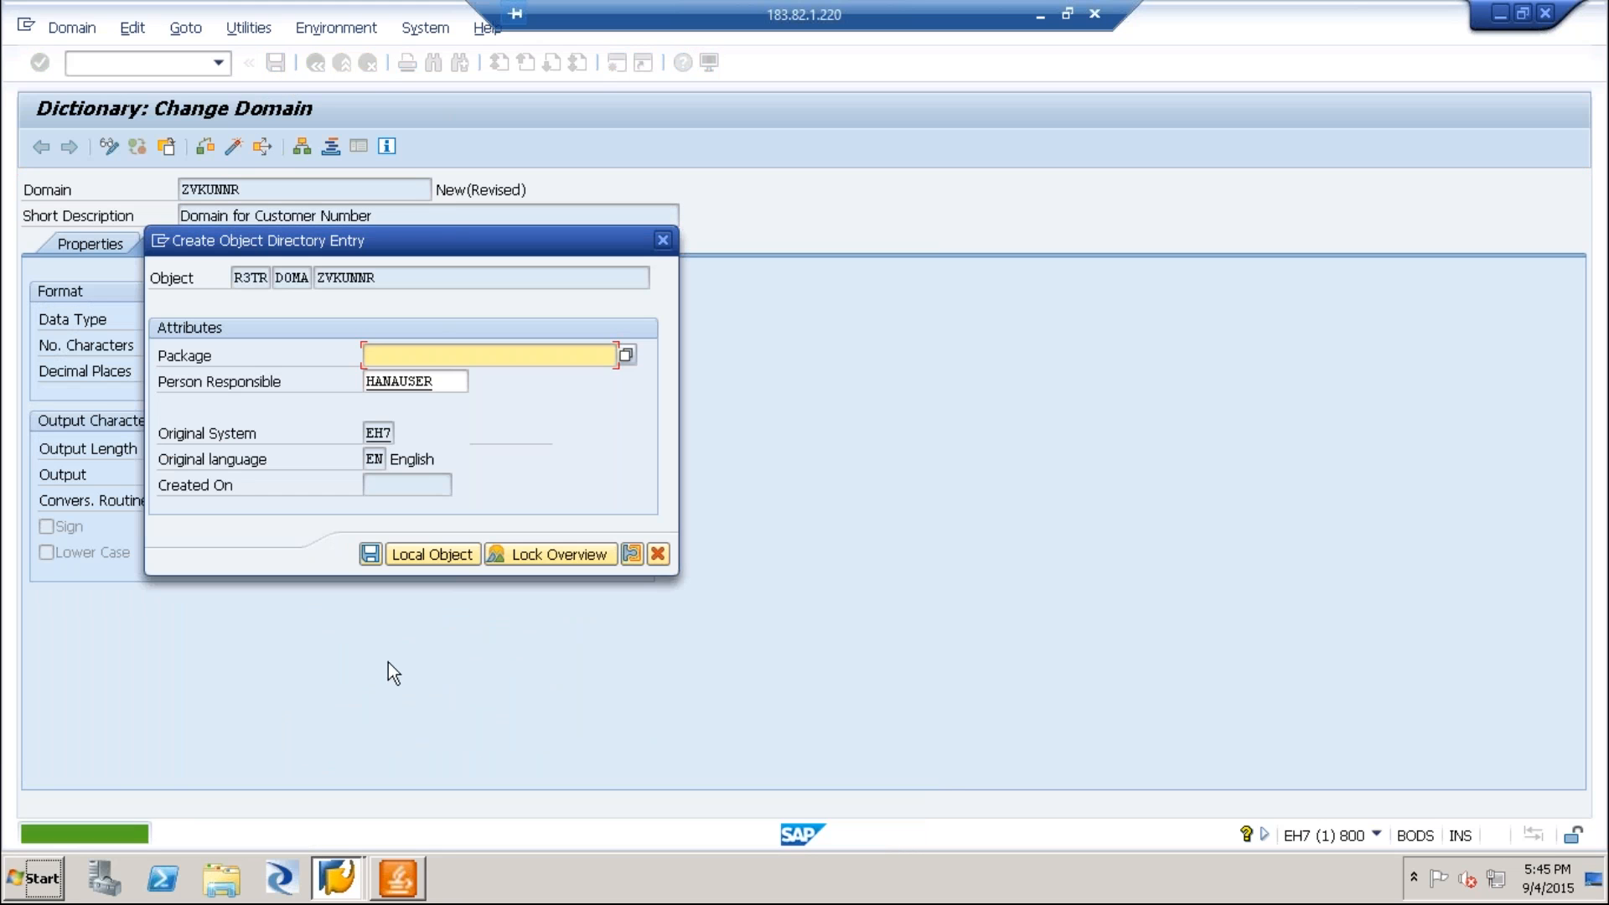
pyautogui.click(444, 553)
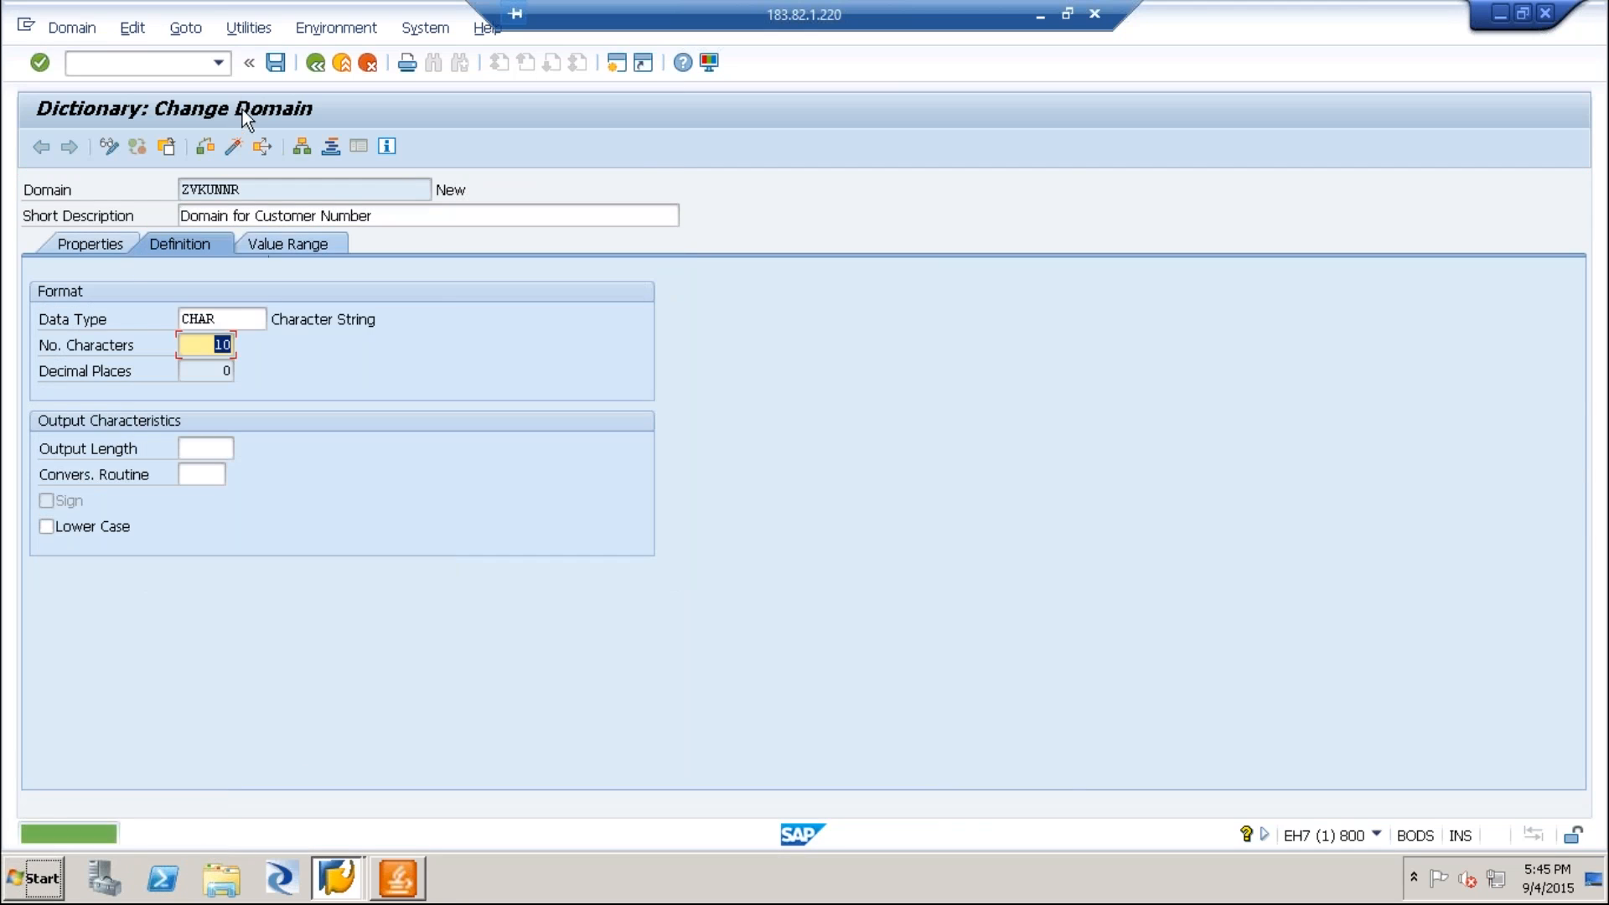
pyautogui.click(235, 145)
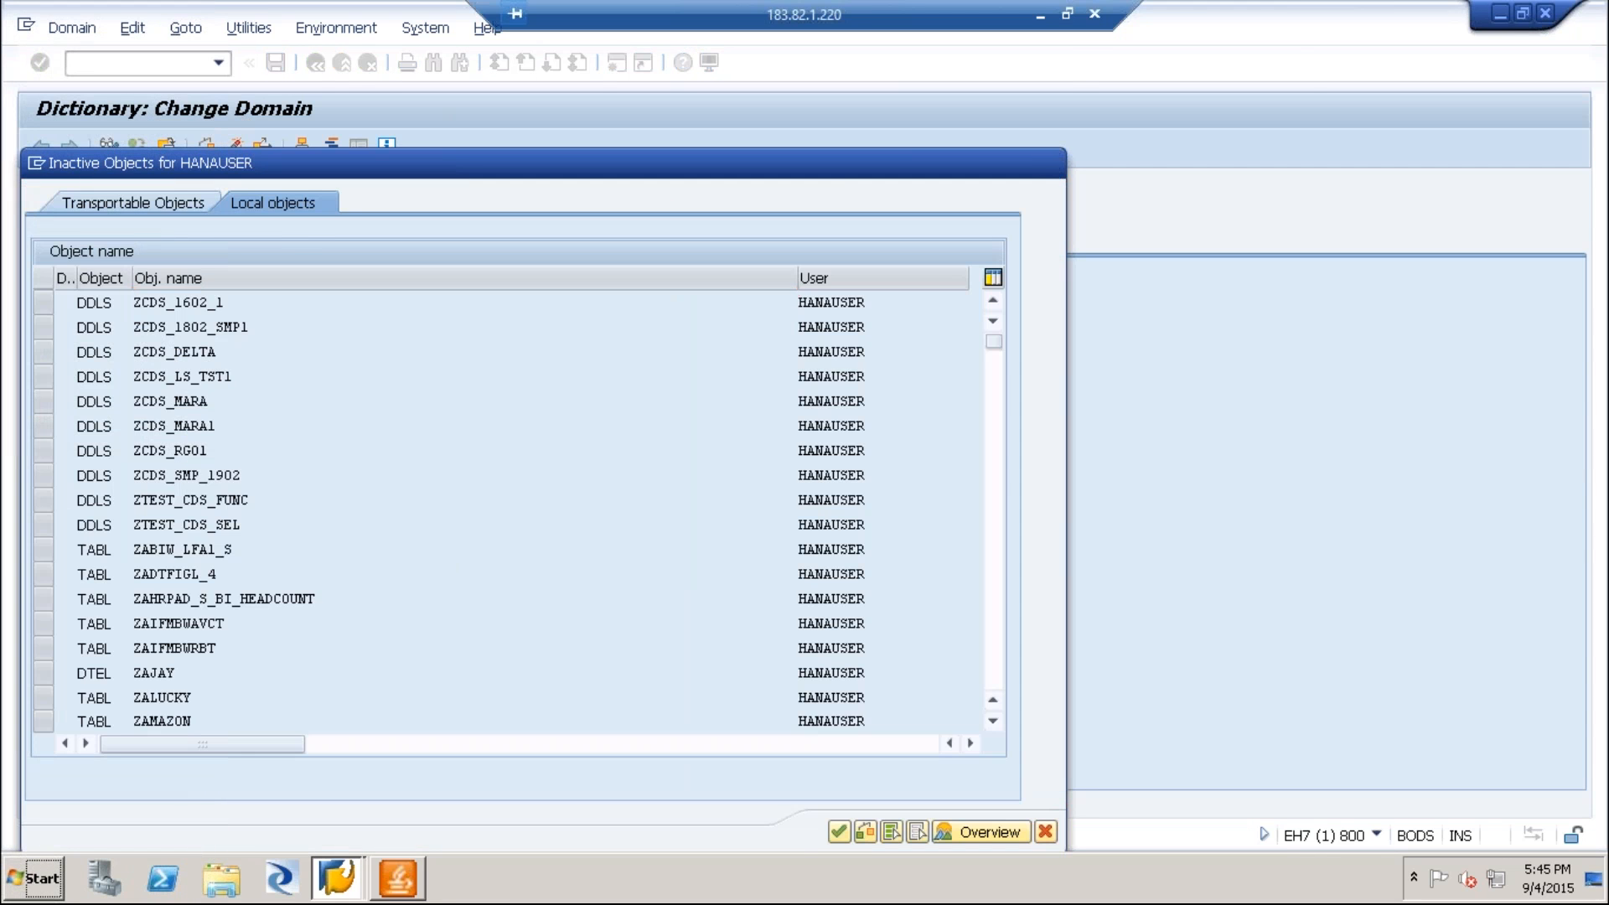
pyautogui.press('Return')
pyautogui.moveTo(477, 194); pyautogui.dragTo(433, 193)
# Reuse the domain name ZVKUNNR as a data type name on the initial screen and create it as a data element.
pyautogui.moveTo(245, 191); pyautogui.dragTo(170, 190)
pyautogui.hotkey('ctrl', 'c')
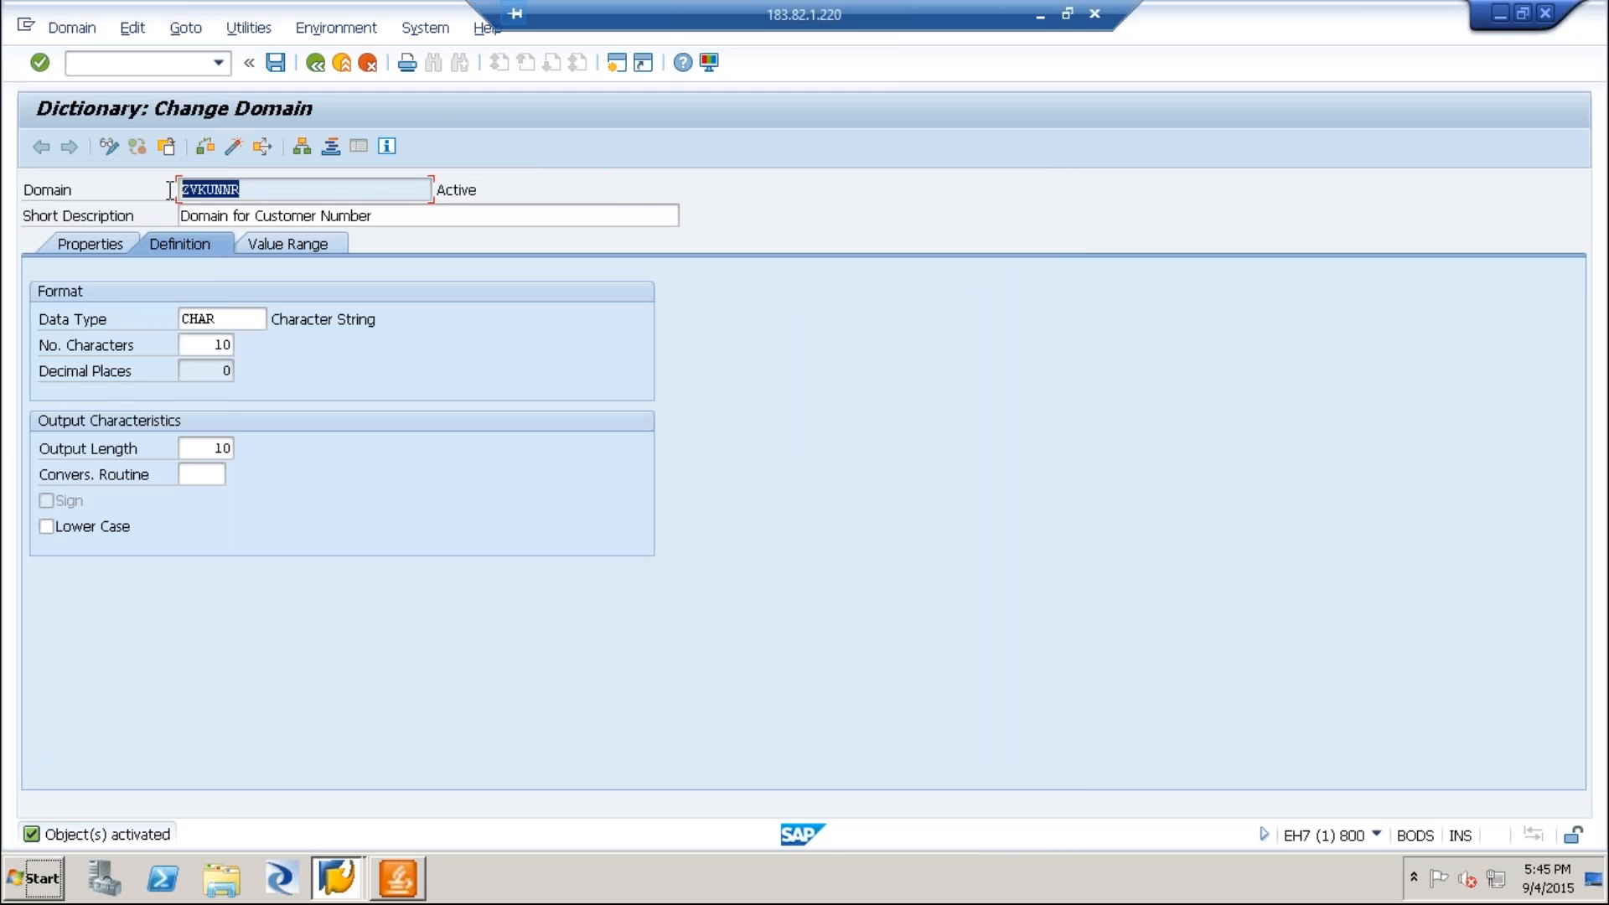
pyautogui.click(315, 63)
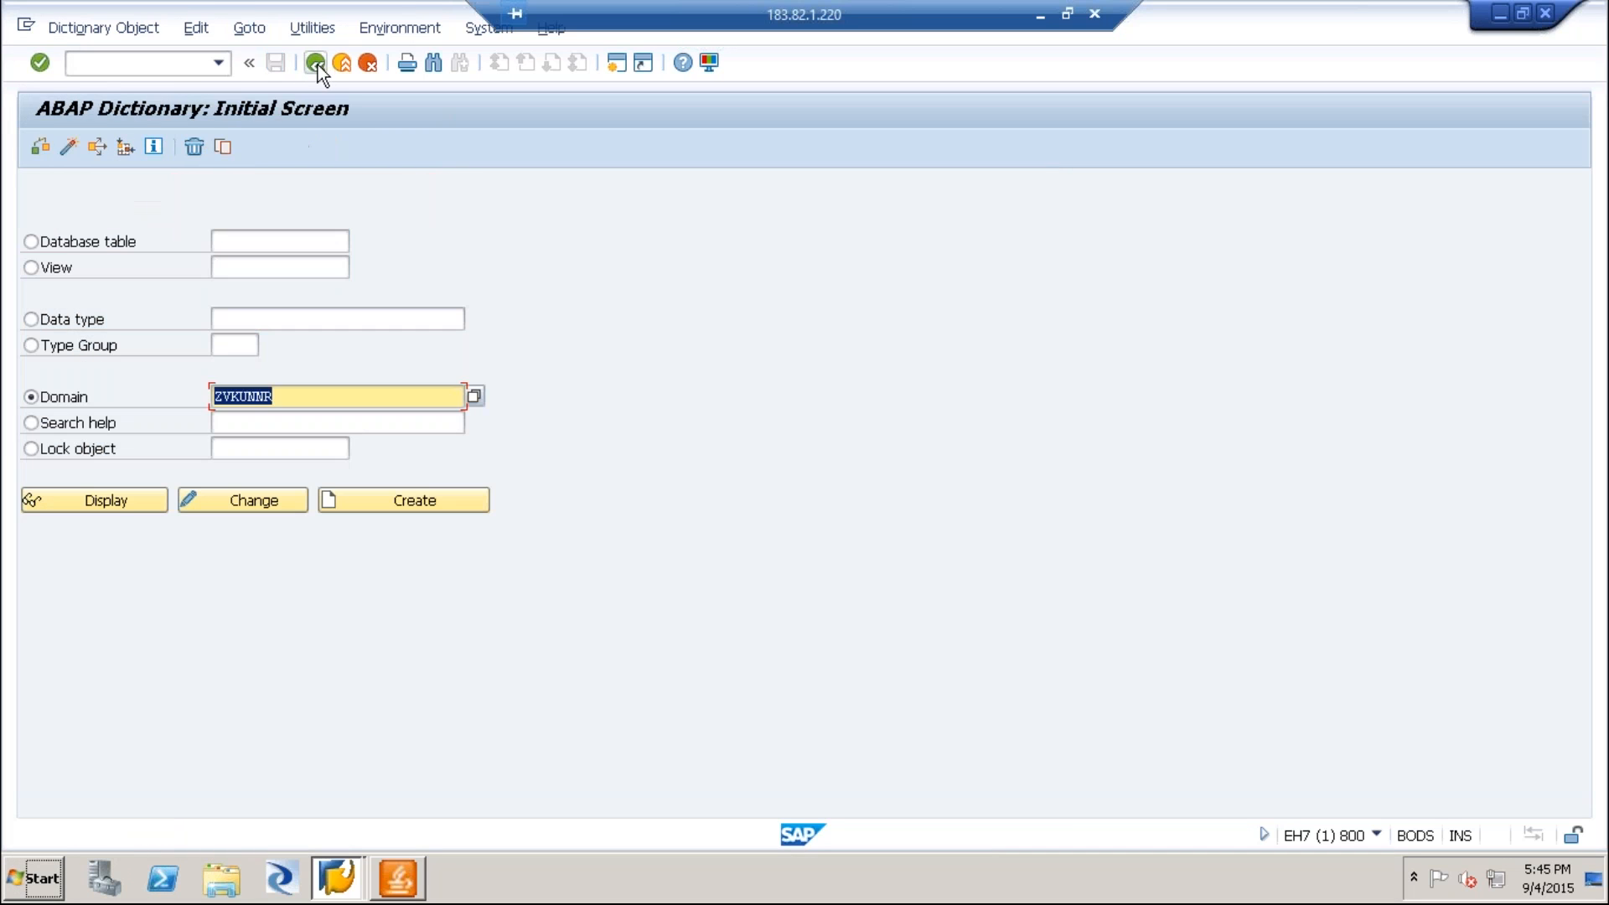
pyautogui.click(31, 320)
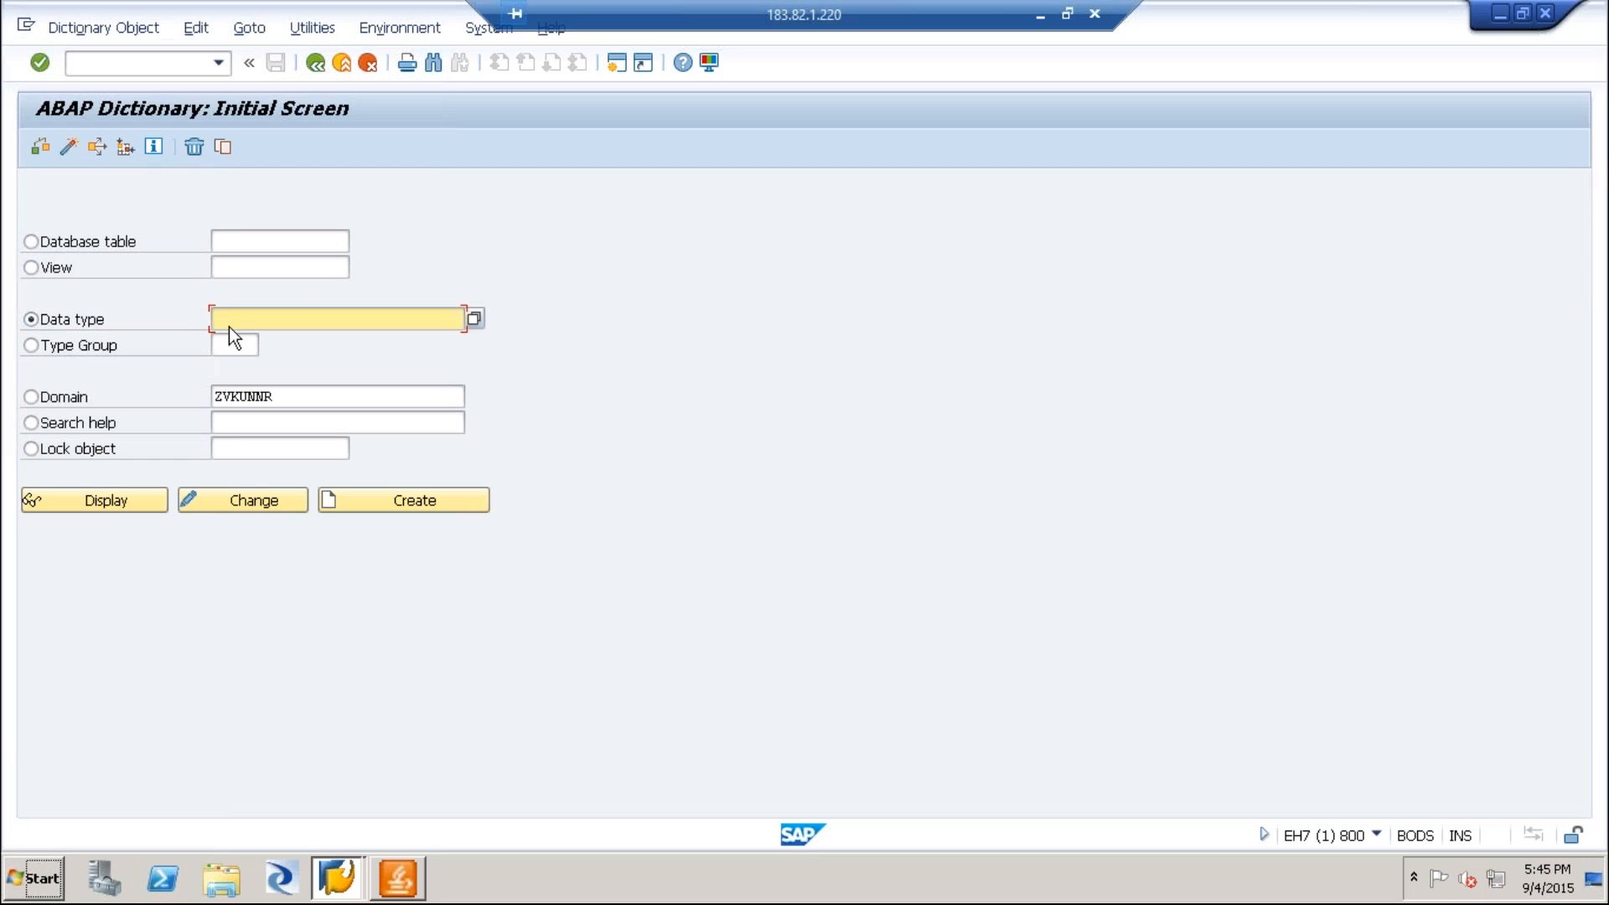
pyautogui.hotkey('ctrl', 'v')
pyautogui.click(431, 501)
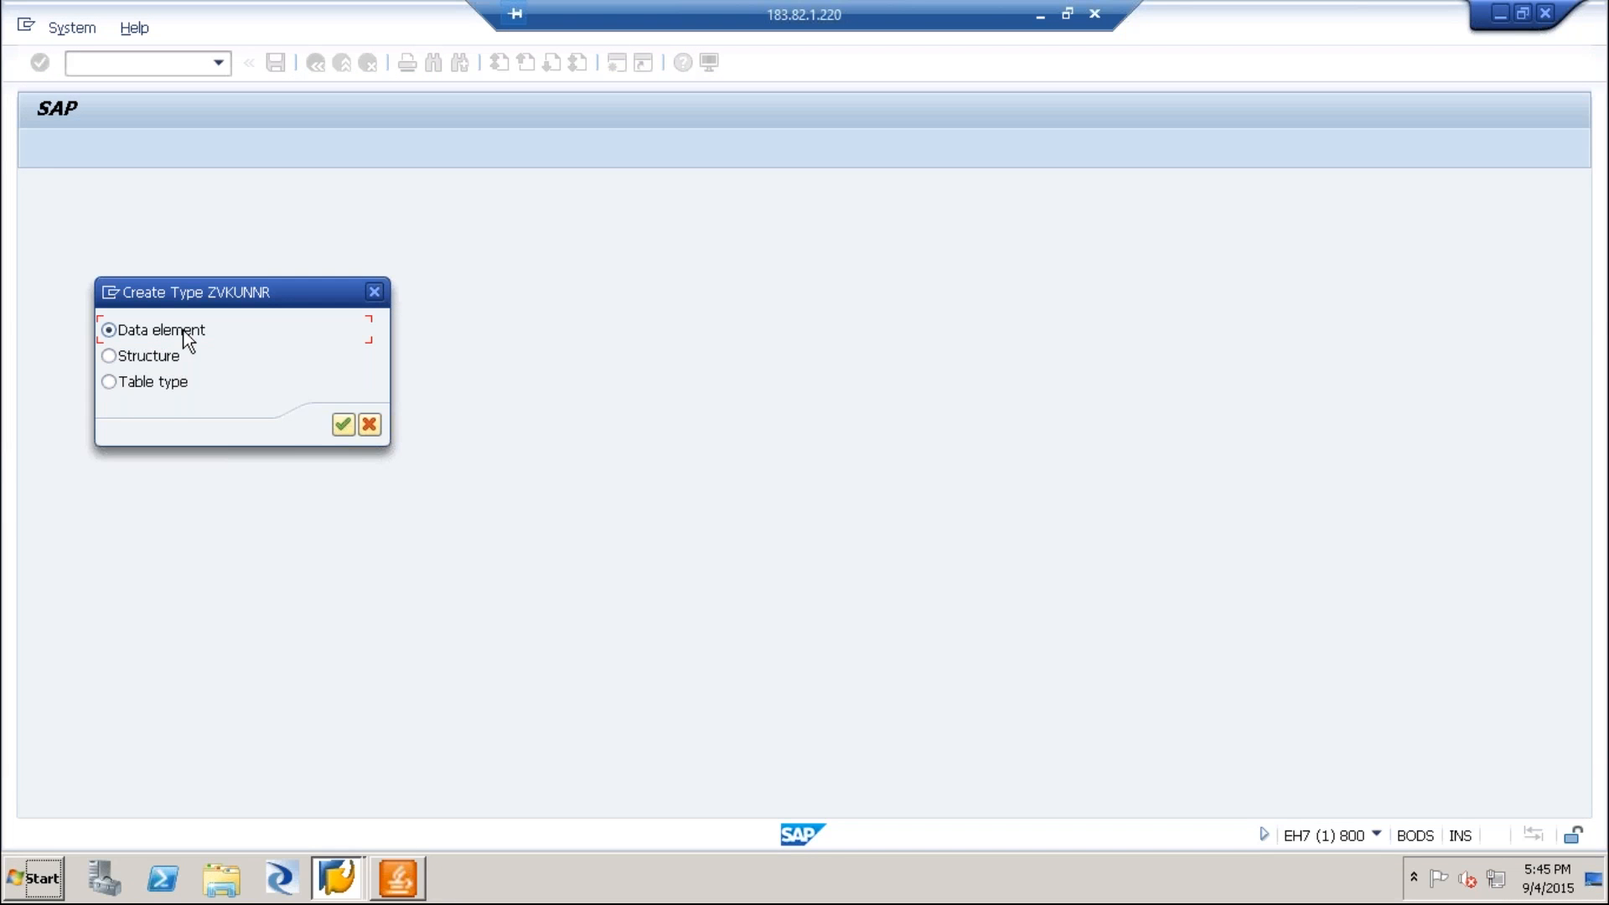
pyautogui.click(343, 424)
# Describe the data element as "Data Element" and assign the ZVKUNNR domain to it.
pyautogui.write('Date')
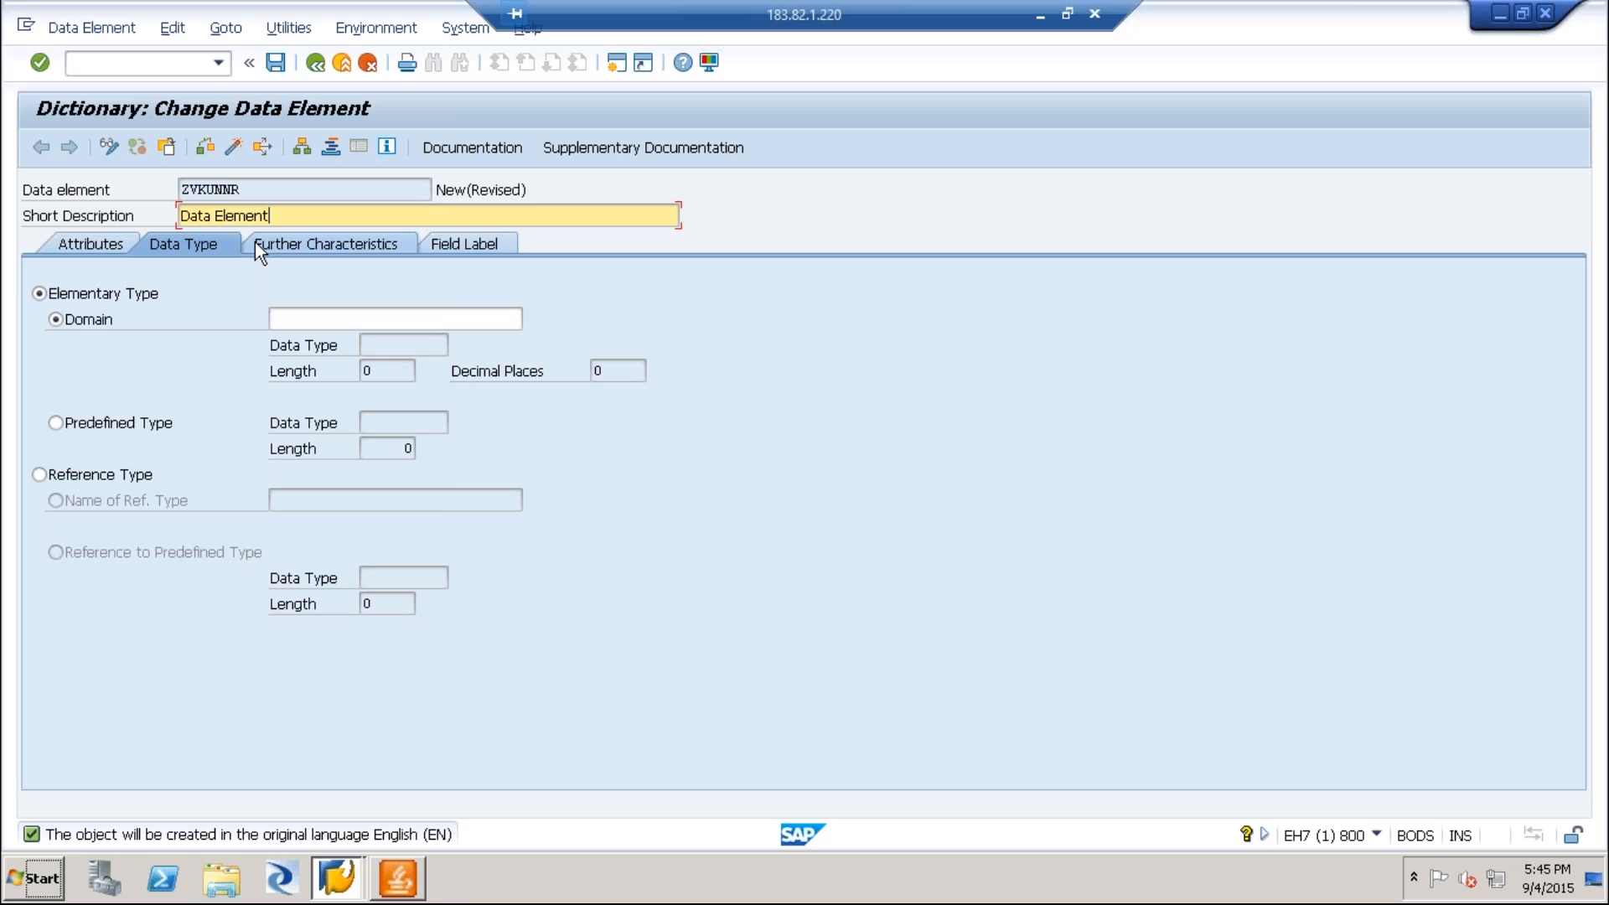
pyautogui.click(274, 318)
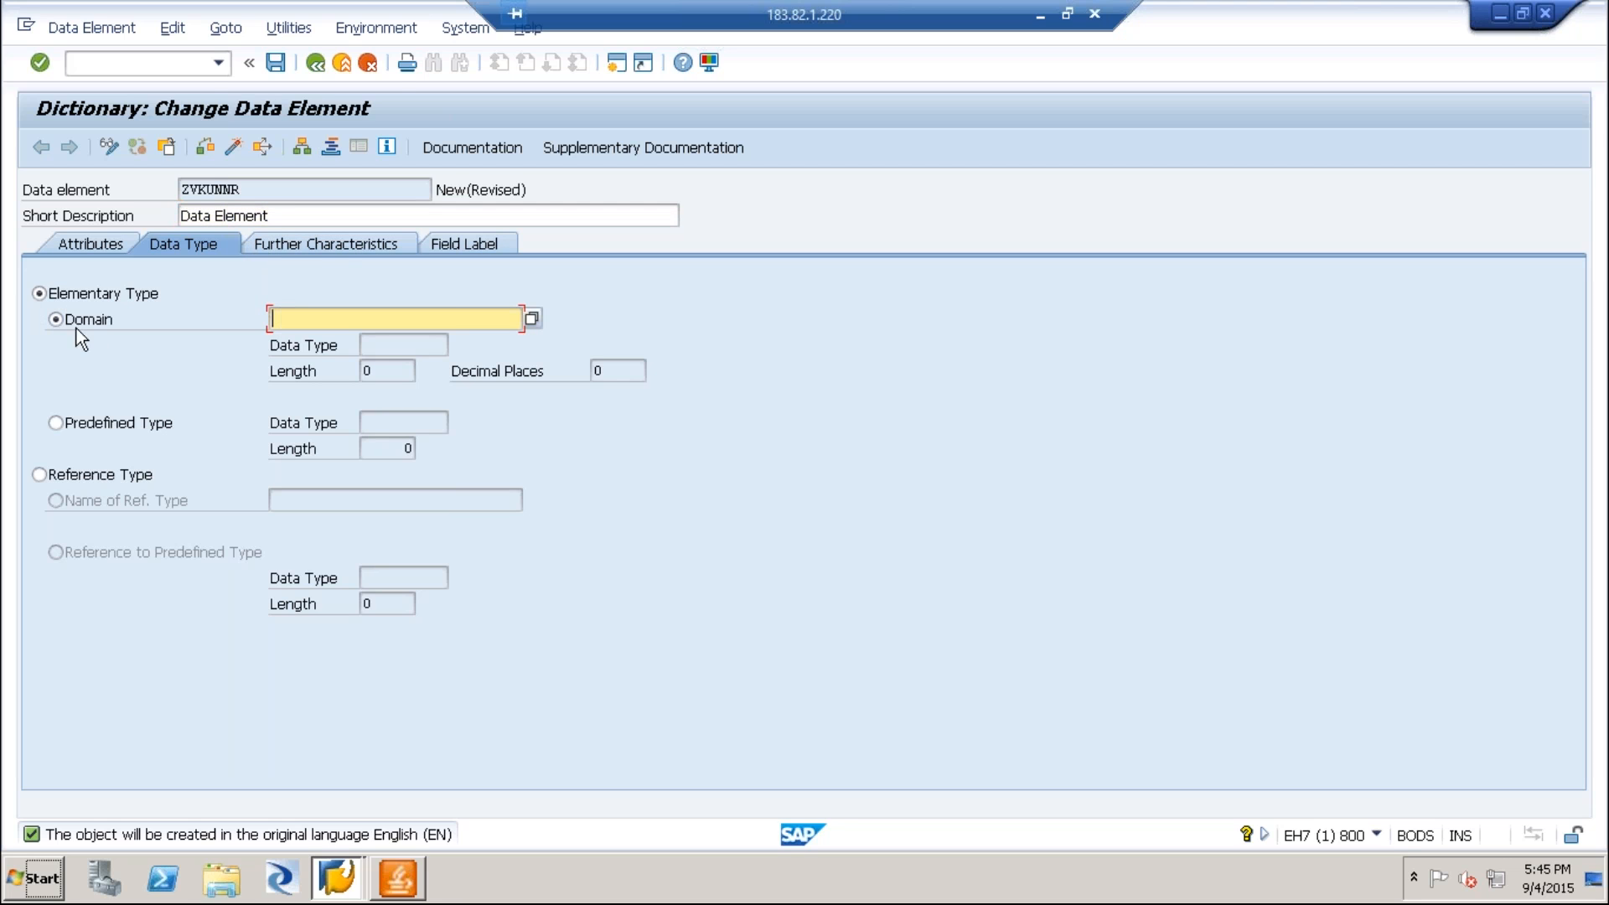
pyautogui.hotkey('ctrl', 'v')
pyautogui.press('Return')
pyautogui.click(348, 319)
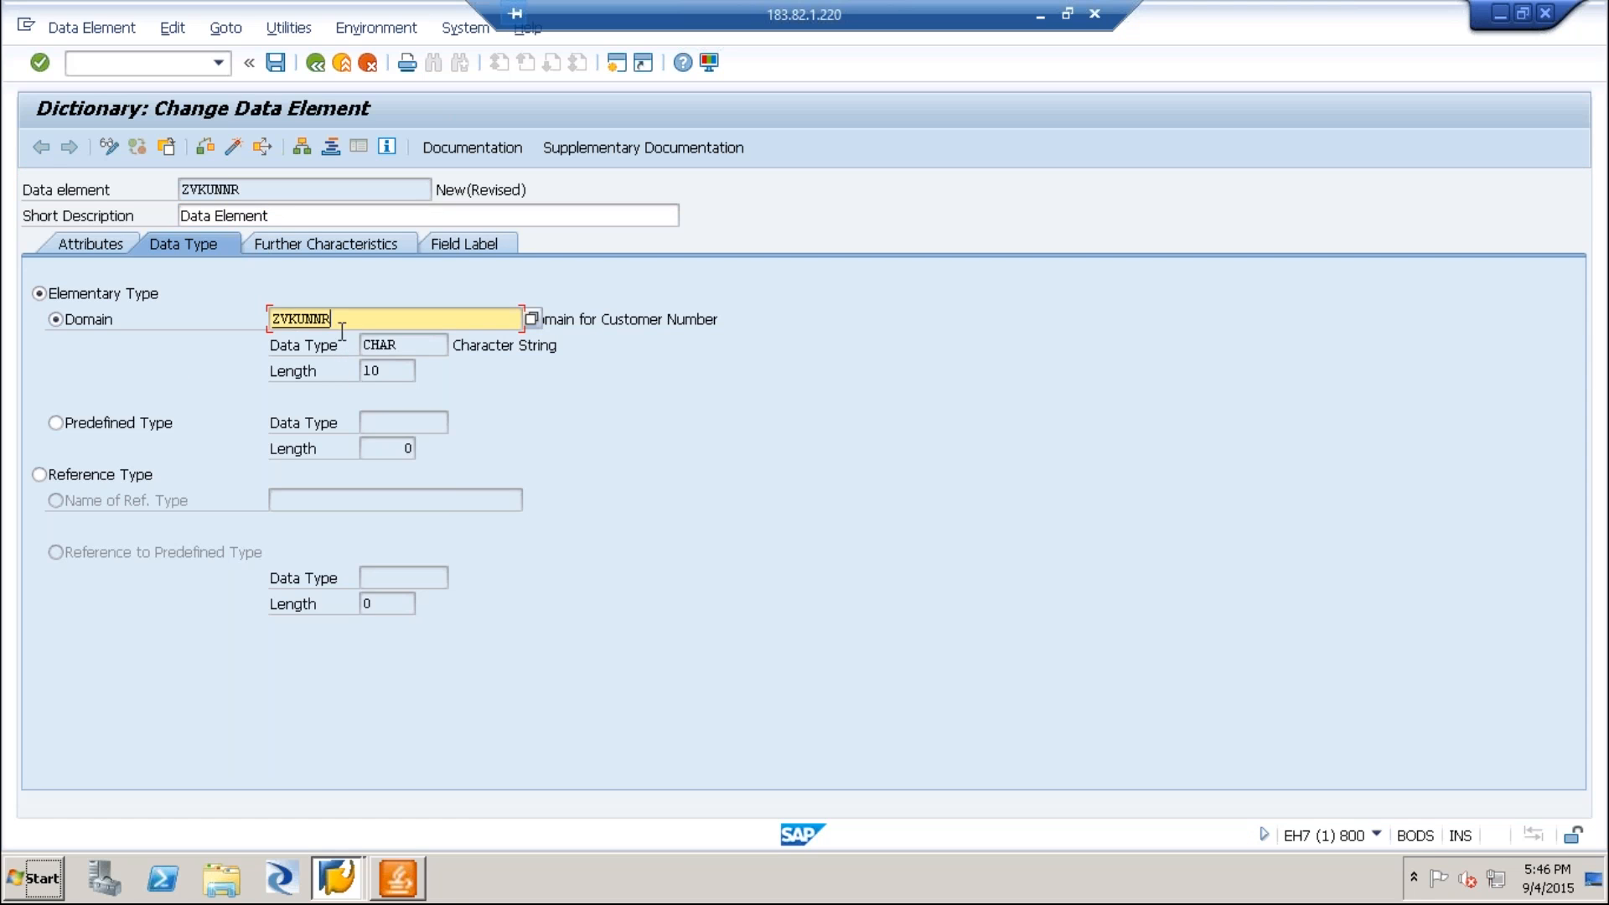
# Set the data element's short field label to "Customer" with length 10.
pyautogui.click(475, 243)
pyautogui.click(190, 321)
pyautogui.write('10')
pyautogui.click(244, 320)
pyautogui.write('Custoemr')
pyautogui.press('BackSpace')
pyautogui.press('BackSpace')
pyautogui.write('mer')
pyautogui.press('BackSpace')
pyautogui.press('BackSpace')
pyautogui.press('BackSpace')
pyautogui.press('BackSpace')
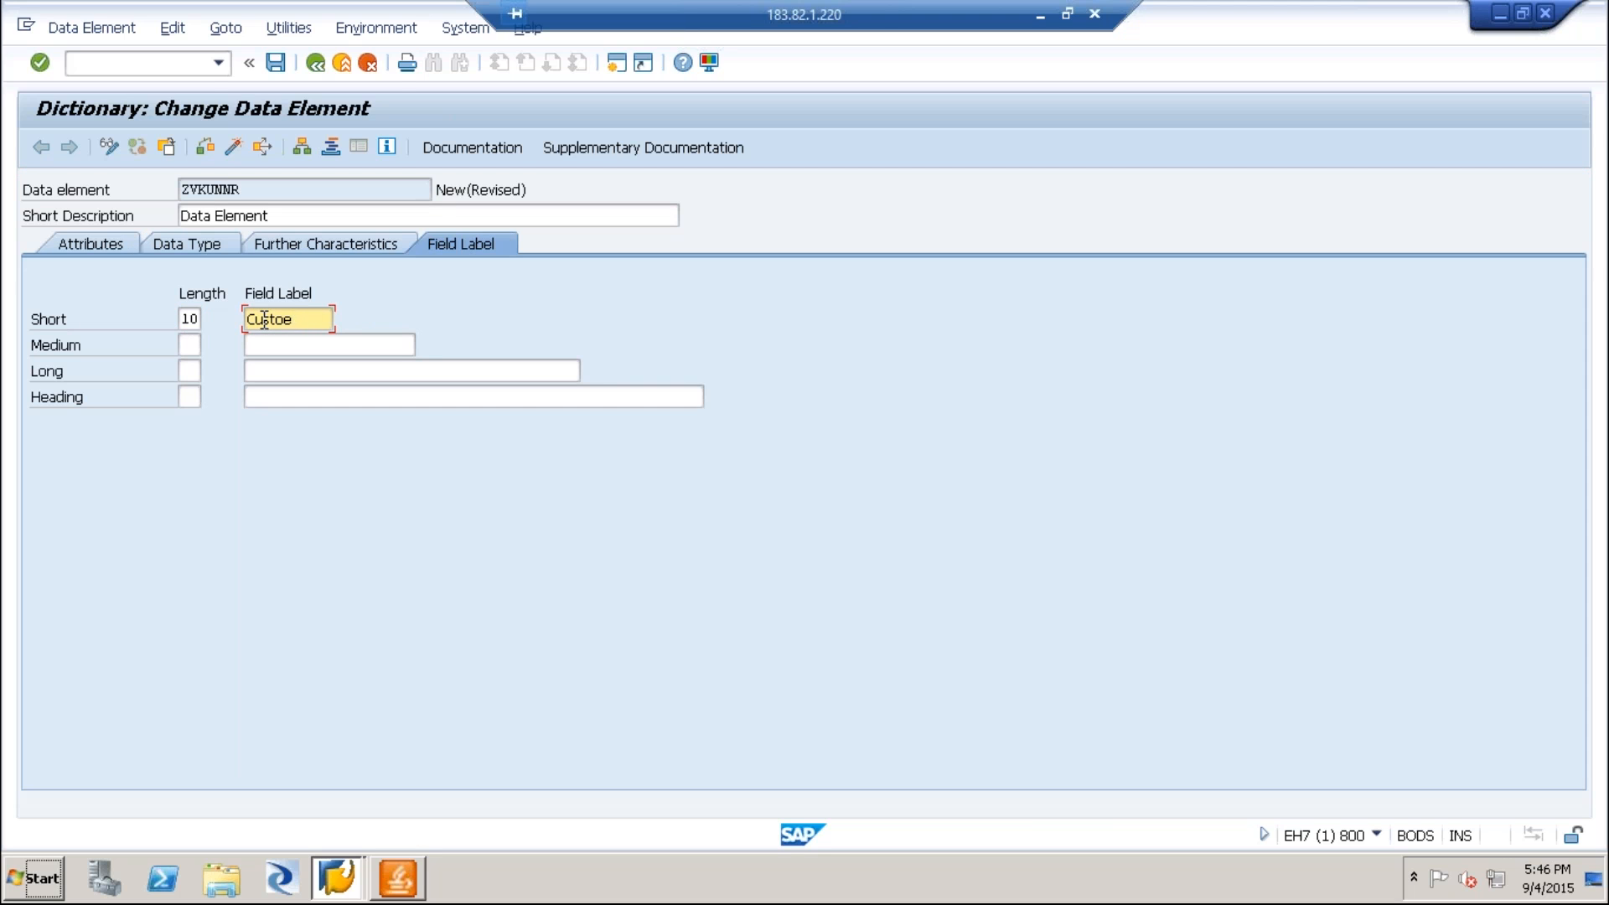
pyautogui.write('mer')
# Copy the "Customer" label into the medium, long and heading field labels.
pyautogui.hotkey('ctrl', 'a')
pyautogui.hotkey('ctrl', 'c')
pyautogui.click(283, 351)
pyautogui.hotkey('ctrl', 'v')
pyautogui.click(273, 376)
pyautogui.hotkey('ctrl', 'v')
pyautogui.click(269, 403)
pyautogui.hotkey('ctrl', 'v')
# Set the field label lengths to 15 for medium, 20 for long and 25 for heading.
pyautogui.click(188, 344)
pyautogui.write('2')
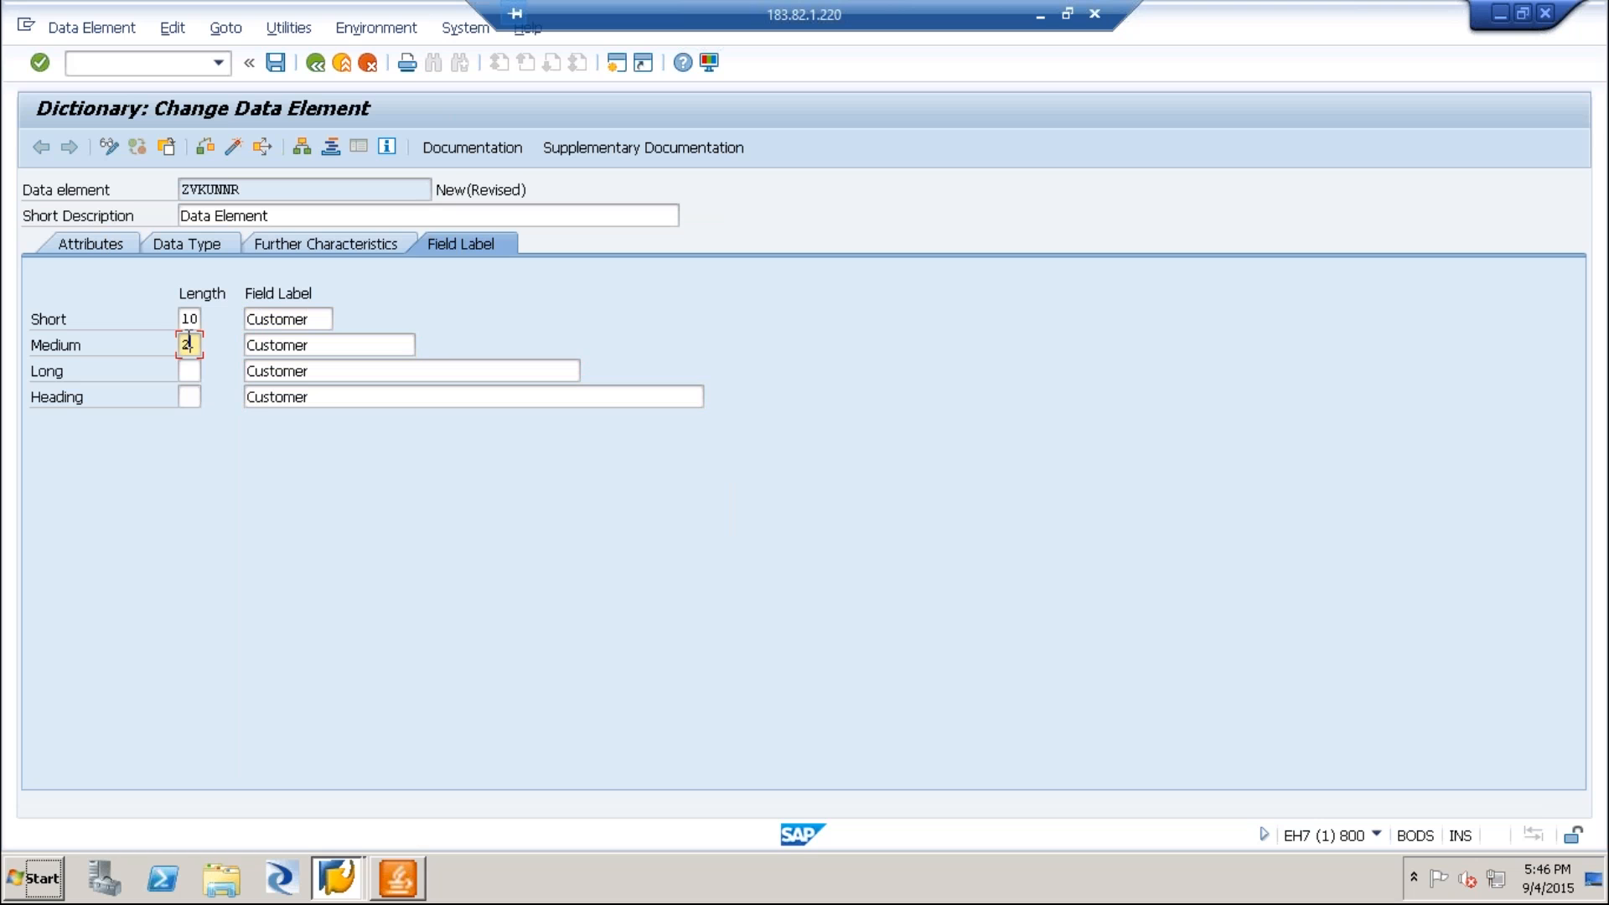
pyautogui.press('BackSpace')
pyautogui.write('15')
pyautogui.press('Home')
pyautogui.press('Down')
pyautogui.write('20')
pyautogui.press('Down')
pyautogui.write('25')
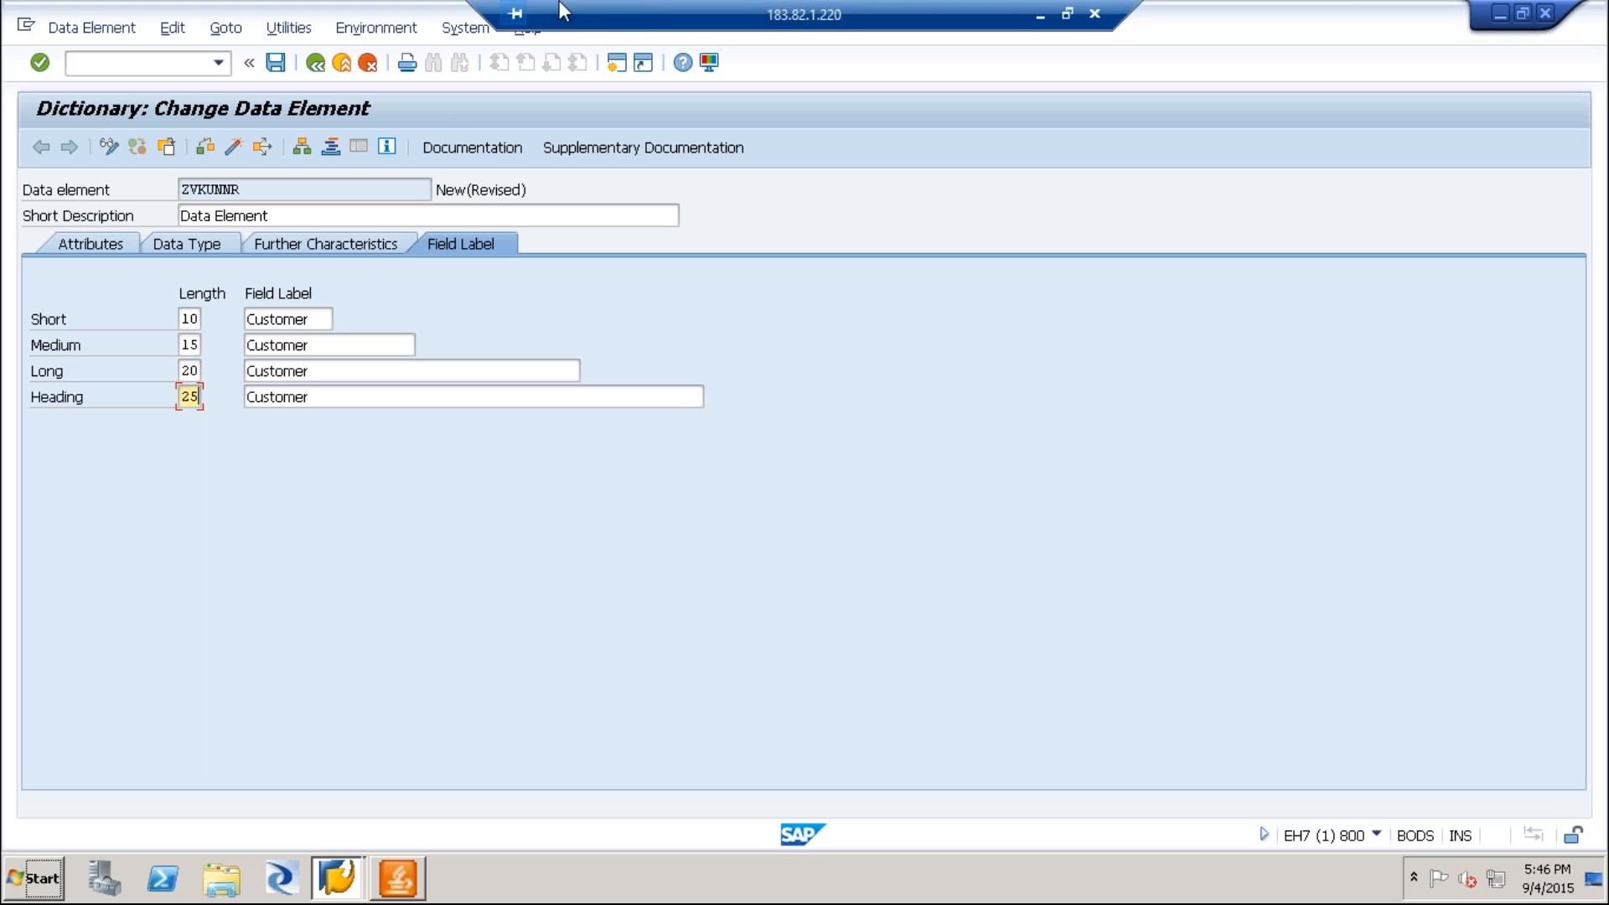
# Save the ZVKUNNR data element as a local object, activate it and check its status.
pyautogui.click(276, 64)
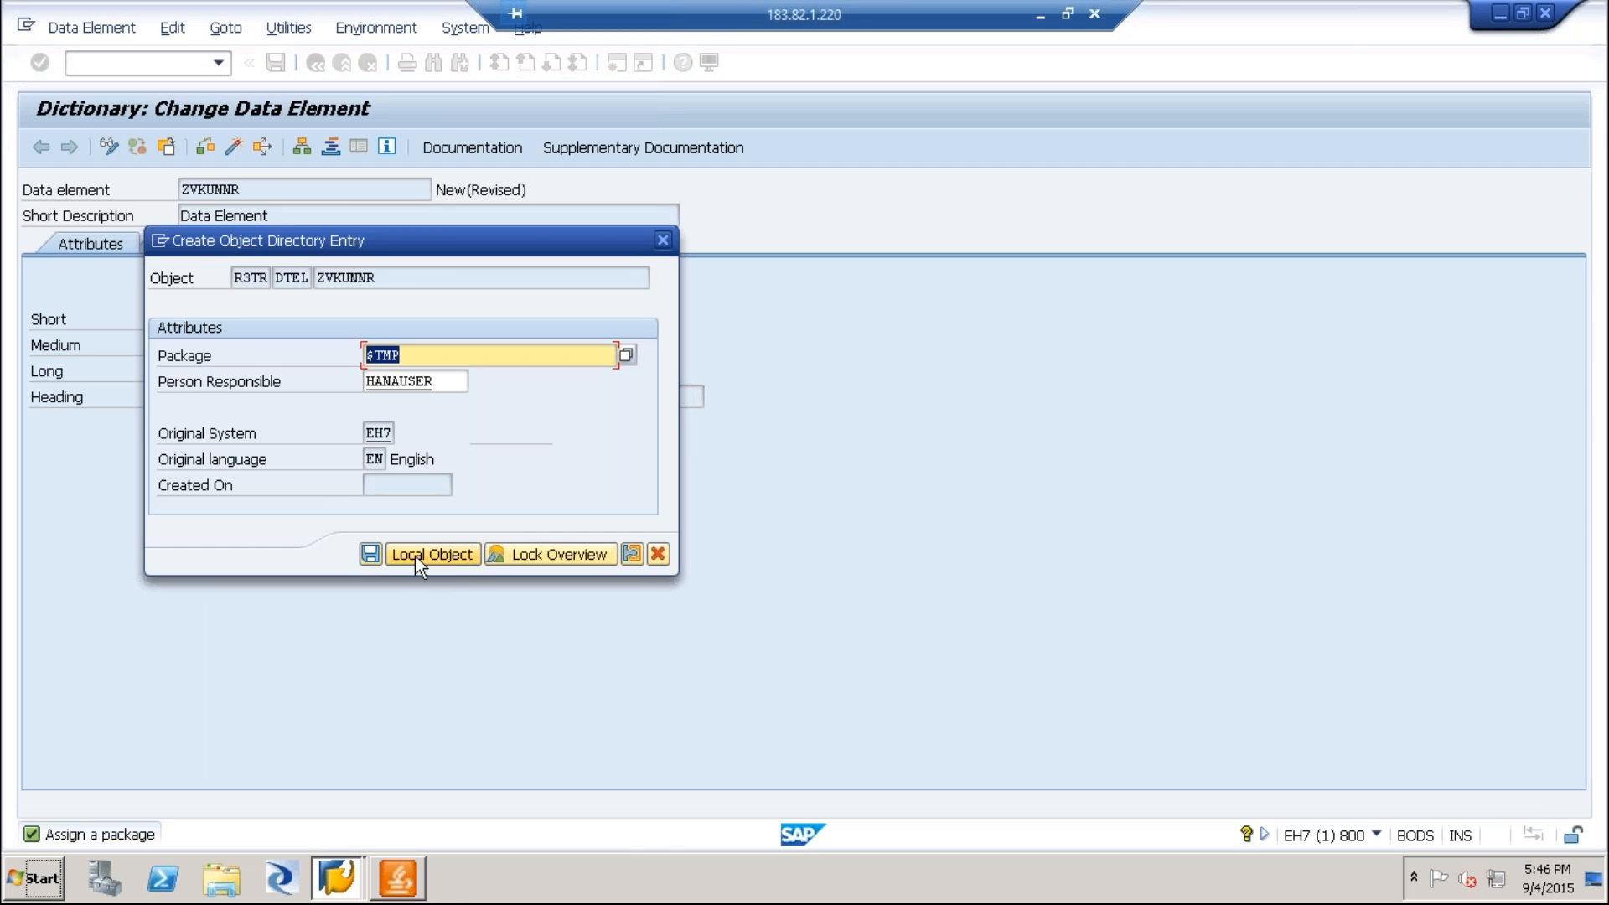
pyautogui.click(417, 554)
pyautogui.click(233, 149)
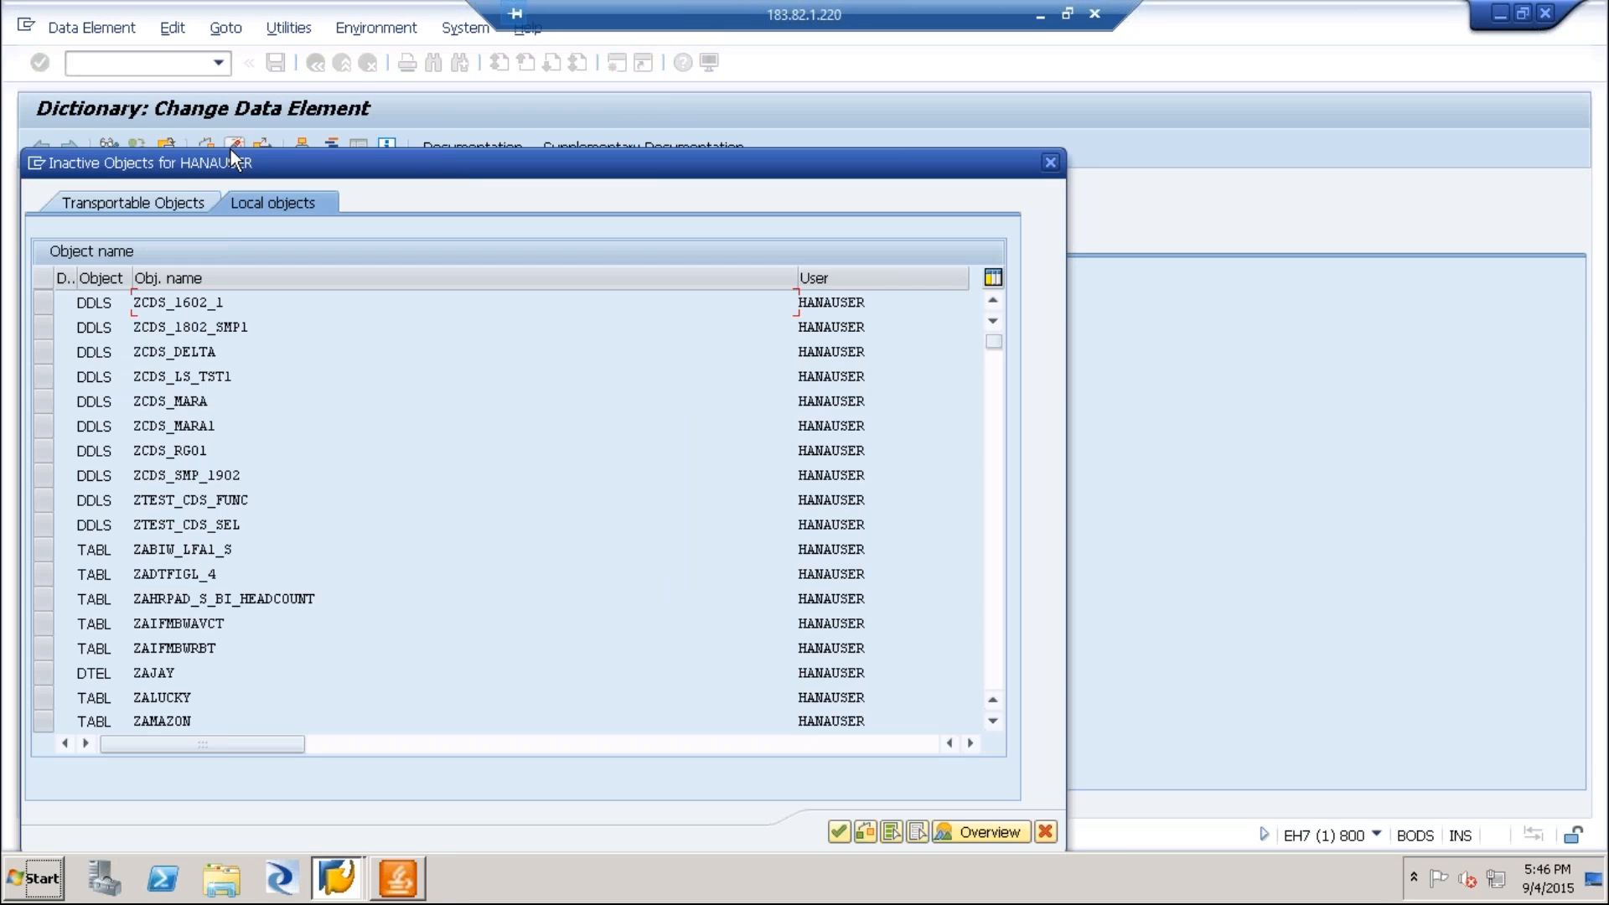
pyautogui.press('Return')
pyautogui.click(478, 191)
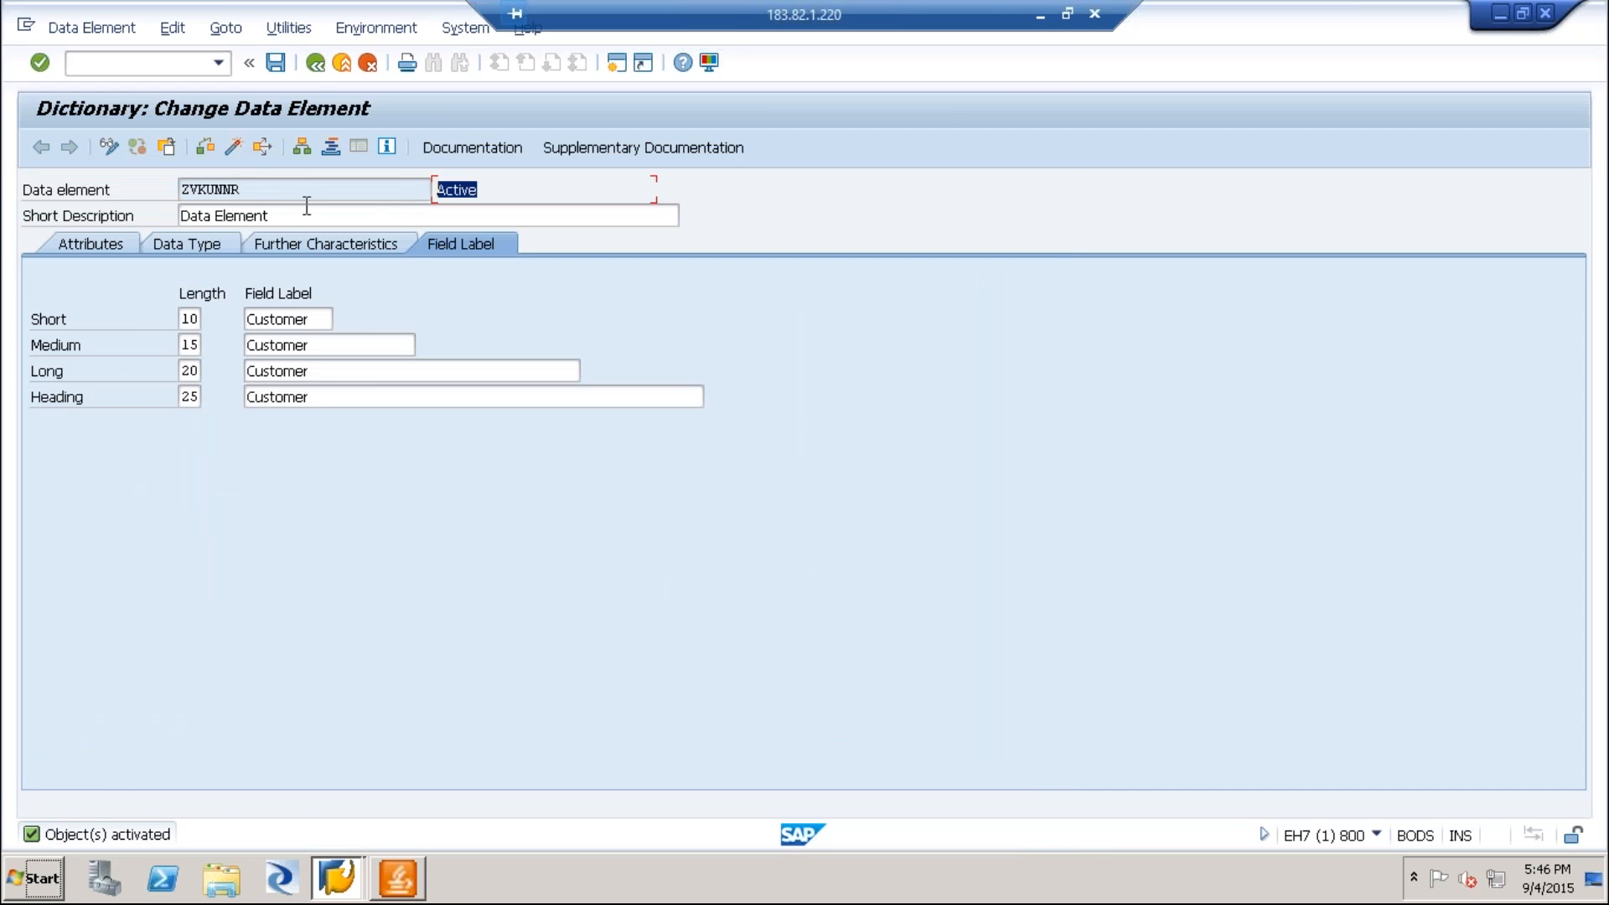
# Return to the Dictionary initial screen and enter ZVENU_TAB as the database table name.
pyautogui.click(316, 63)
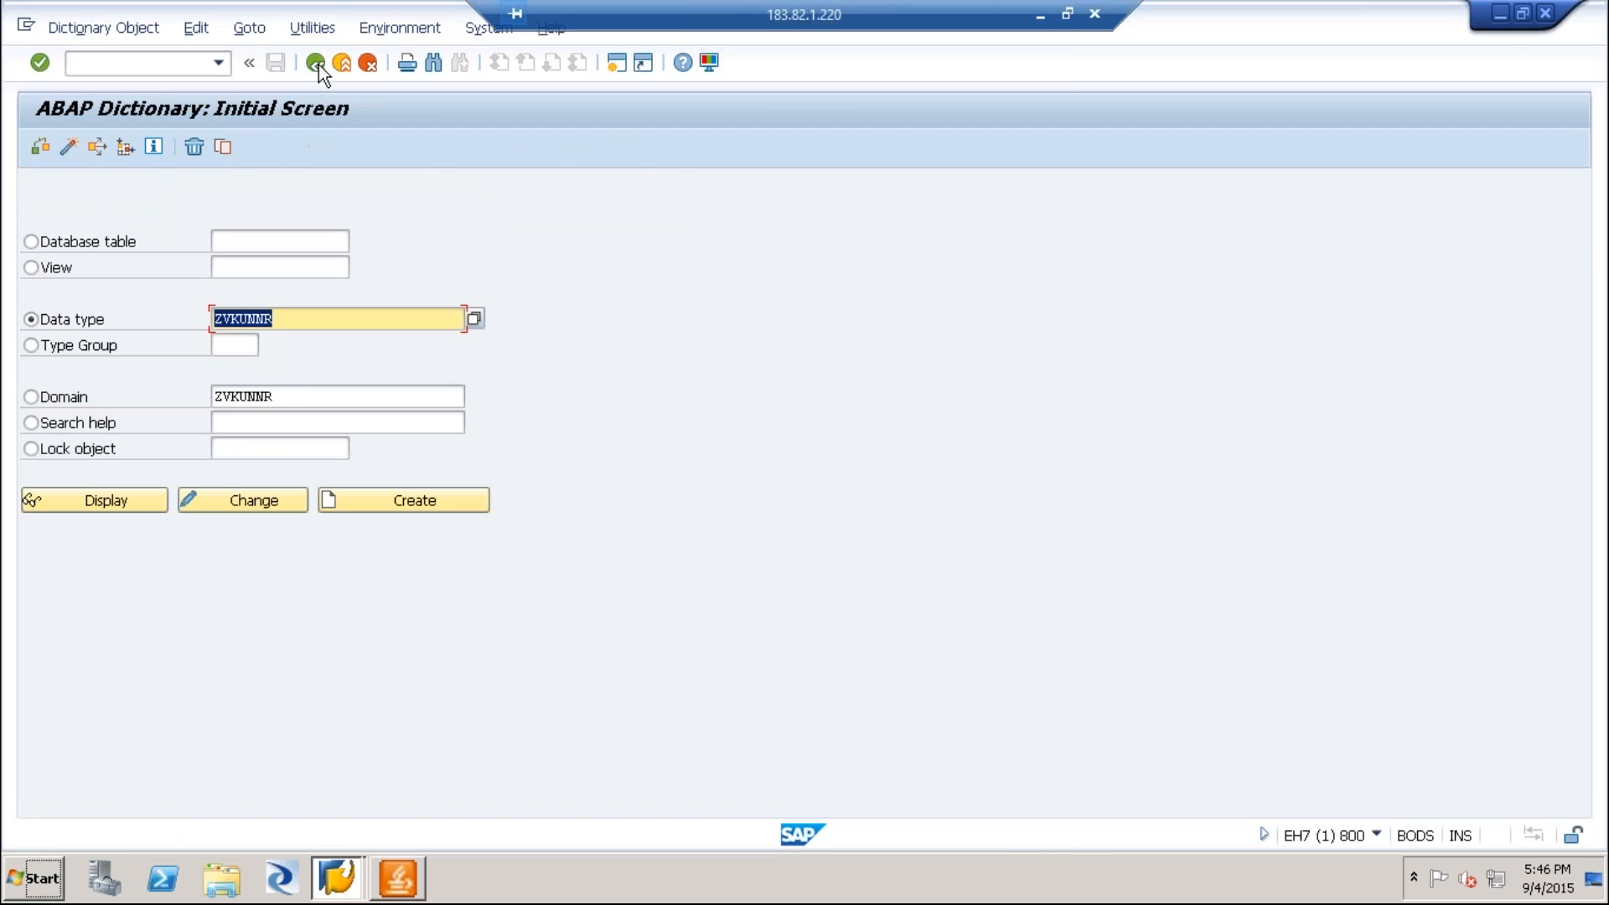
pyautogui.click(34, 243)
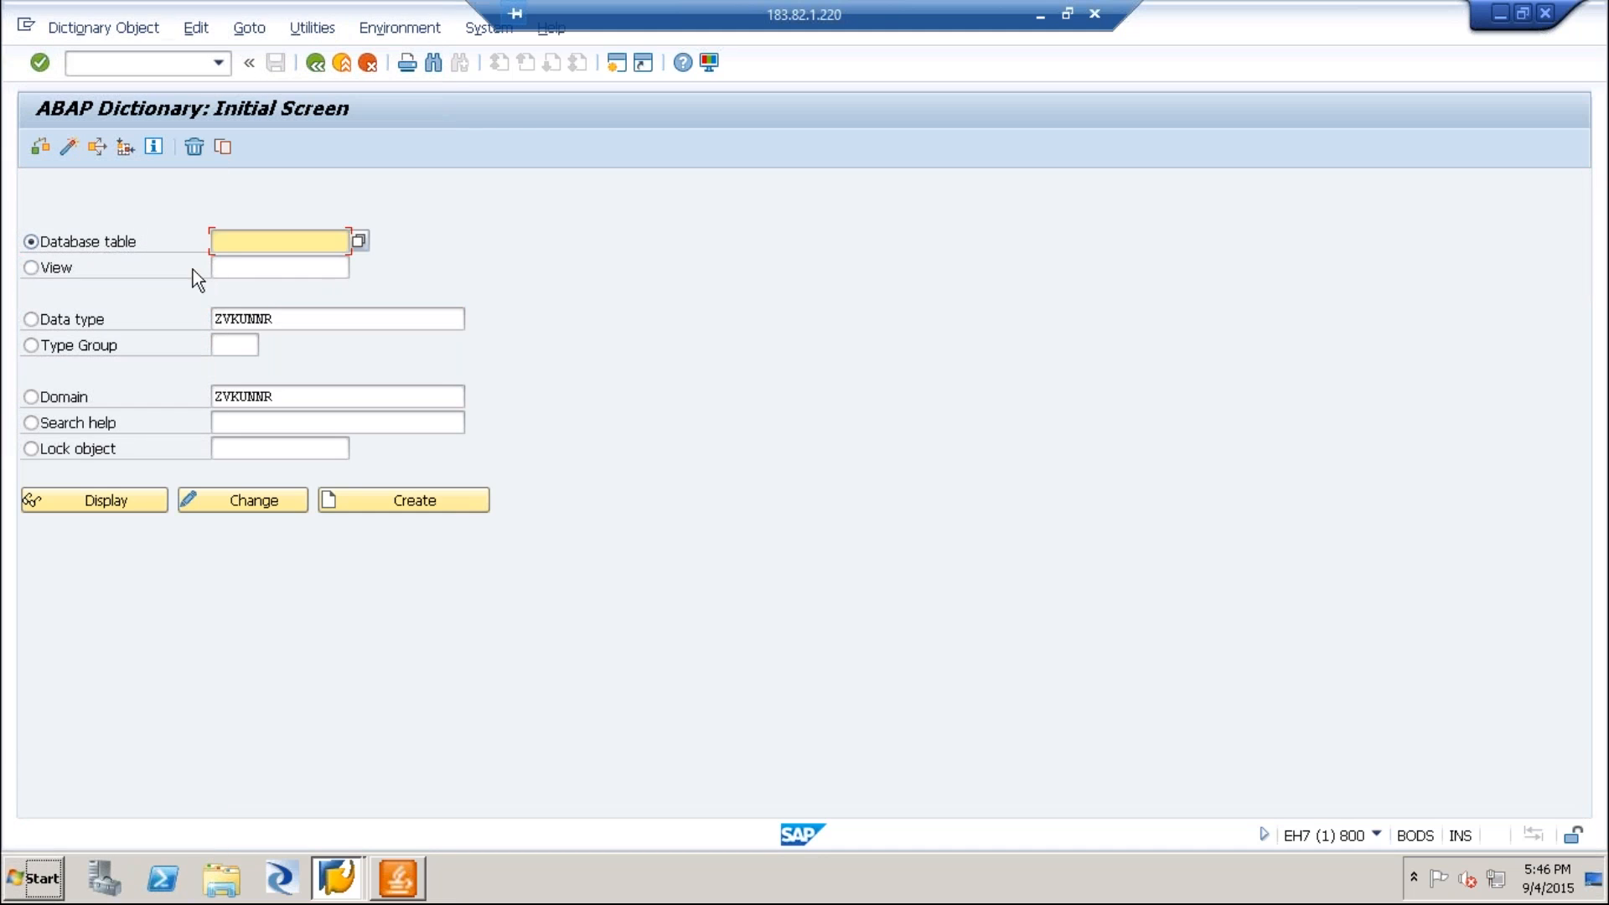
pyautogui.write('ZVENU_TALE')
pyautogui.press('BackSpace')
pyautogui.press('BackSpace')
pyautogui.write('B')
pyautogui.click(411, 500)
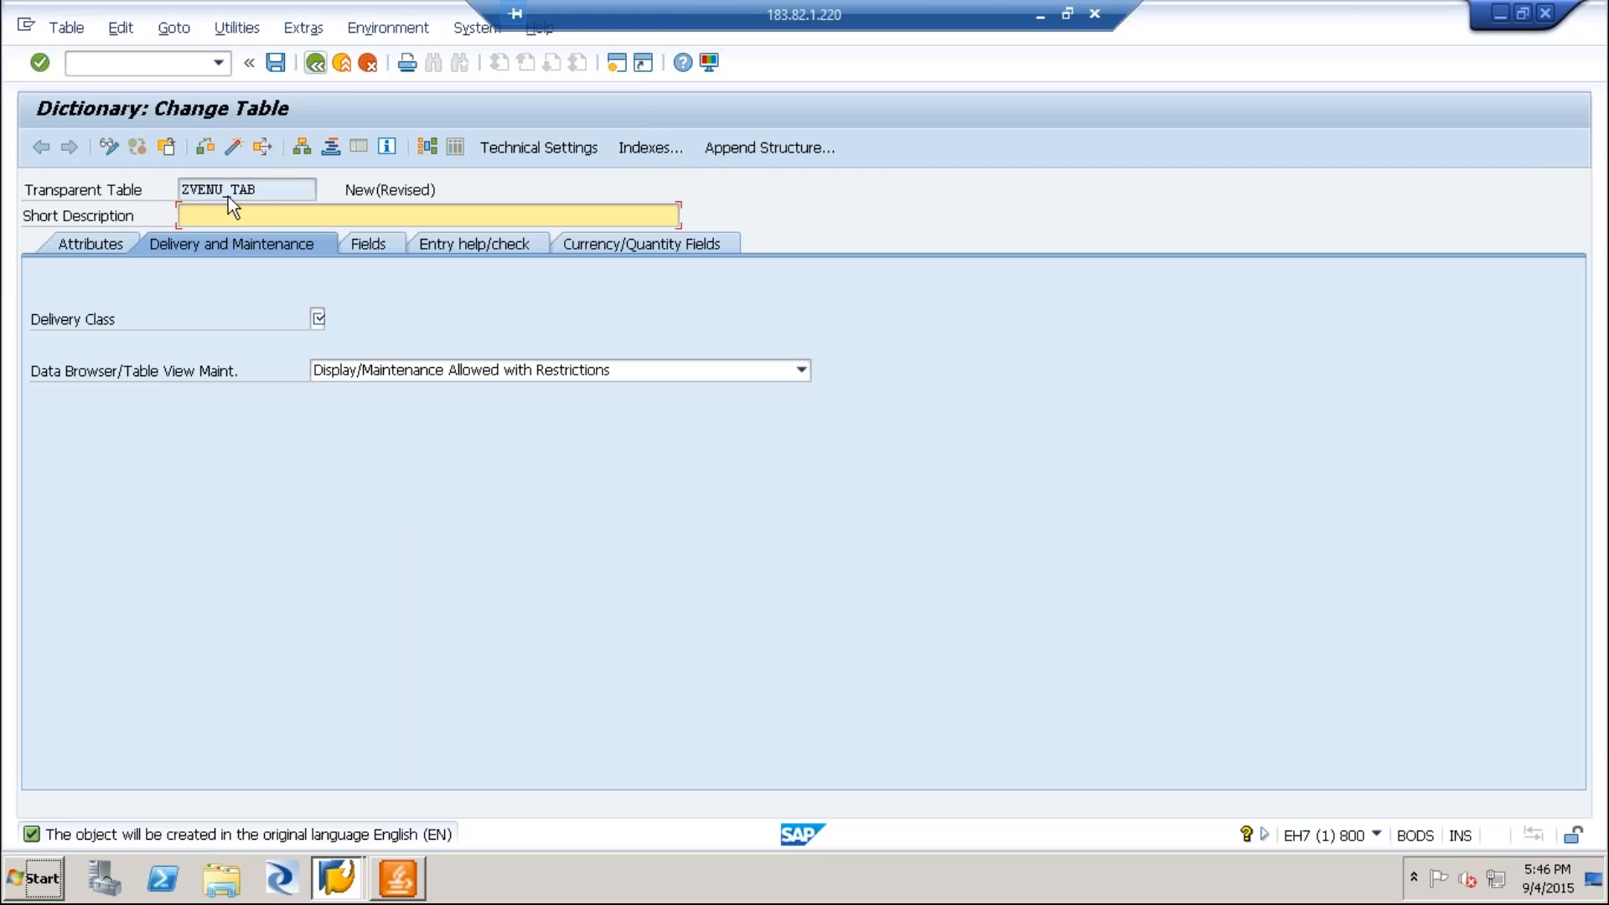
pyautogui.click(369, 65)
pyautogui.click(335, 486)
pyautogui.click(304, 243)
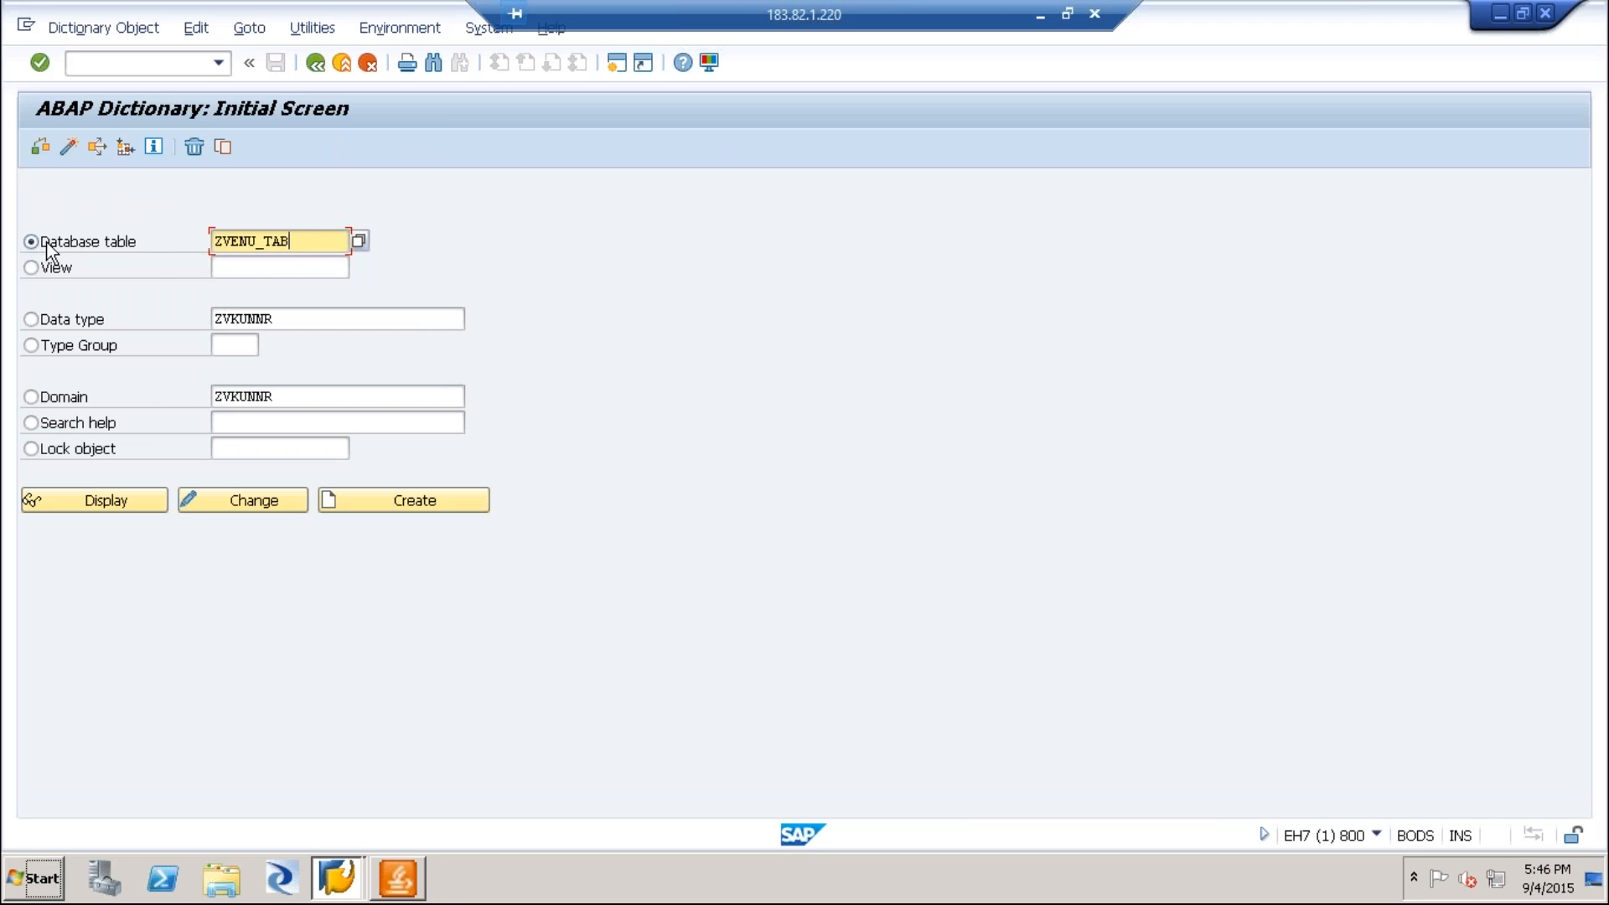
# Create the ZVENU_TAB table and enter "Table for Demo" as its short description.
pyautogui.click(458, 505)
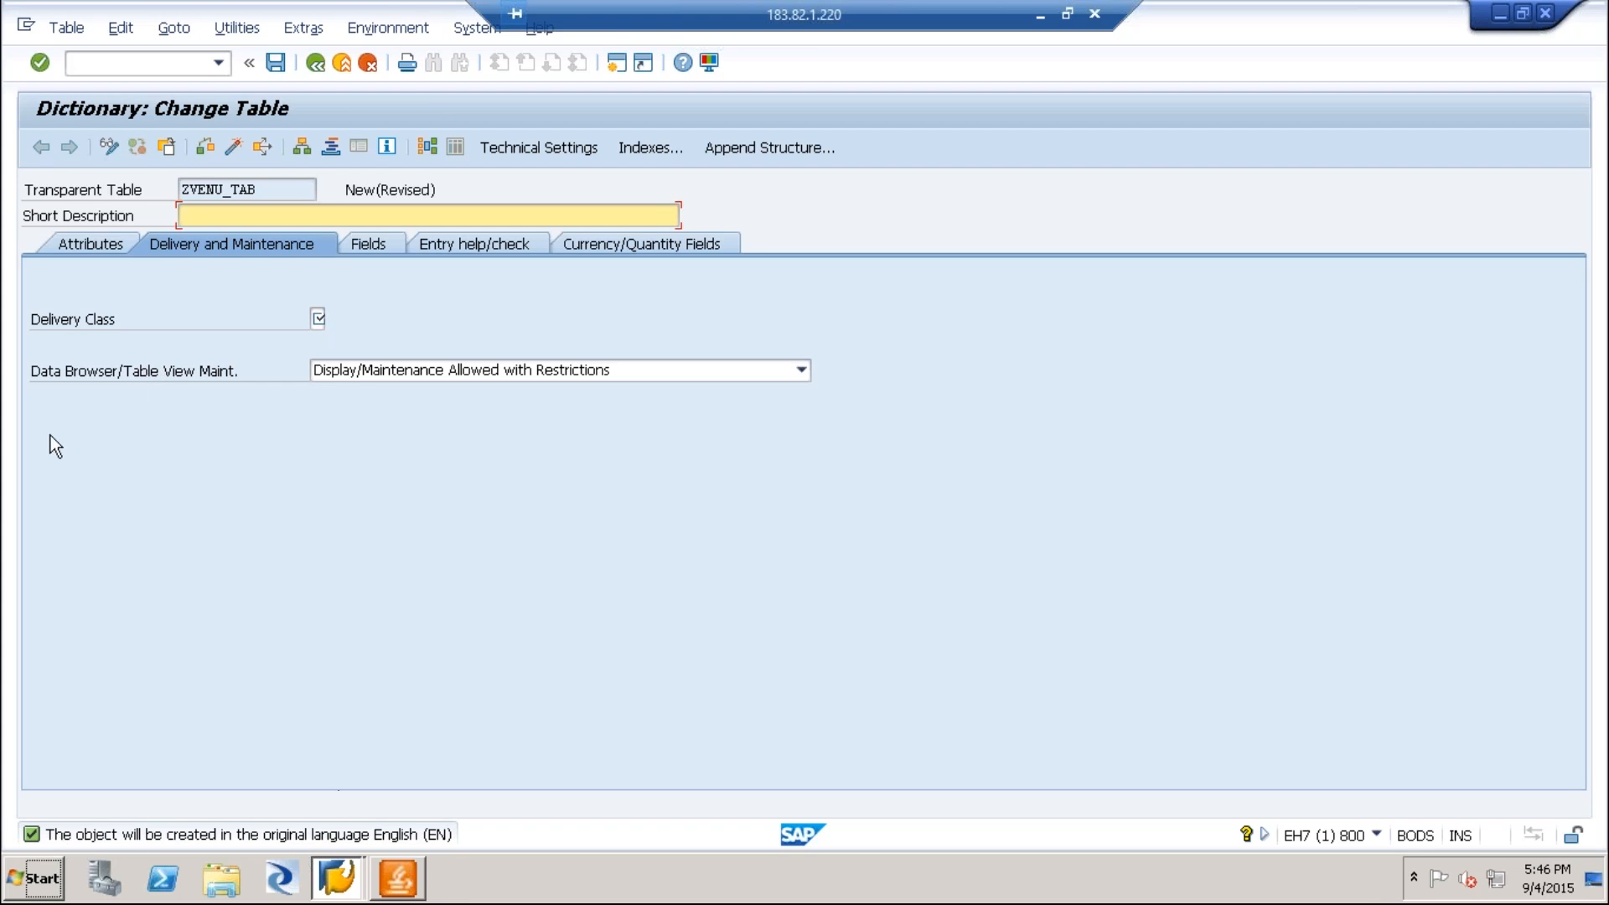
pyautogui.moveTo(267, 190); pyautogui.dragTo(105, 166)
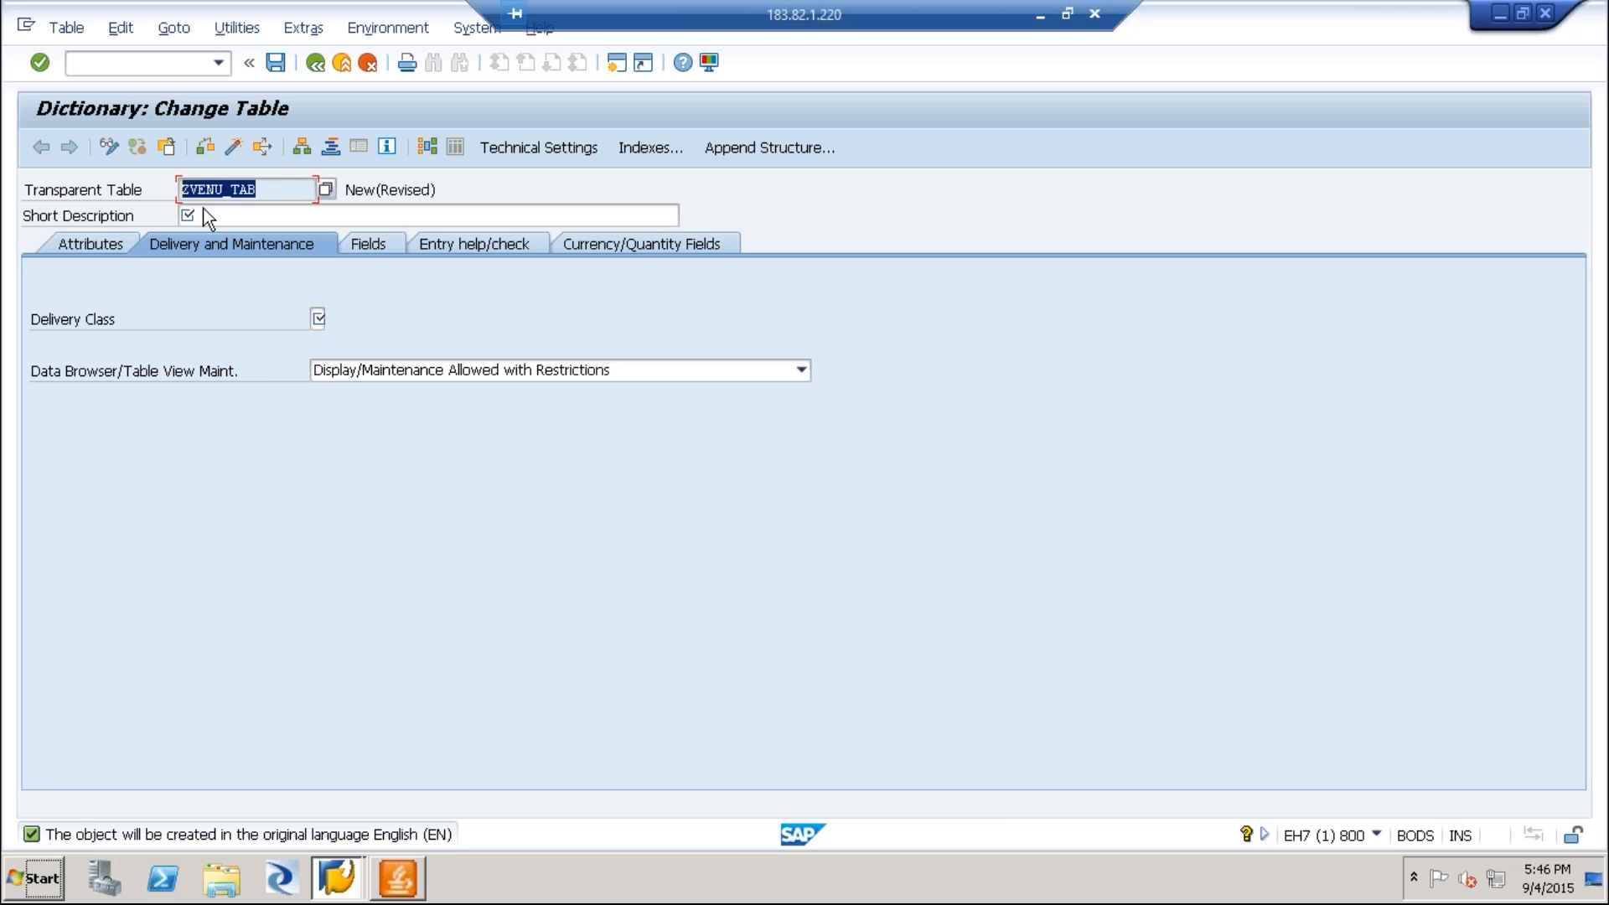
pyautogui.click(202, 215)
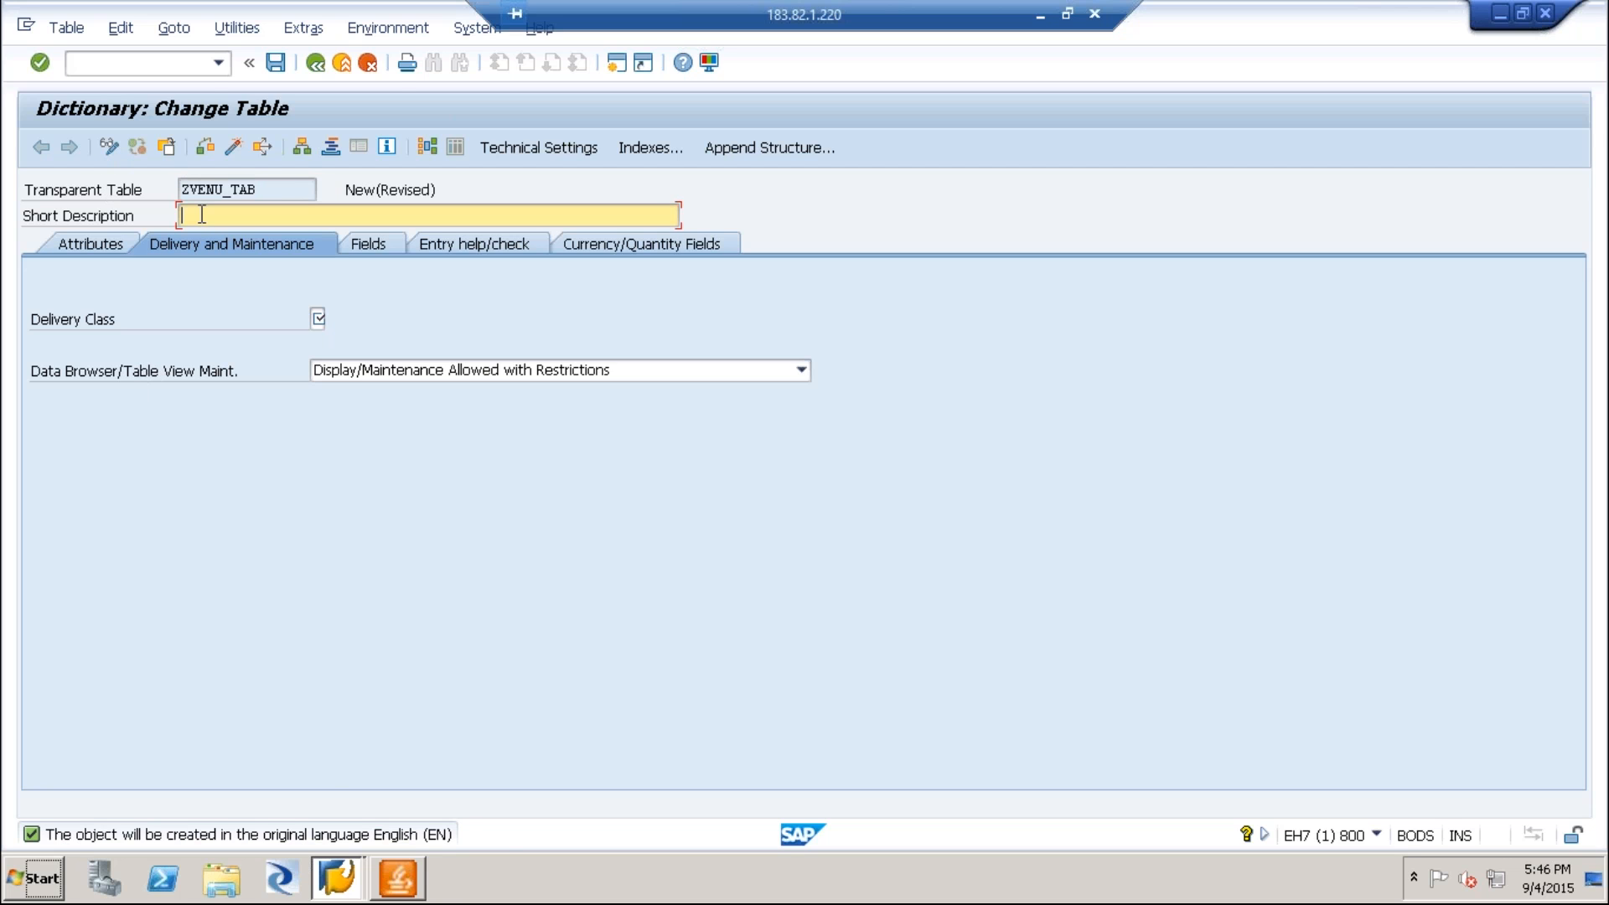
pyautogui.write('le for Demo')
# Set the delivery class to A (application table) and the data browser/table view maintenance to Display/Maintenance Allowed.
pyautogui.click(317, 319)
pyautogui.click(319, 318)
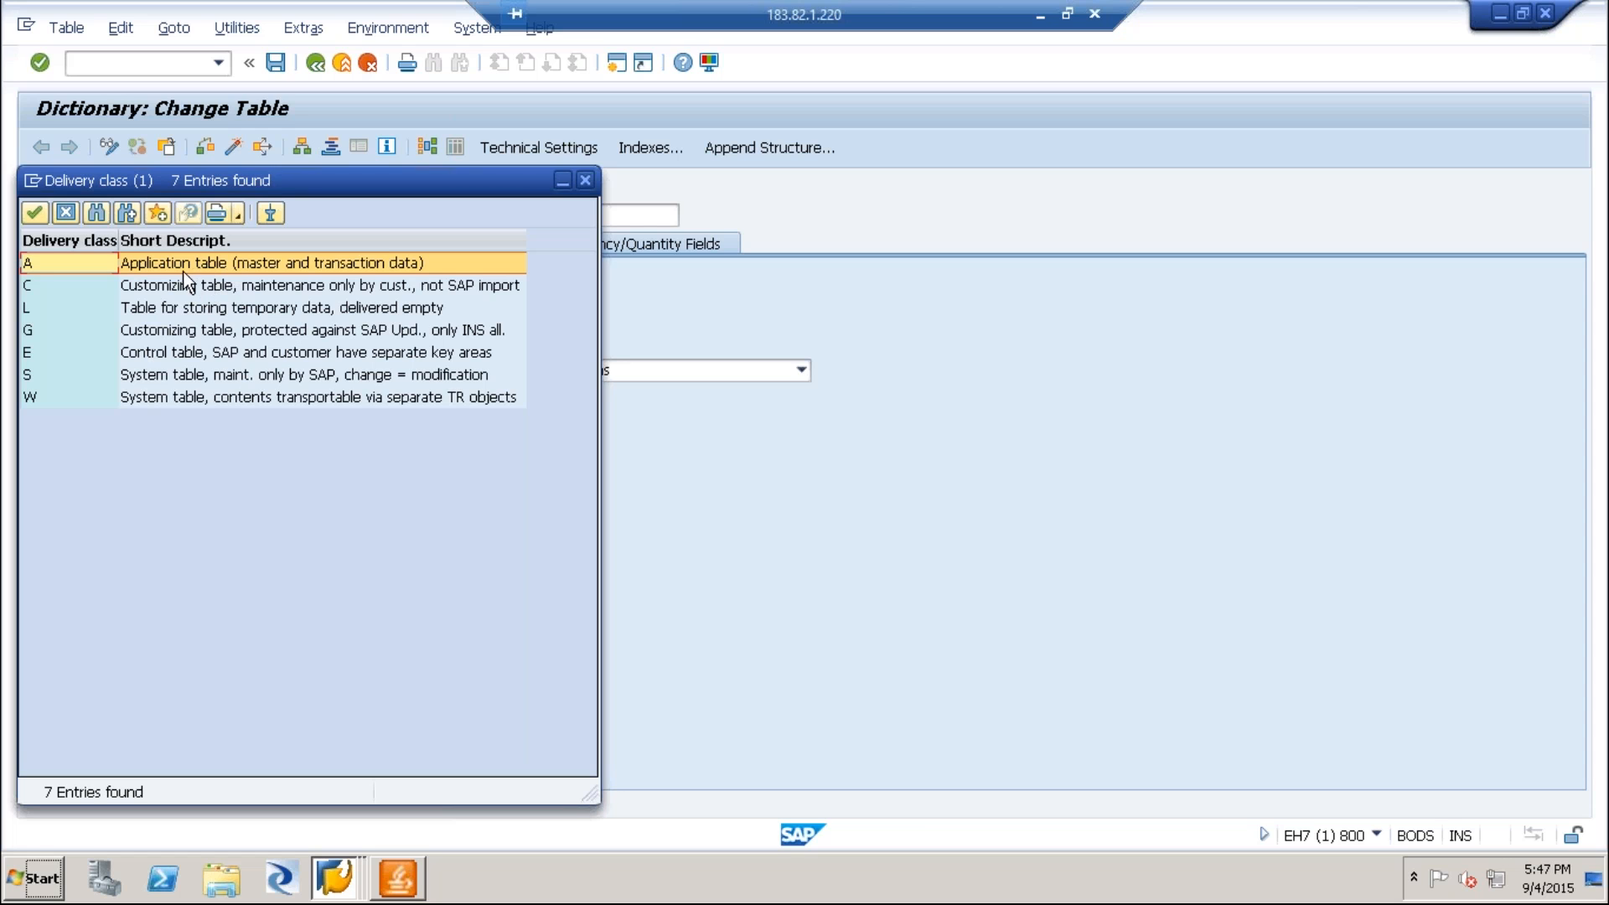
pyautogui.doubleClick(239, 269)
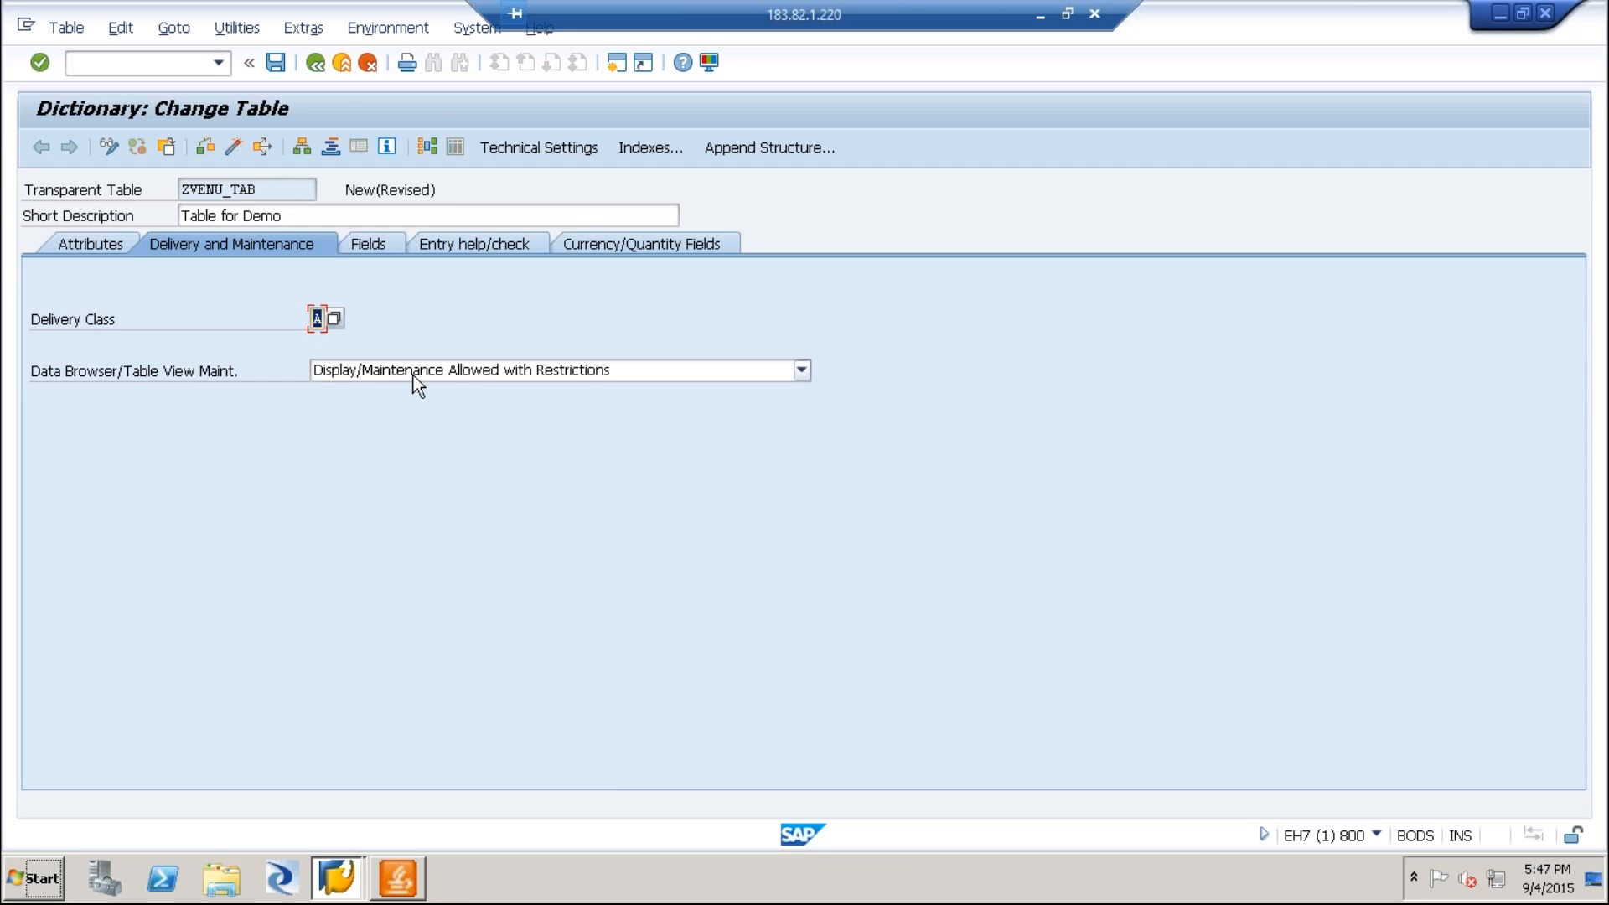
pyautogui.click(399, 317)
pyautogui.click(518, 372)
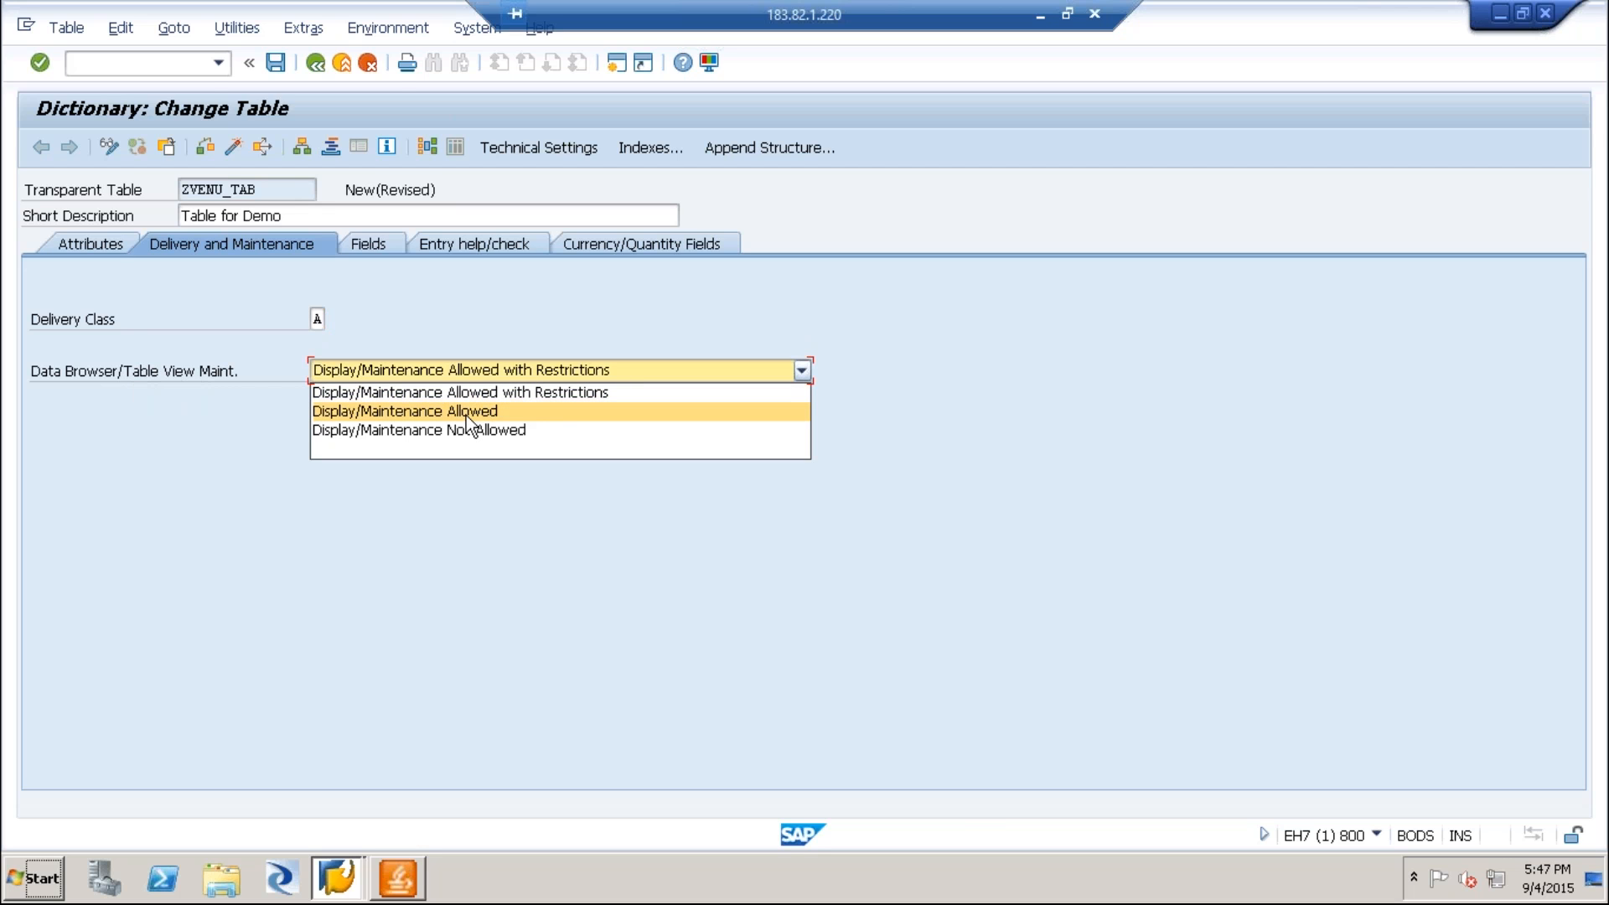
pyautogui.click(556, 414)
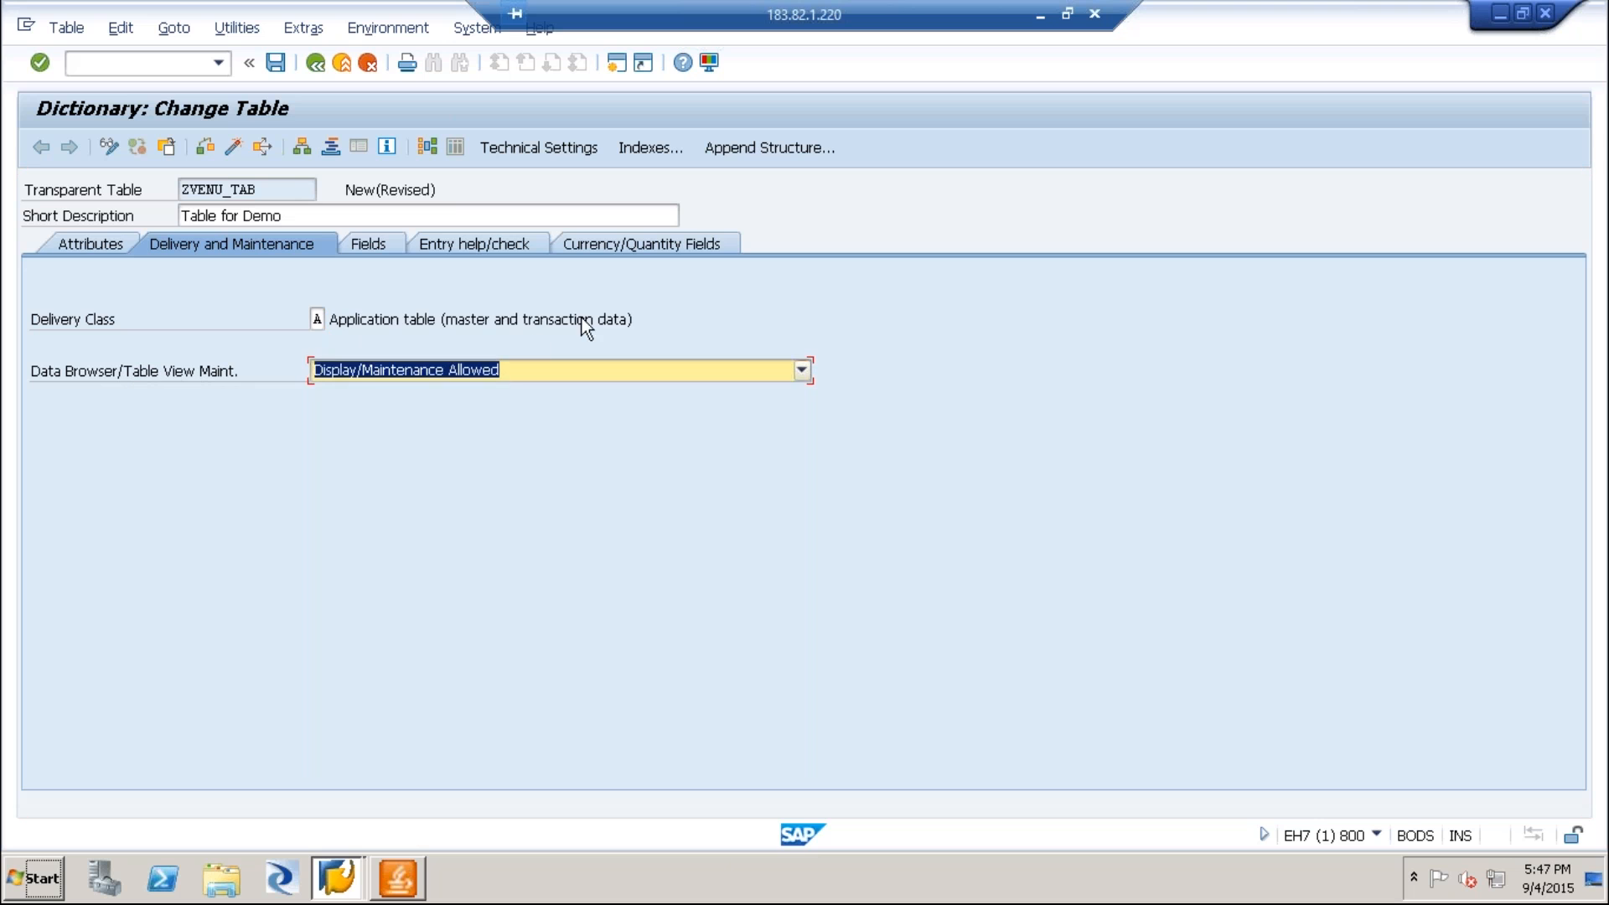
pyautogui.click(743, 319)
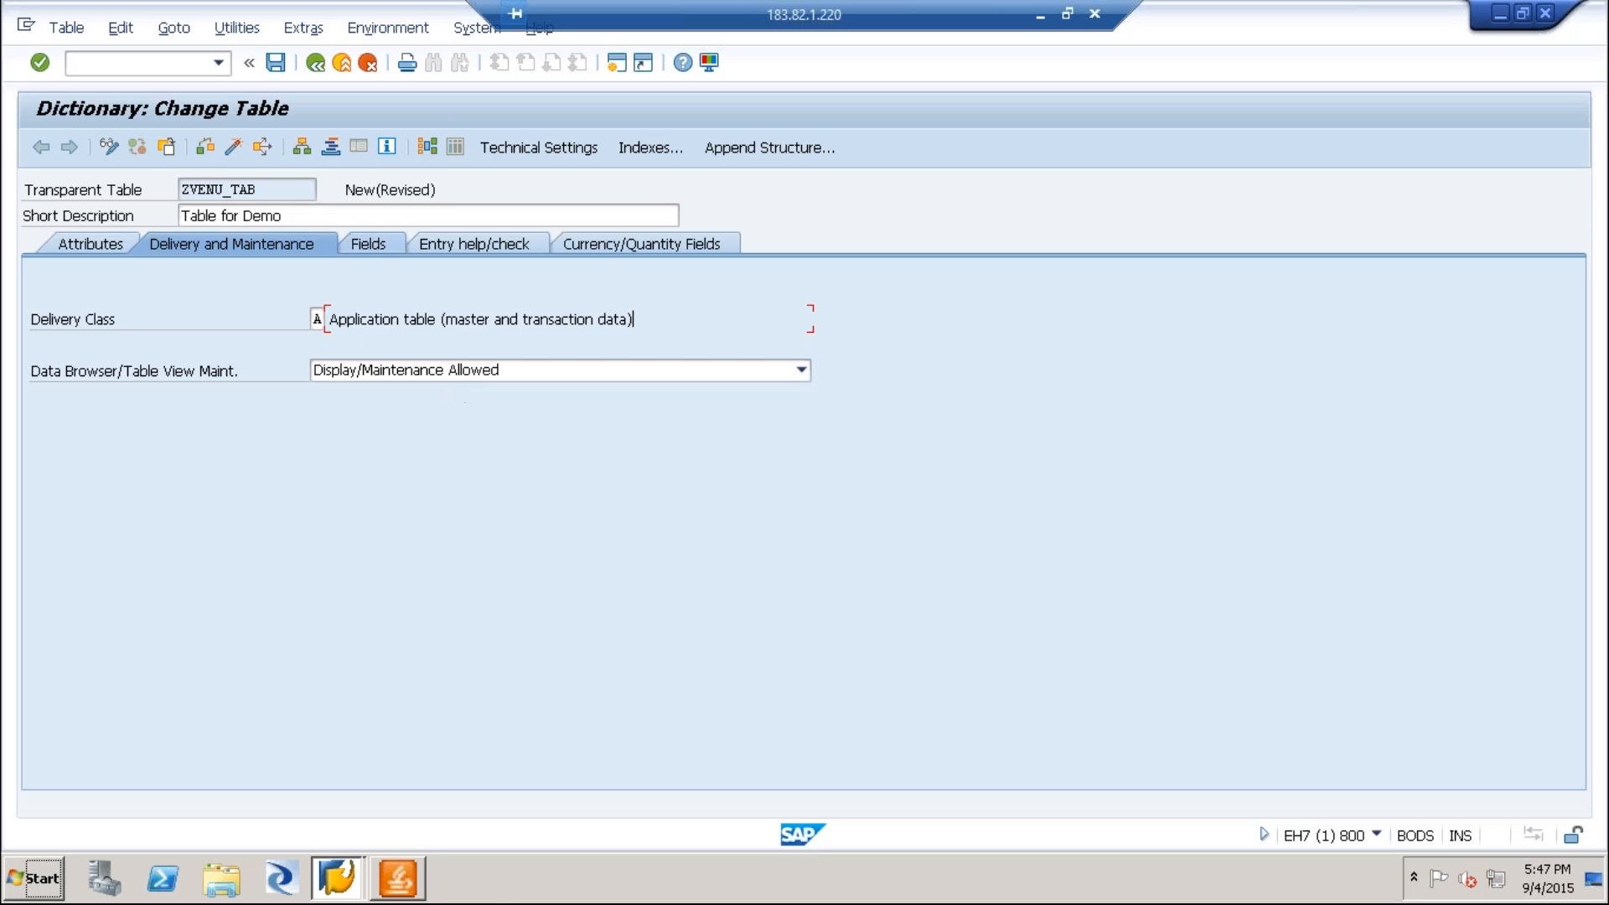
# Add a first table field MANDT with the data element MANDT.
pyautogui.click(374, 246)
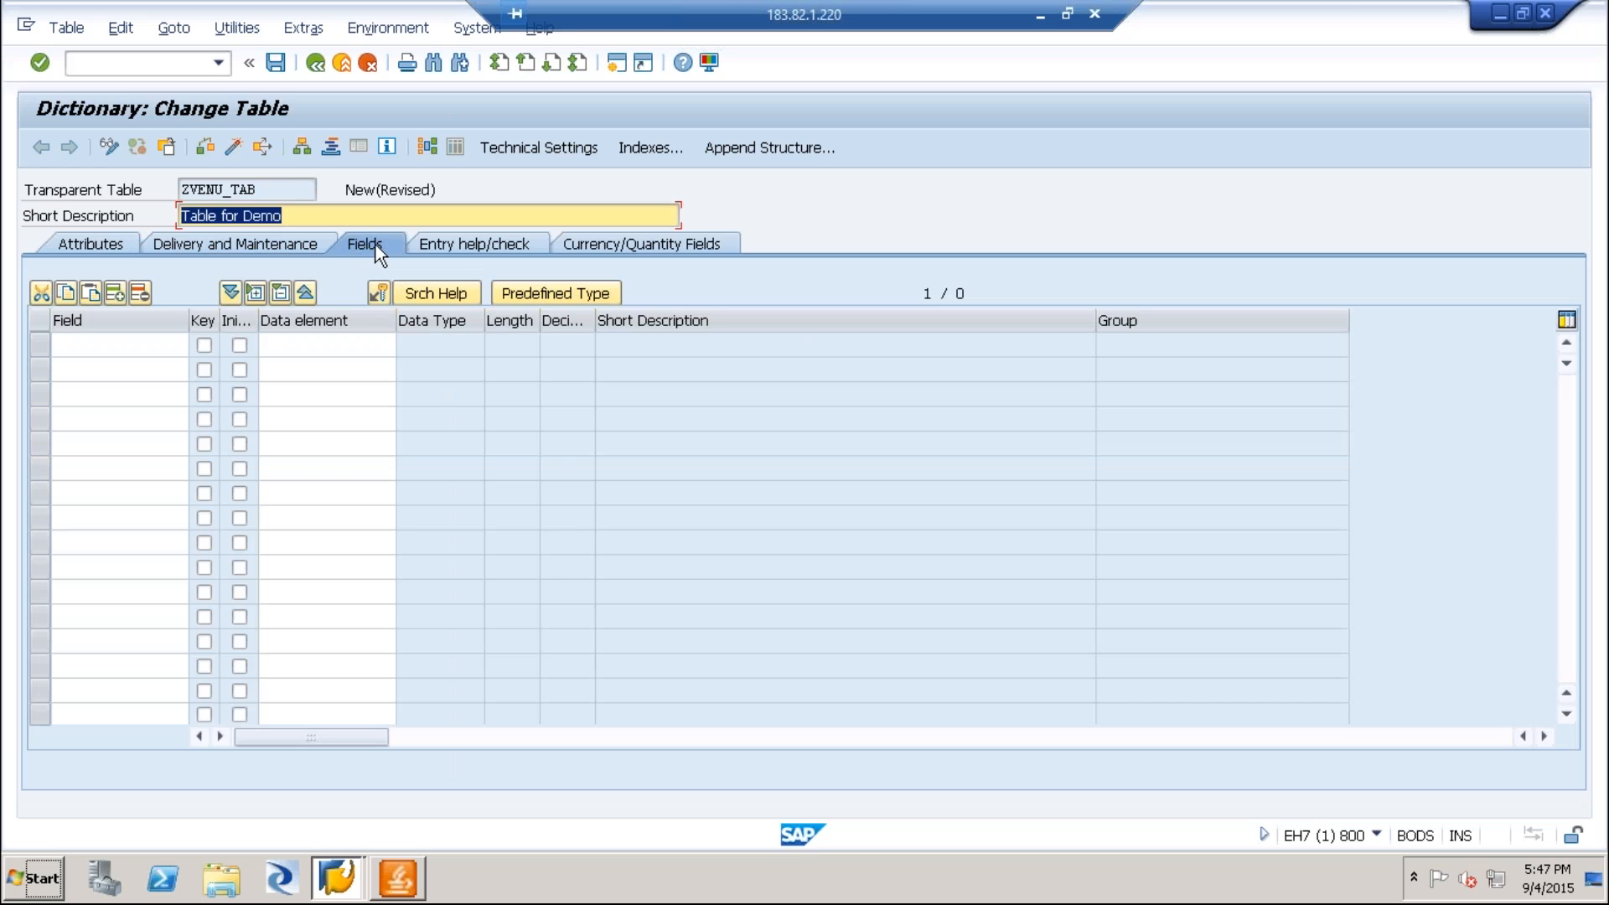
pyautogui.click(95, 342)
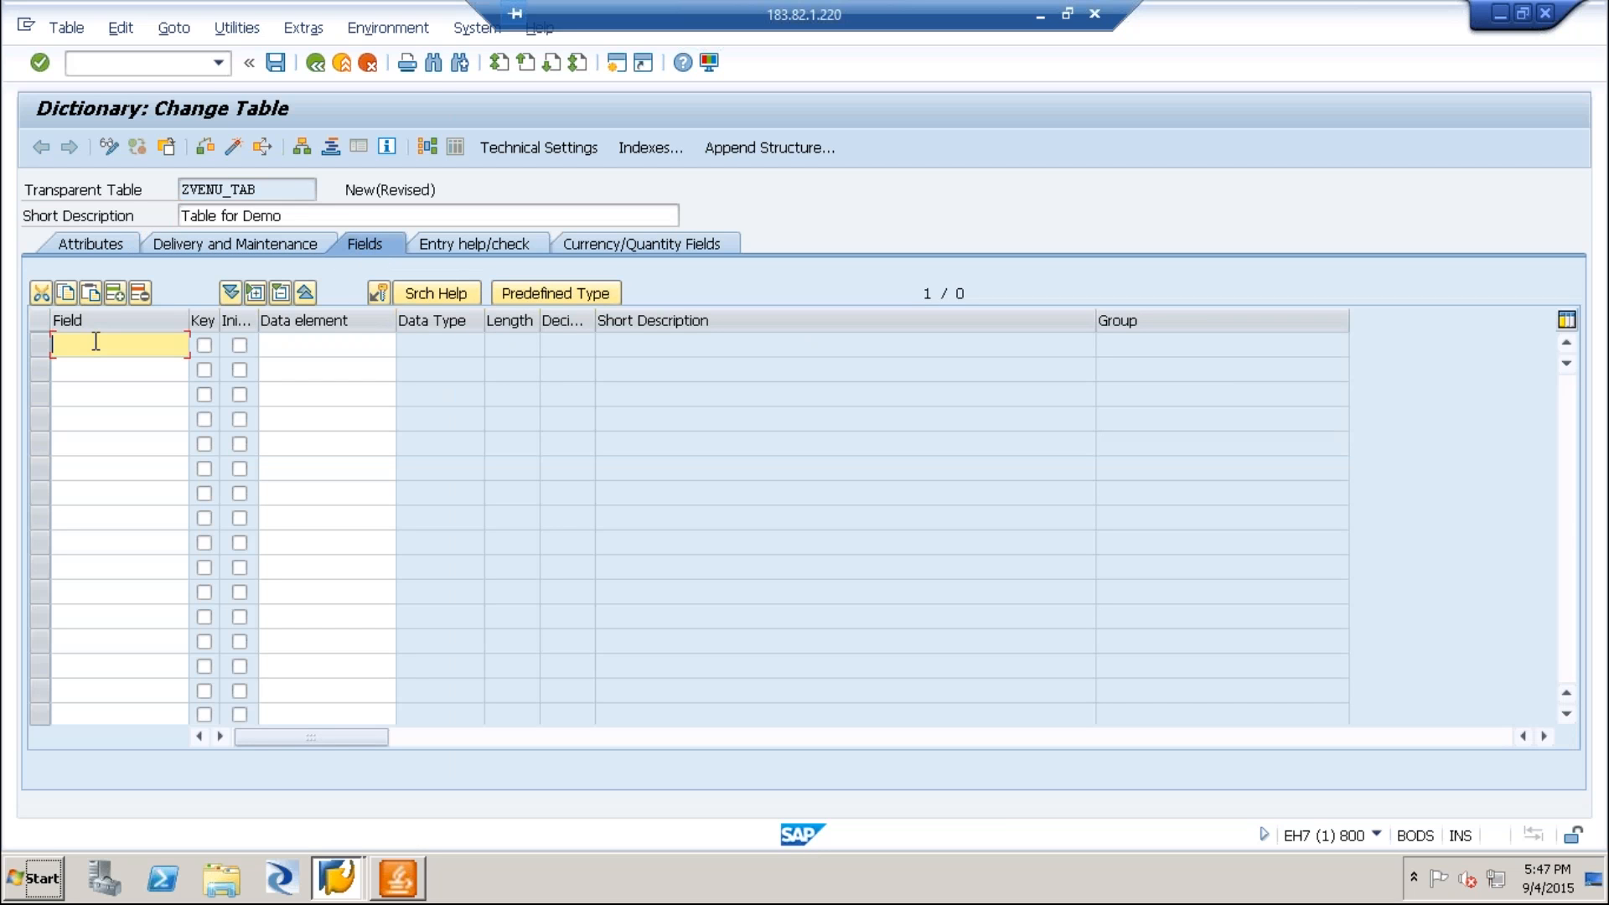
pyautogui.write('MANDT')
pyautogui.press('Return')
pyautogui.click(339, 342)
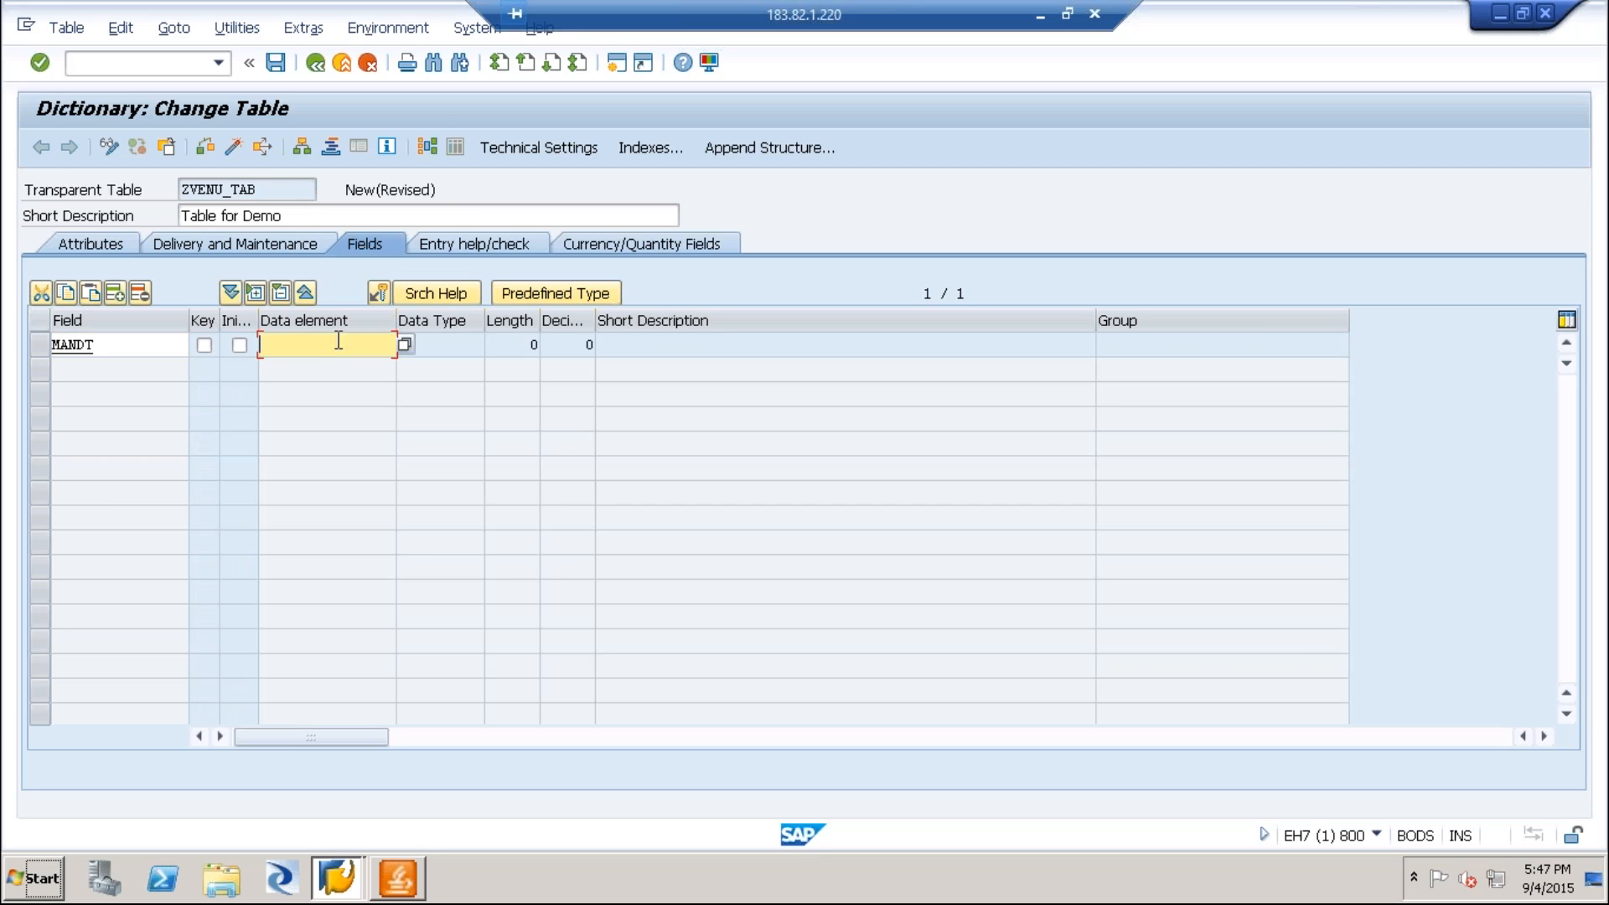
pyautogui.write('mandt')
pyautogui.press('Return')
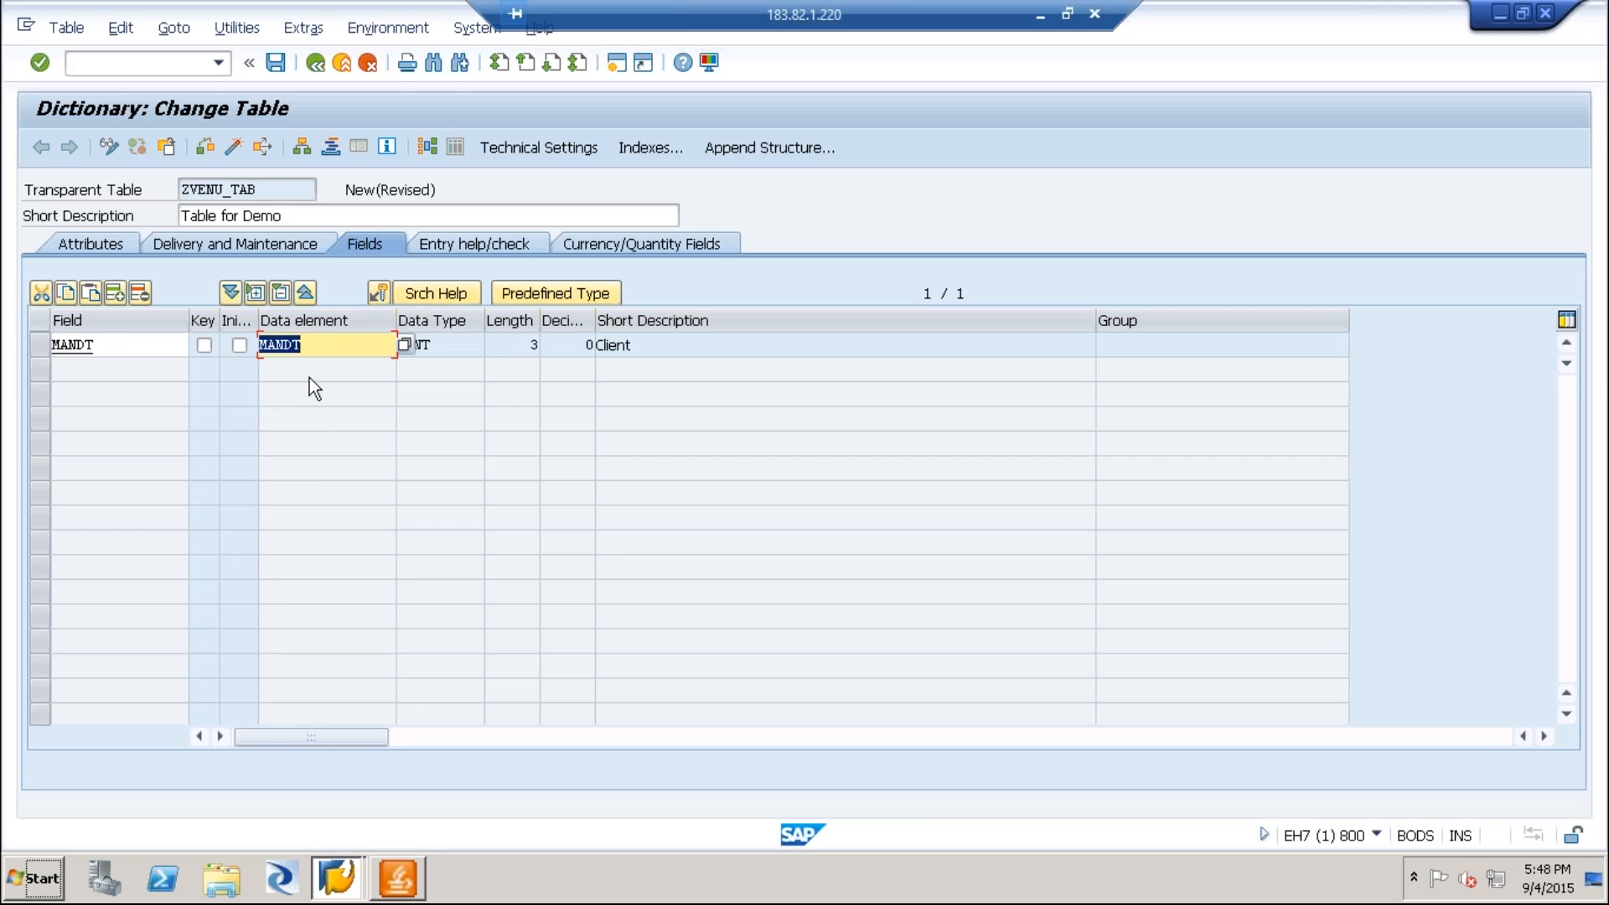
# Insert a row above MANDT and move the field name and data element up into it.
pyautogui.click(113, 295)
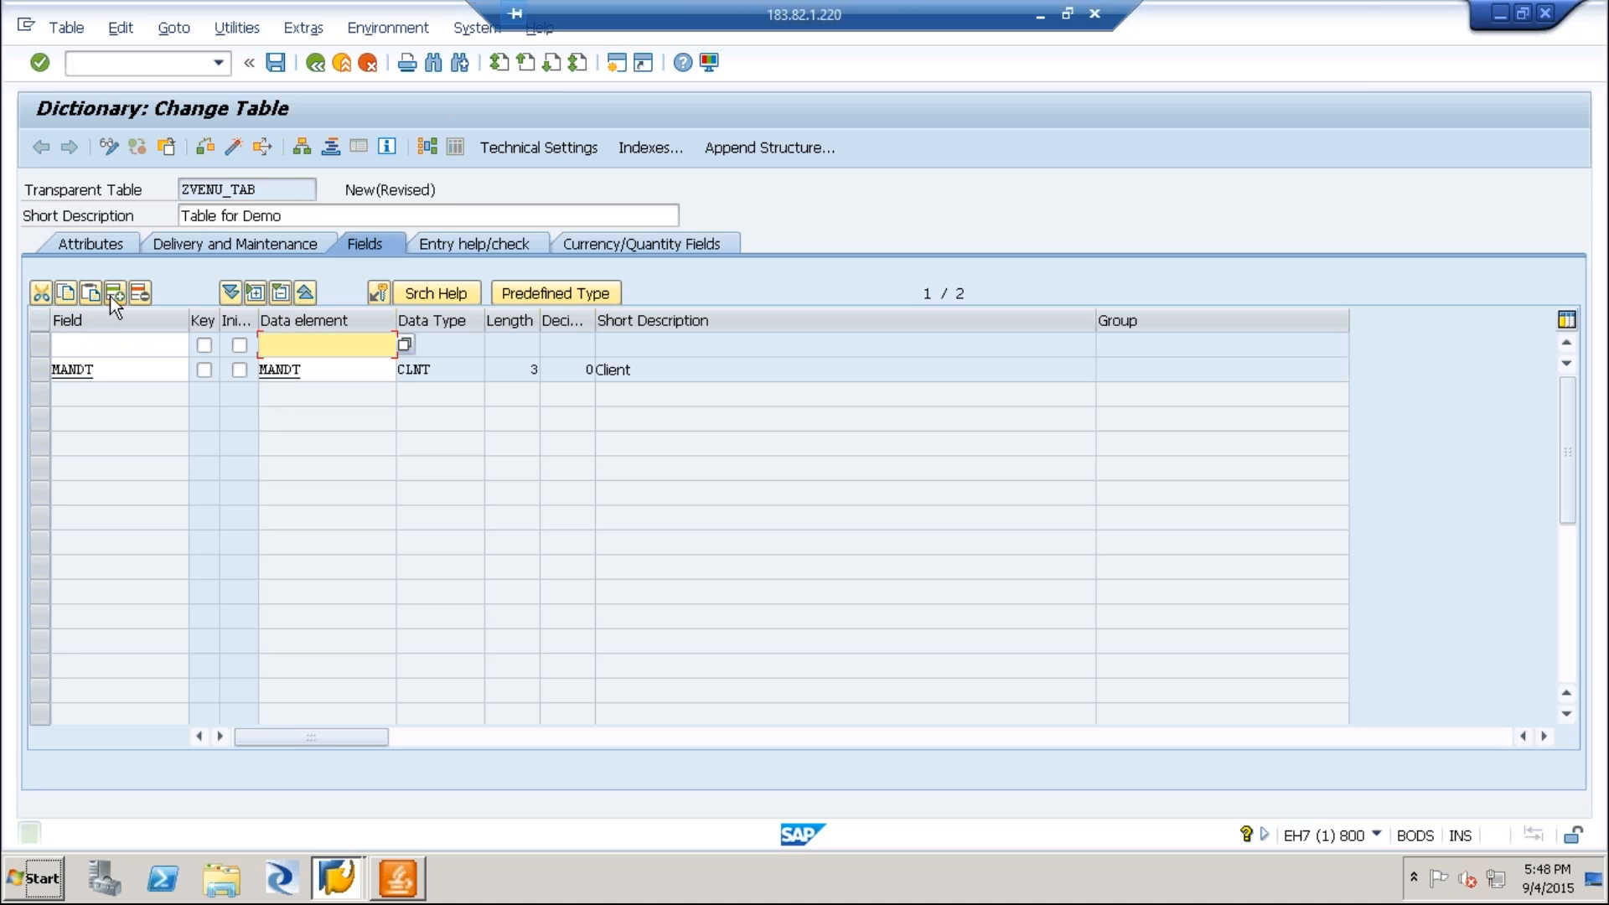
pyautogui.moveTo(111, 359); pyautogui.dragTo(13, 360)
pyautogui.hotkey('ctrl', 'x')
pyautogui.click(115, 345)
pyautogui.hotkey('ctrl', 'v')
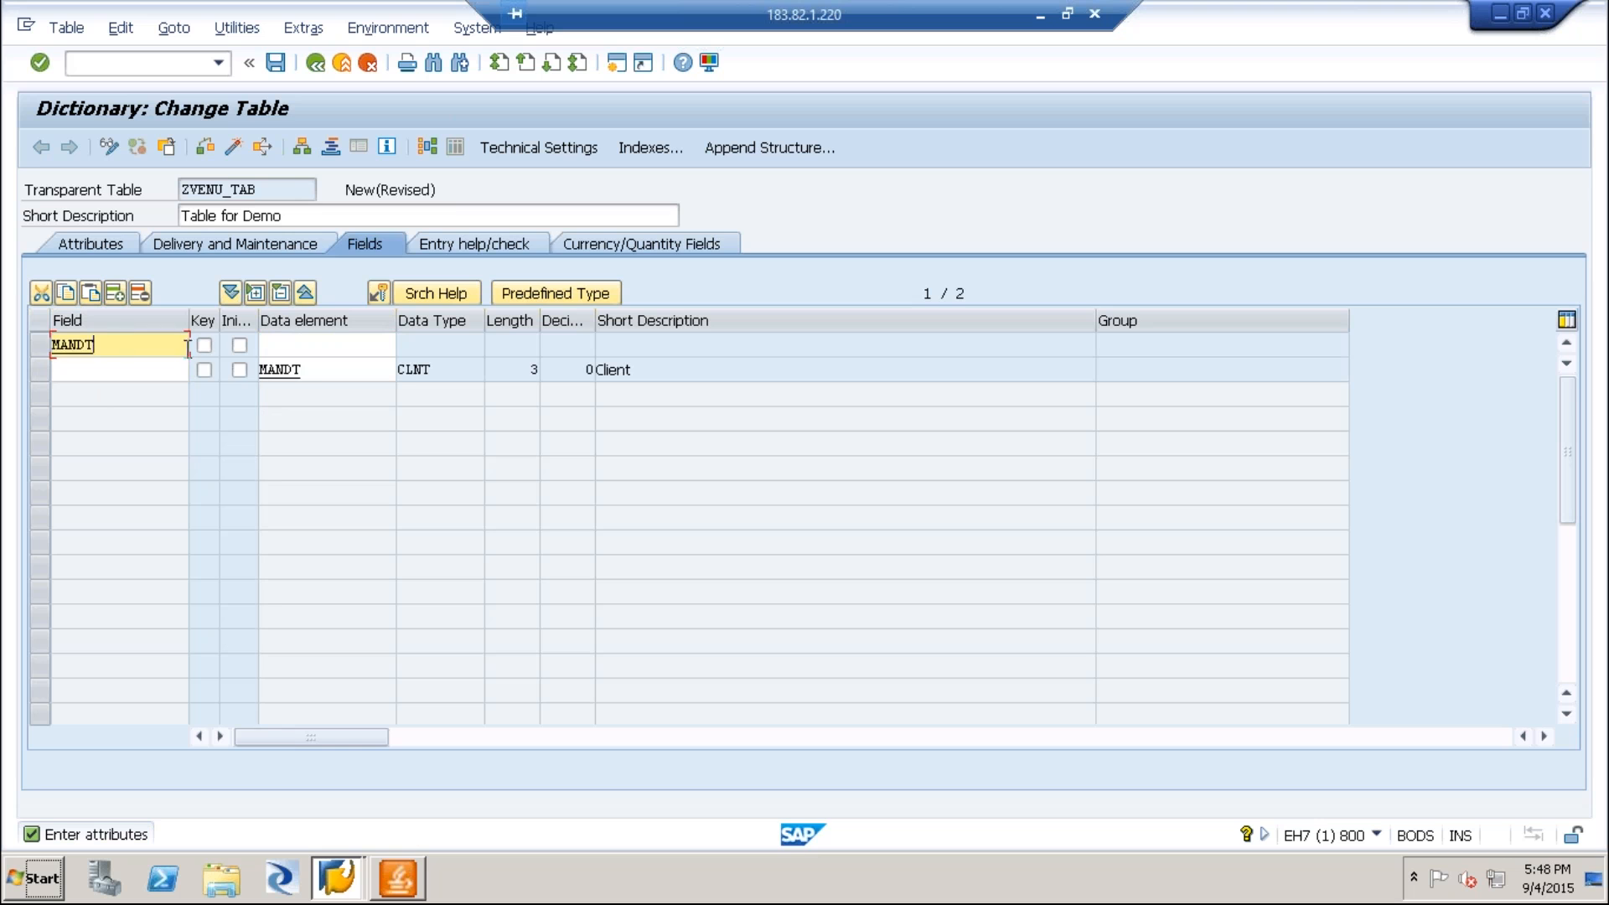
pyautogui.doubleClick(316, 369)
pyautogui.hotkey('ctrl', 'x')
pyautogui.click(308, 344)
pyautogui.hotkey('ctrl', 'v')
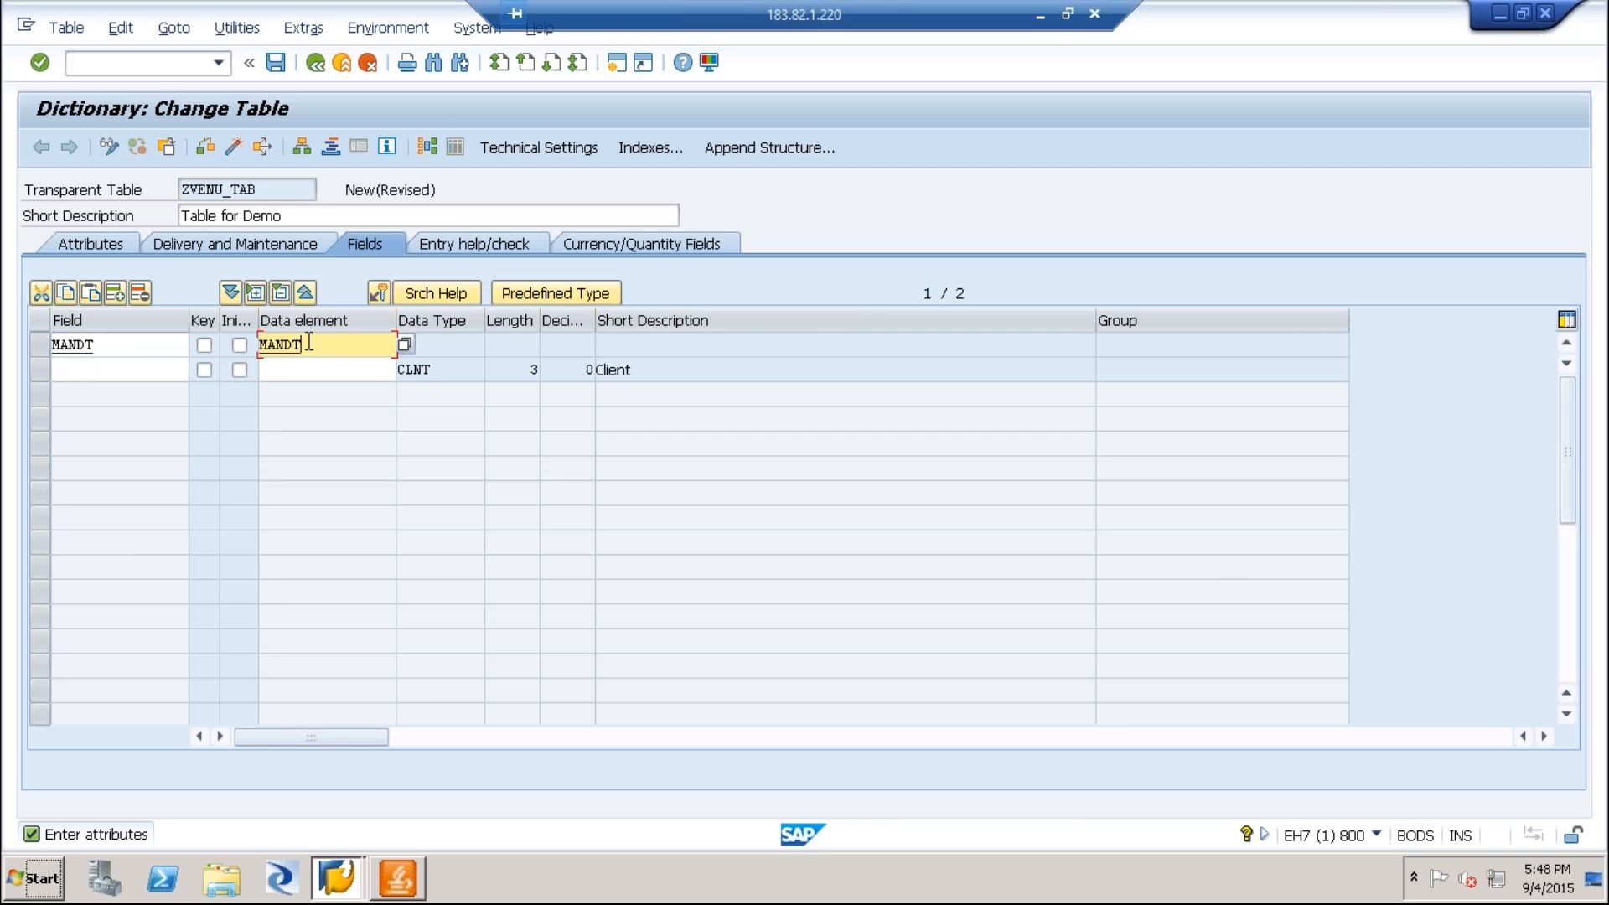
pyautogui.press('Return')
pyautogui.click(132, 365)
# Mark MANDT as a key field with initial values and save the table as a local object.
pyautogui.click(204, 345)
pyautogui.click(238, 346)
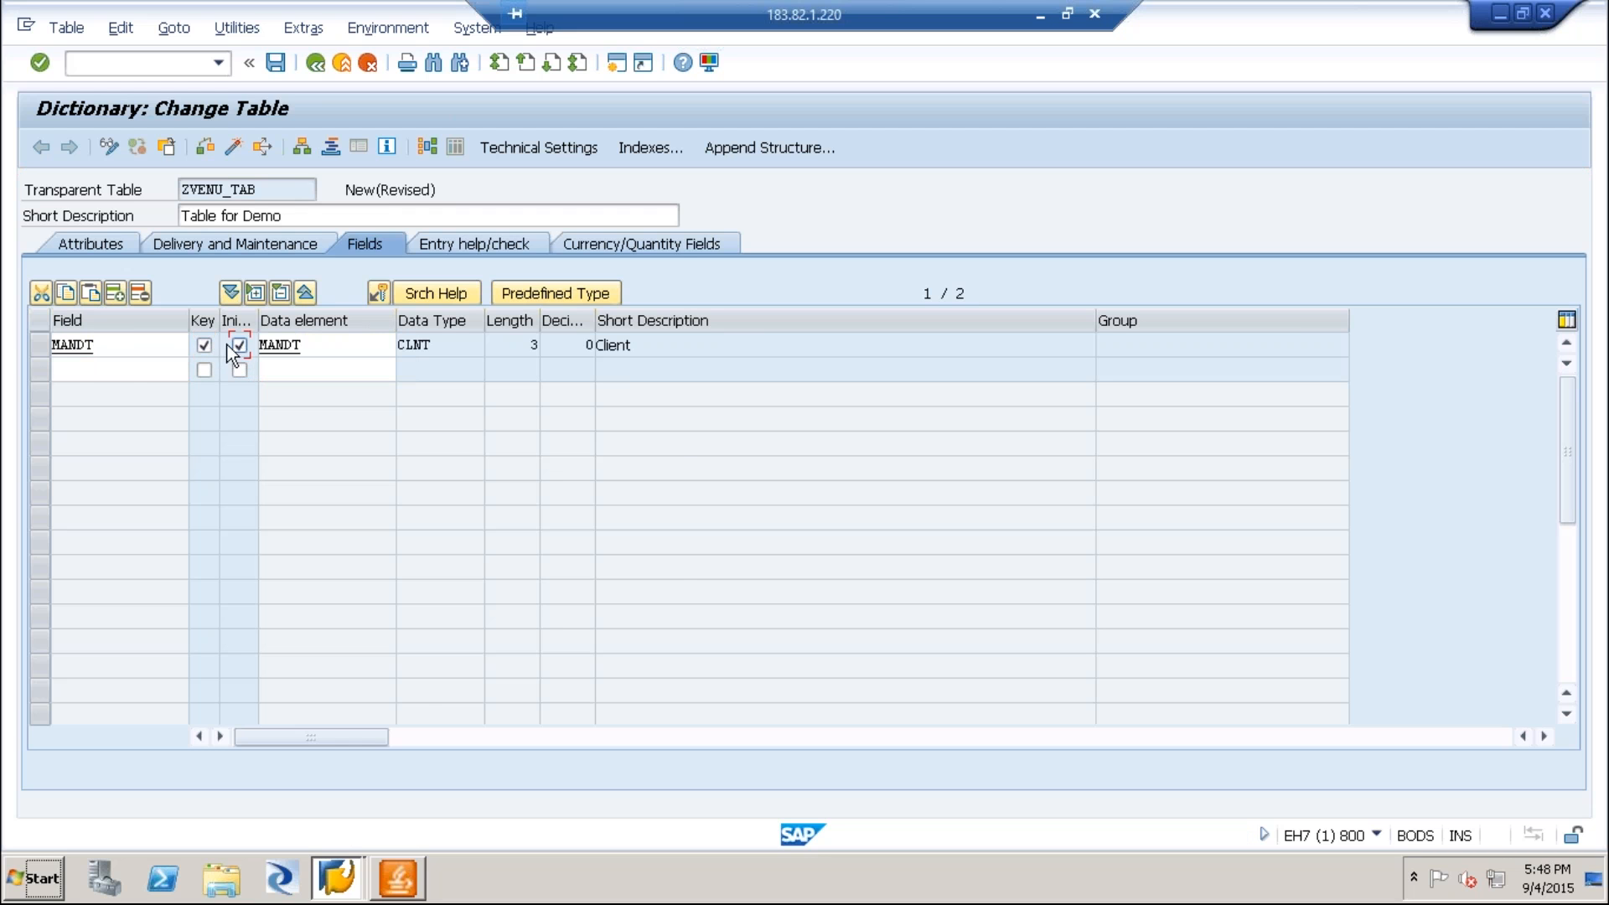
pyautogui.click(275, 62)
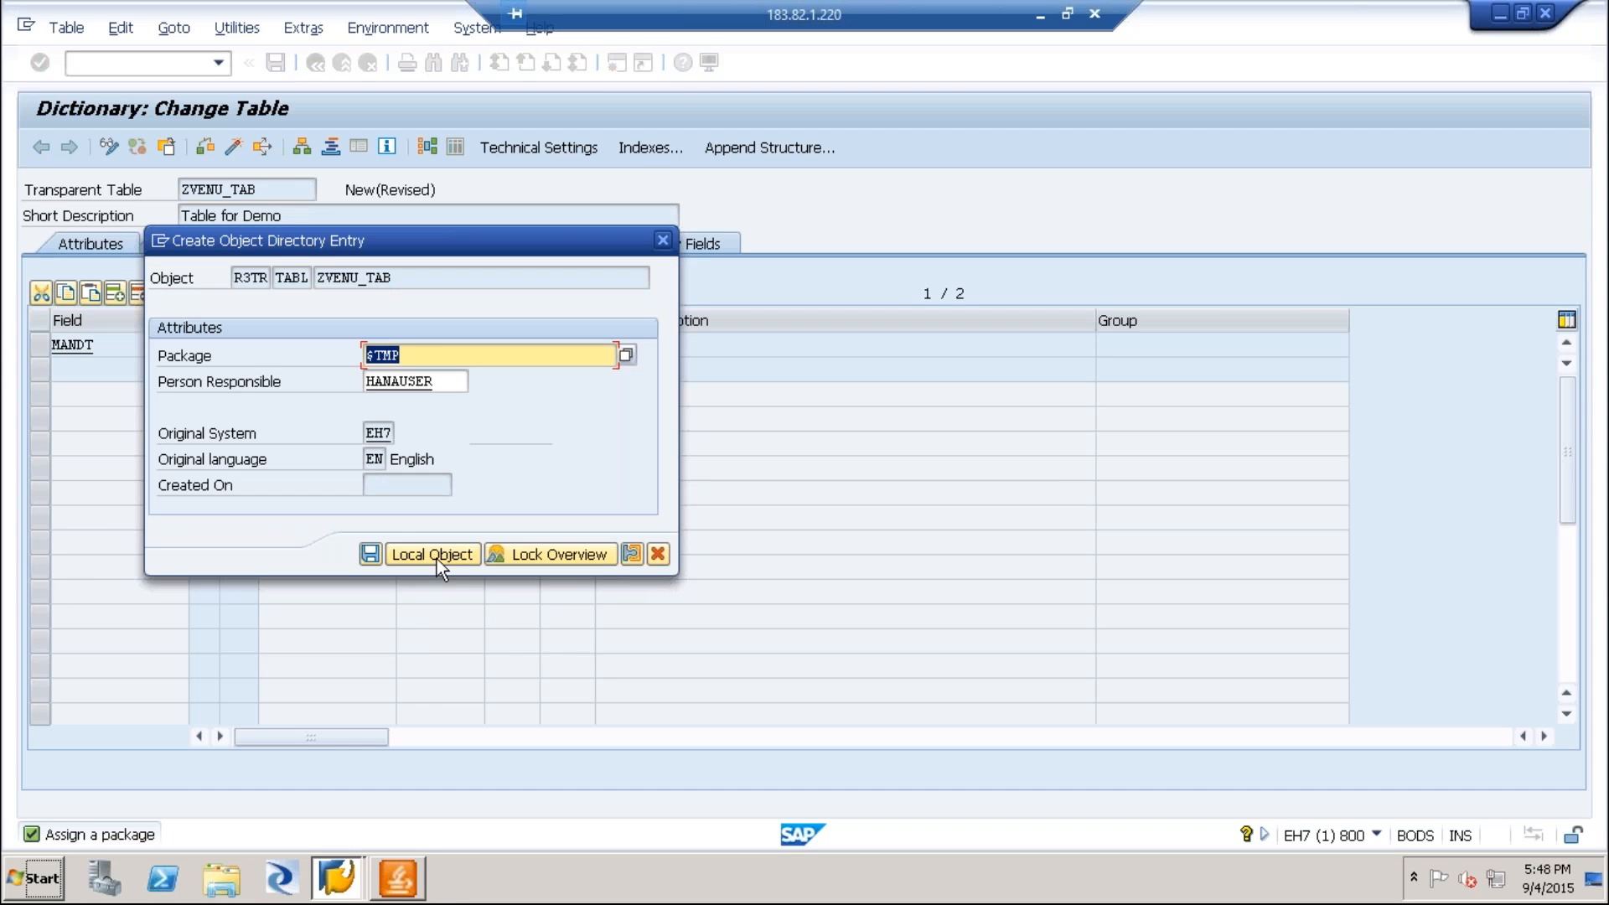
pyautogui.click(434, 555)
# Toggle between display and change mode to get empty rows for further fields in the table.
pyautogui.click(133, 344)
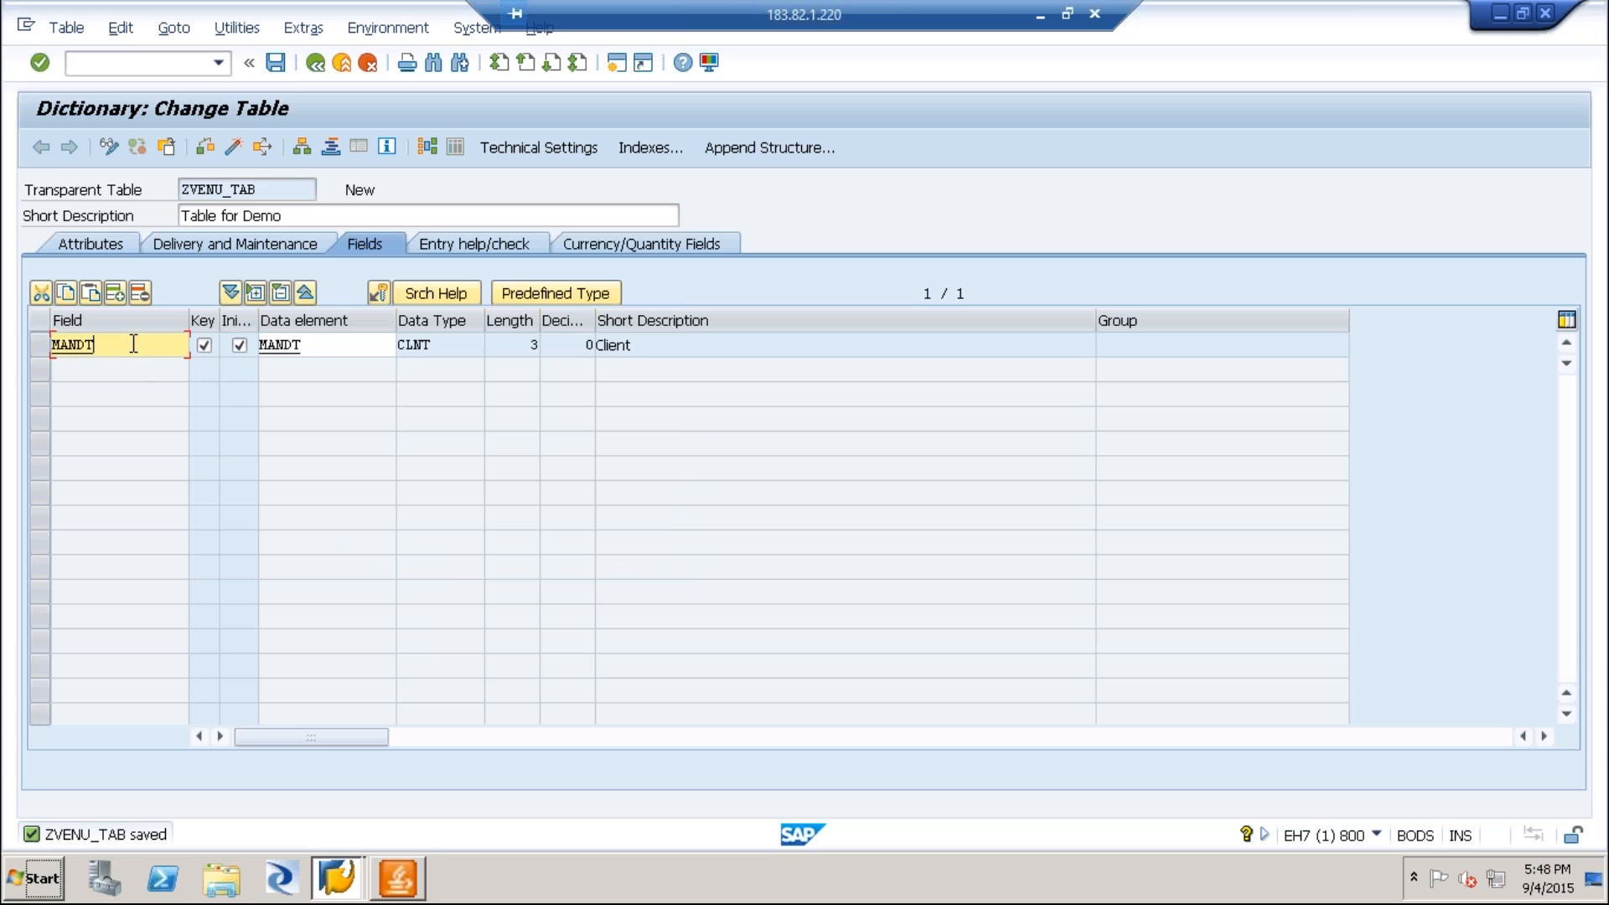
pyautogui.doubleClick(133, 345)
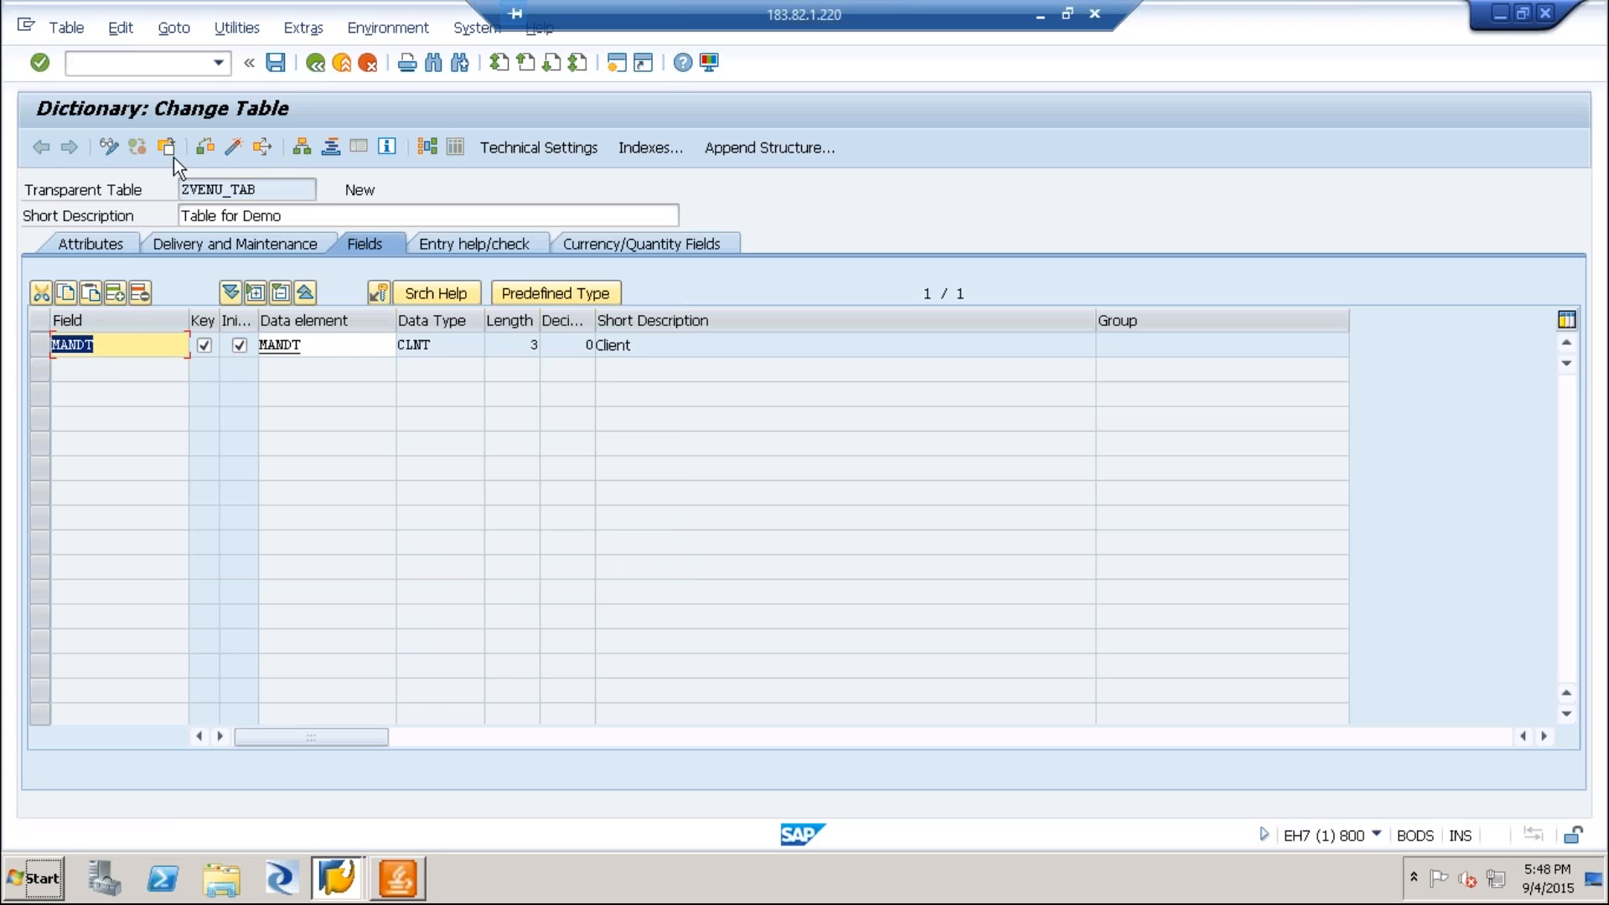
pyautogui.click(109, 148)
pyautogui.click(109, 147)
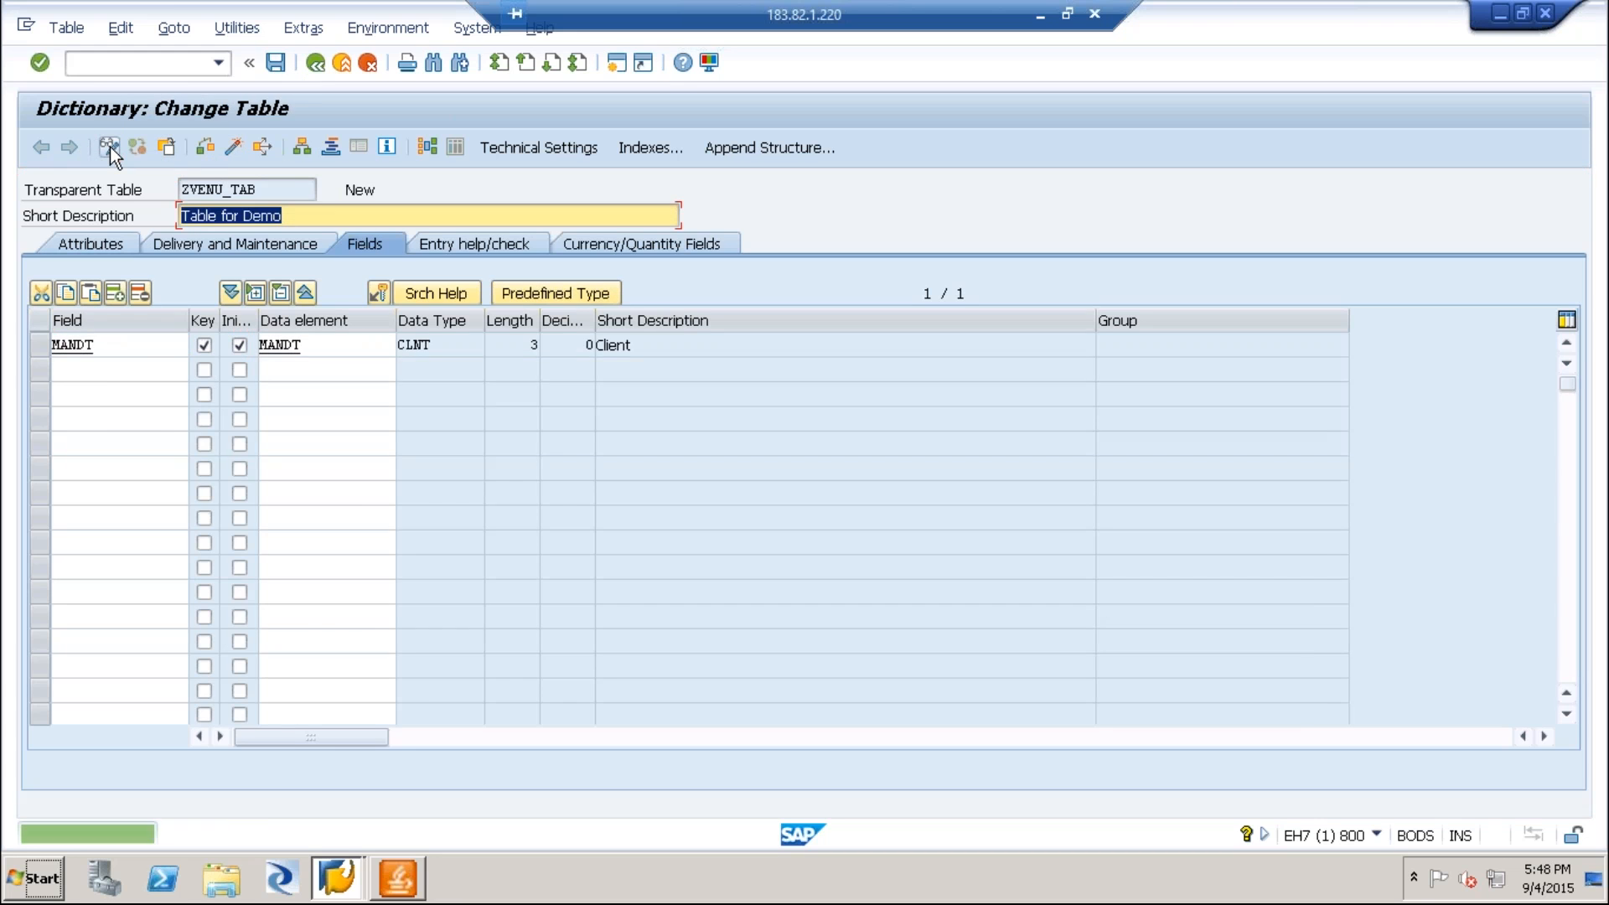
pyautogui.click(108, 369)
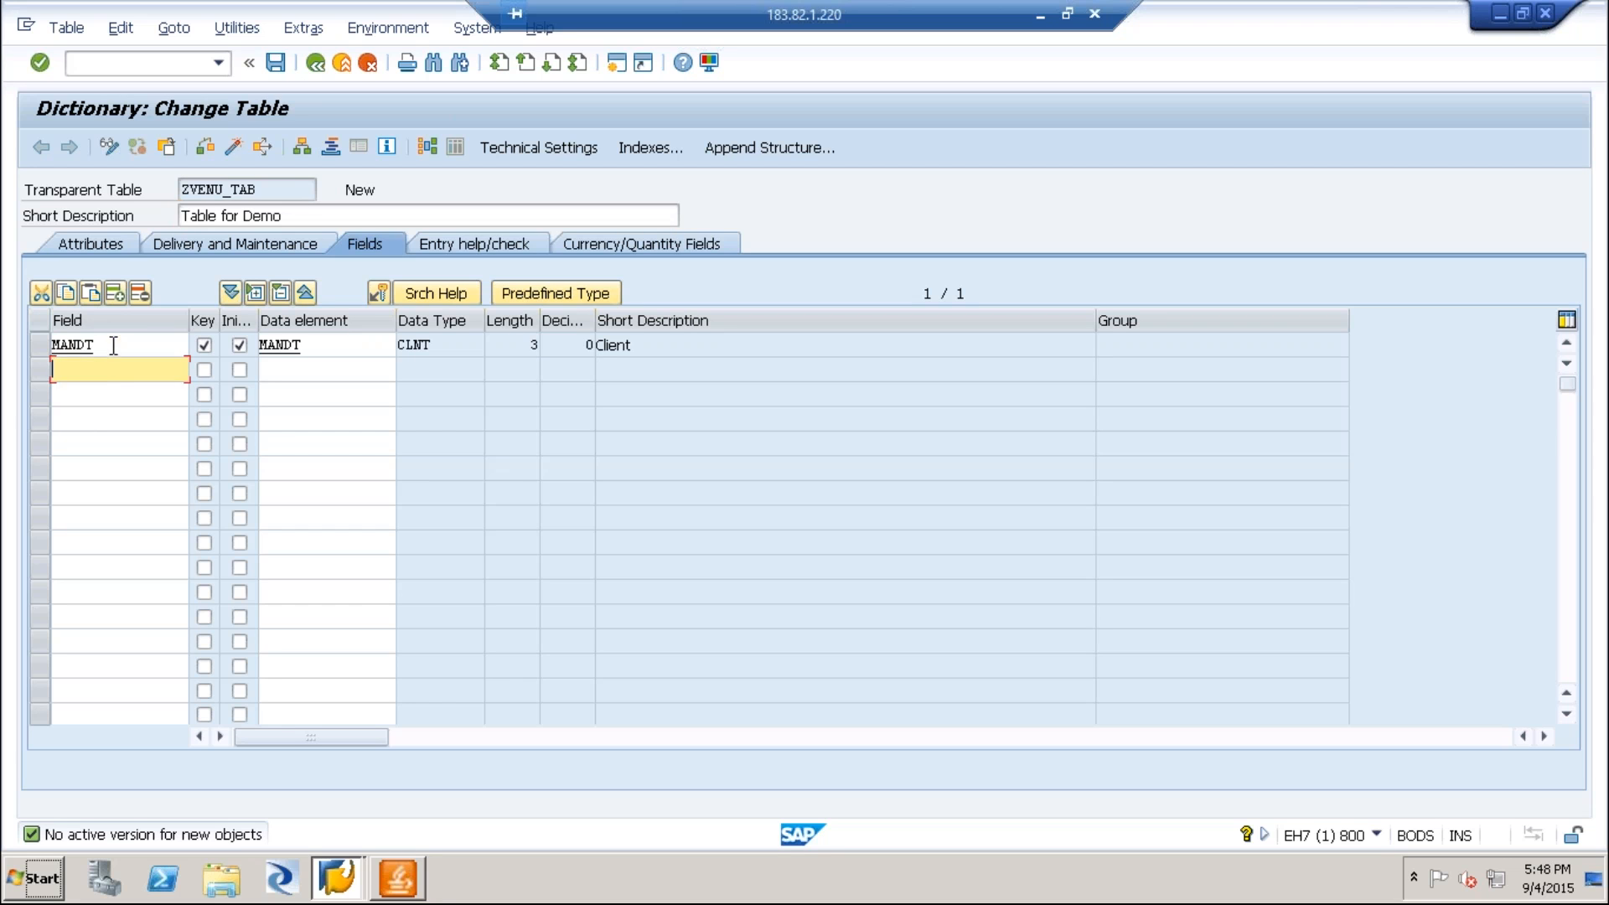
# Check the current client in the session's system information to explain the MANDT field.
pyautogui.click(113, 345)
pyautogui.click(1376, 834)
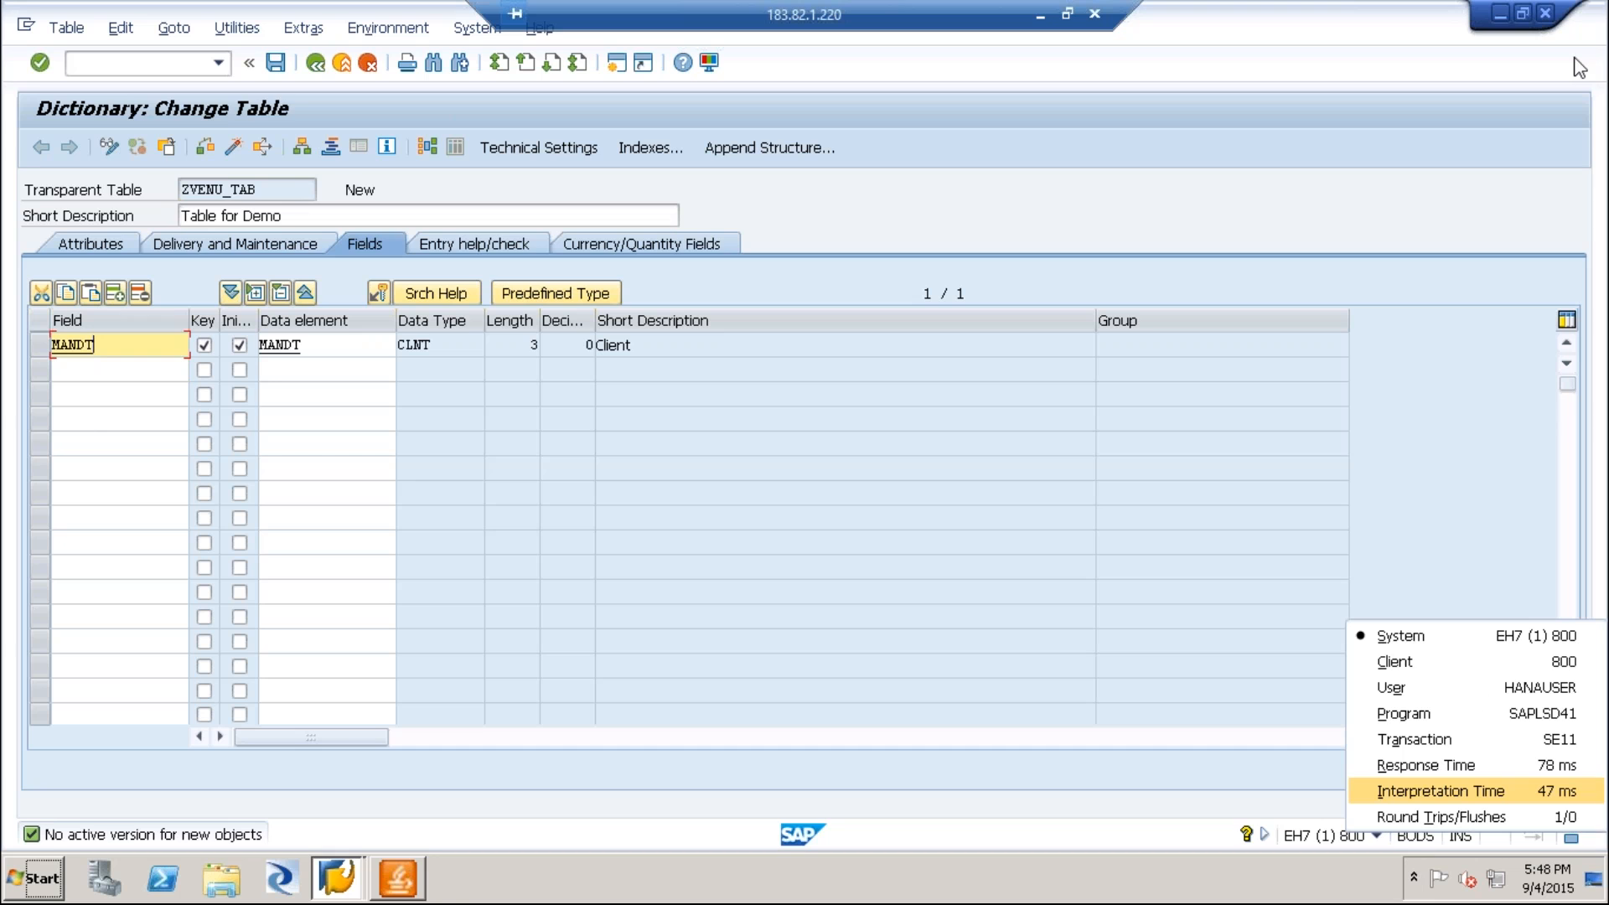
pyautogui.click(857, 218)
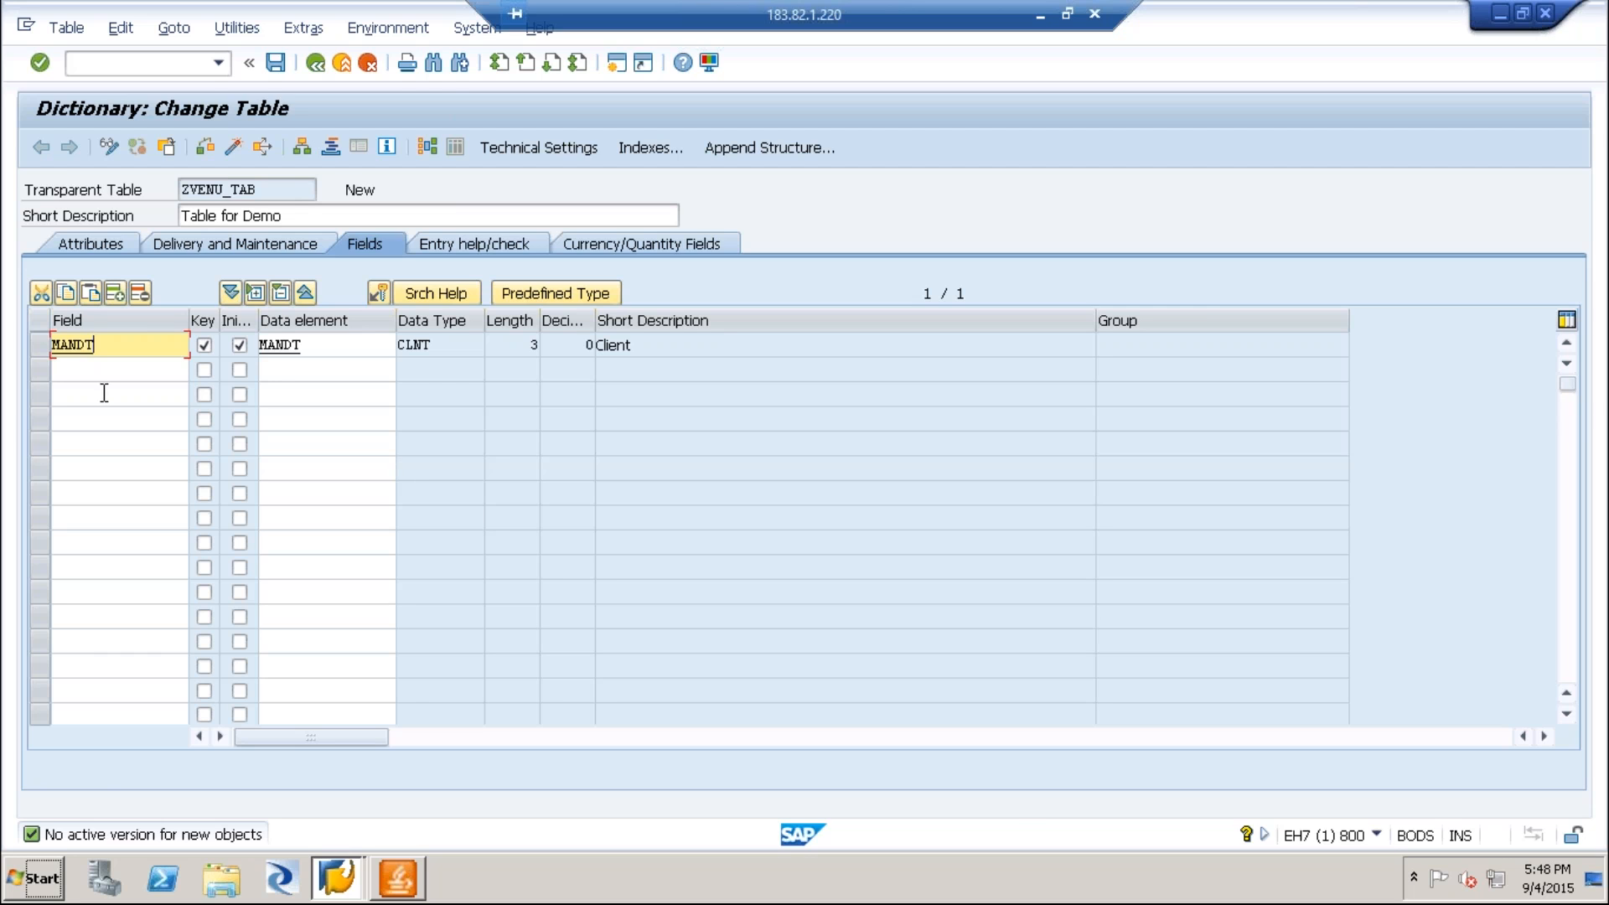
# Add a second table field ZVKUNNR with the data element ZVKUNNR and check its description.
pyautogui.click(83, 369)
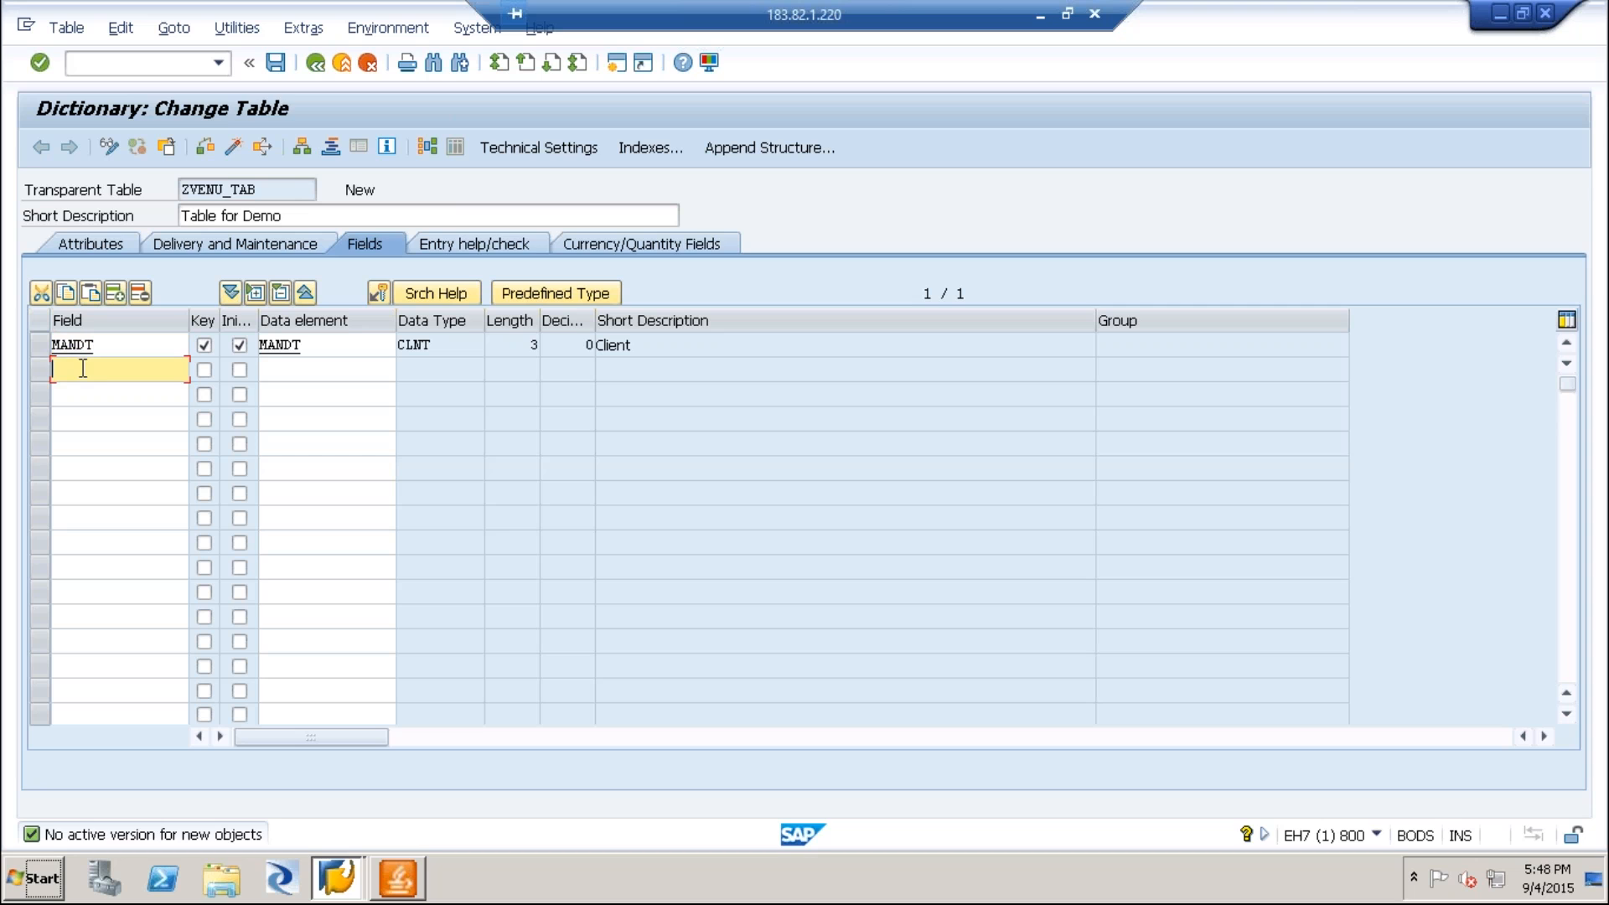
pyautogui.write('ZVKUNNR')
pyautogui.press('Tab')
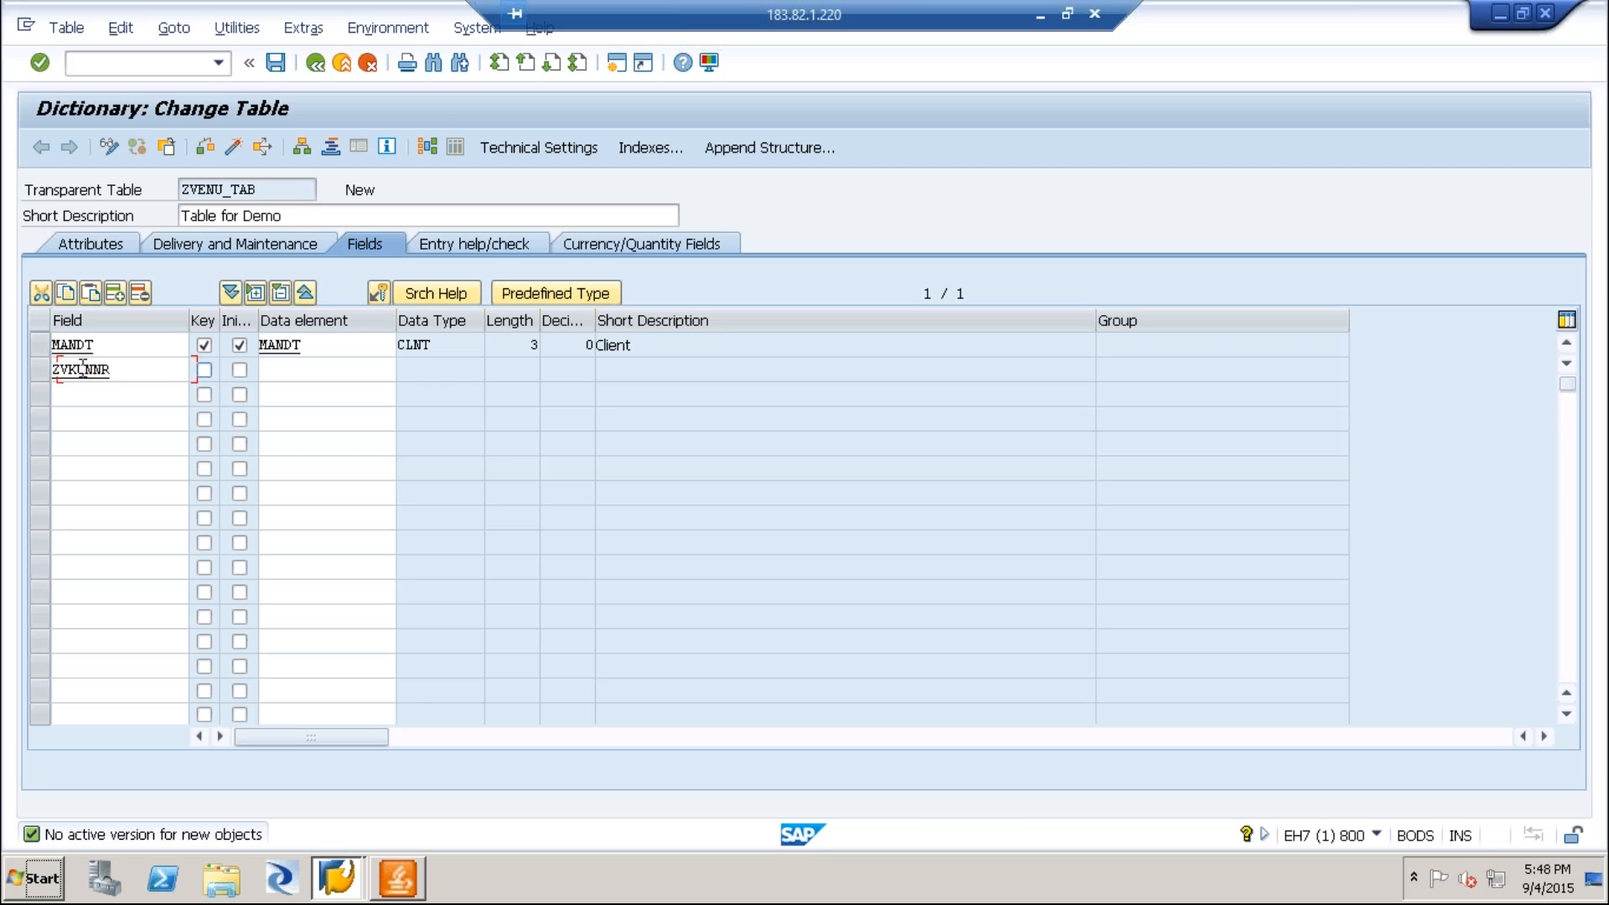
pyautogui.press('Tab')
pyautogui.press('Tab')
pyautogui.write('Z')
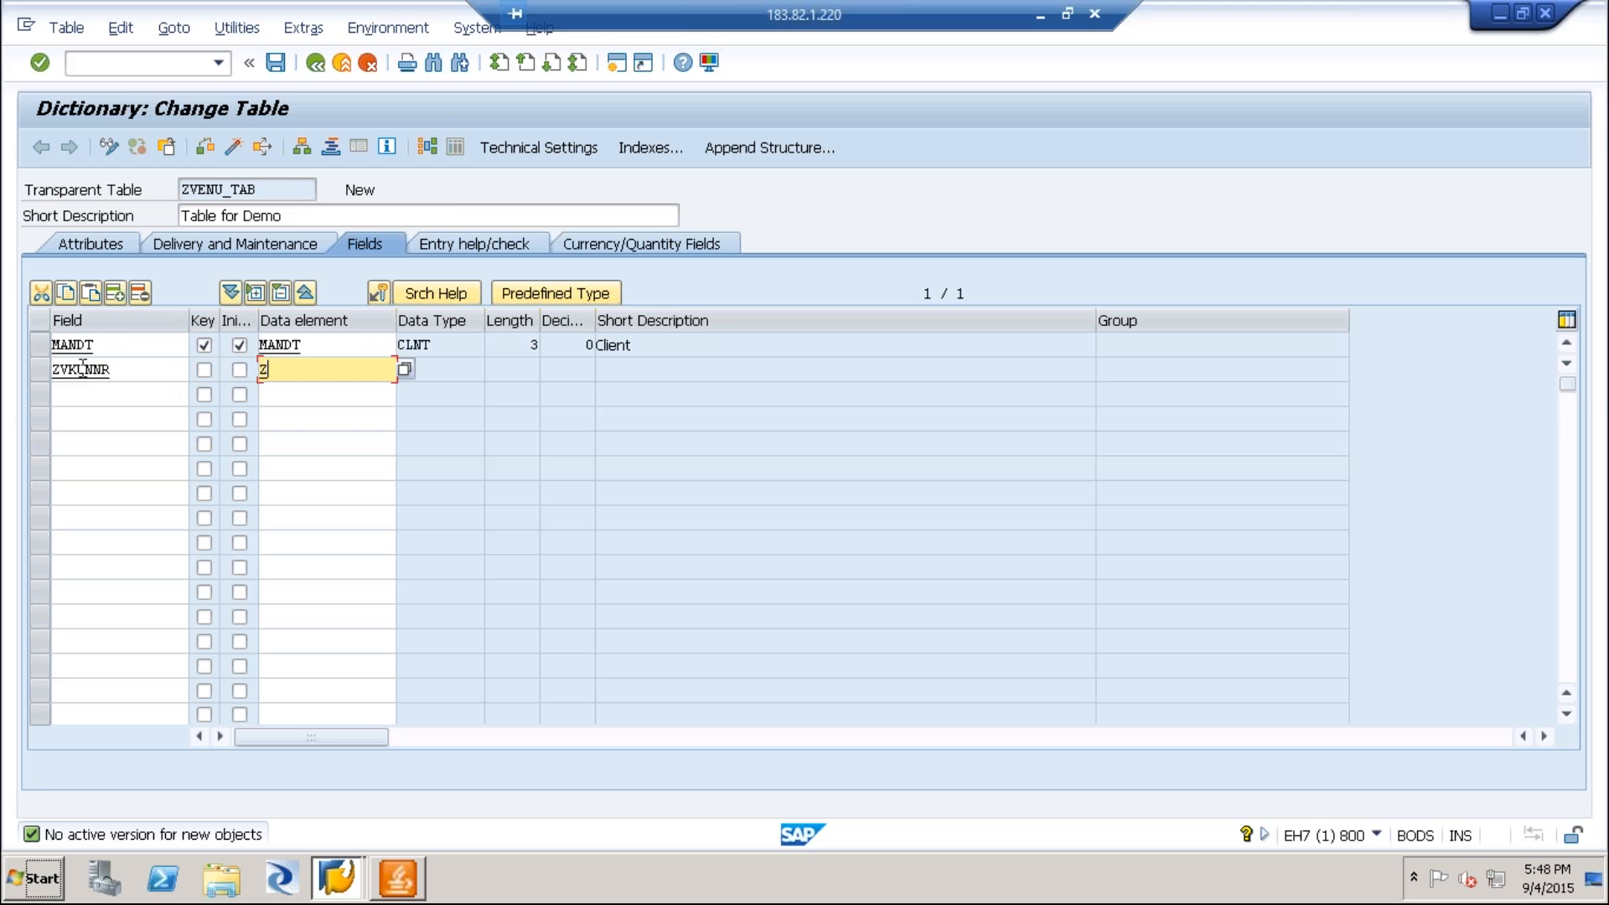
pyautogui.write('VKUNNR')
pyautogui.press('Return')
pyautogui.click(336, 369)
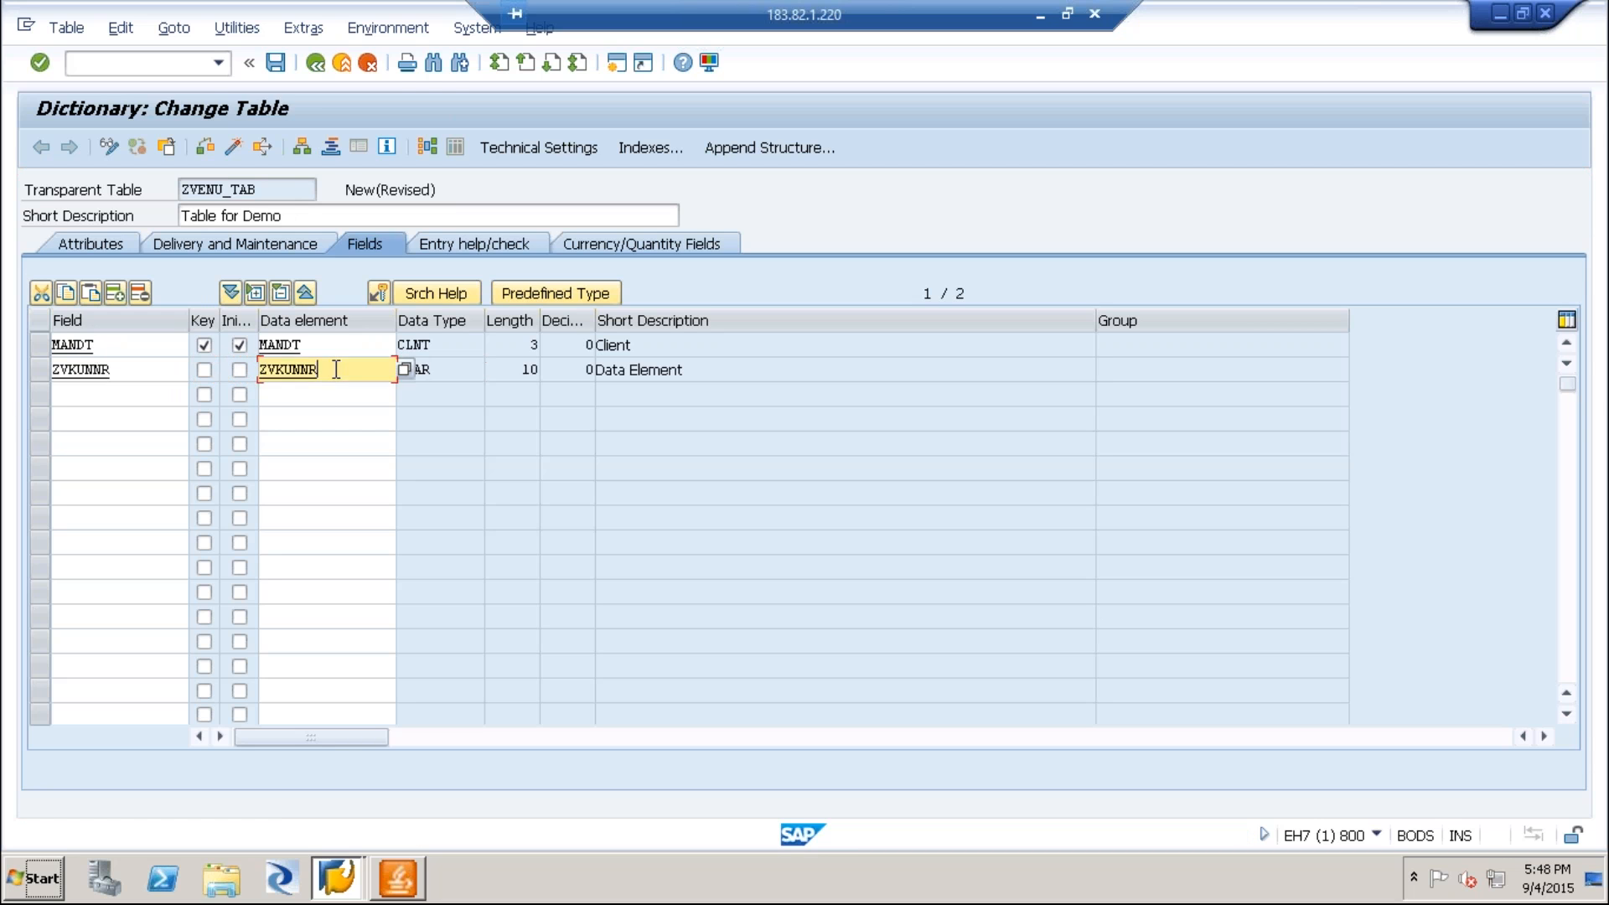
pyautogui.click(596, 369)
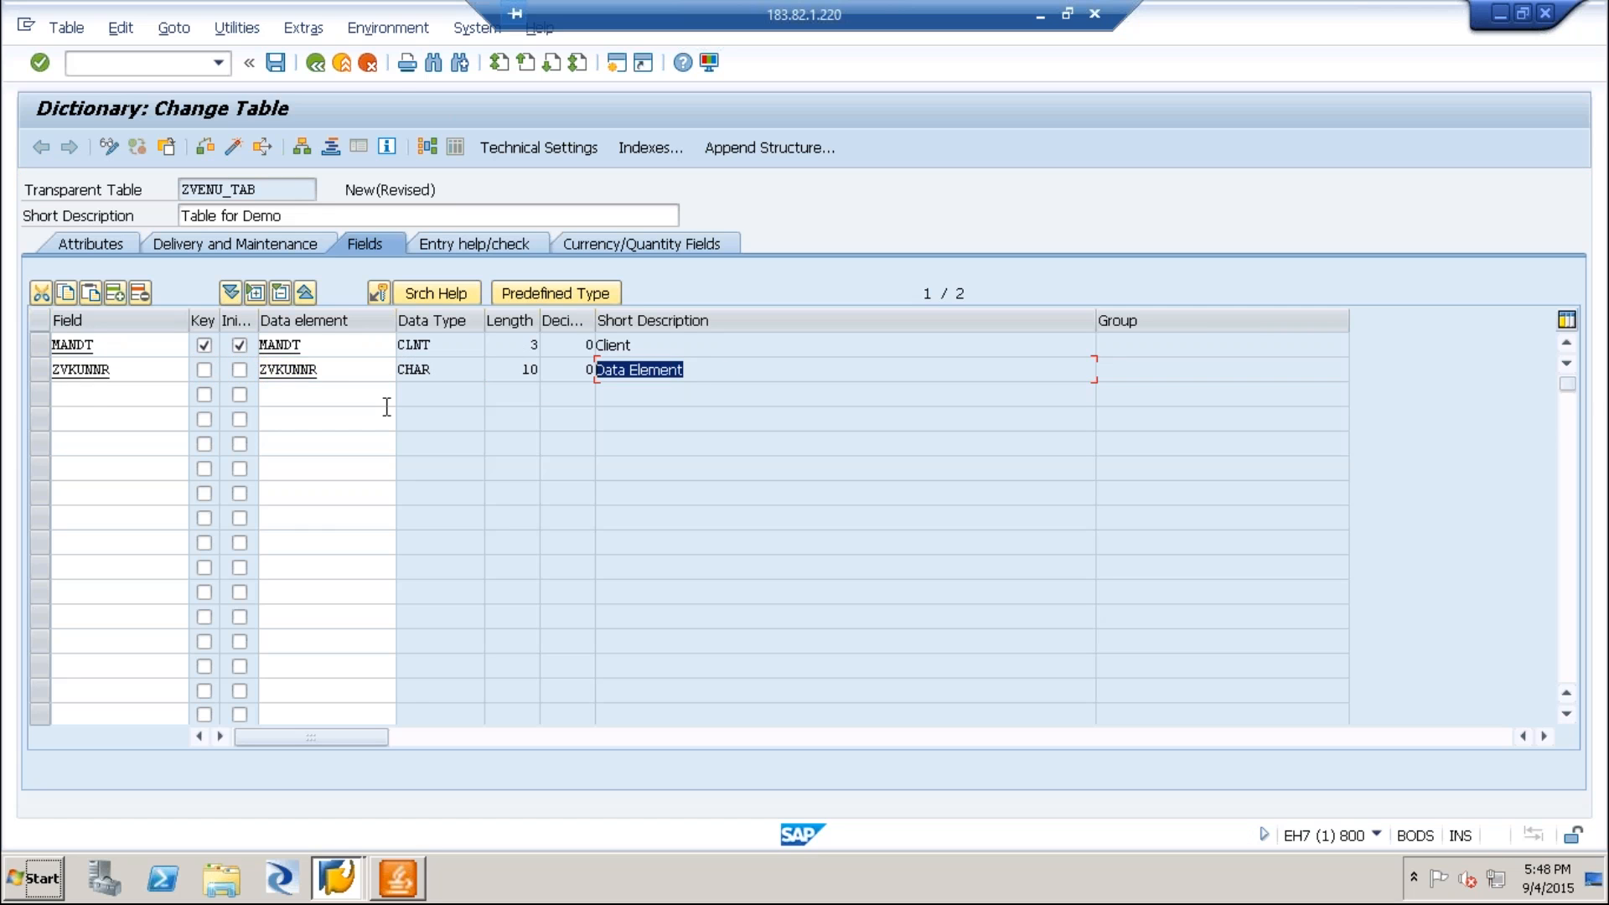
pyautogui.click(339, 373)
# Open SE11 in a new session with /ose11 and display the database table KNA1.
pyautogui.click(113, 70)
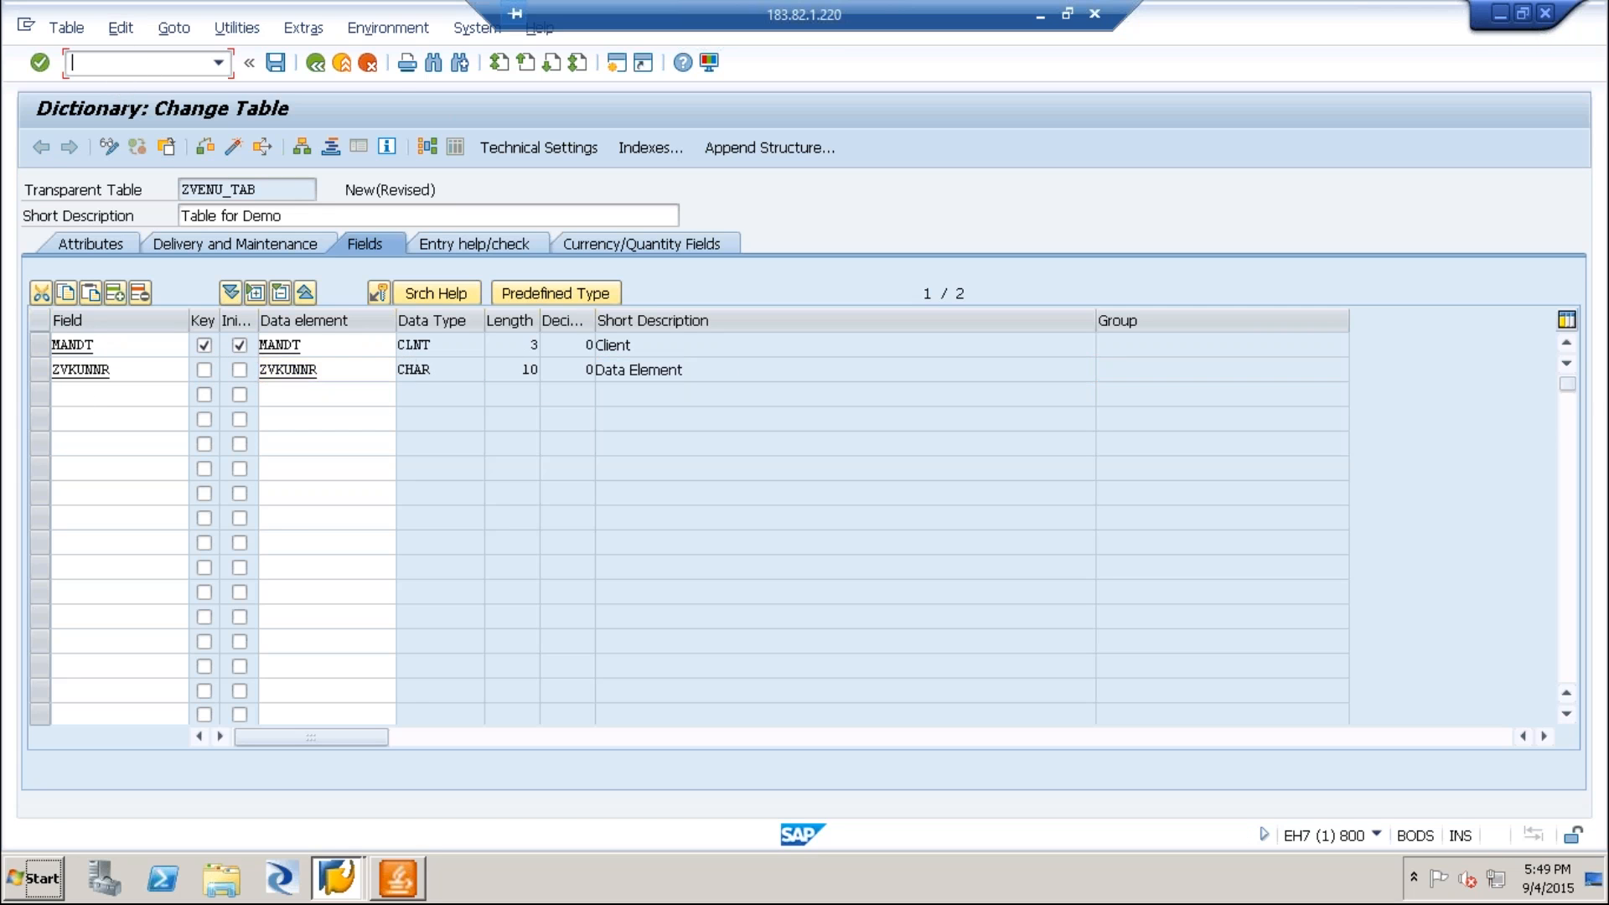
pyautogui.write('/ose11')
pyautogui.press('Return')
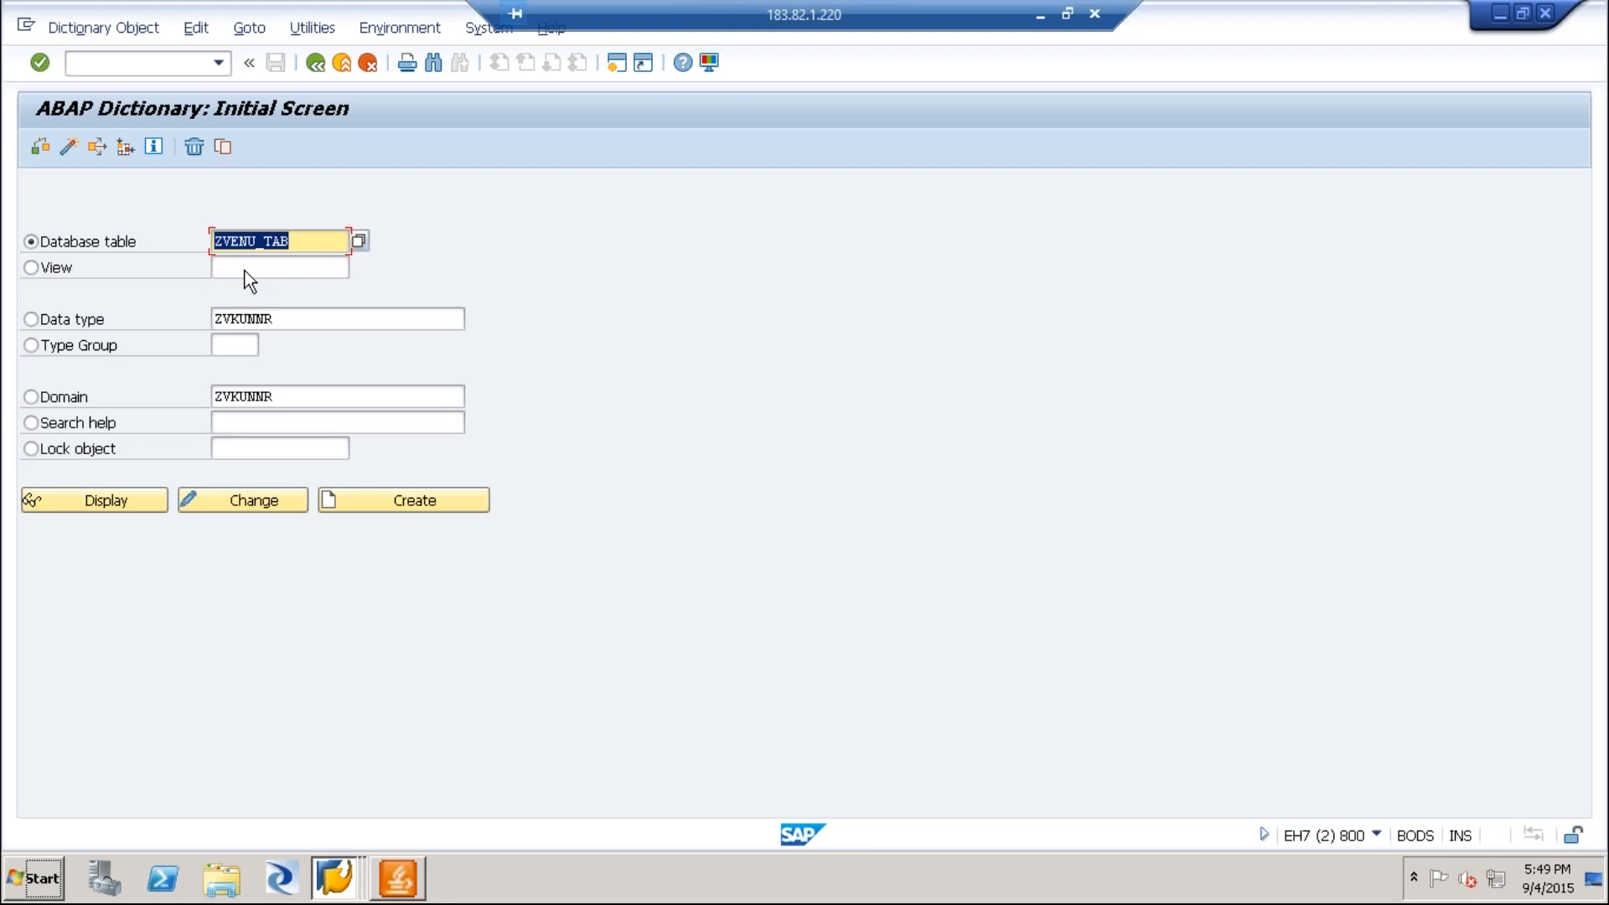
pyautogui.press('BackSpace')
pyautogui.write('kna1')
pyautogui.press('Return')
pyautogui.click(128, 499)
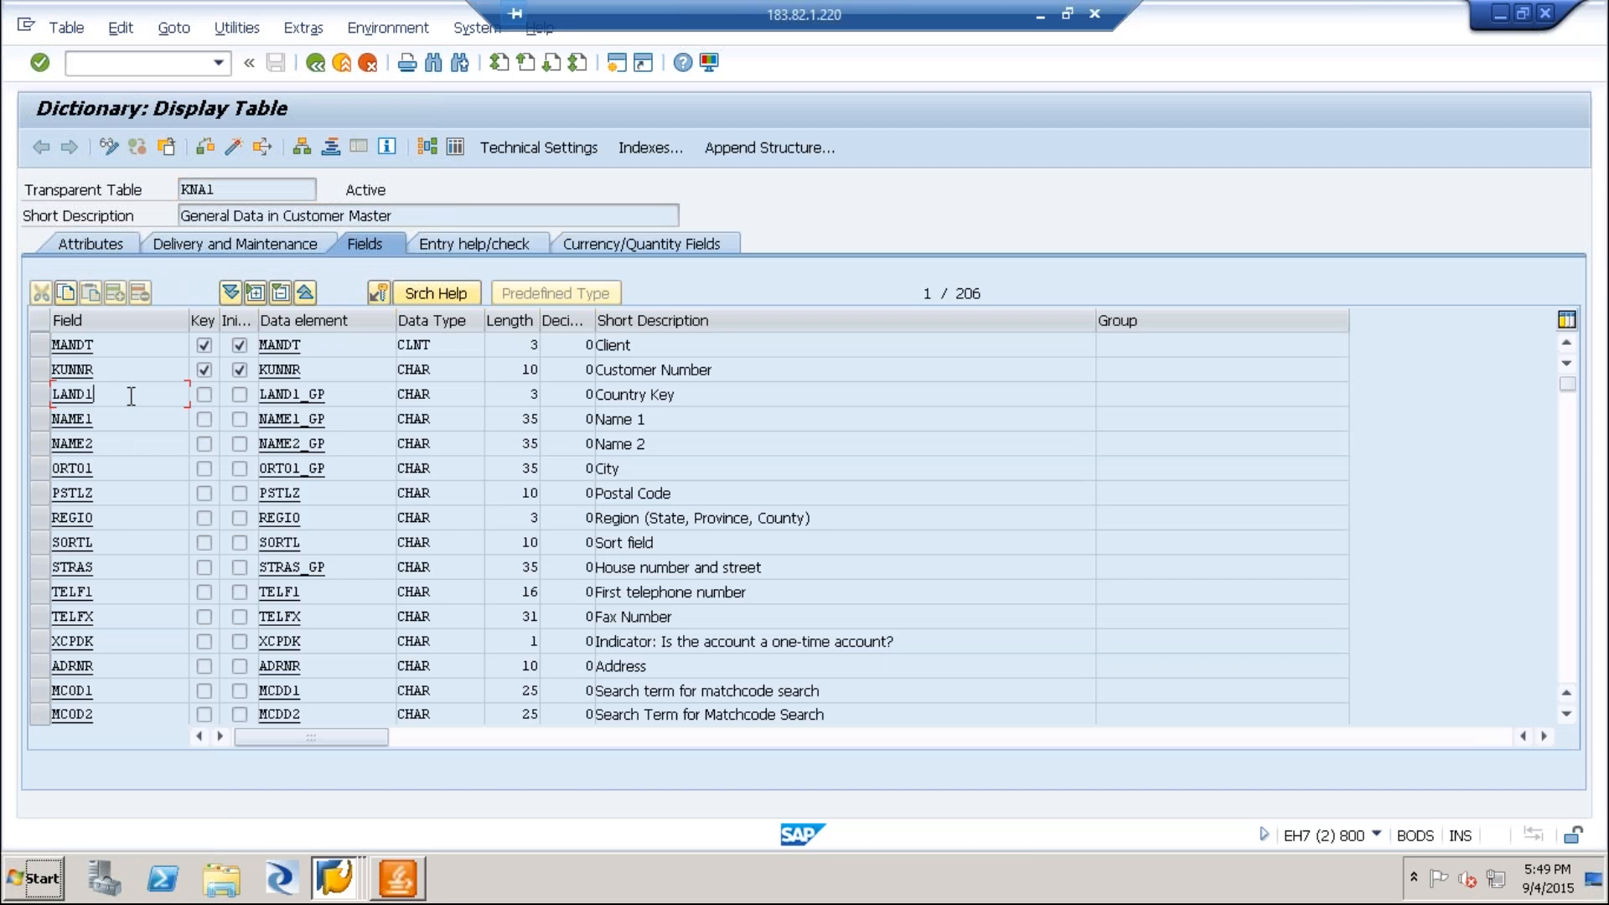
# Copy the field names LAND1 through STRAS from KNA1 into ZVENU_TAB below ZVKUNNR.
pyautogui.hotkey('ctrl', 'y')
pyautogui.moveTo(59, 392); pyautogui.dragTo(76, 570)
pyautogui.hotkey('ctrl', 'c')
pyautogui.hotkey('alt', 'Tab')
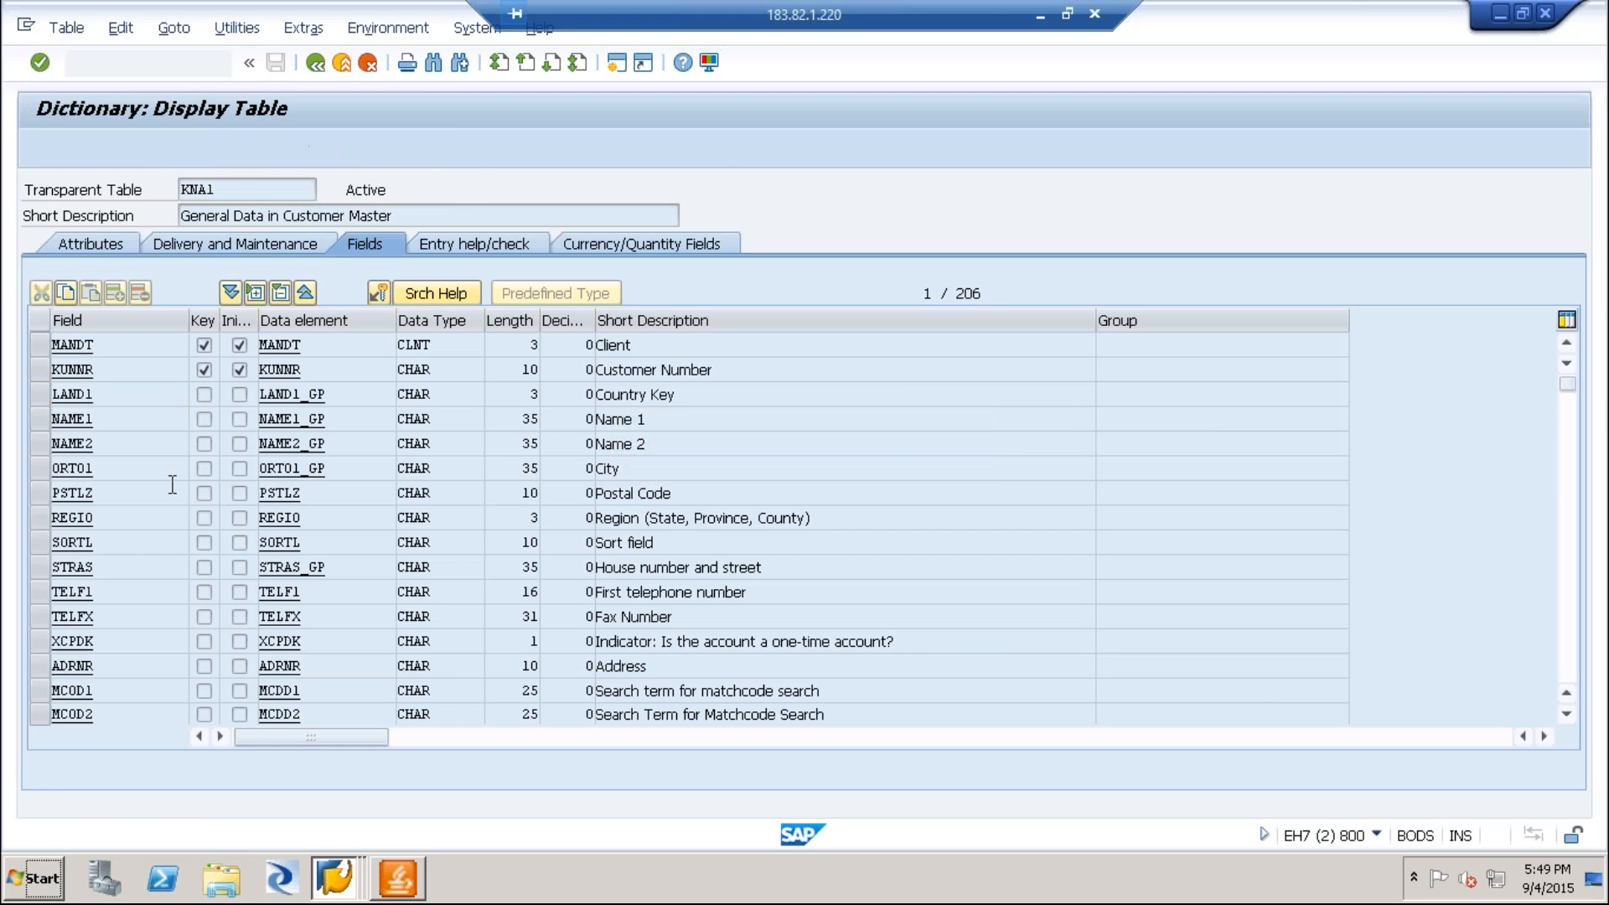
pyautogui.click(135, 394)
pyautogui.hotkey('ctrl', 'v')
# Copy the matching data elements, starting with LAND1_GP, from KNA1 into the new ZVENU_TAB field rows.
pyautogui.hotkey('alt', 'Tab')
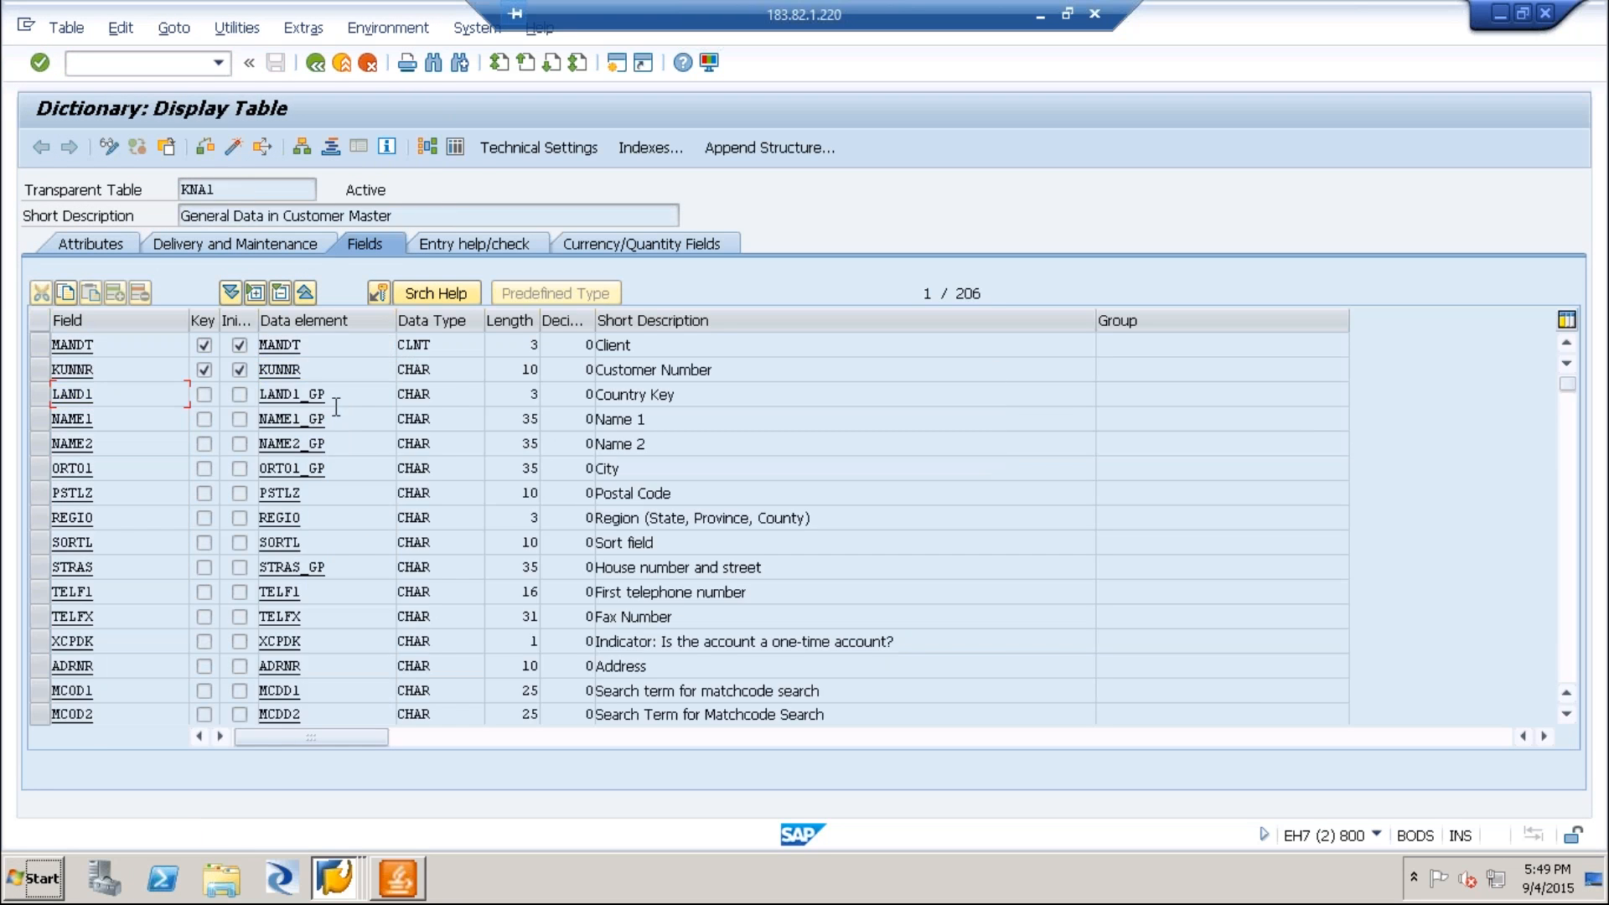
pyautogui.hotkey('ctrl', 'y')
pyautogui.moveTo(266, 390); pyautogui.dragTo(302, 549)
pyautogui.hotkey('ctrl', 'c')
pyautogui.hotkey('alt', 'Tab')
pyautogui.click(330, 394)
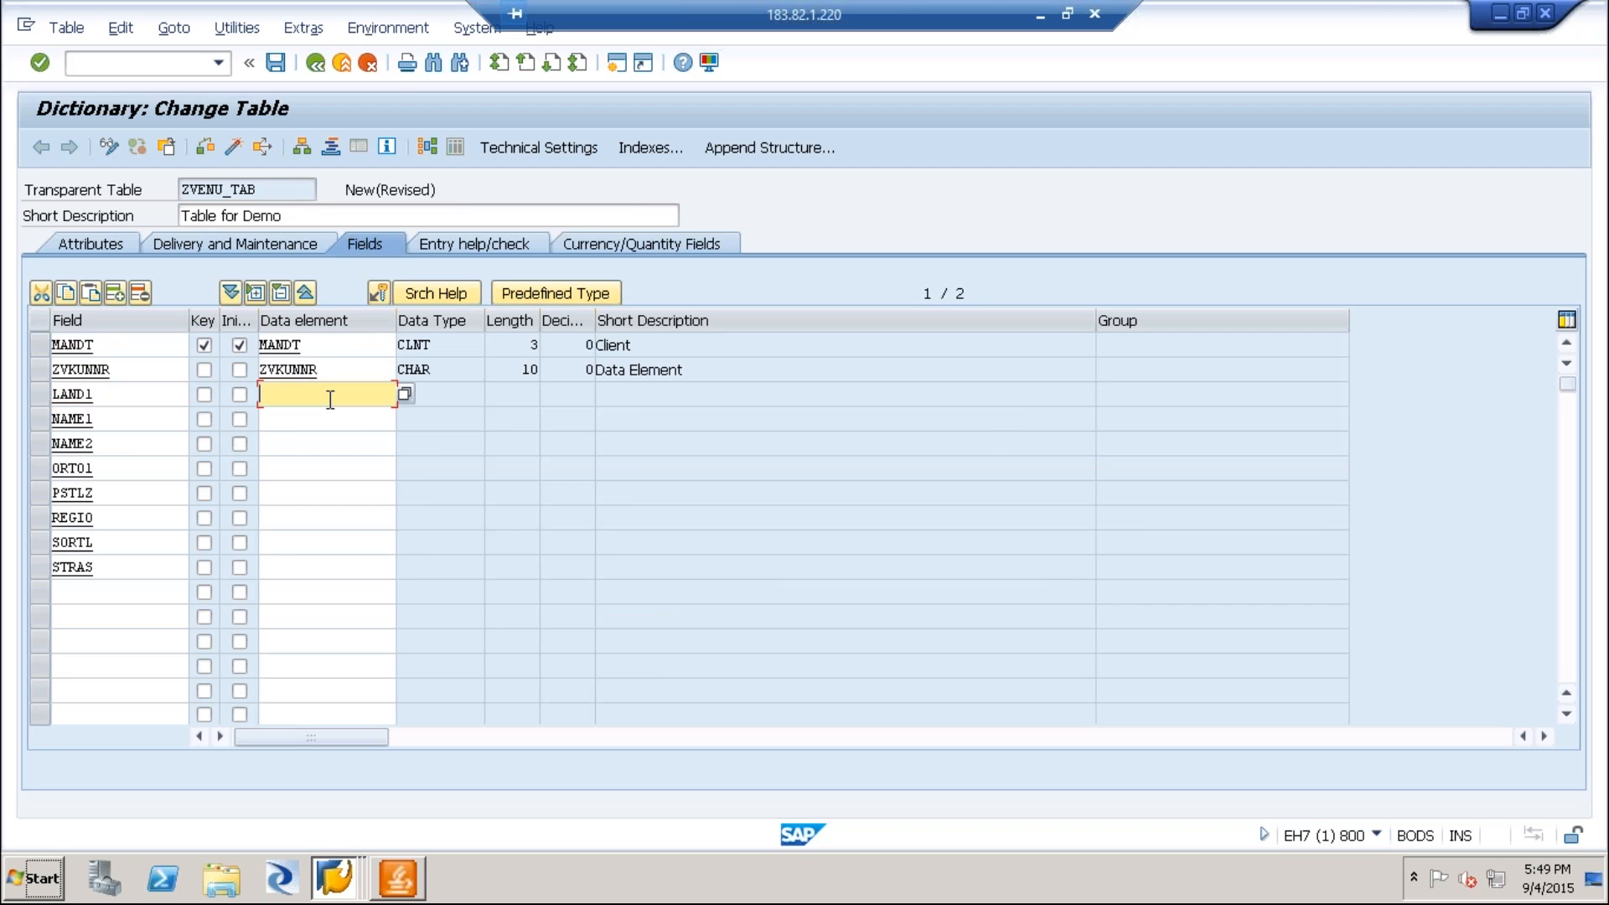
pyautogui.hotkey('ctrl', 'v')
pyautogui.hotkey('alt', 'Tab')
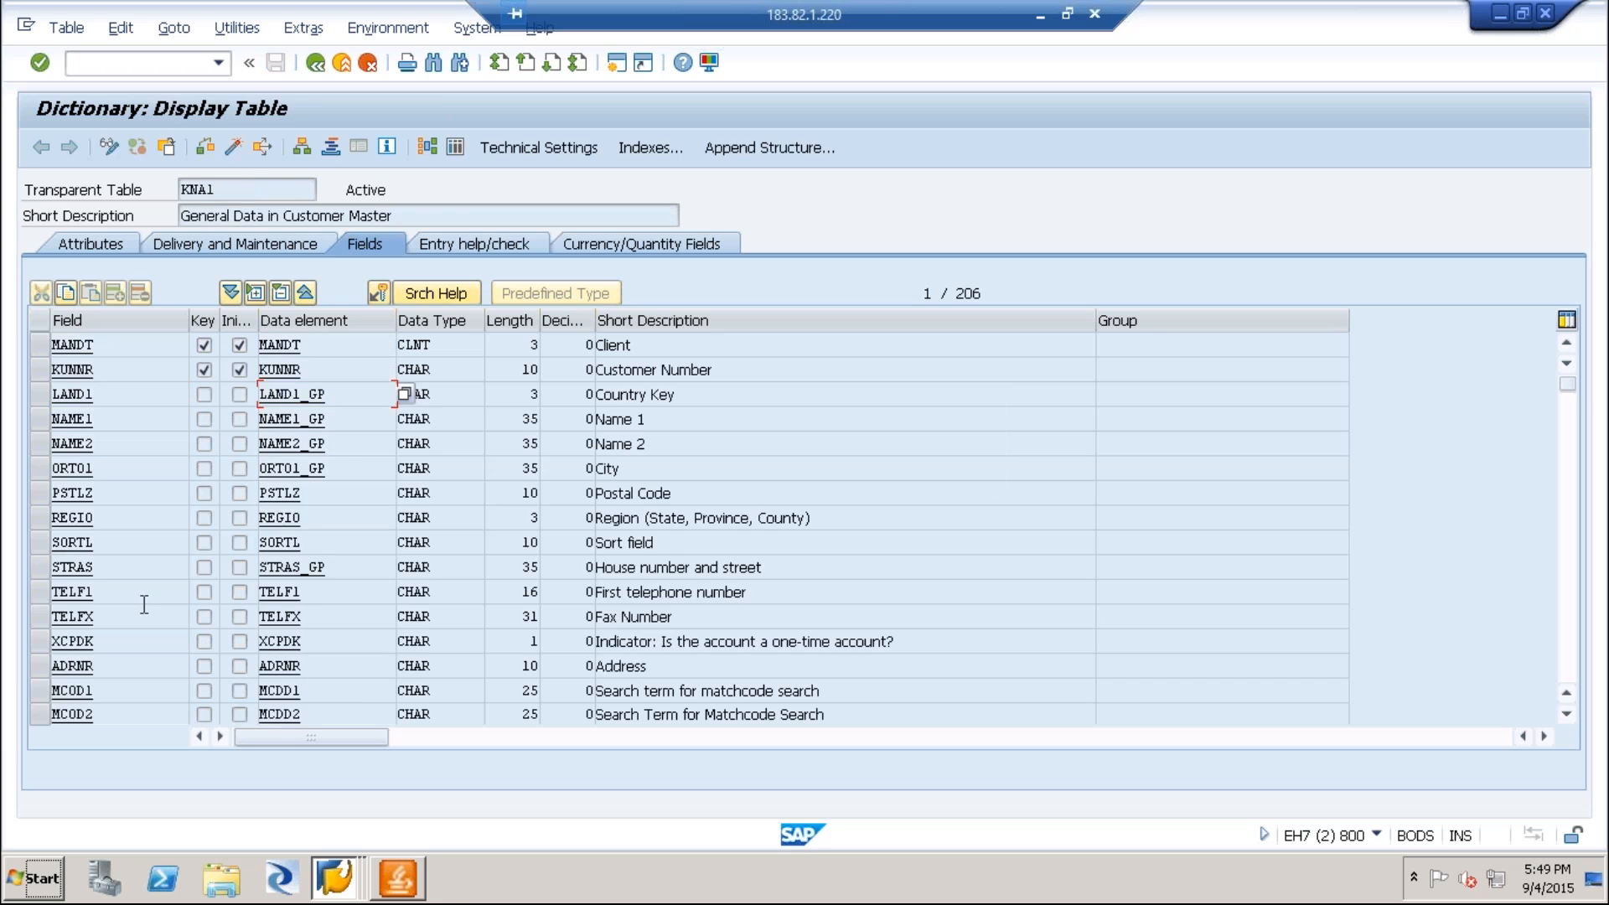
# Copy the data element STRAS_GP from KNA1 into the STRAS row of ZVENU_TAB and save the table.
pyautogui.moveTo(349, 566); pyautogui.dragTo(260, 567)
pyautogui.hotkey('ctrl', 'c')
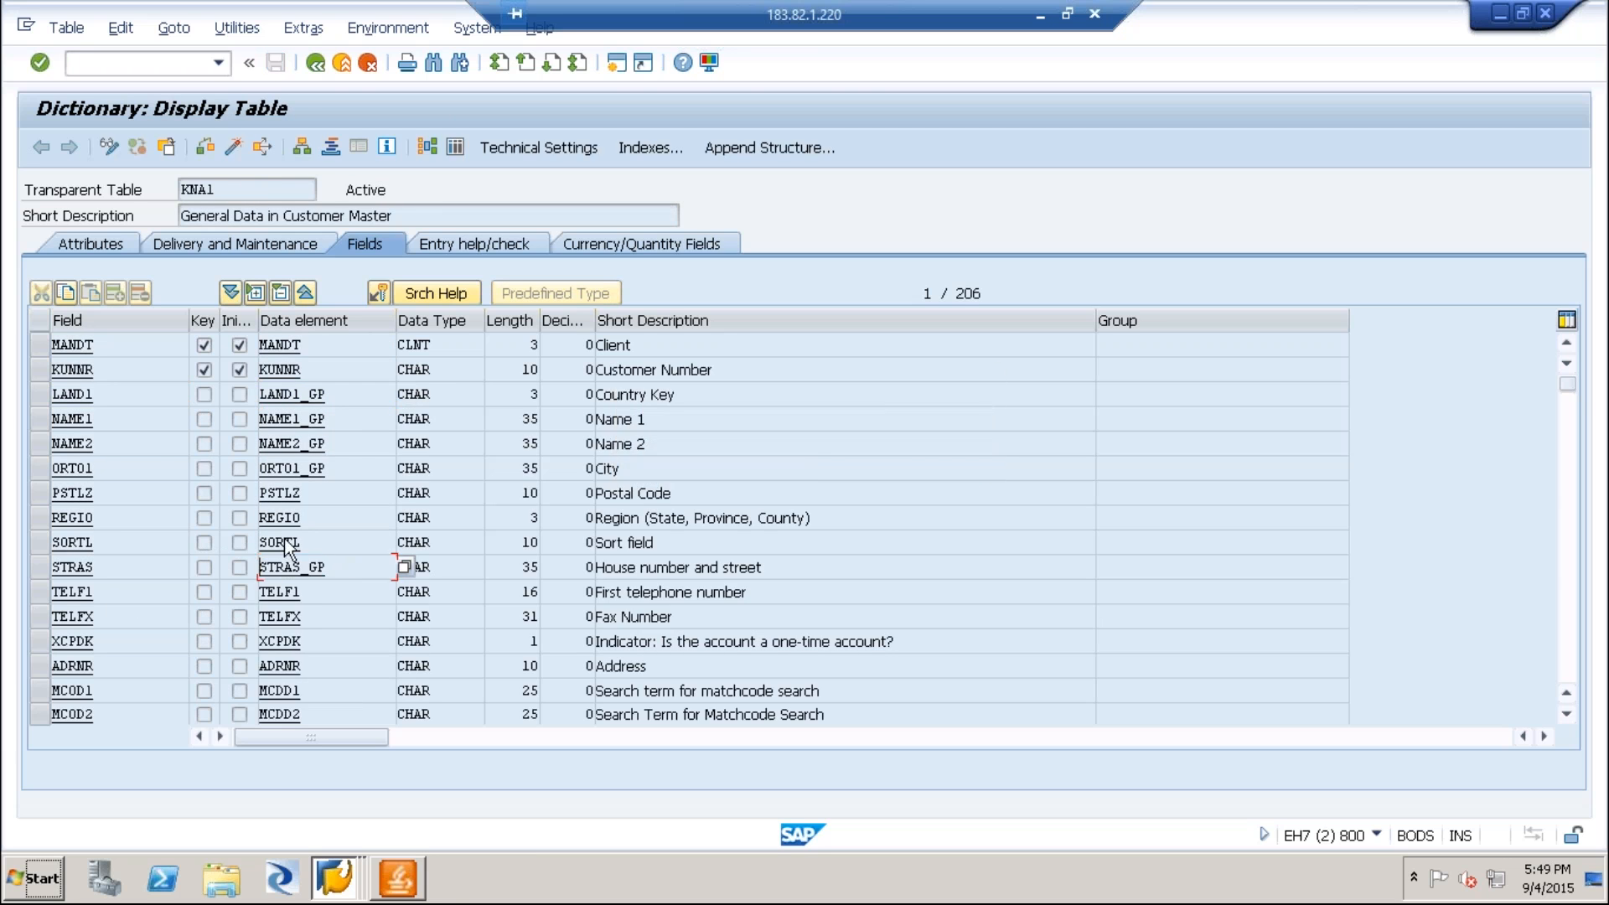
pyautogui.hotkey('alt', 'Tab')
pyautogui.click(299, 566)
pyautogui.hotkey('ctrl', 'v')
pyautogui.press('Return')
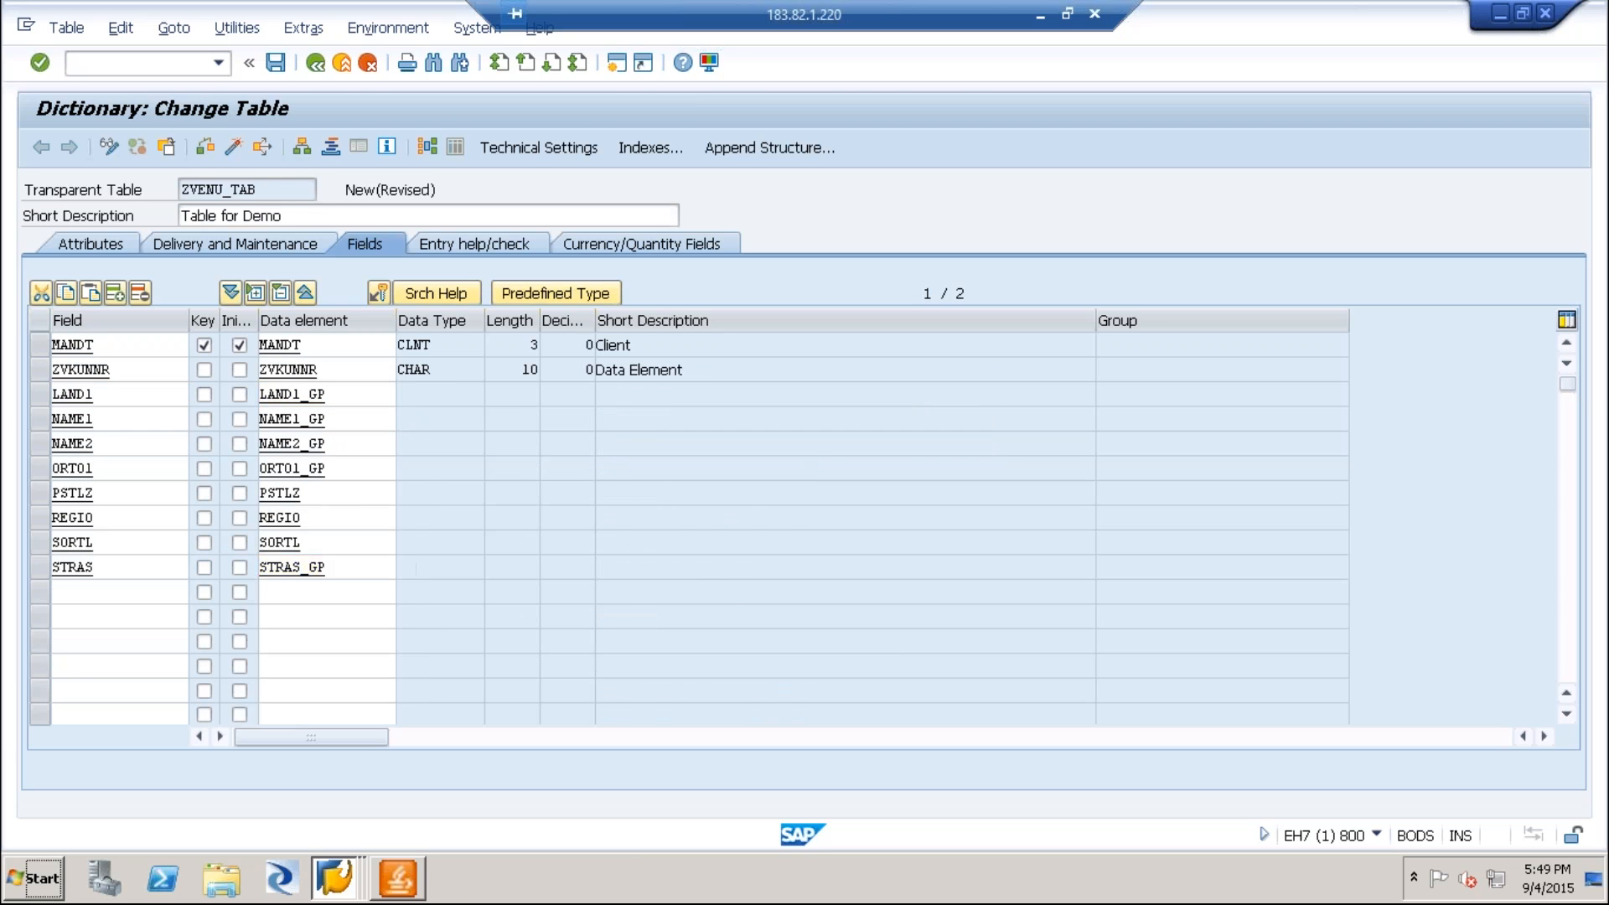
pyautogui.click(289, 400)
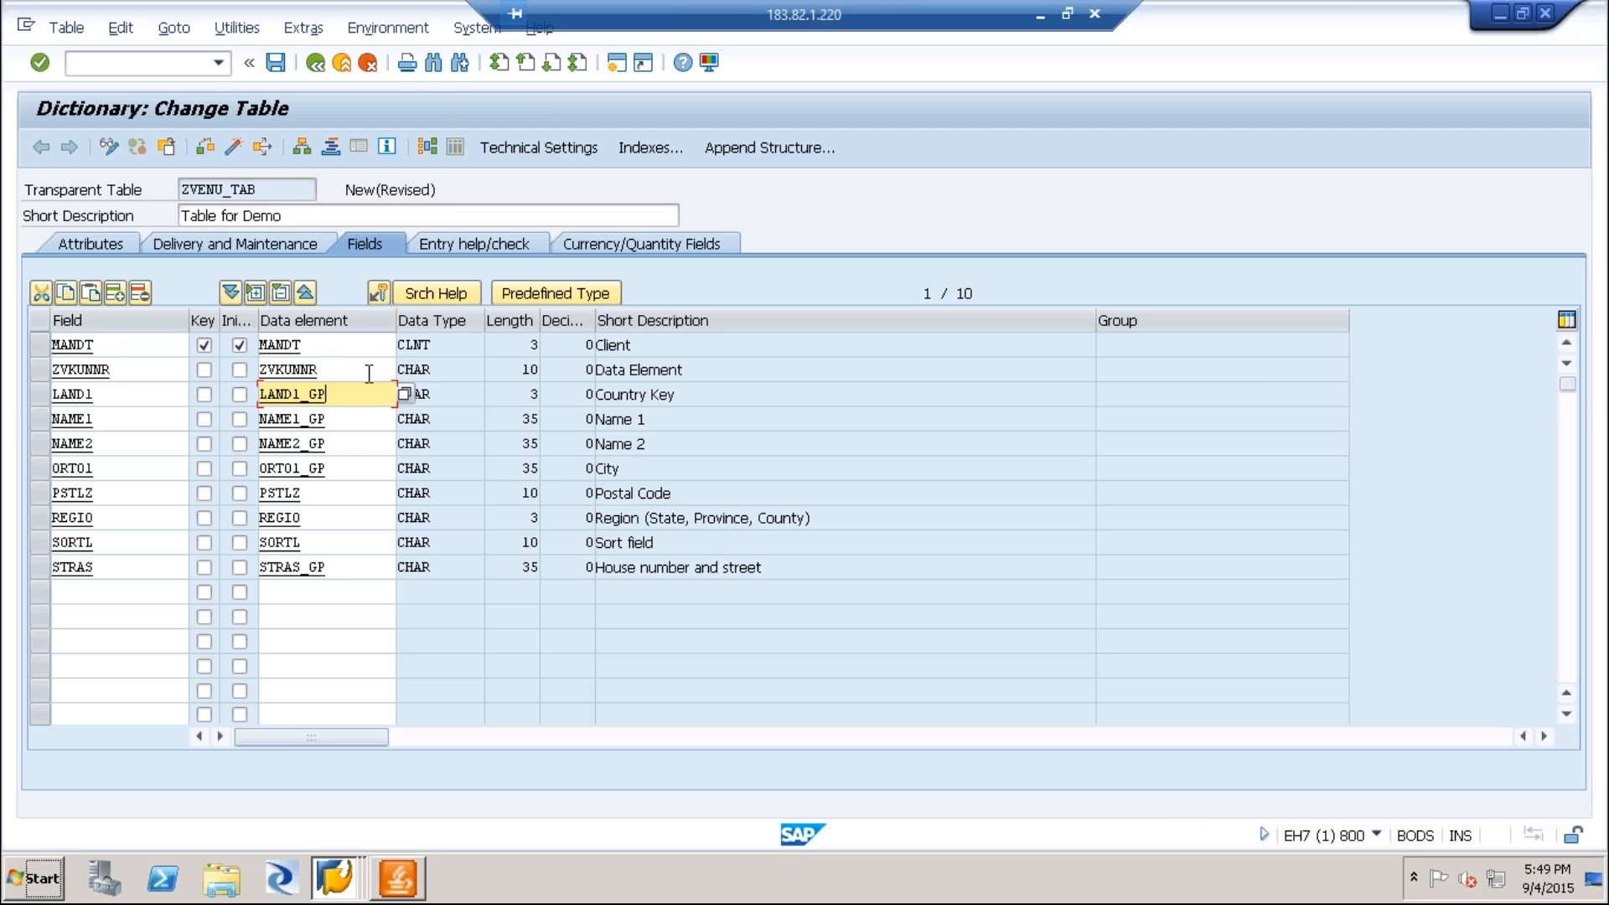
pyautogui.click(276, 63)
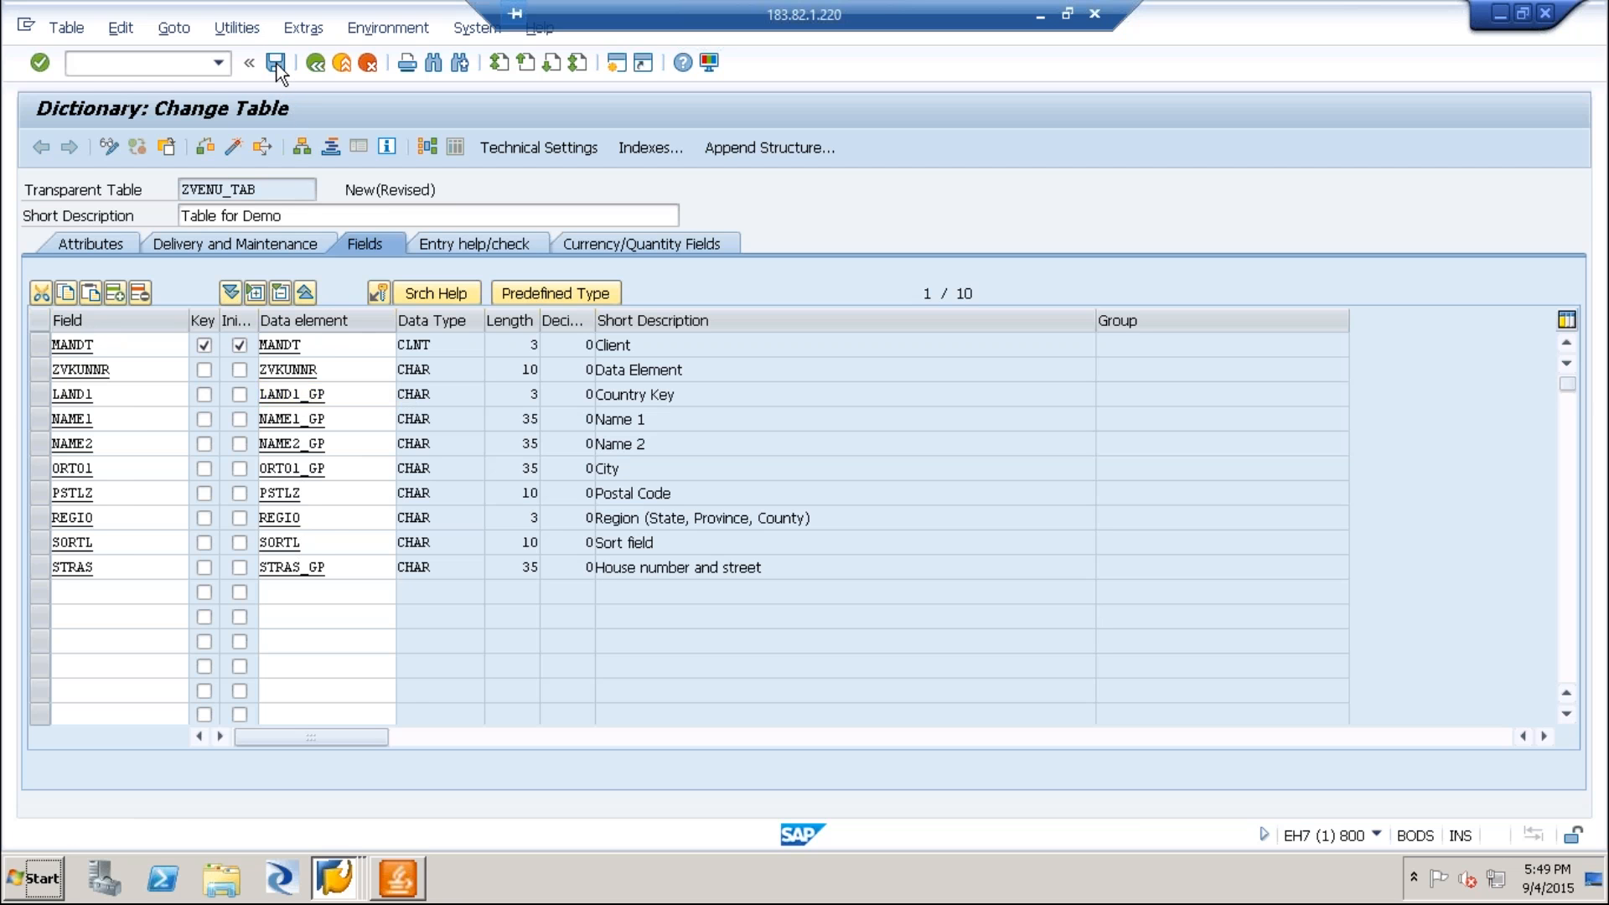
# Maintain the technical settings of ZVENU_TAB with data class APPL0 and size category 1, and save them.
pyautogui.click(233, 149)
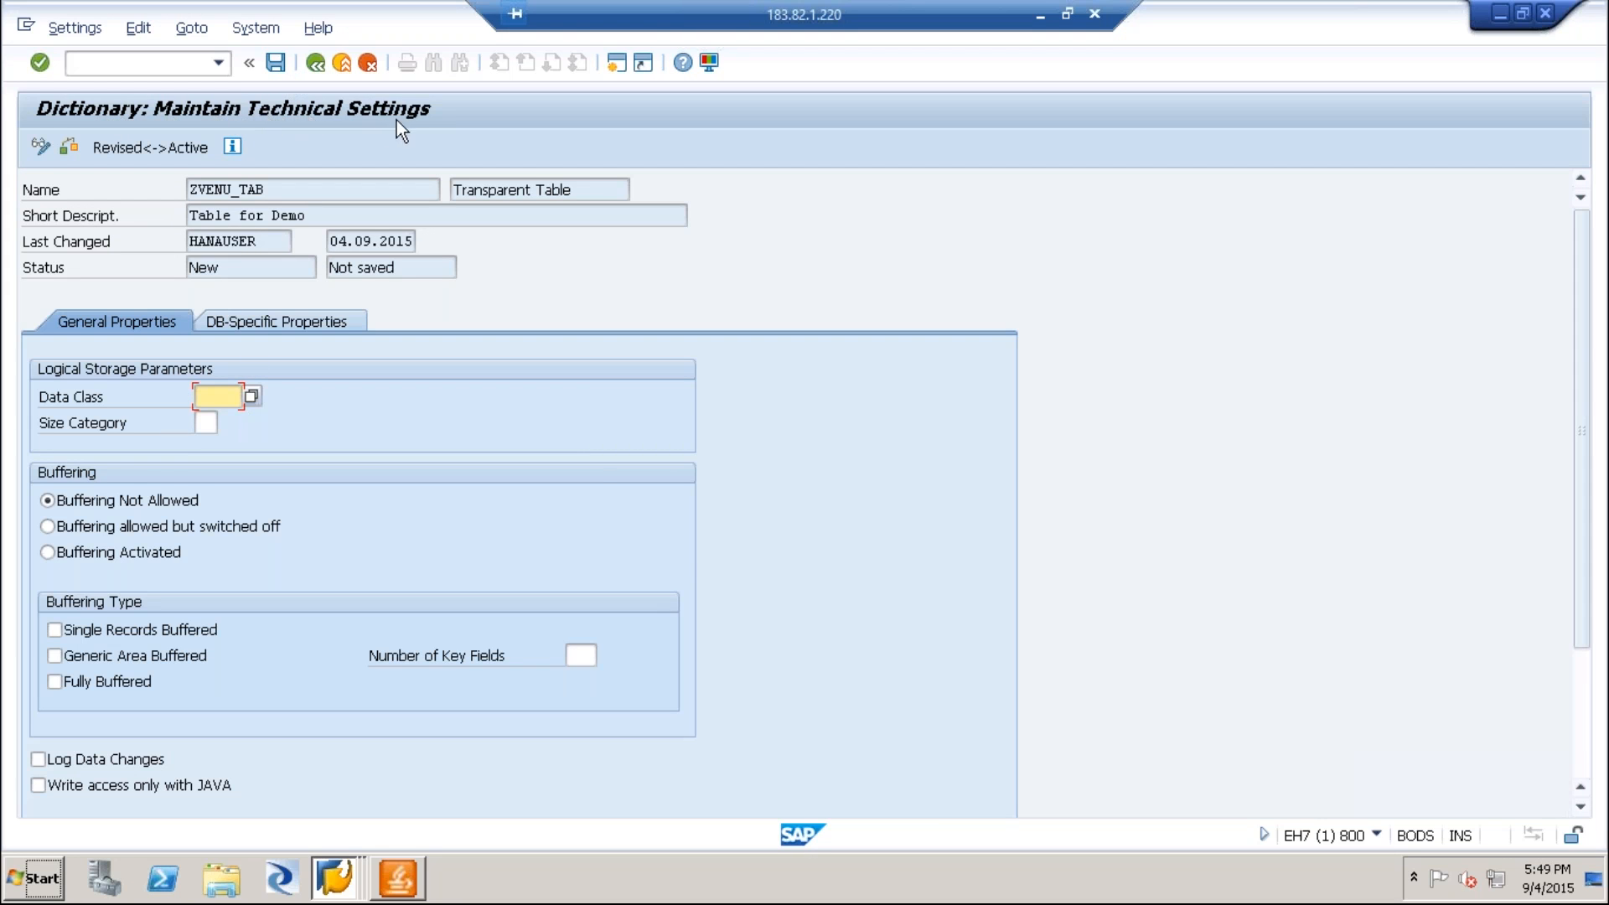
pyautogui.click(319, 62)
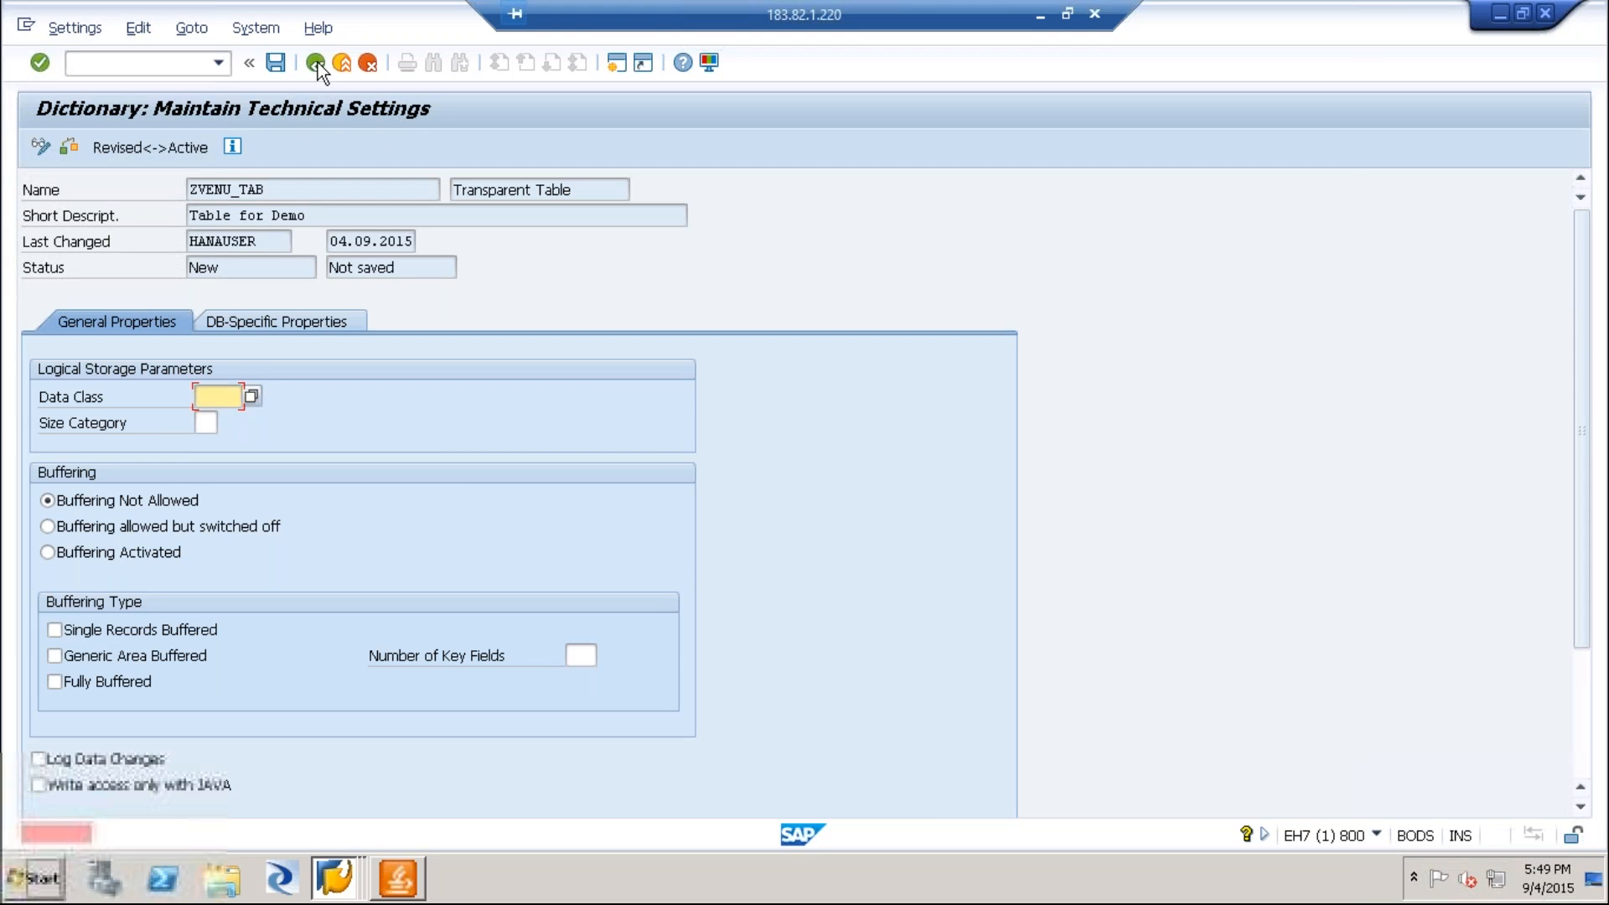
pyautogui.click(251, 396)
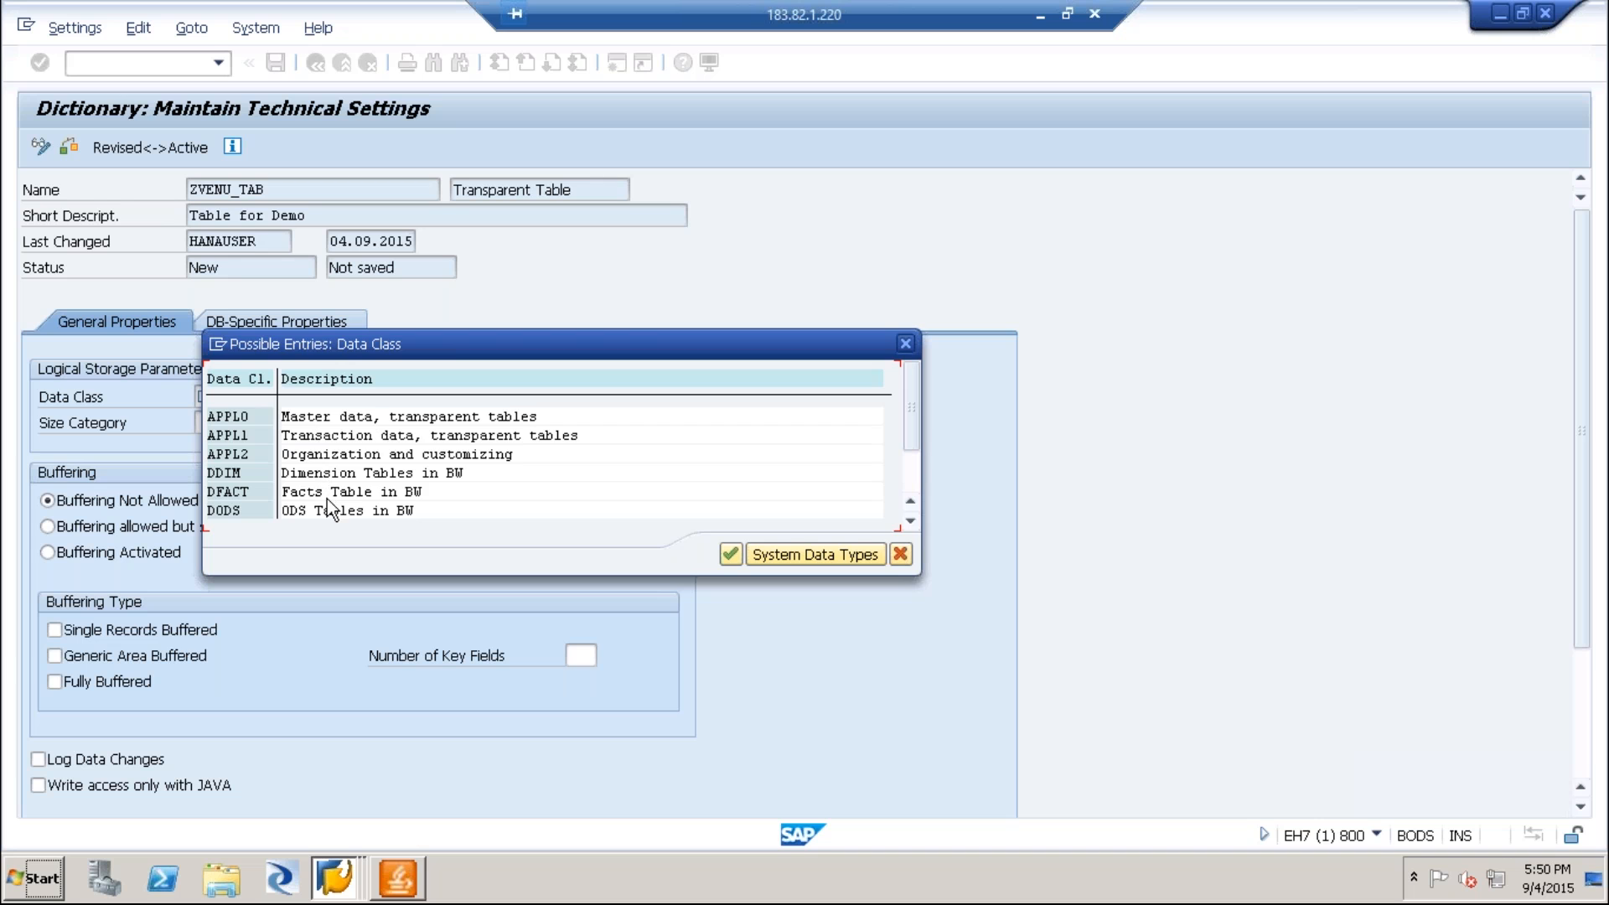
pyautogui.doubleClick(253, 417)
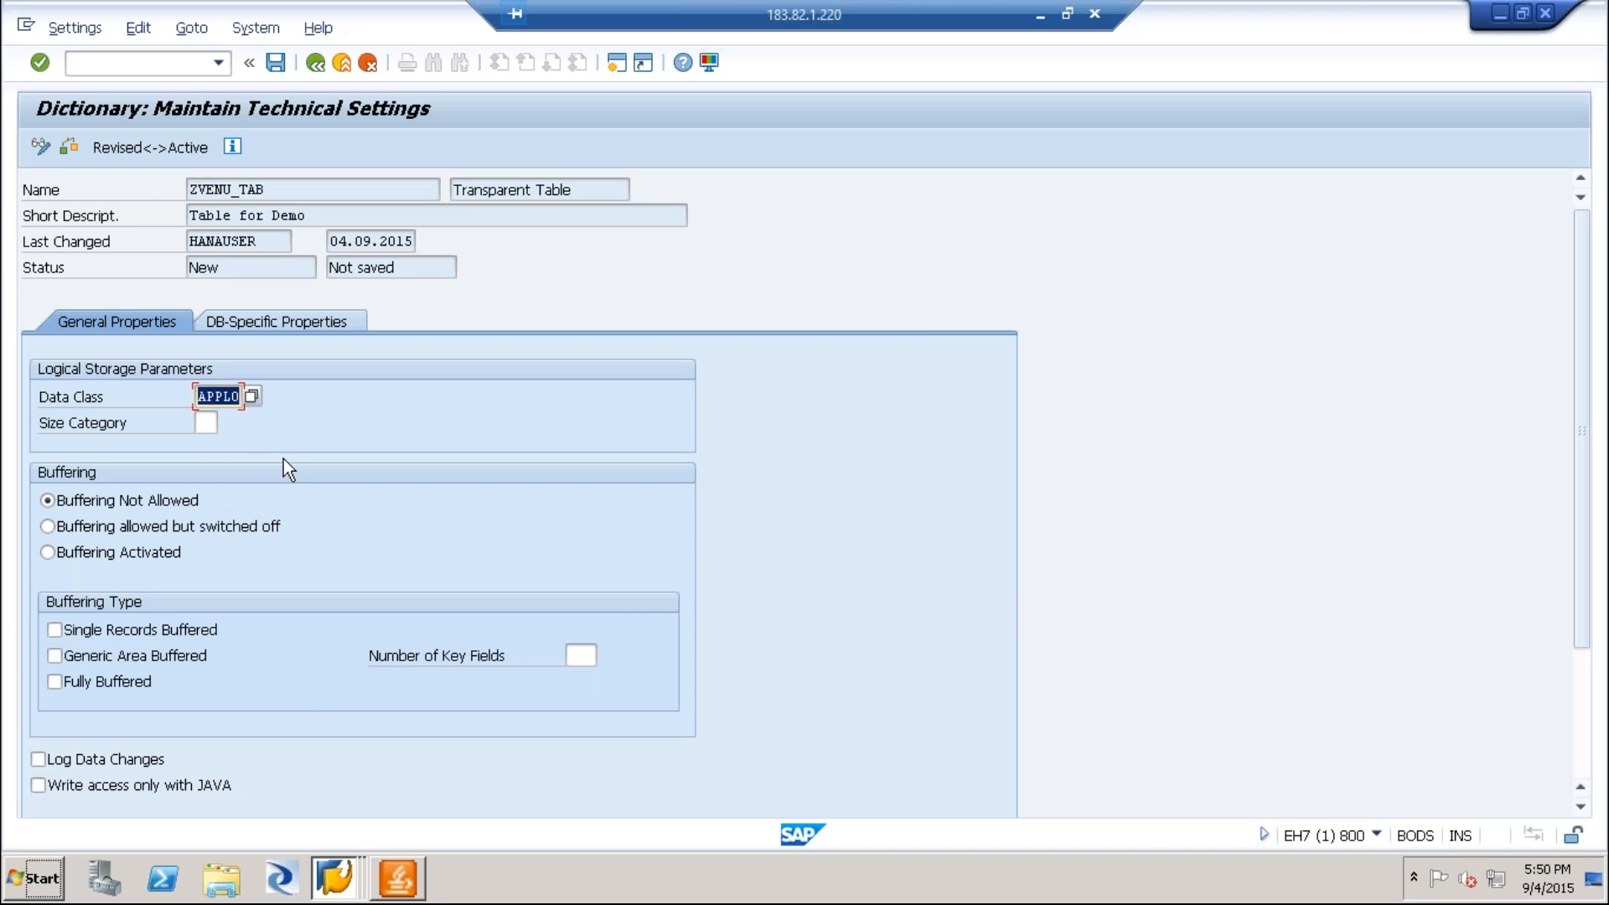
pyautogui.click(208, 424)
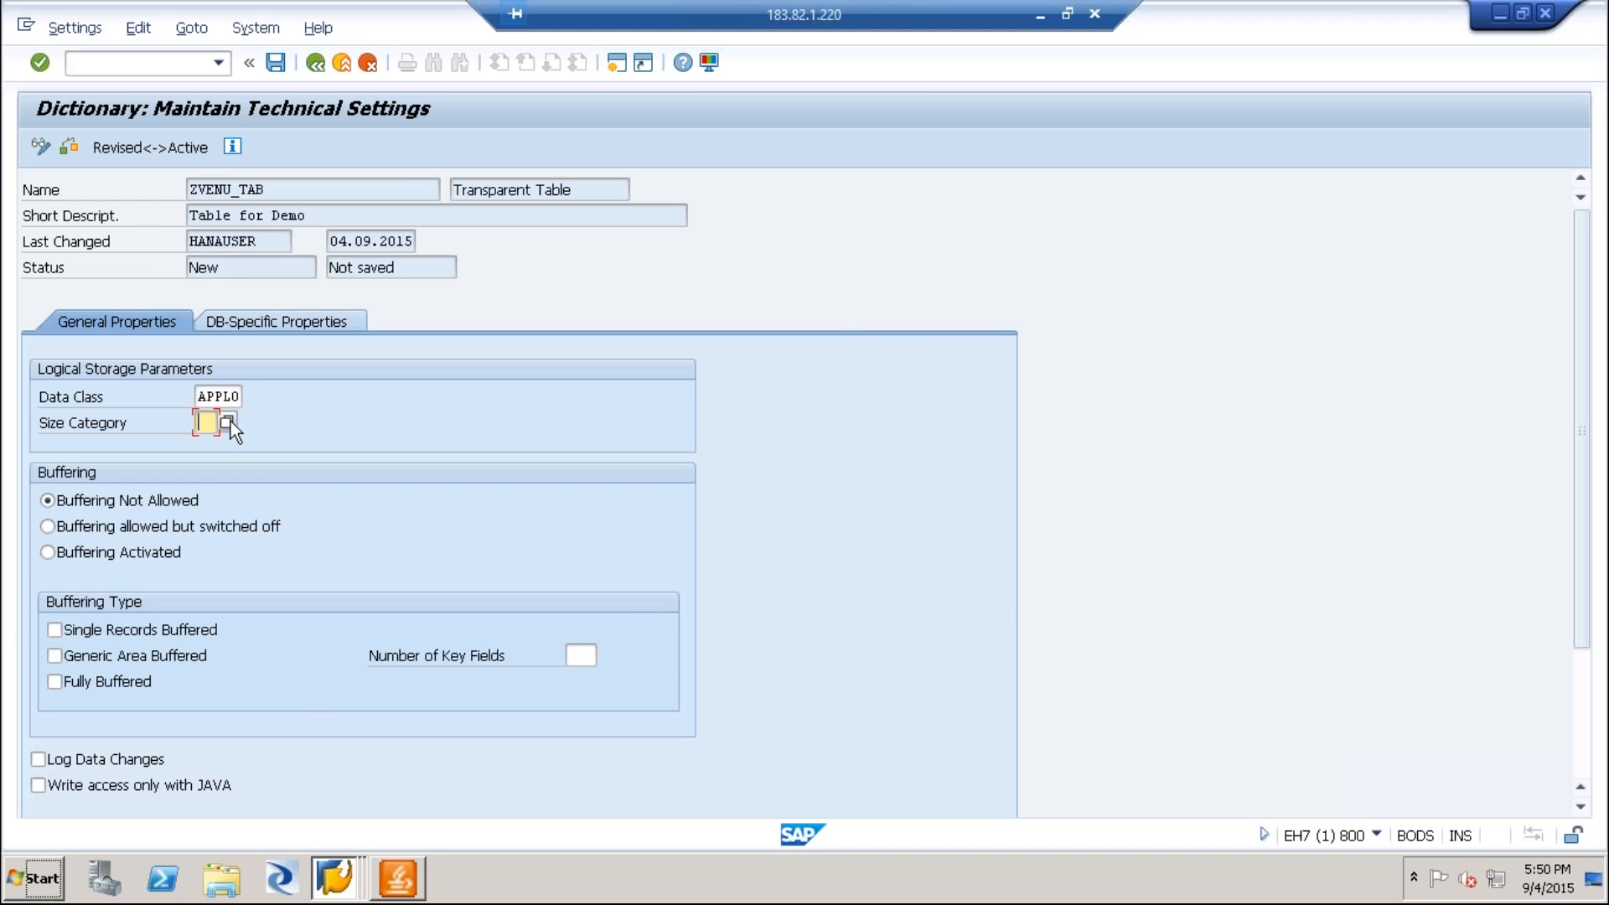
pyautogui.click(228, 422)
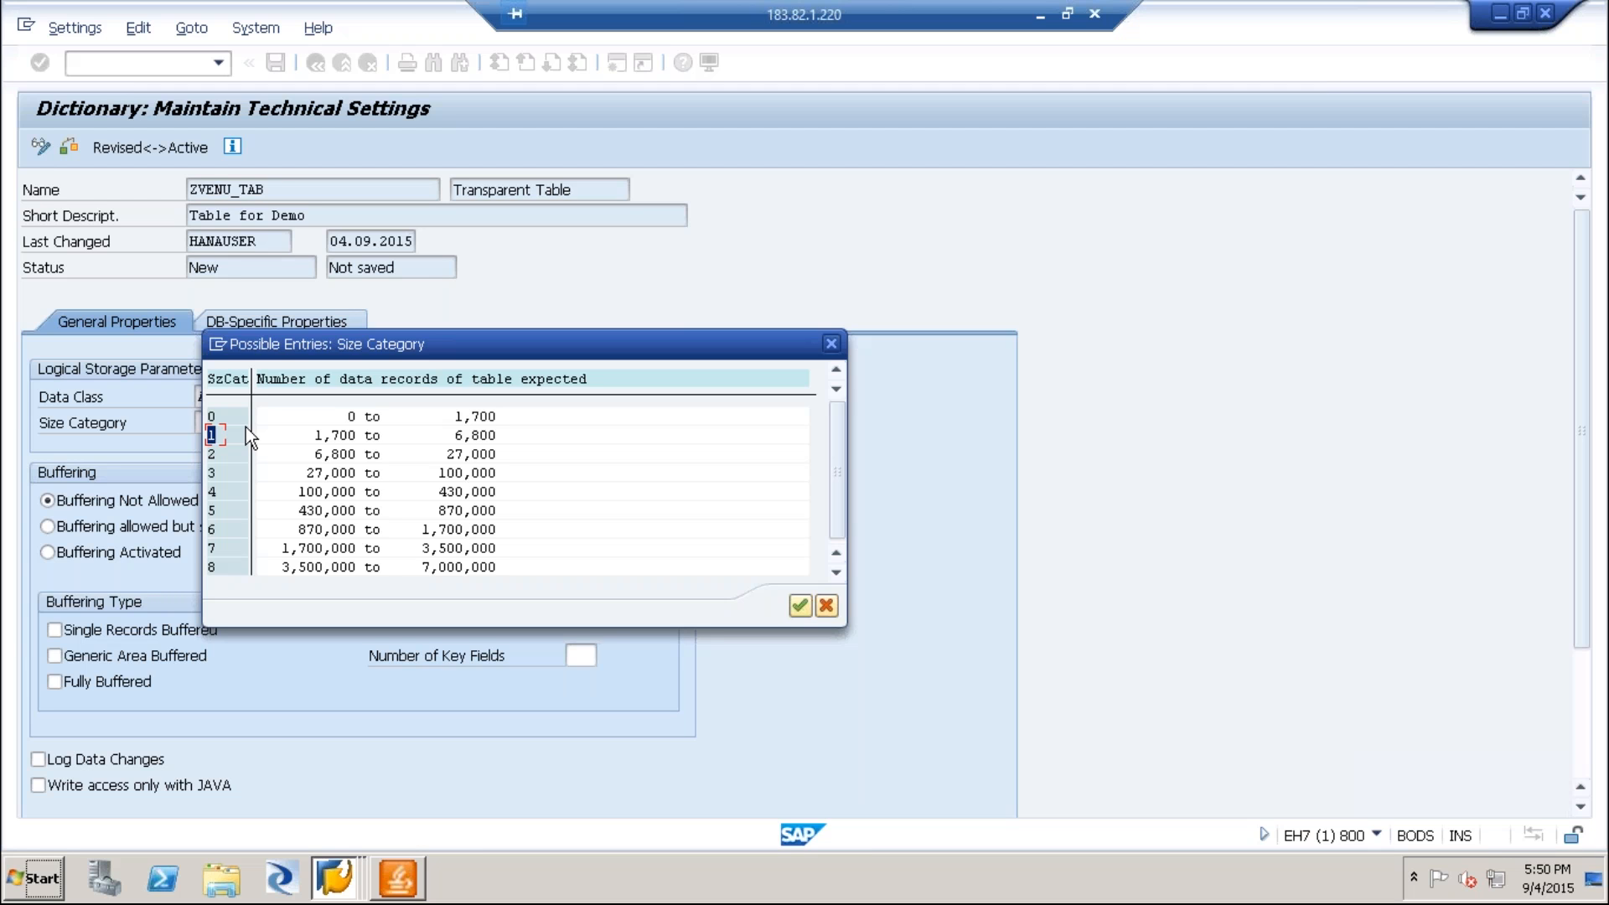
pyautogui.doubleClick(221, 437)
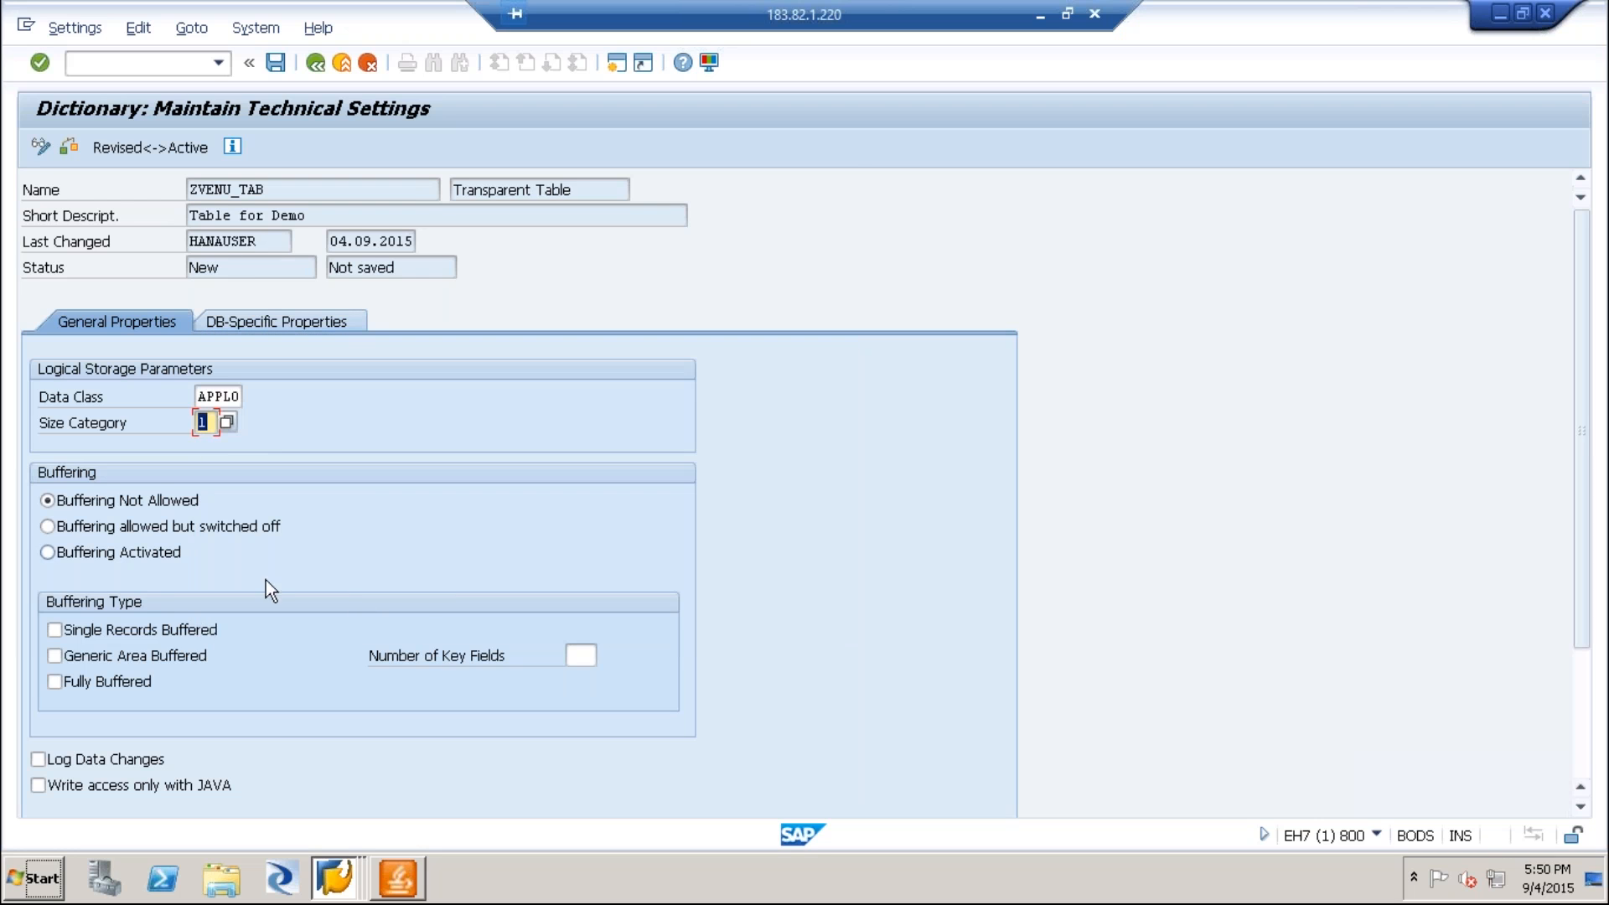
pyautogui.click(263, 421)
pyautogui.click(211, 424)
pyautogui.click(276, 62)
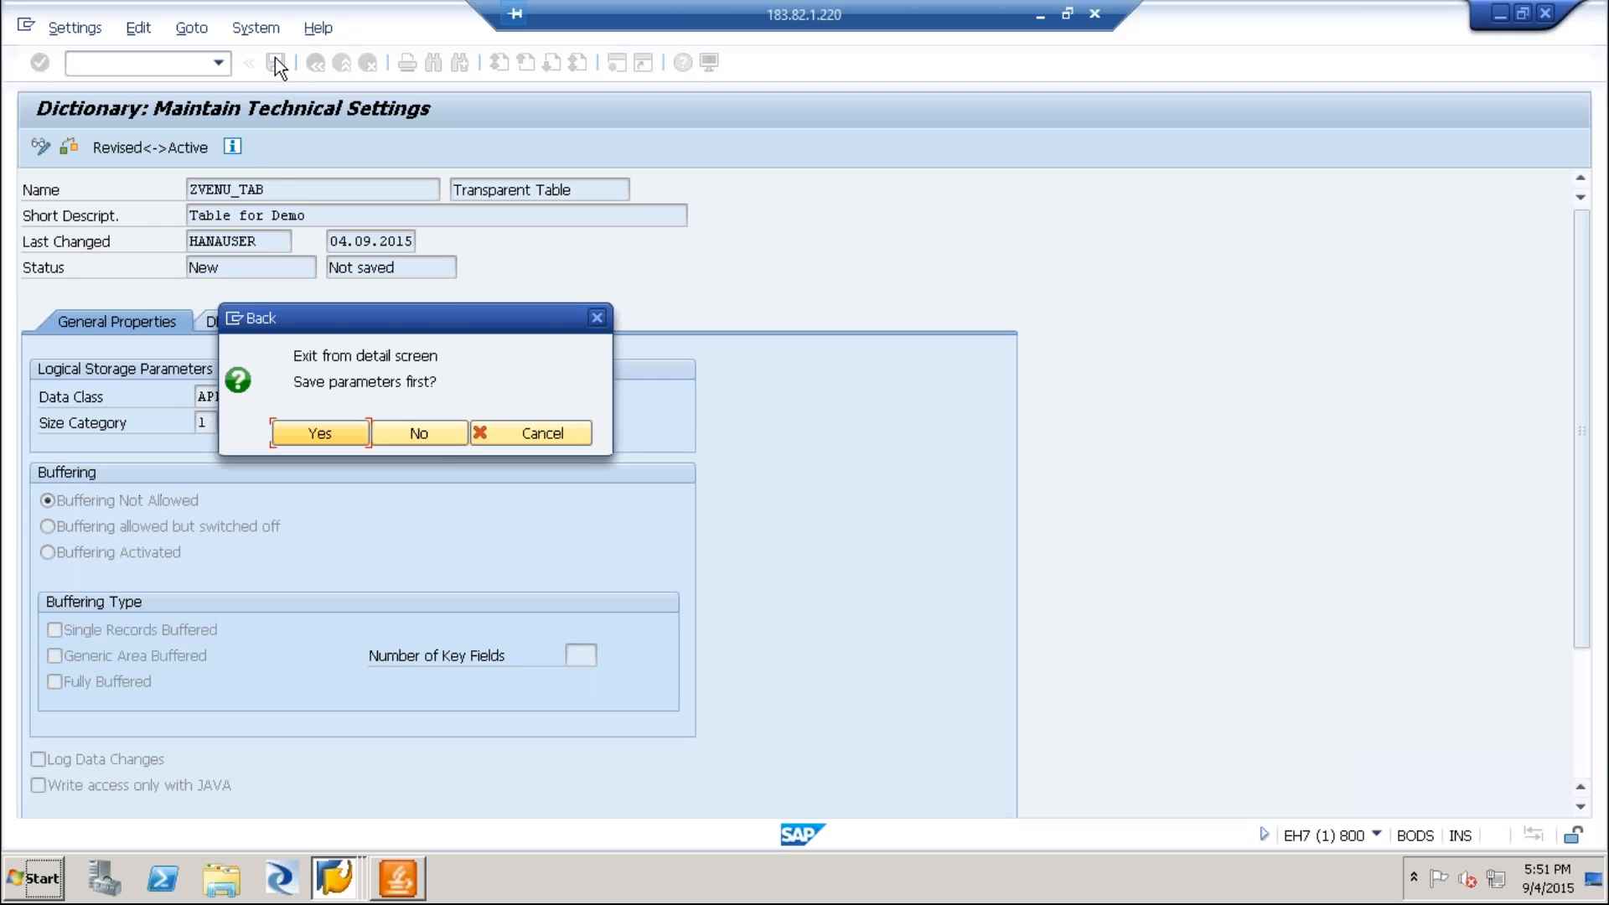
pyautogui.click(315, 443)
# Activate ZVENU_TAB, view its activation log, and repeat the activation without displaying the log.
pyautogui.click(835, 838)
pyautogui.click(300, 459)
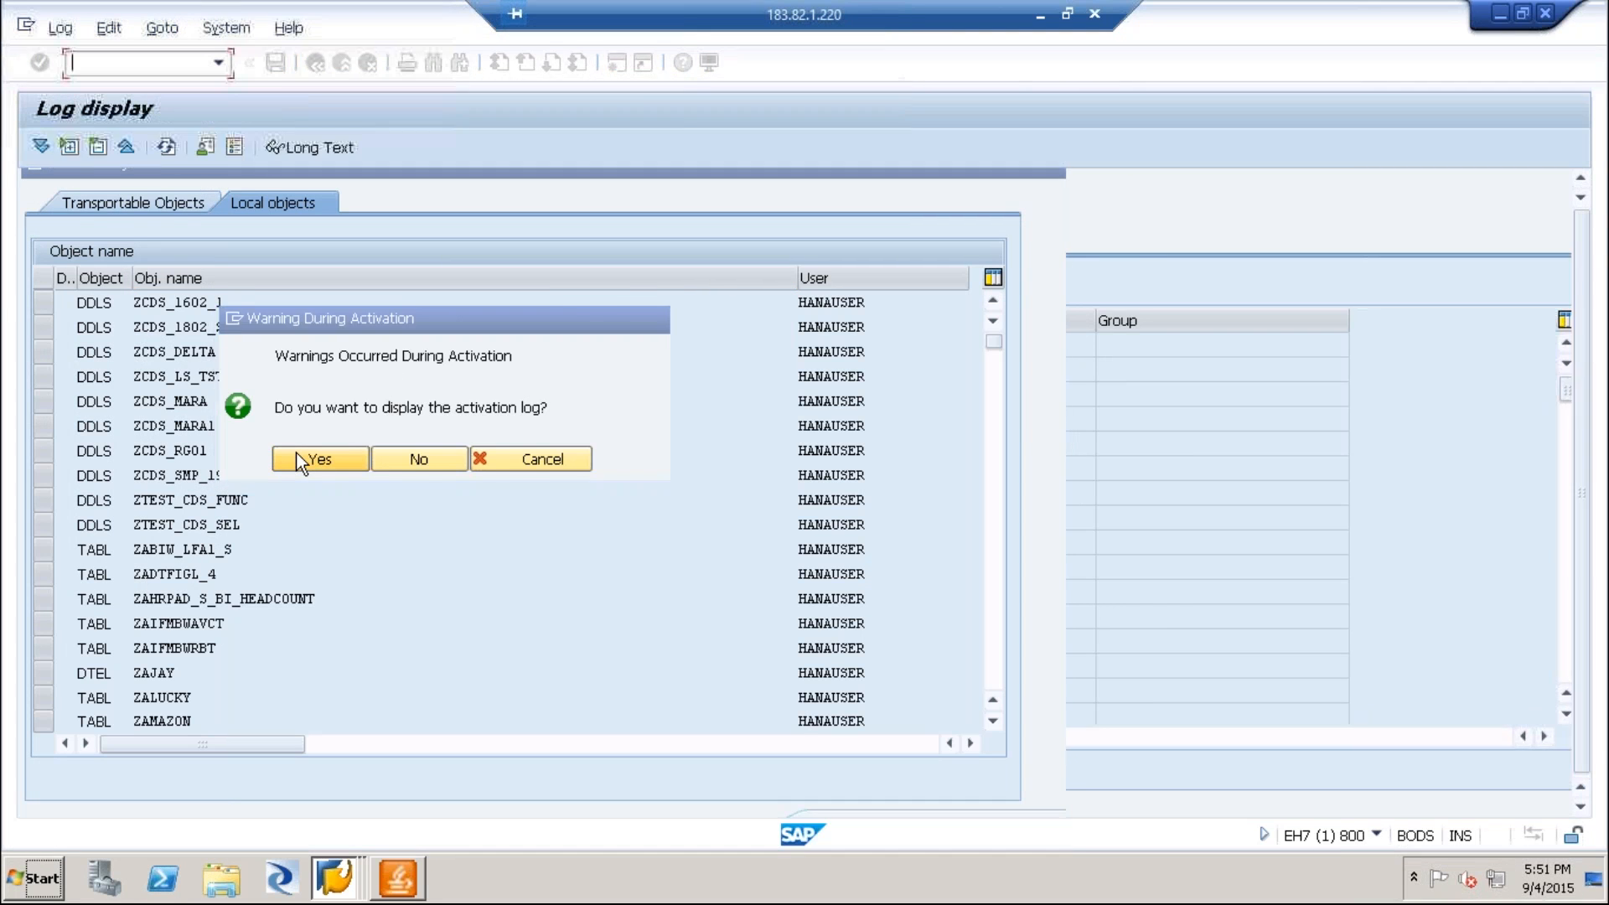
pyautogui.click(315, 63)
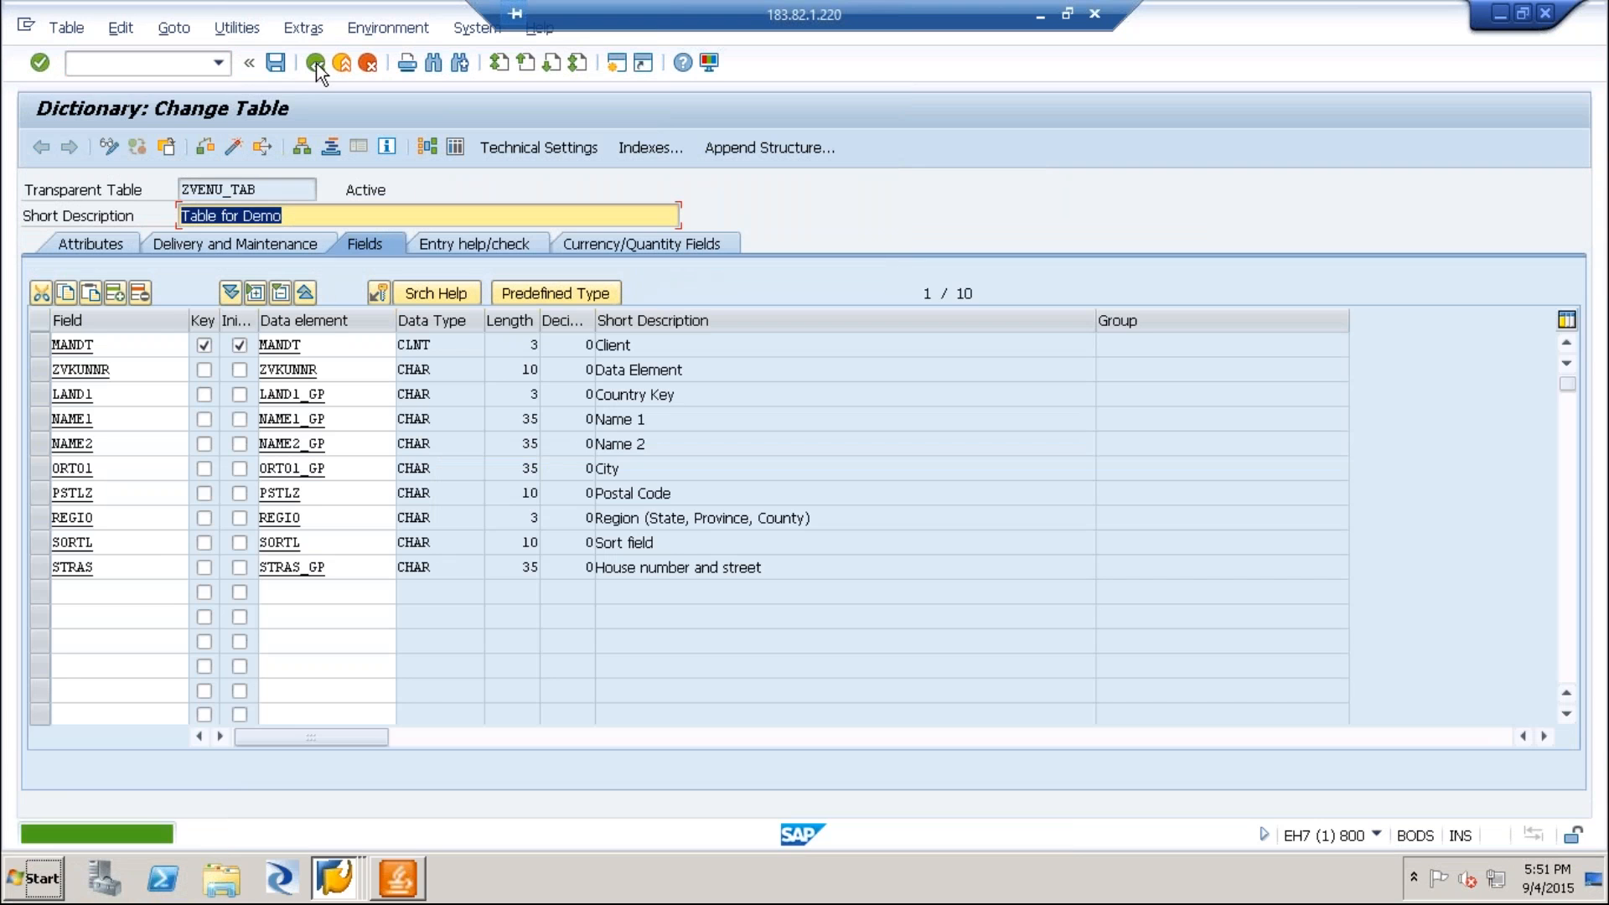
pyautogui.click(233, 147)
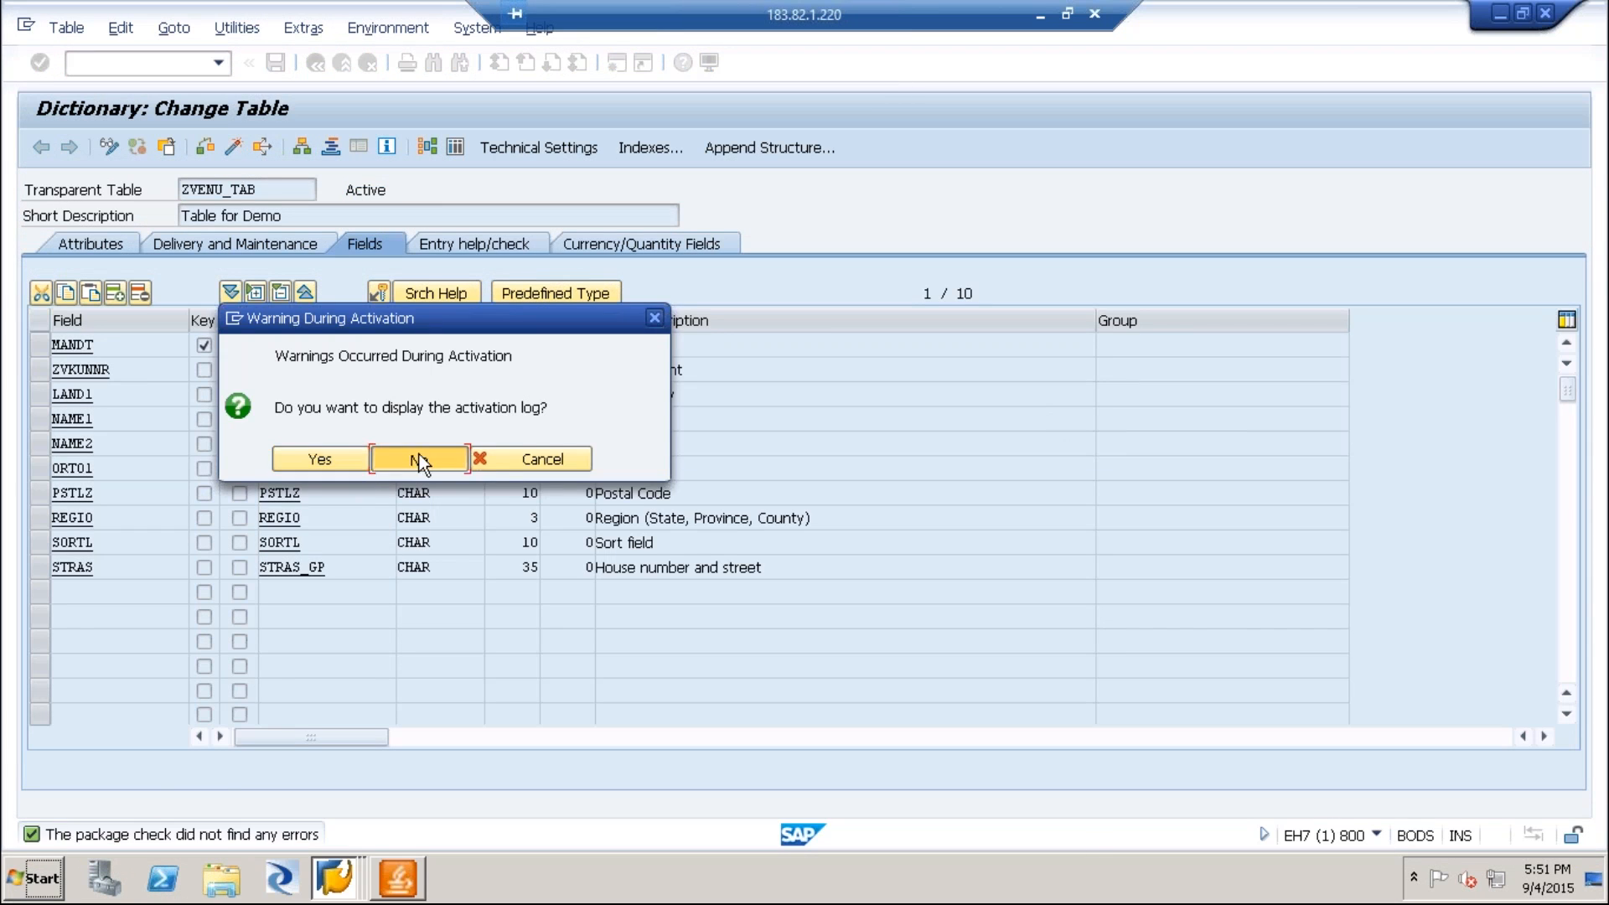
pyautogui.click(417, 459)
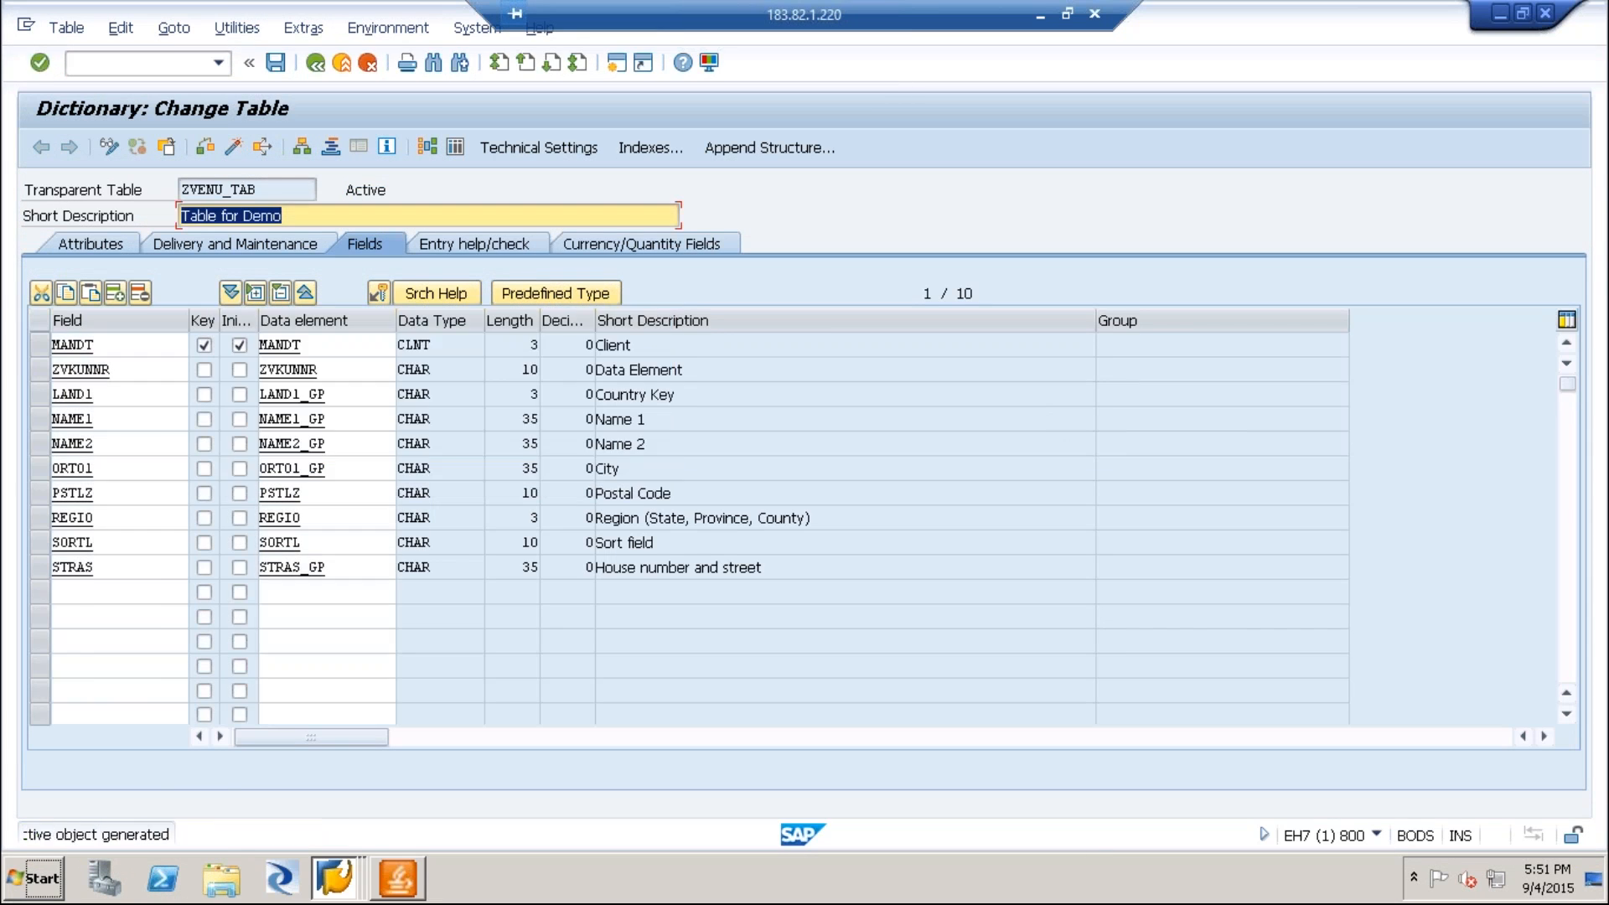
# Open the contents of ZVENU_TAB in the Data Browser and run the selection without any criteria.
pyautogui.doubleClick(295, 190)
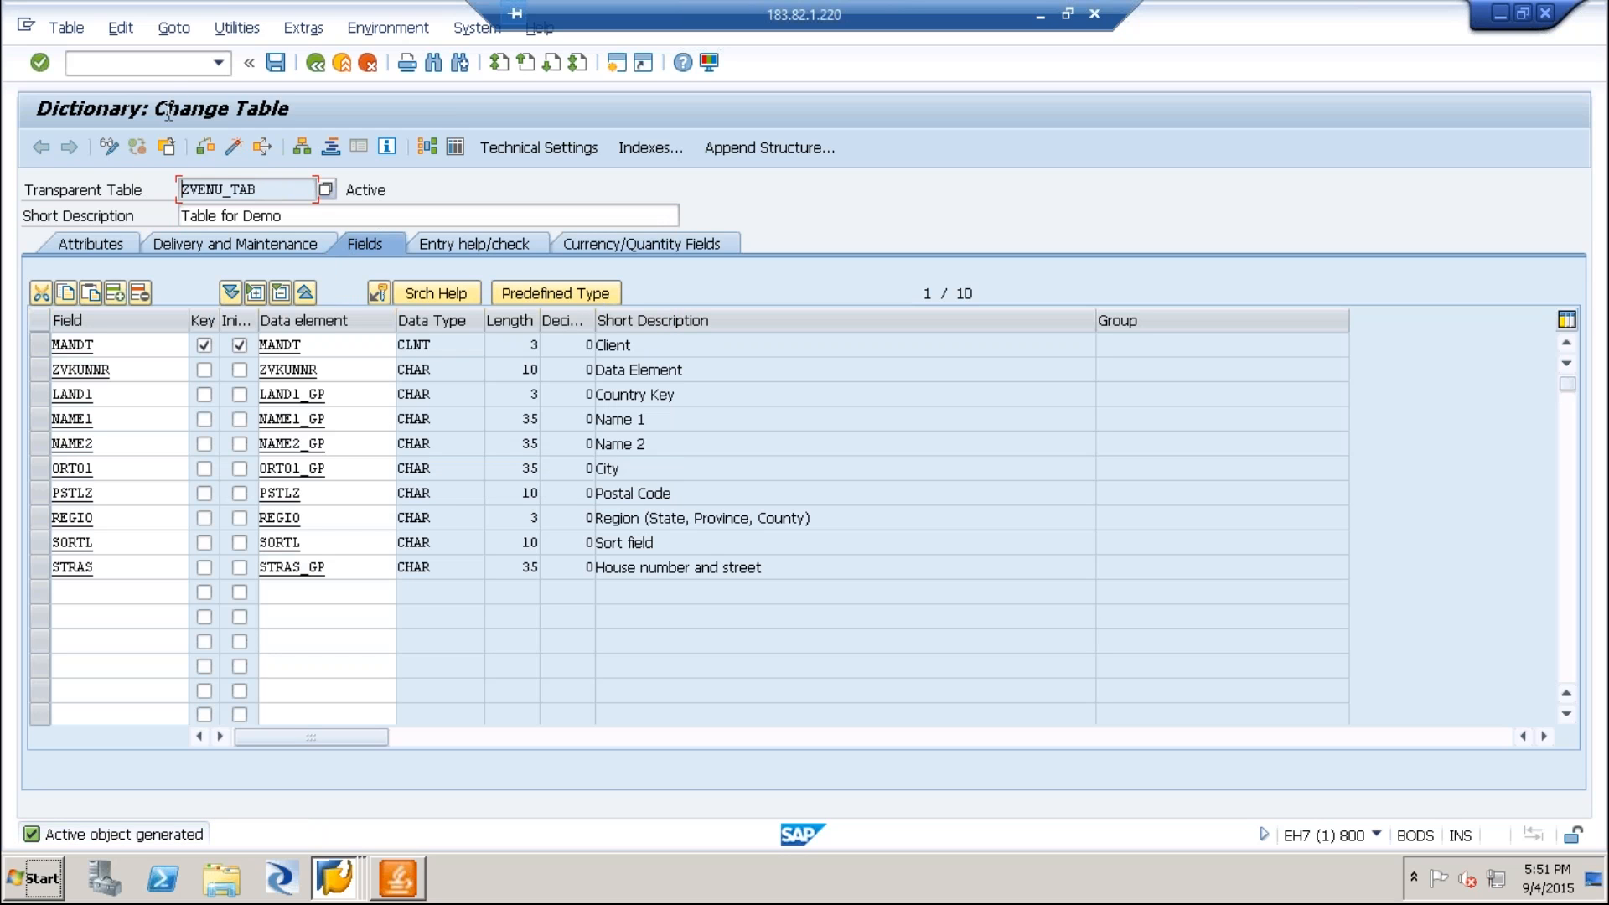
pyautogui.click(456, 147)
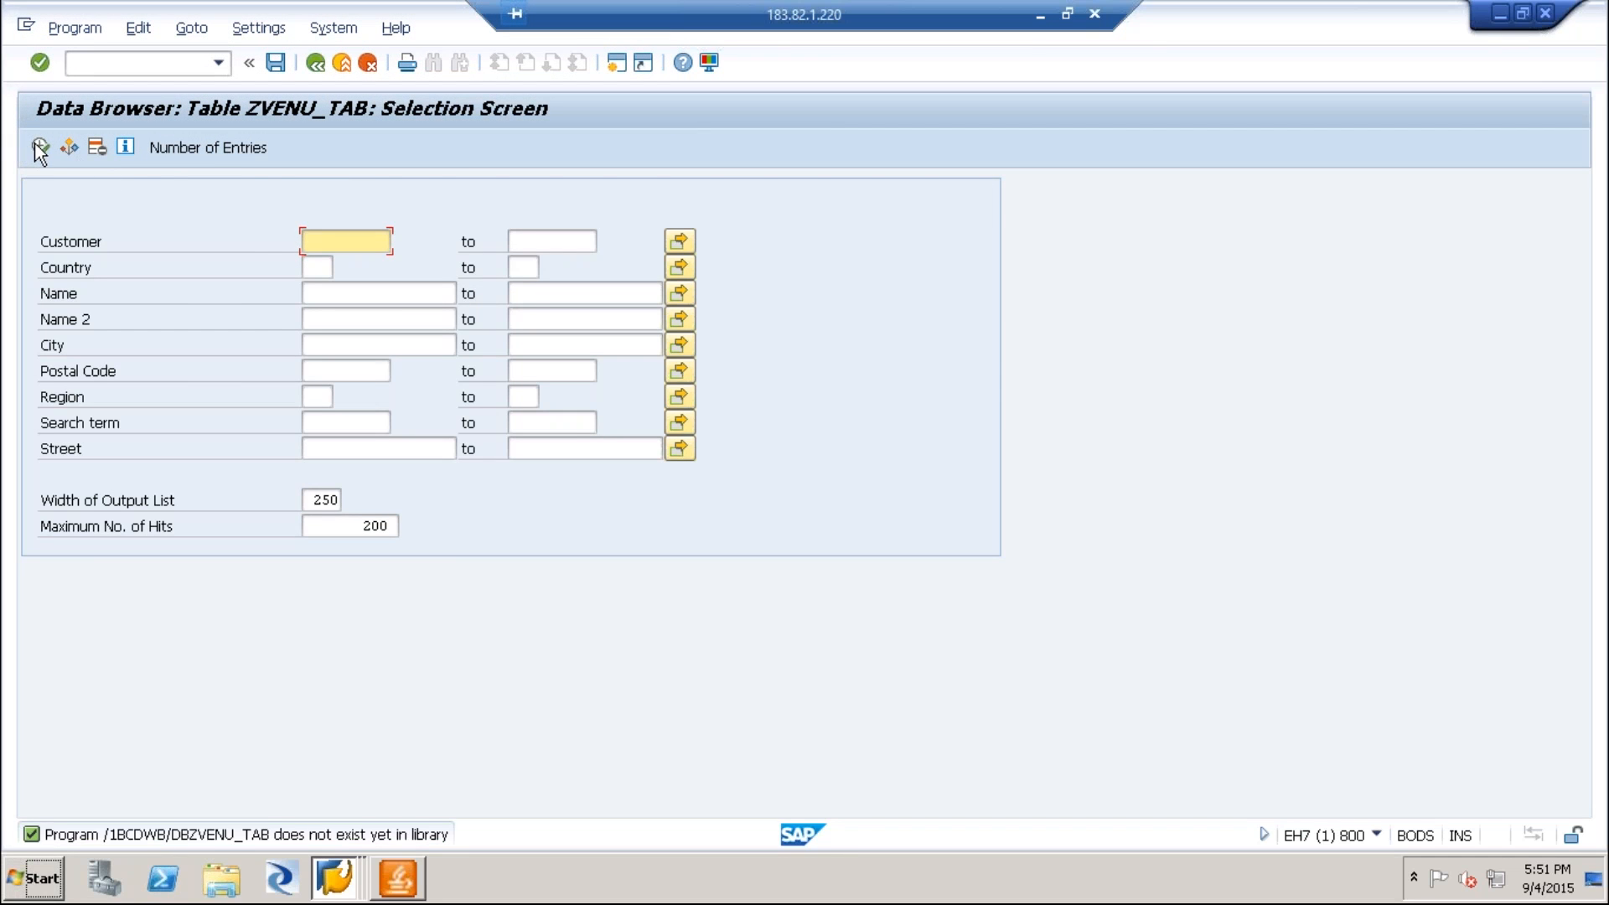
pyautogui.click(37, 145)
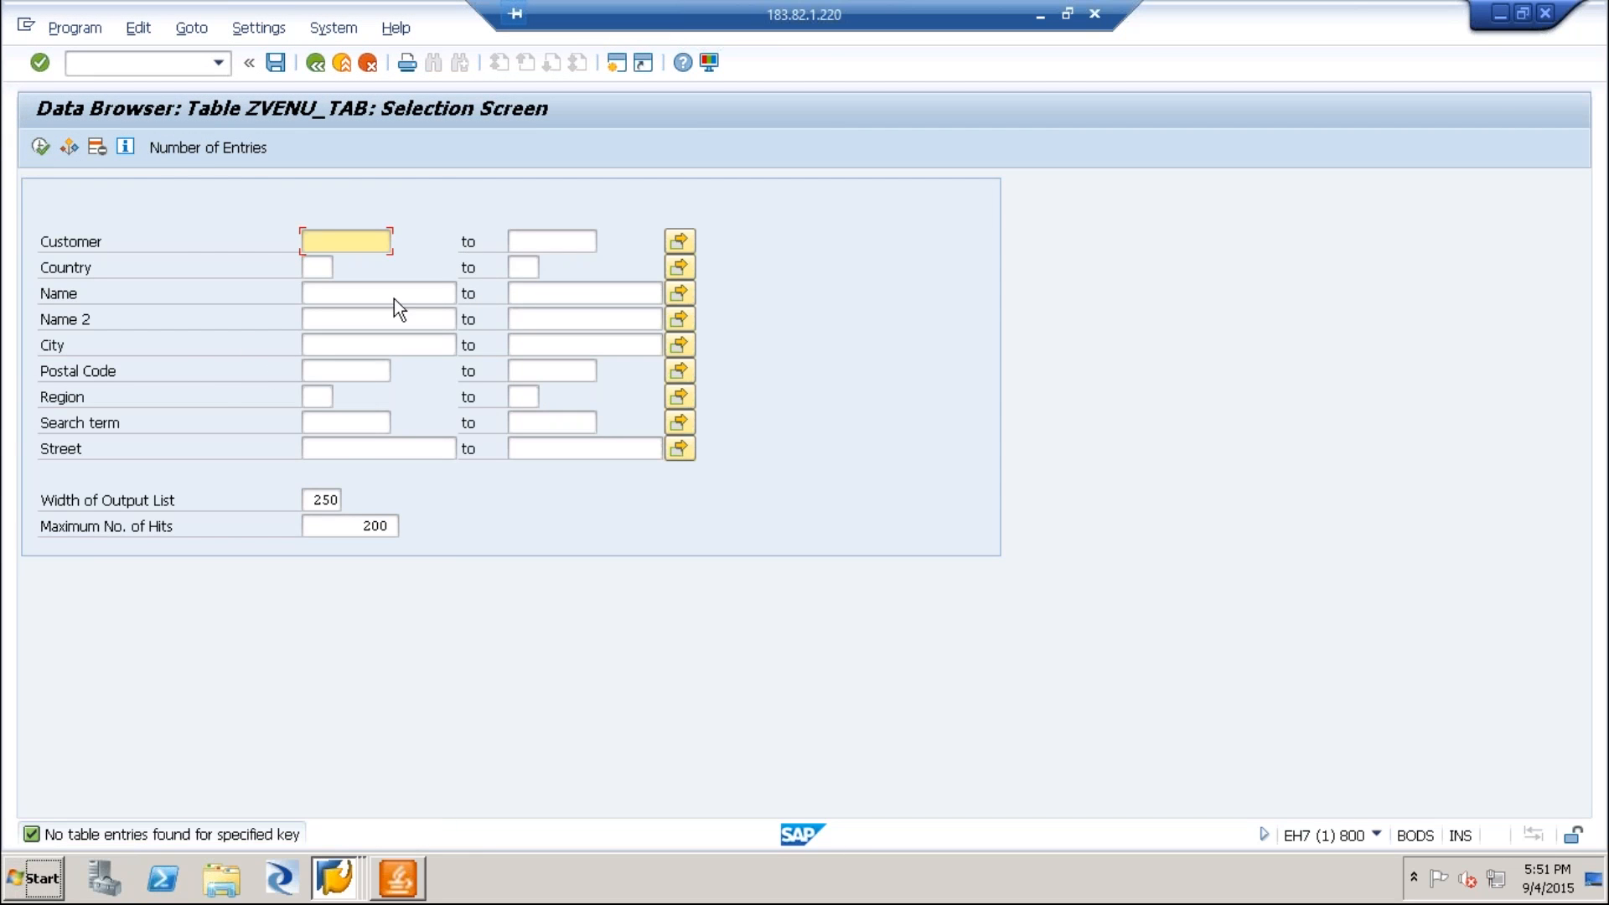
pyautogui.click(322, 274)
pyautogui.click(325, 296)
pyautogui.click(326, 320)
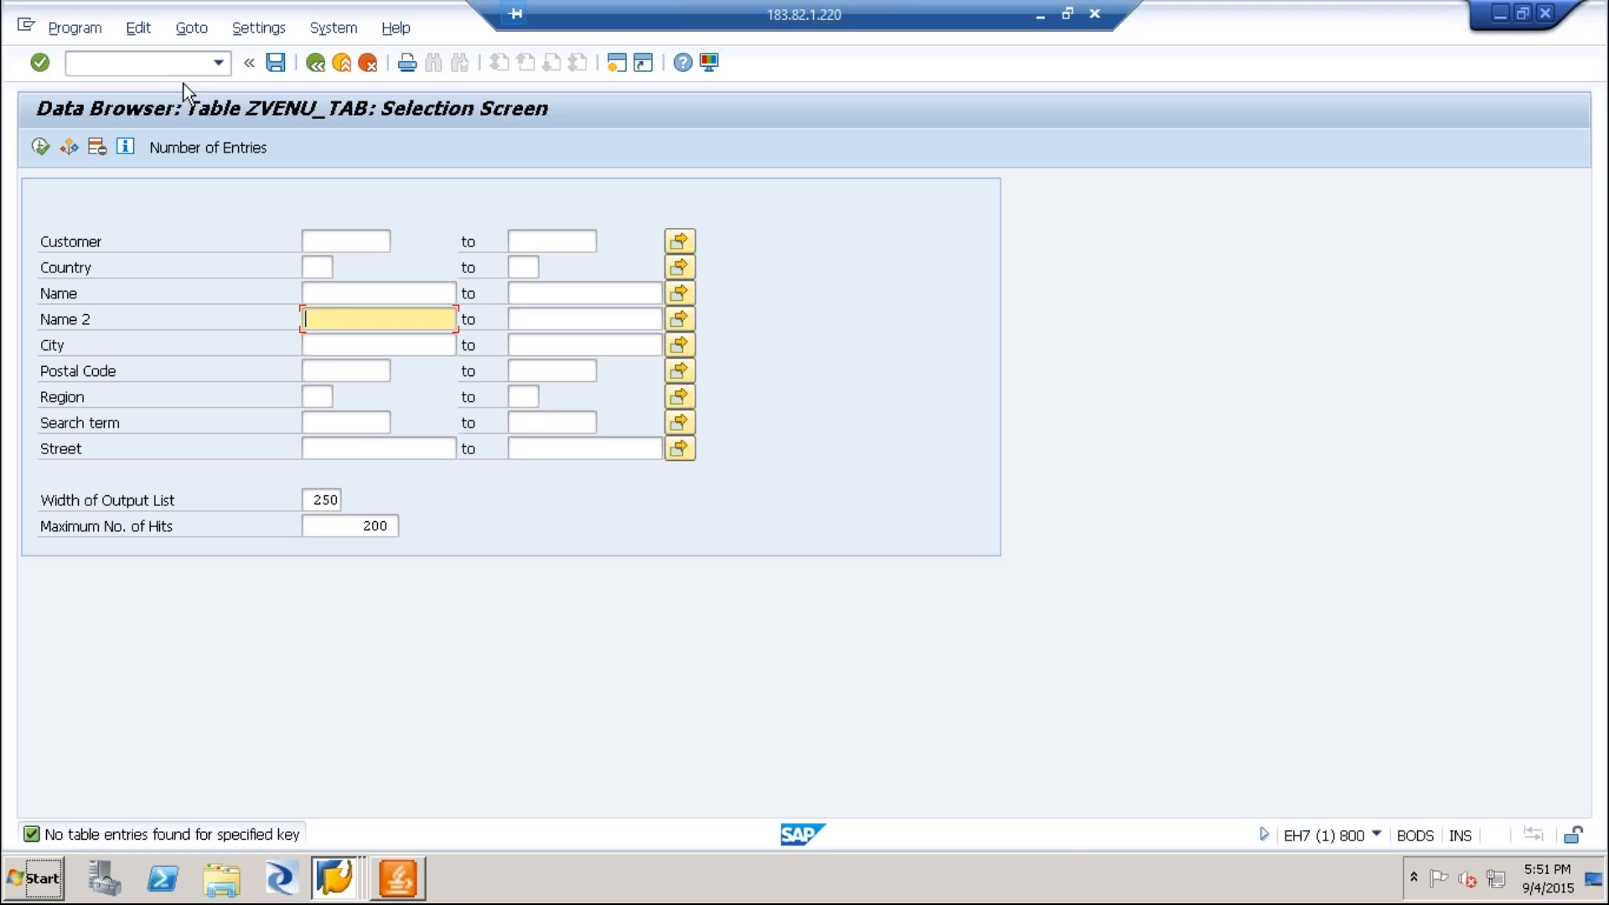
# Open the Data Browser in a new session, run an unrestricted selection on ZVENU_TAB, and return to its initial screen.
pyautogui.click(181, 67)
pyautogui.write('/')
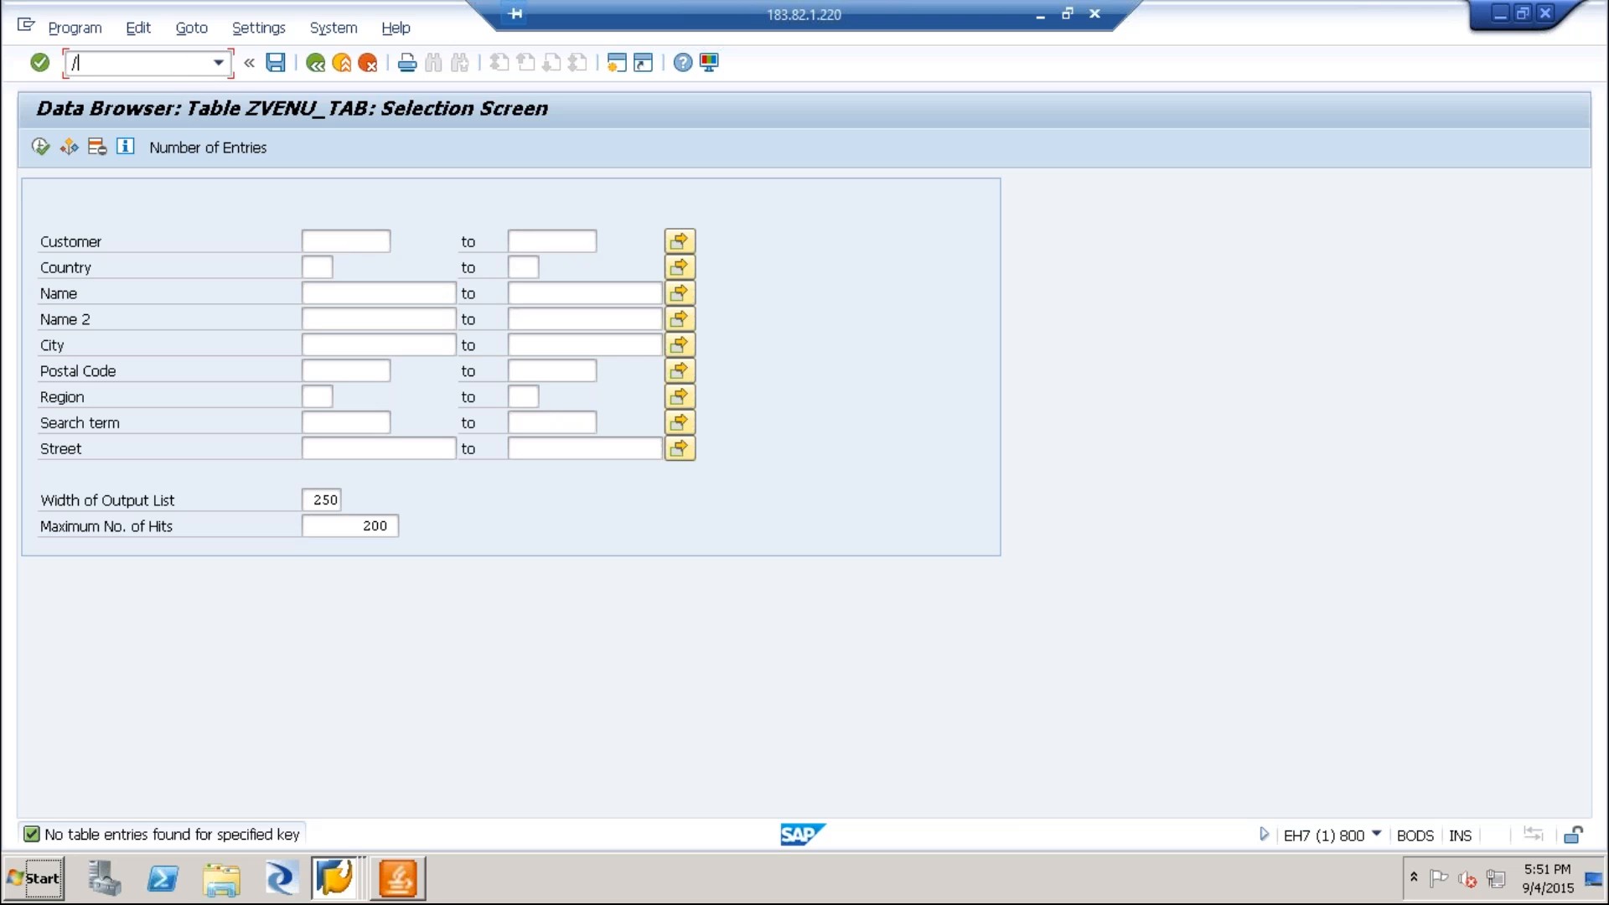
pyautogui.write('ose38')
pyautogui.press('Return')
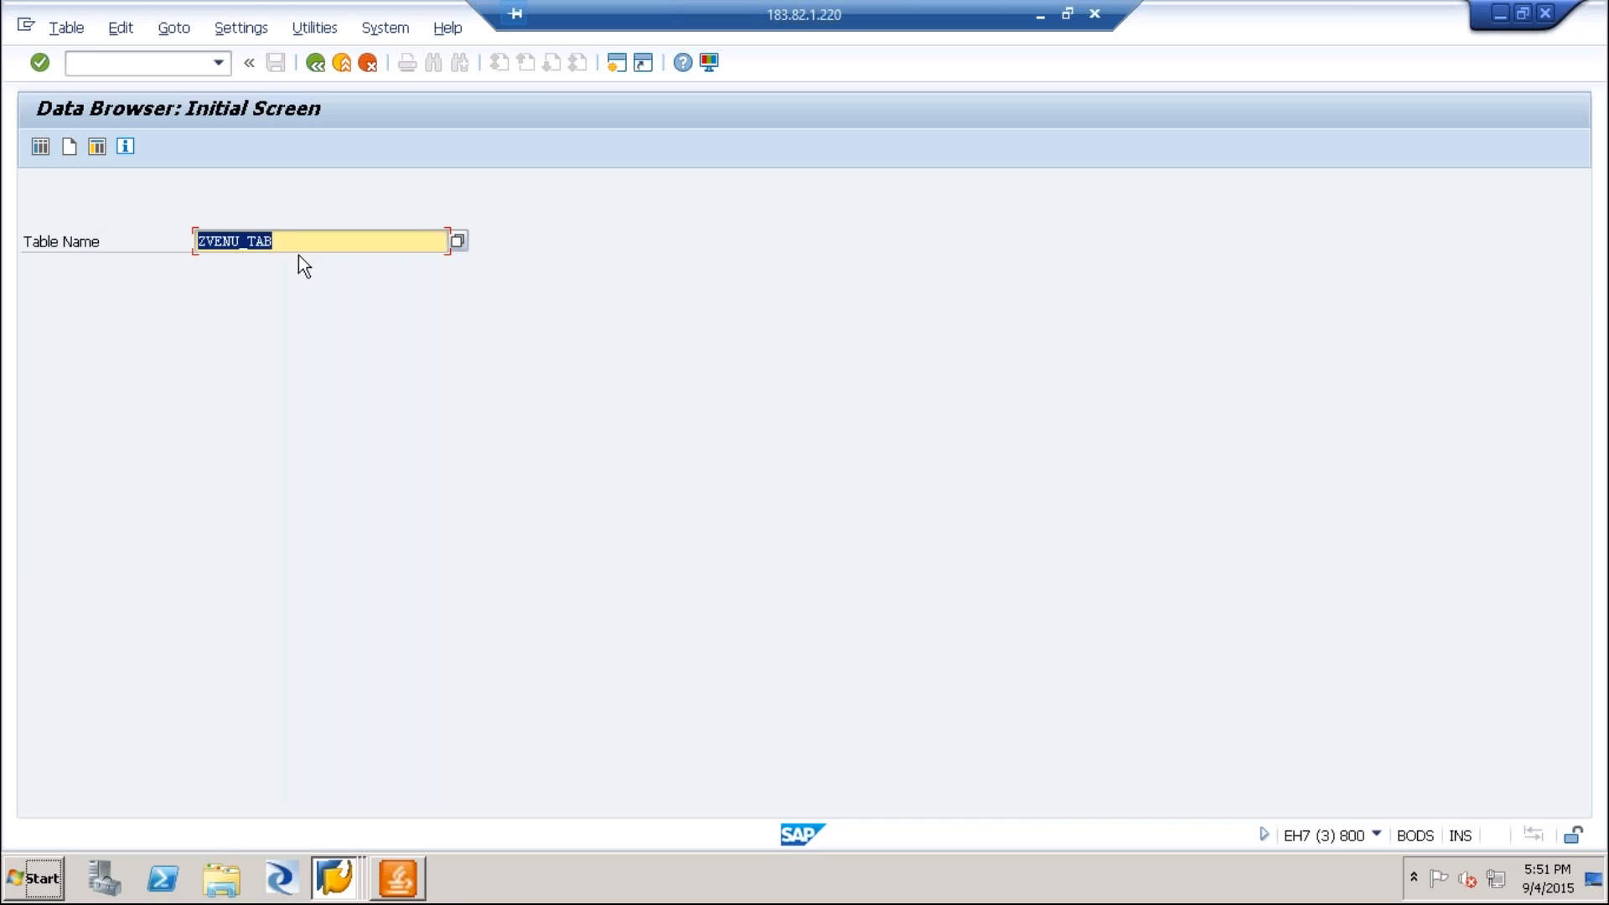
pyautogui.press('Return')
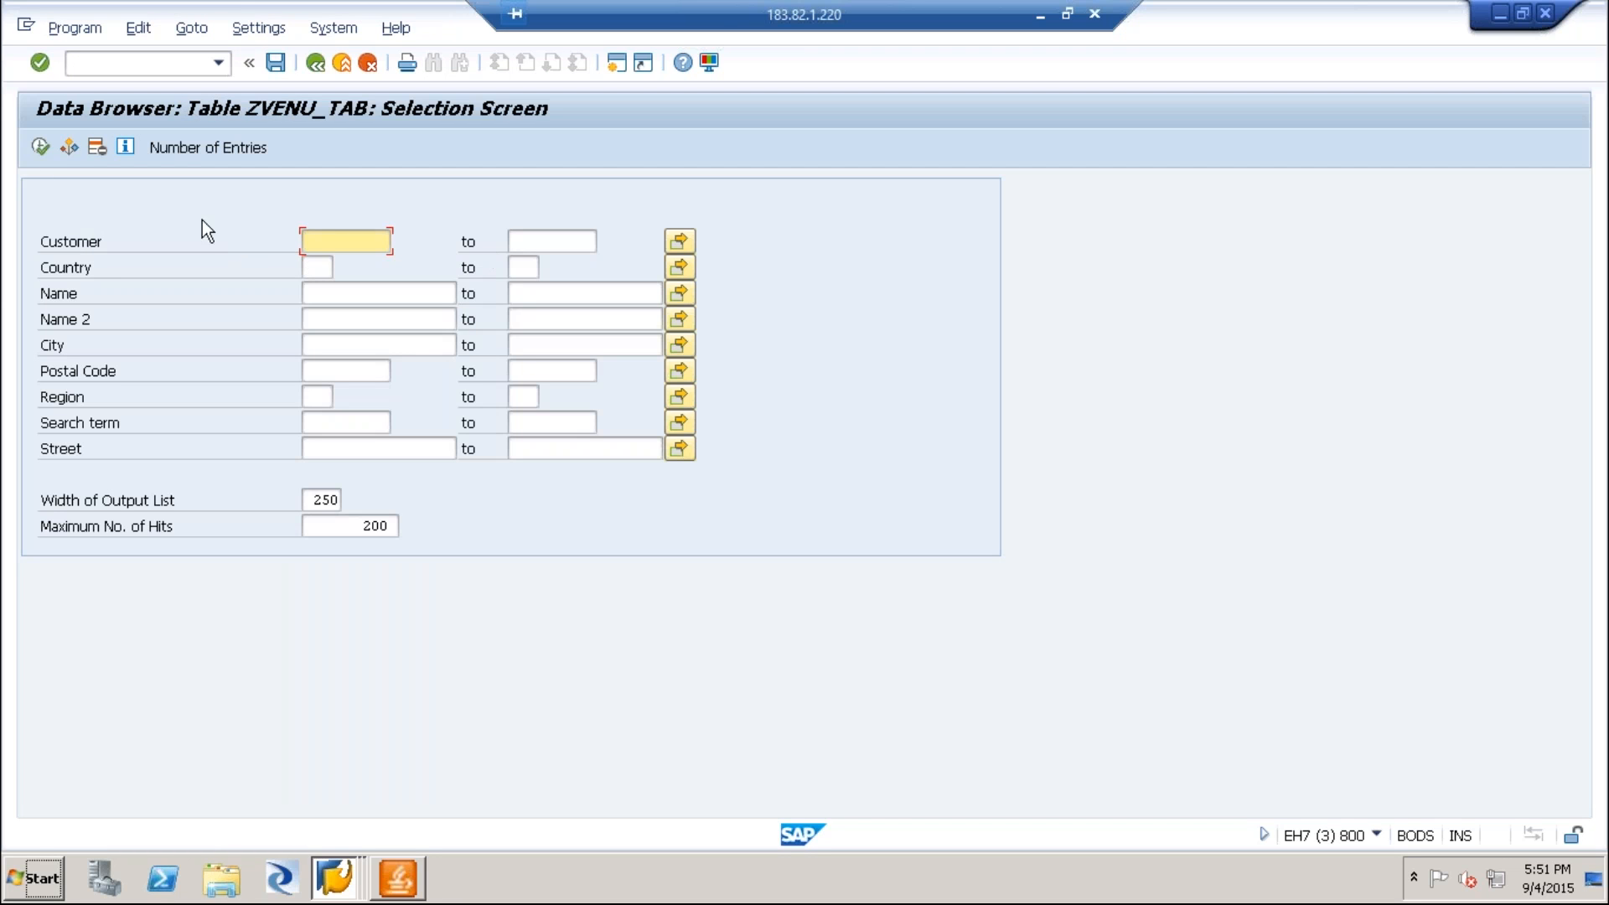
pyautogui.click(43, 148)
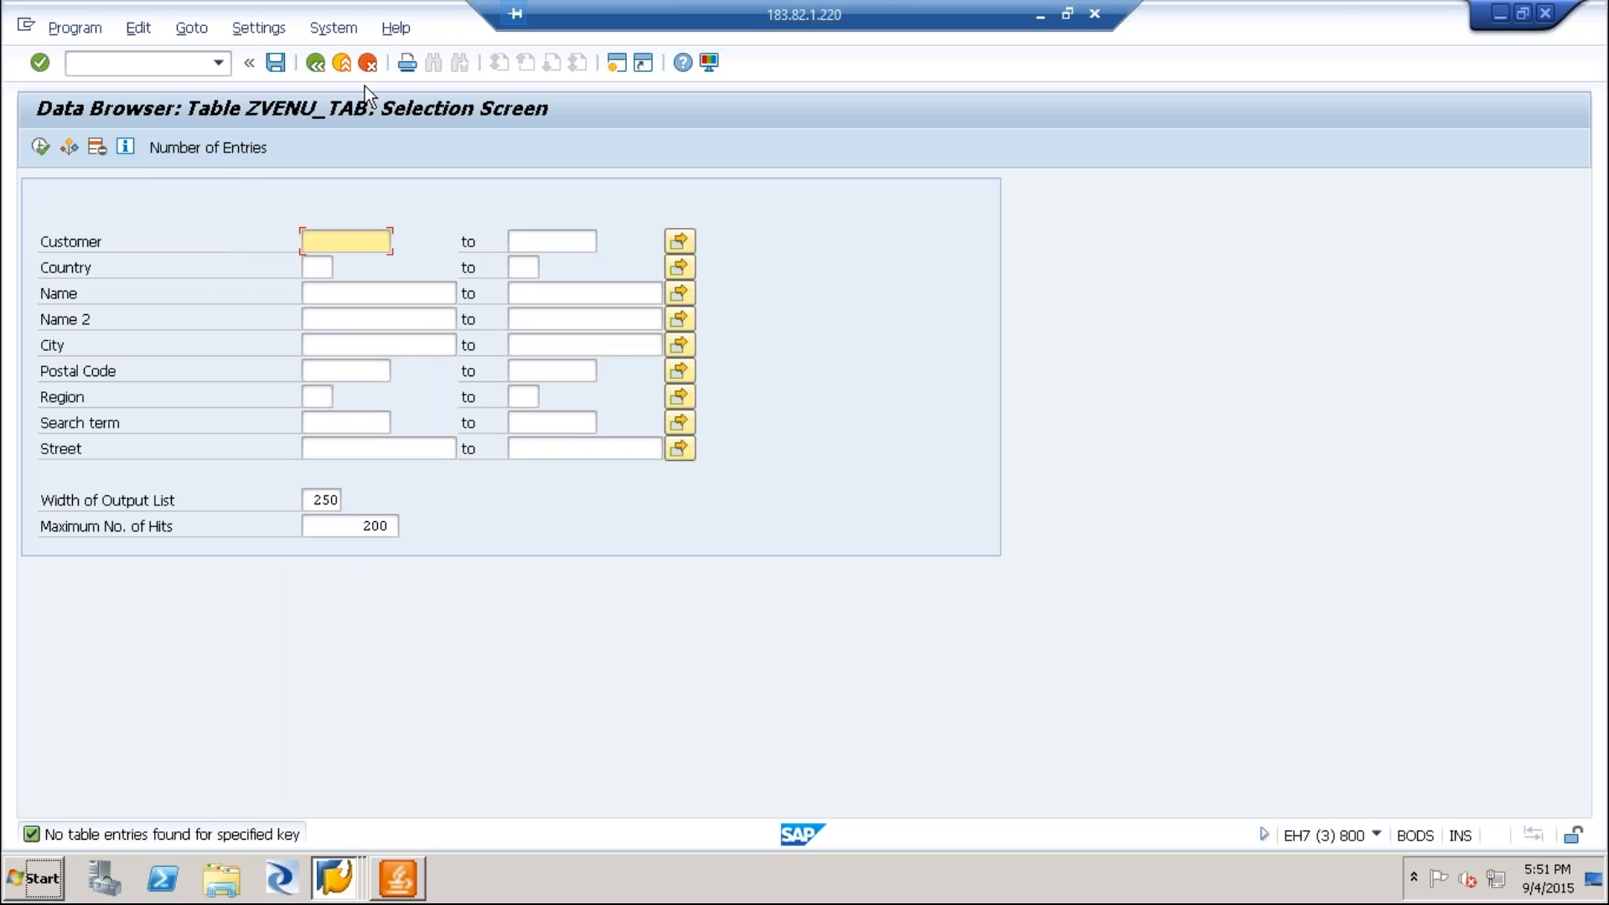
pyautogui.click(318, 65)
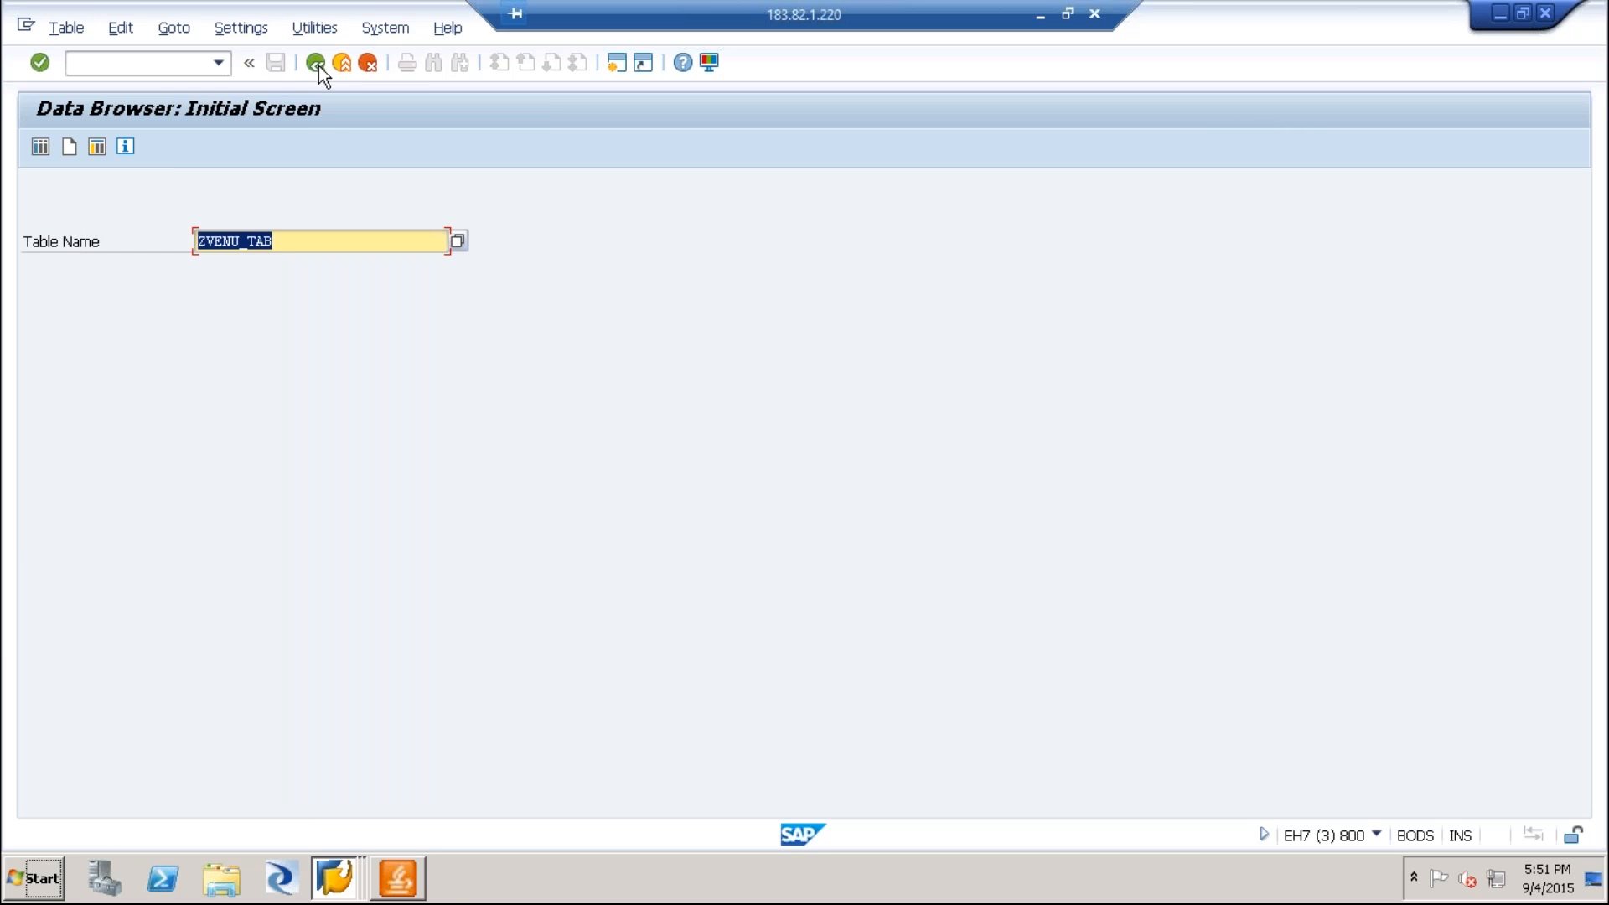
pyautogui.press('Return')
# Switch to the KNA1 session, leave the table display, and clear the database table name.
pyautogui.hotkey('alt', 'Tab')
pyautogui.hotkey('alt', 'Tab')
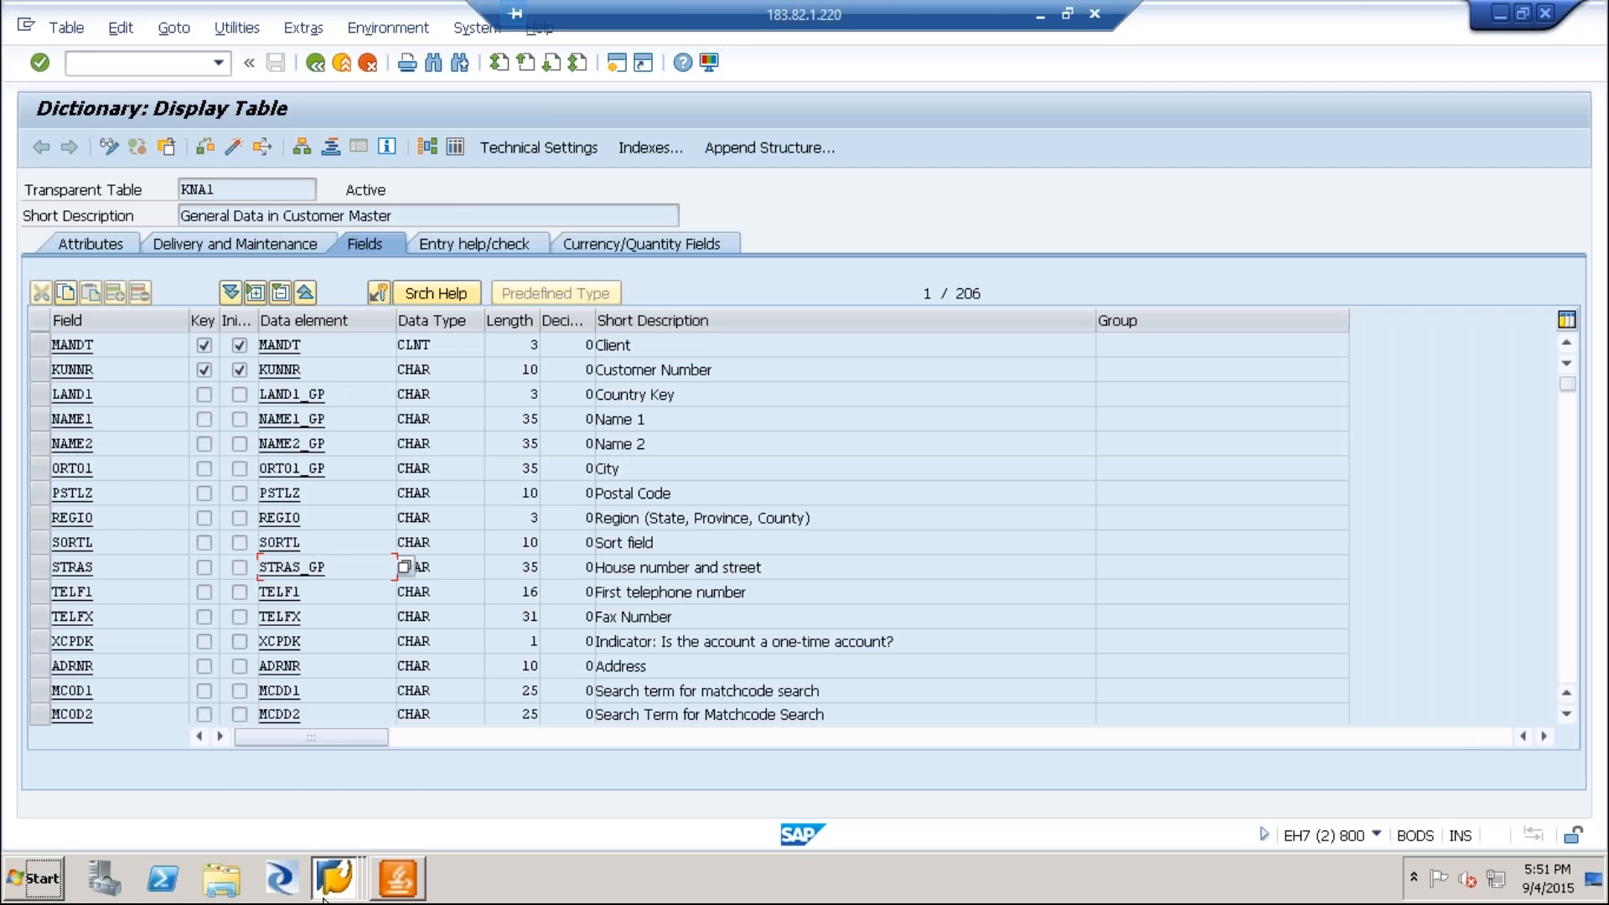
pyautogui.click(335, 878)
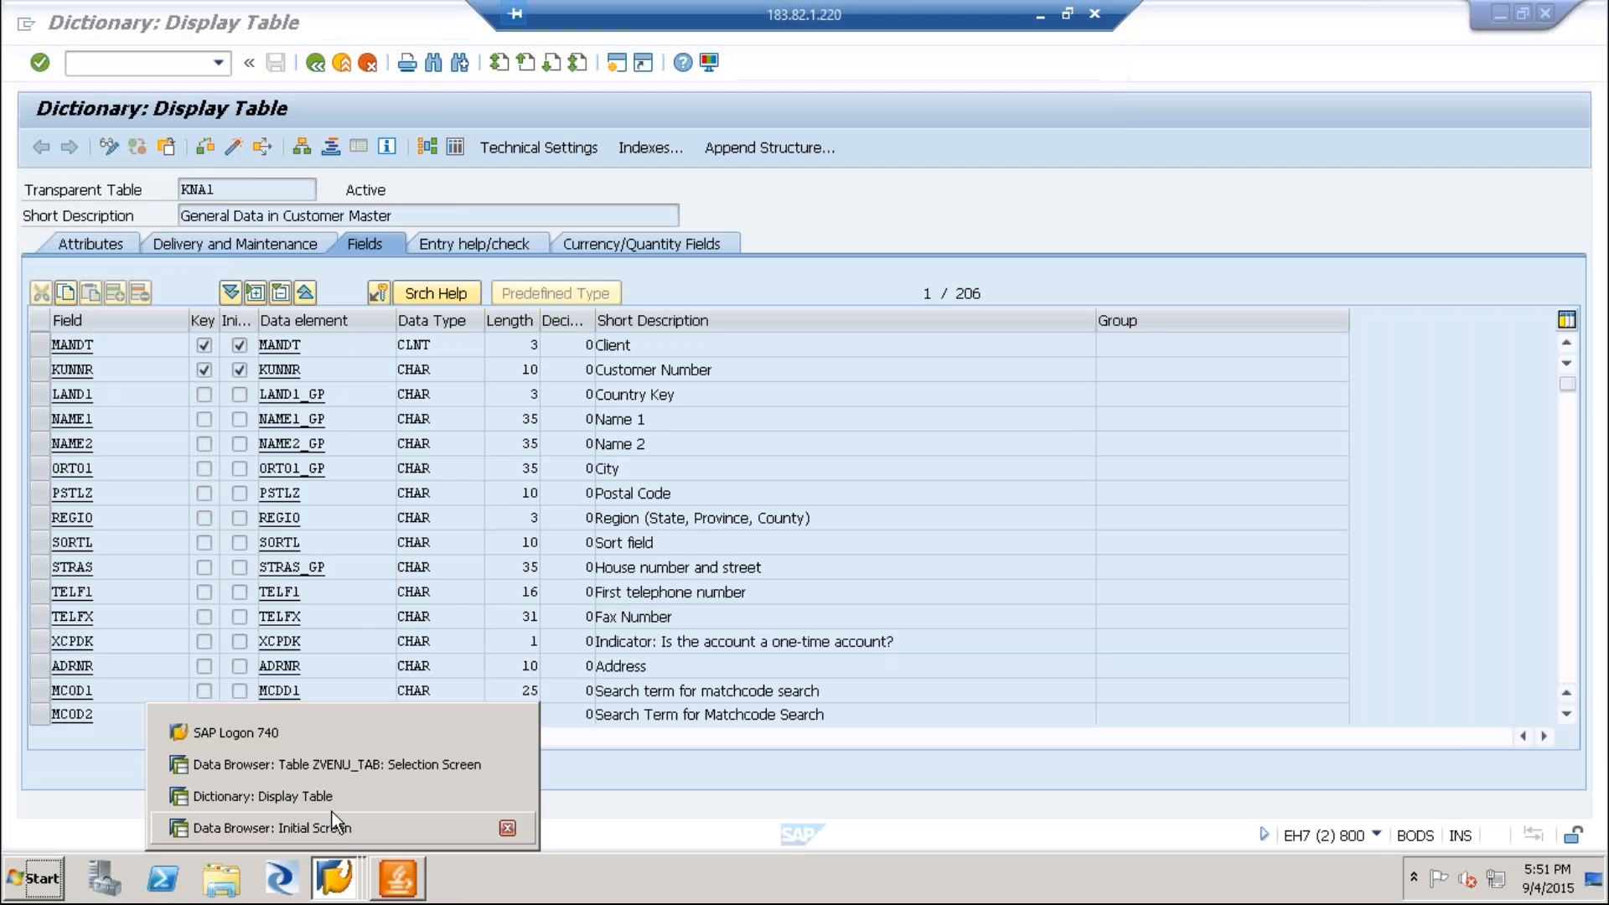
pyautogui.click(336, 796)
pyautogui.click(316, 63)
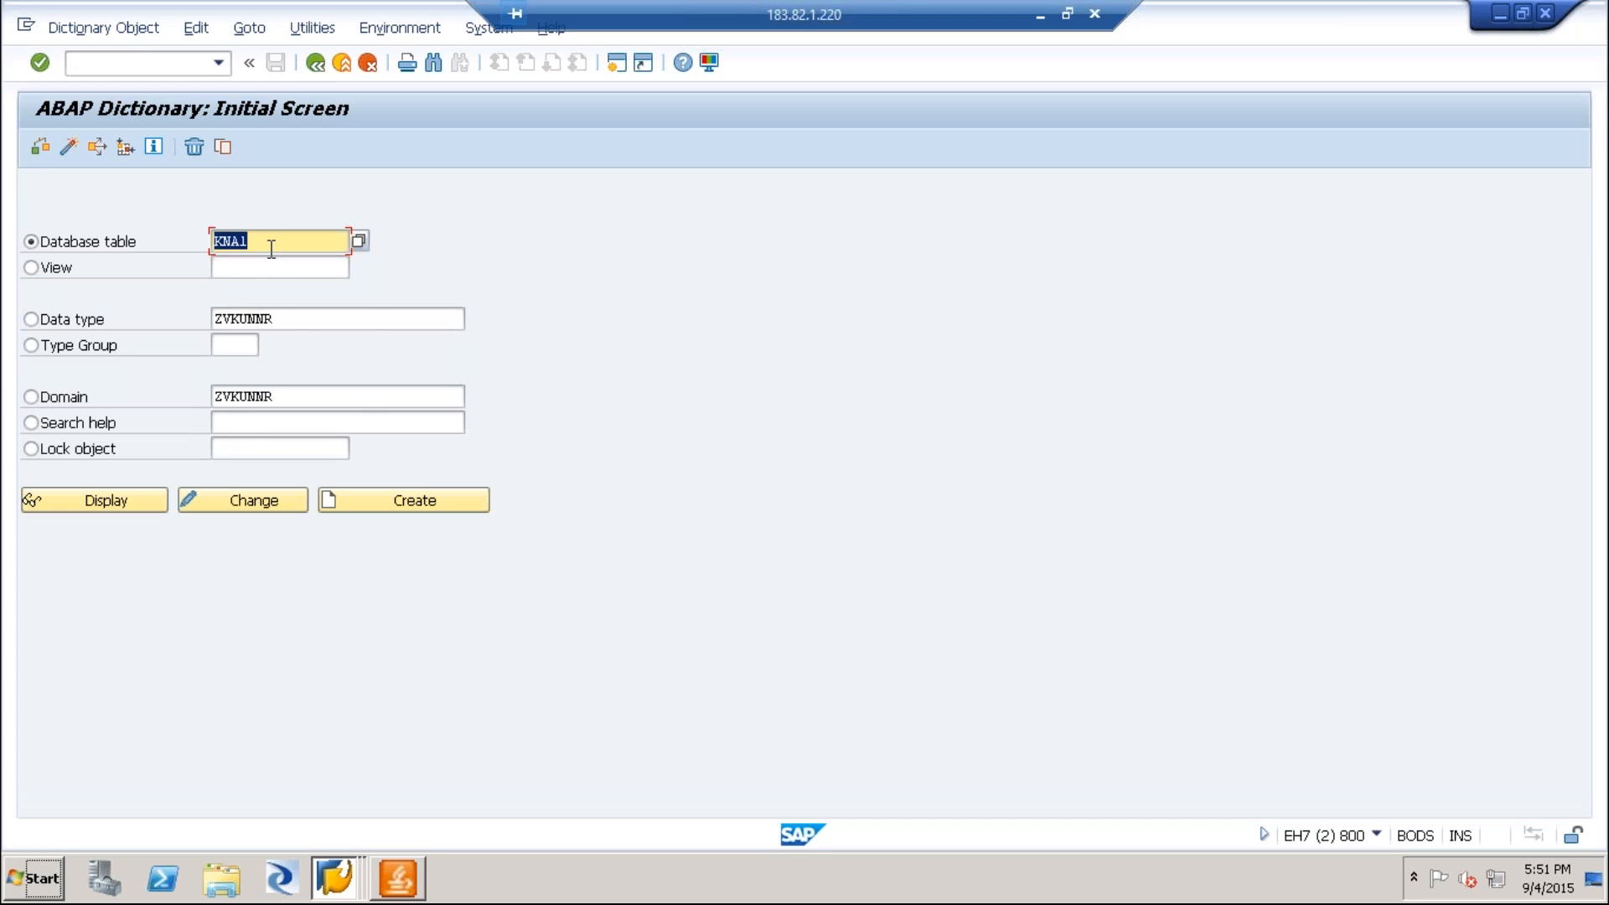
pyautogui.press('BackSpace')
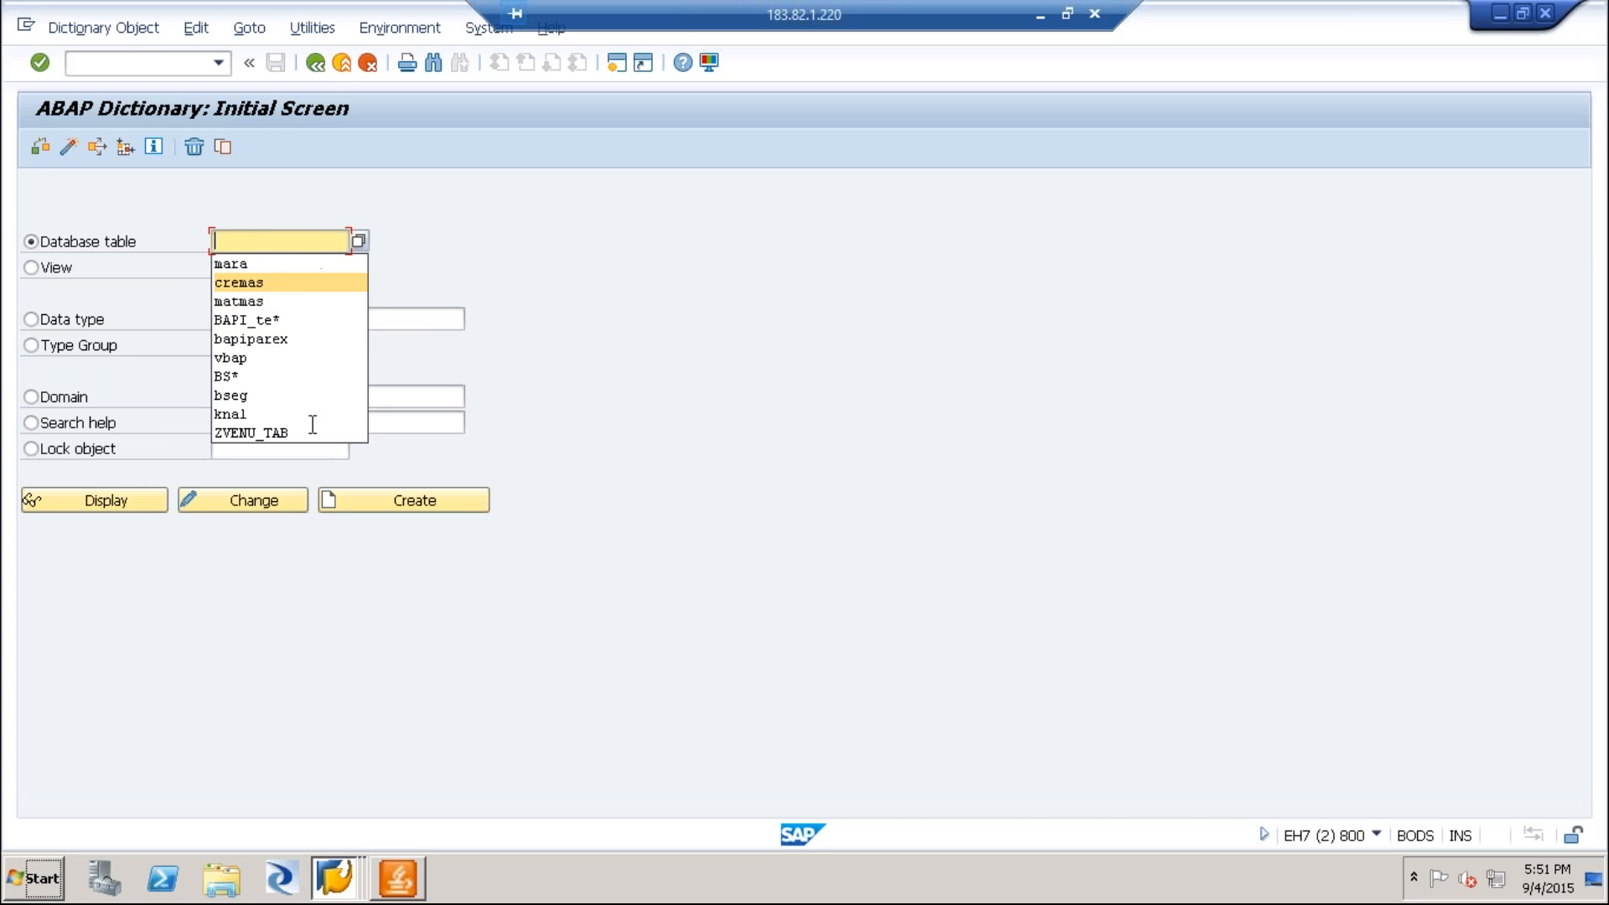
# Switch back to the ZVENU_TAB selection session and return to the table's field definition in change mode.
pyautogui.click(336, 877)
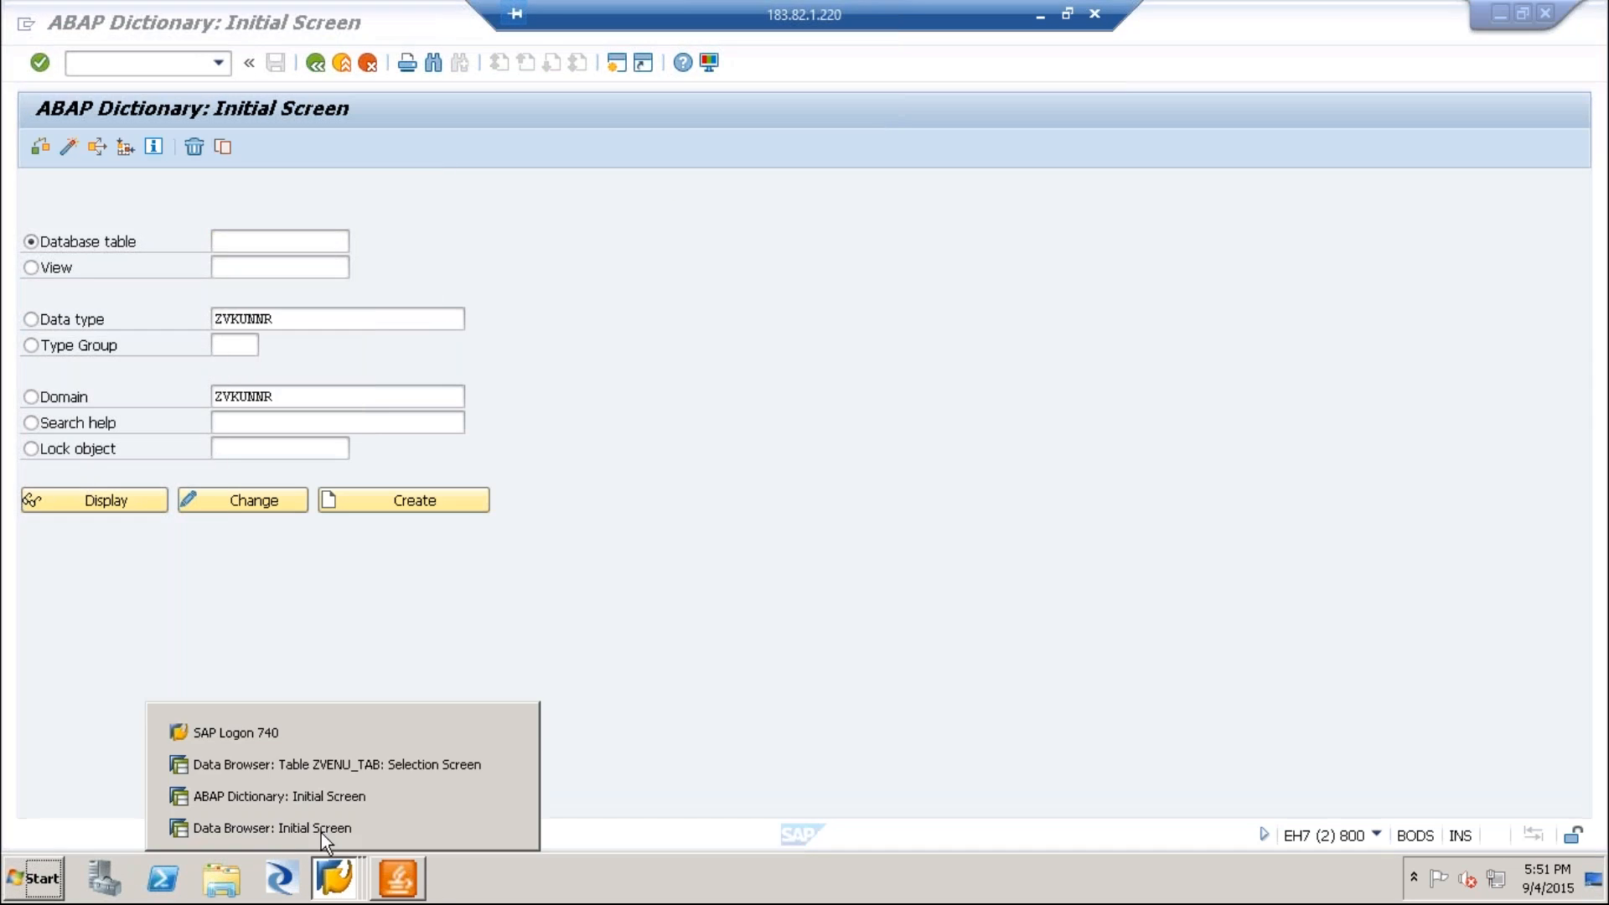
pyautogui.click(323, 766)
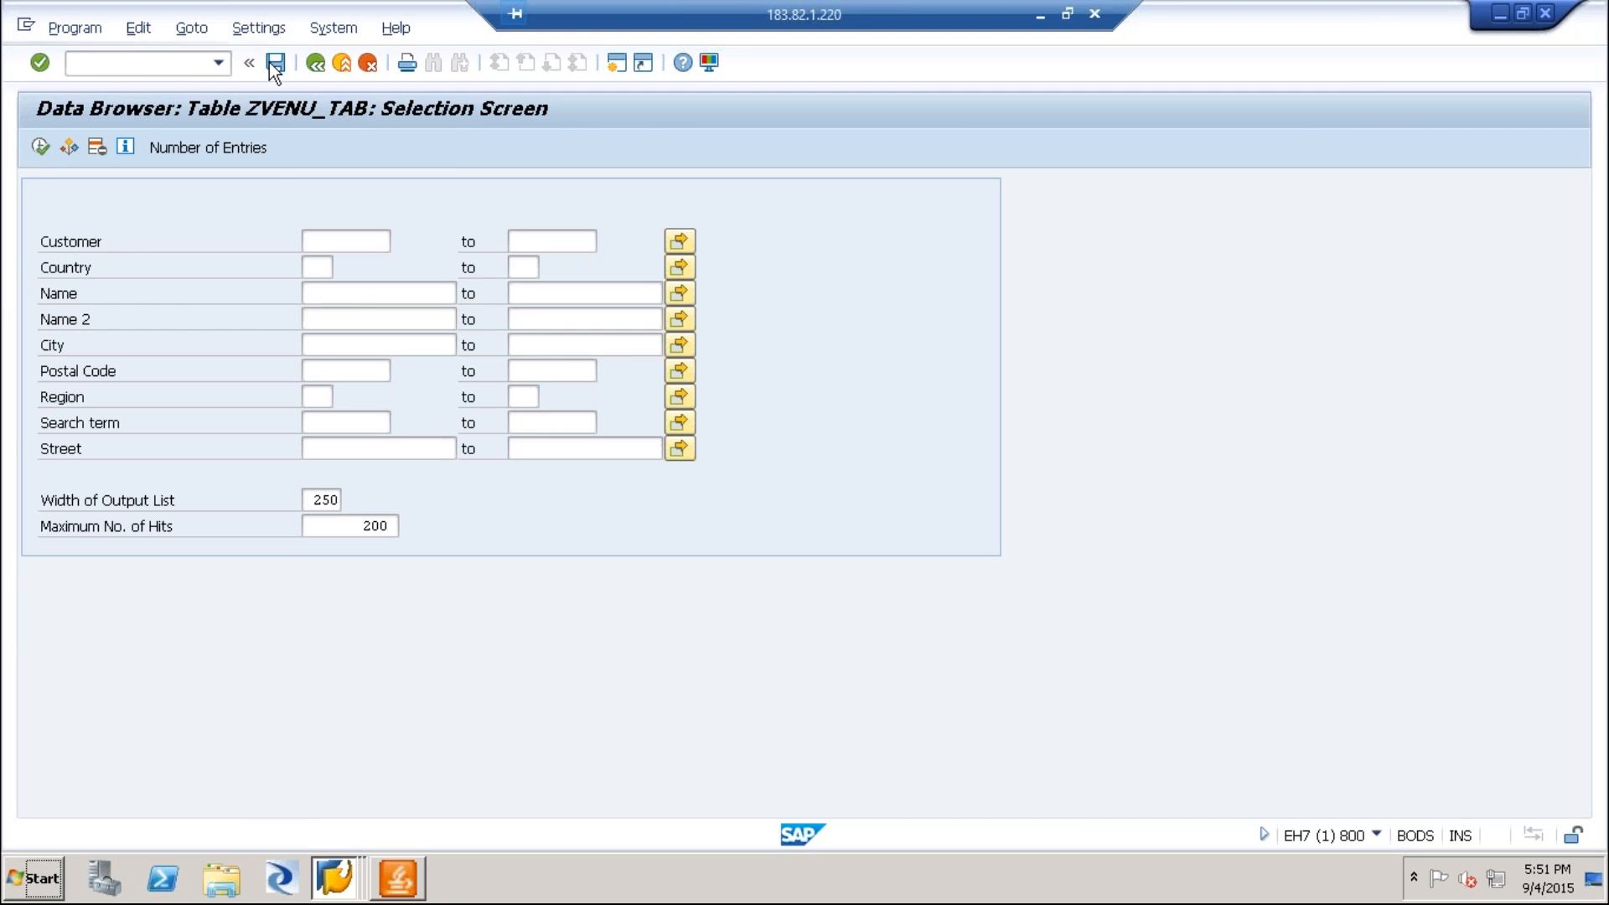
pyautogui.click(269, 62)
pyautogui.click(315, 67)
pyautogui.click(315, 67)
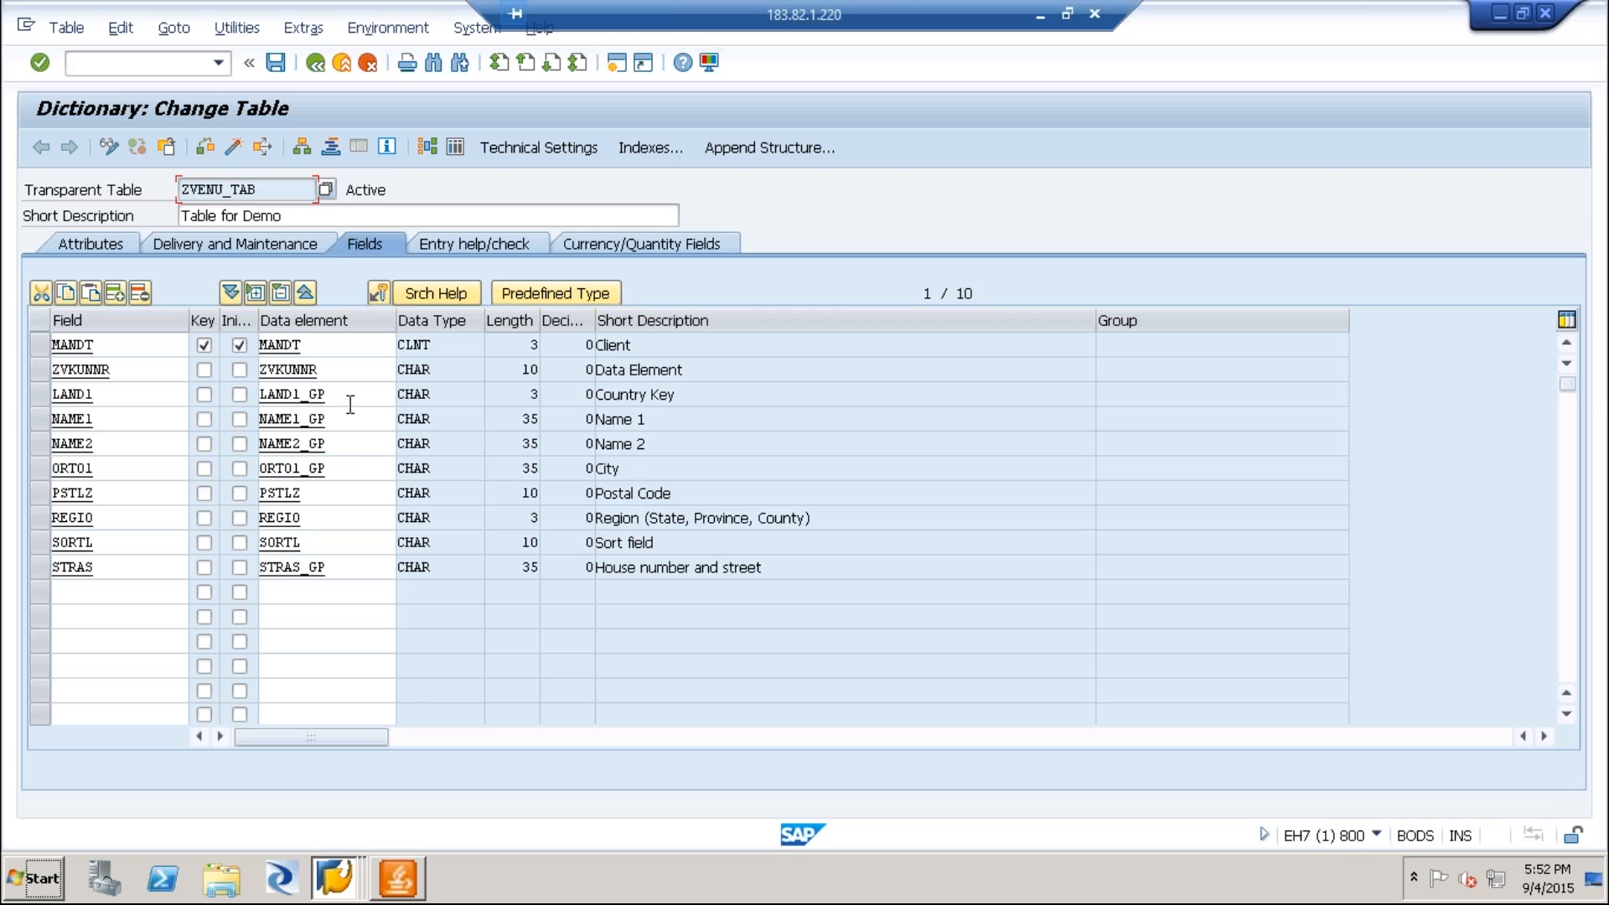
pyautogui.click(294, 32)
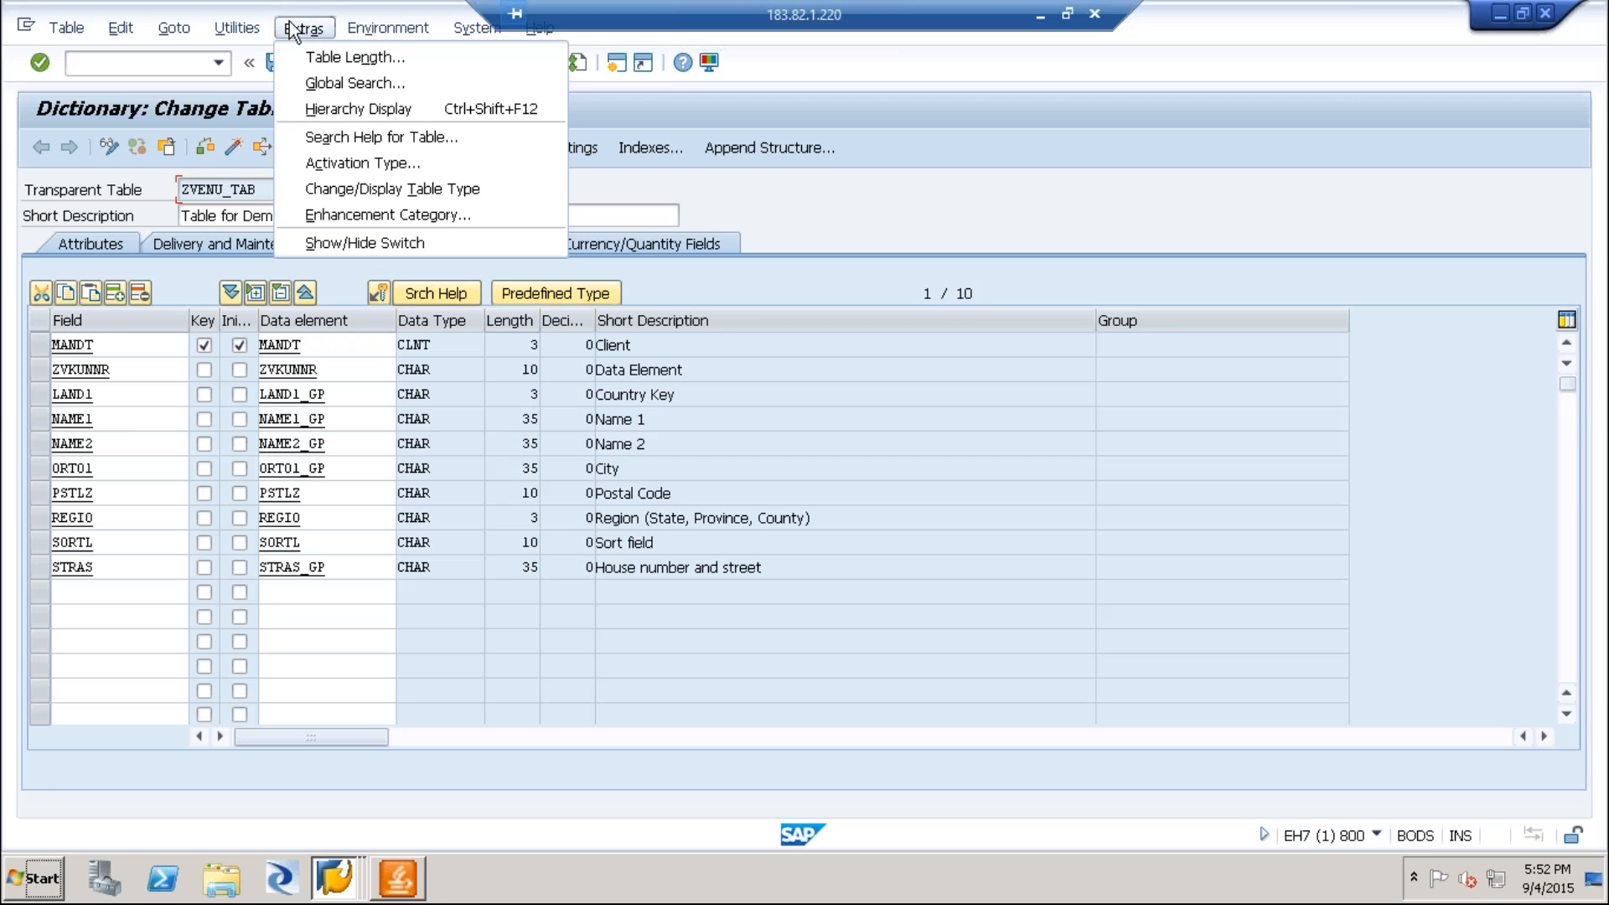
pyautogui.moveTo(247, 32)
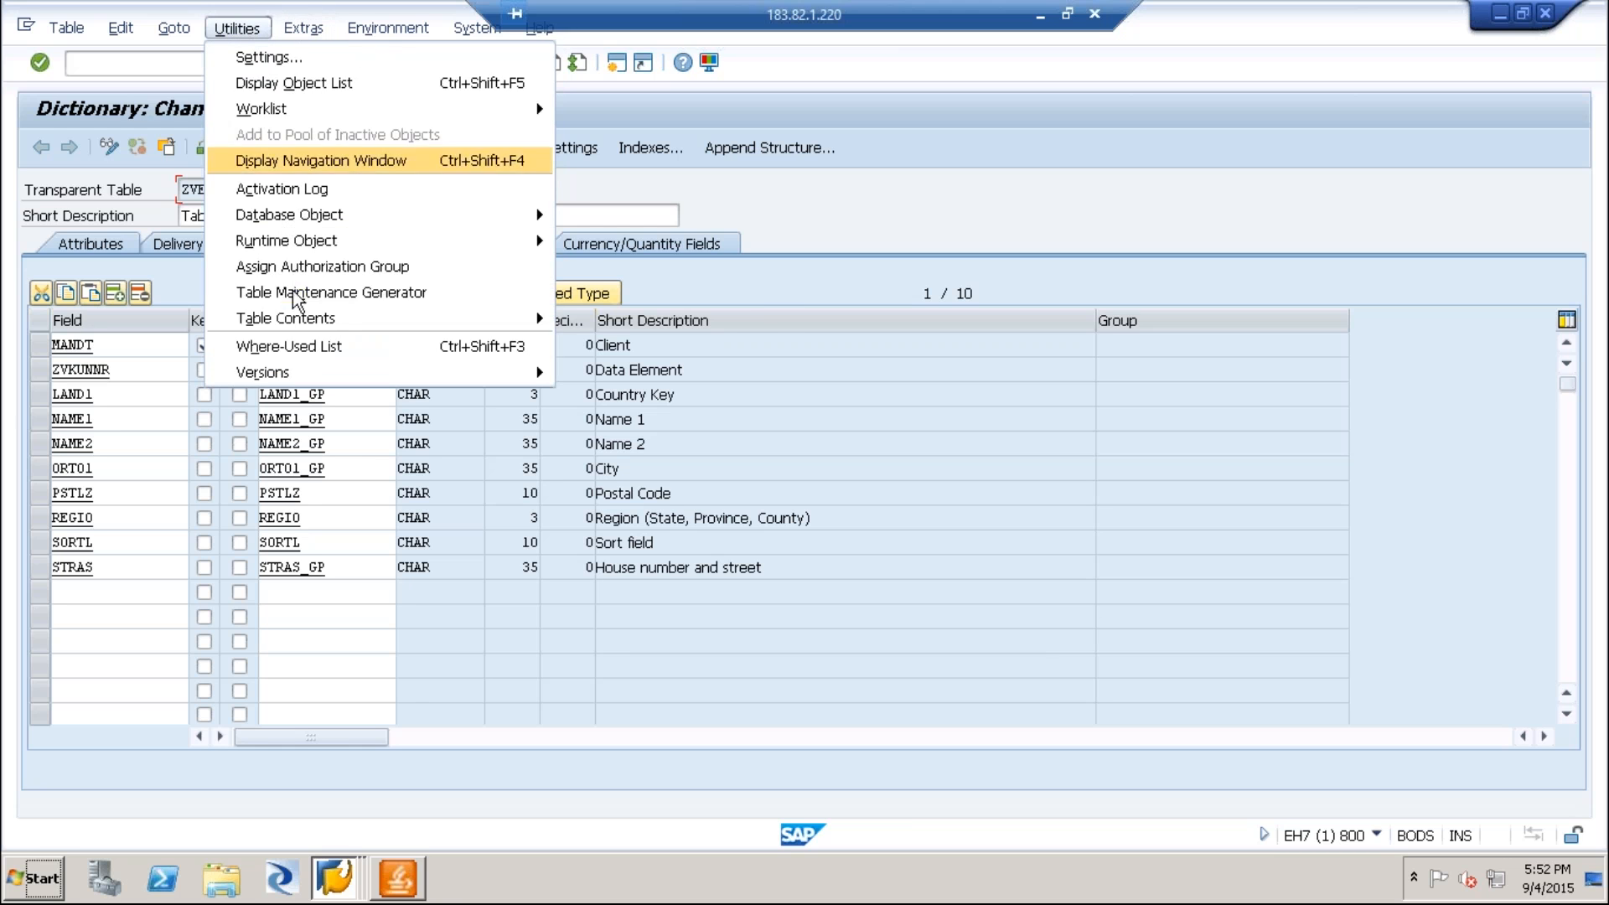
pyautogui.moveTo(289, 327)
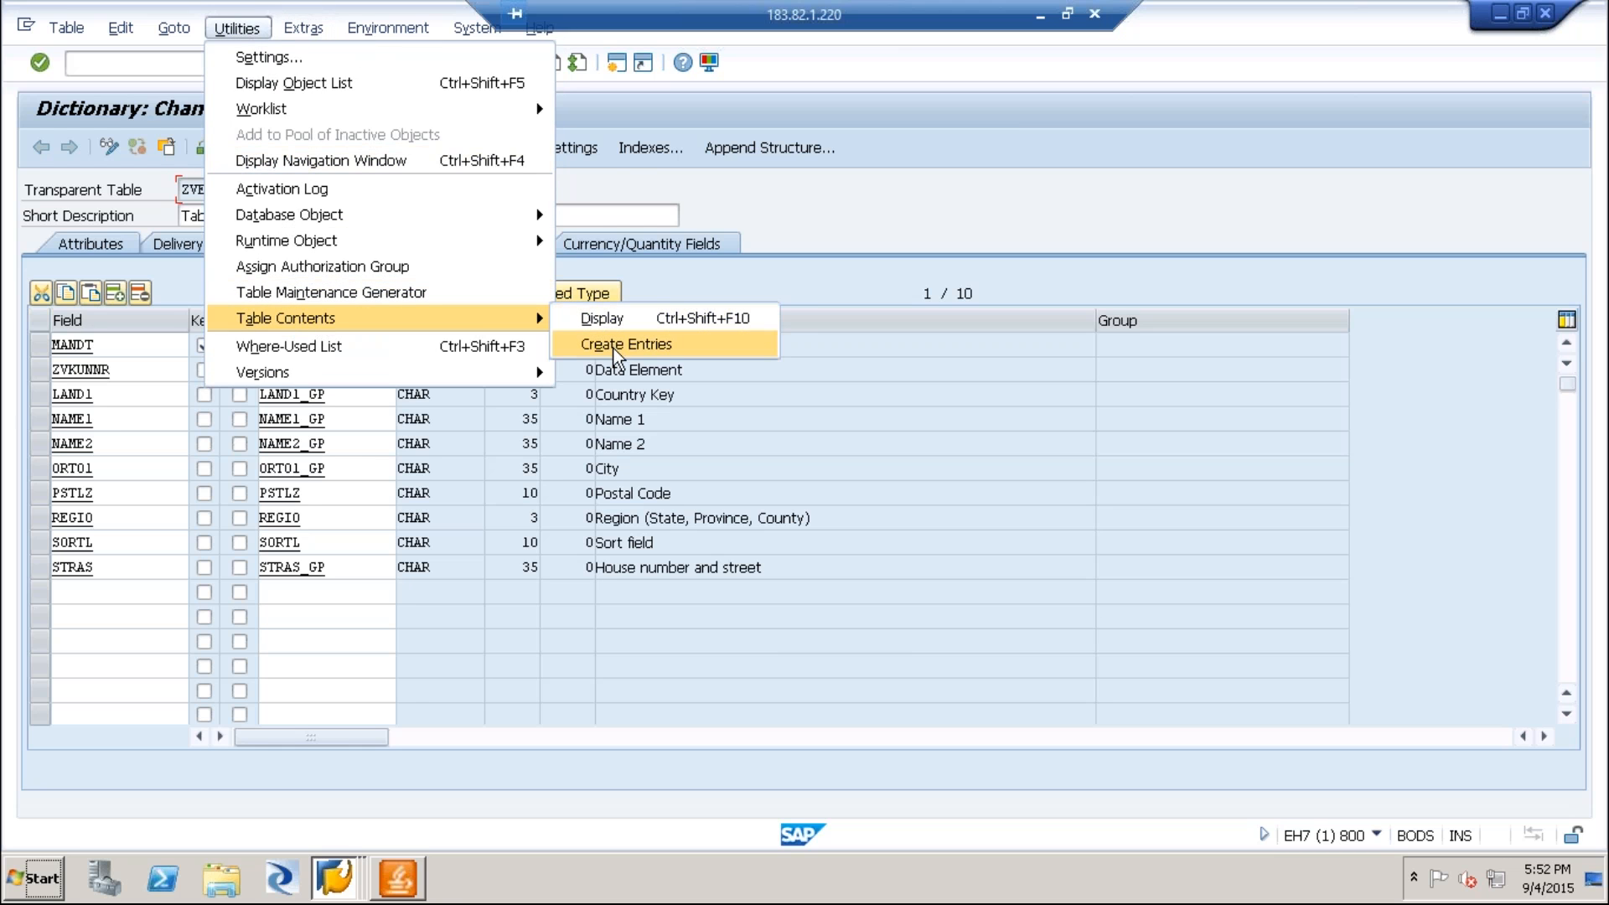
pyautogui.click(934, 194)
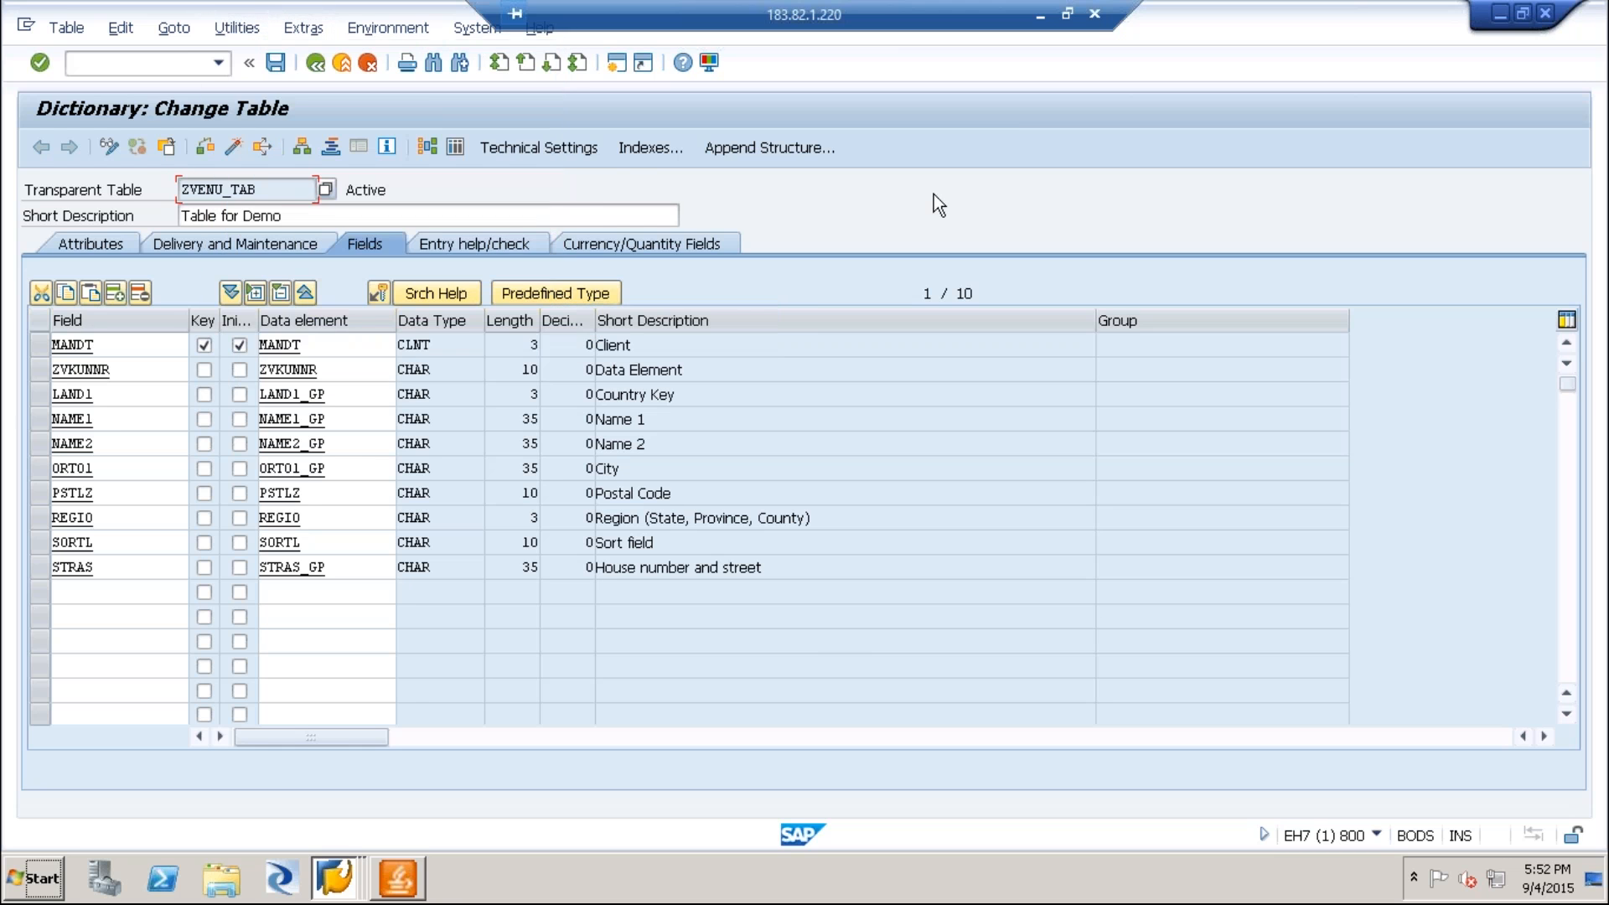
pyautogui.doubleClick(258, 194)
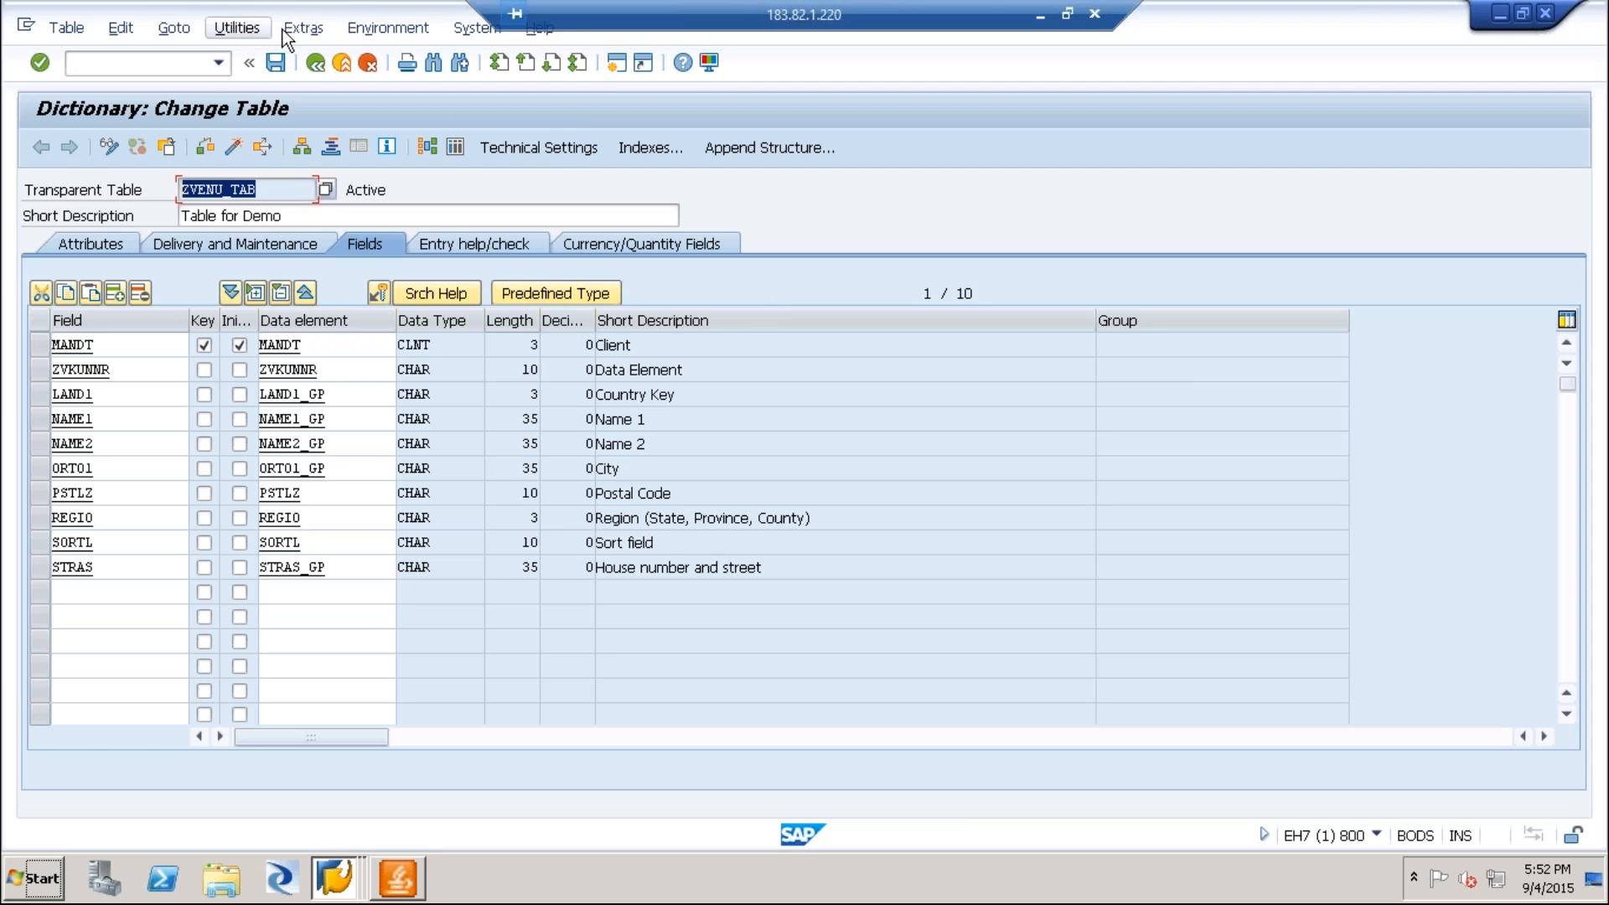
# Start creating an entry in ZVENU_TAB and enter the customer number, country IN and the customer's name.
pyautogui.click(238, 31)
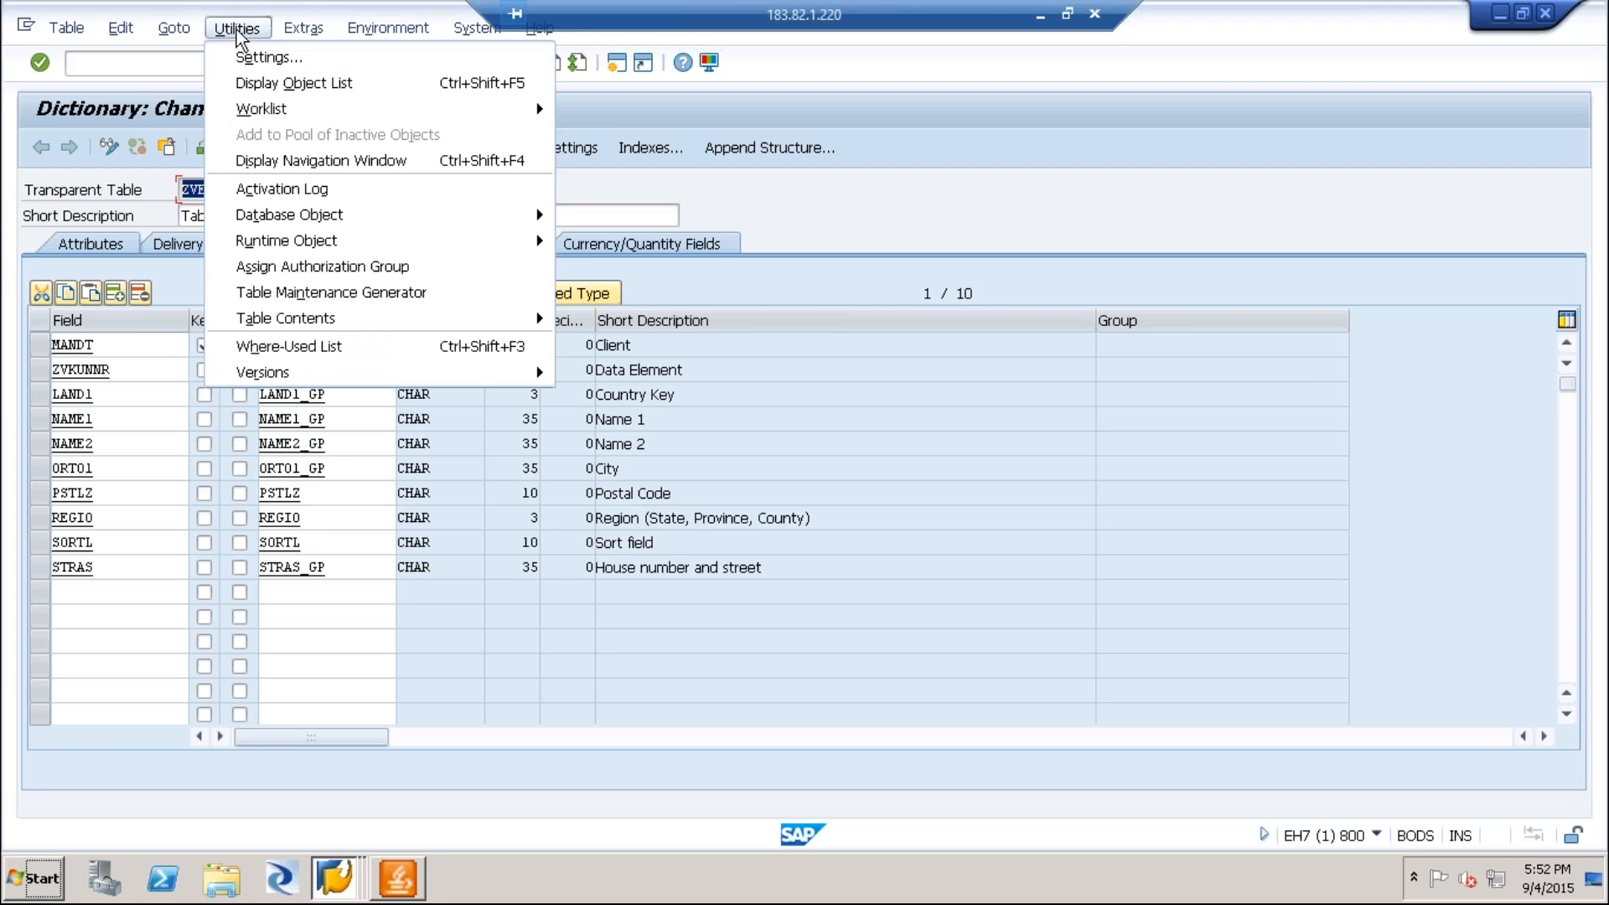
pyautogui.moveTo(281, 322)
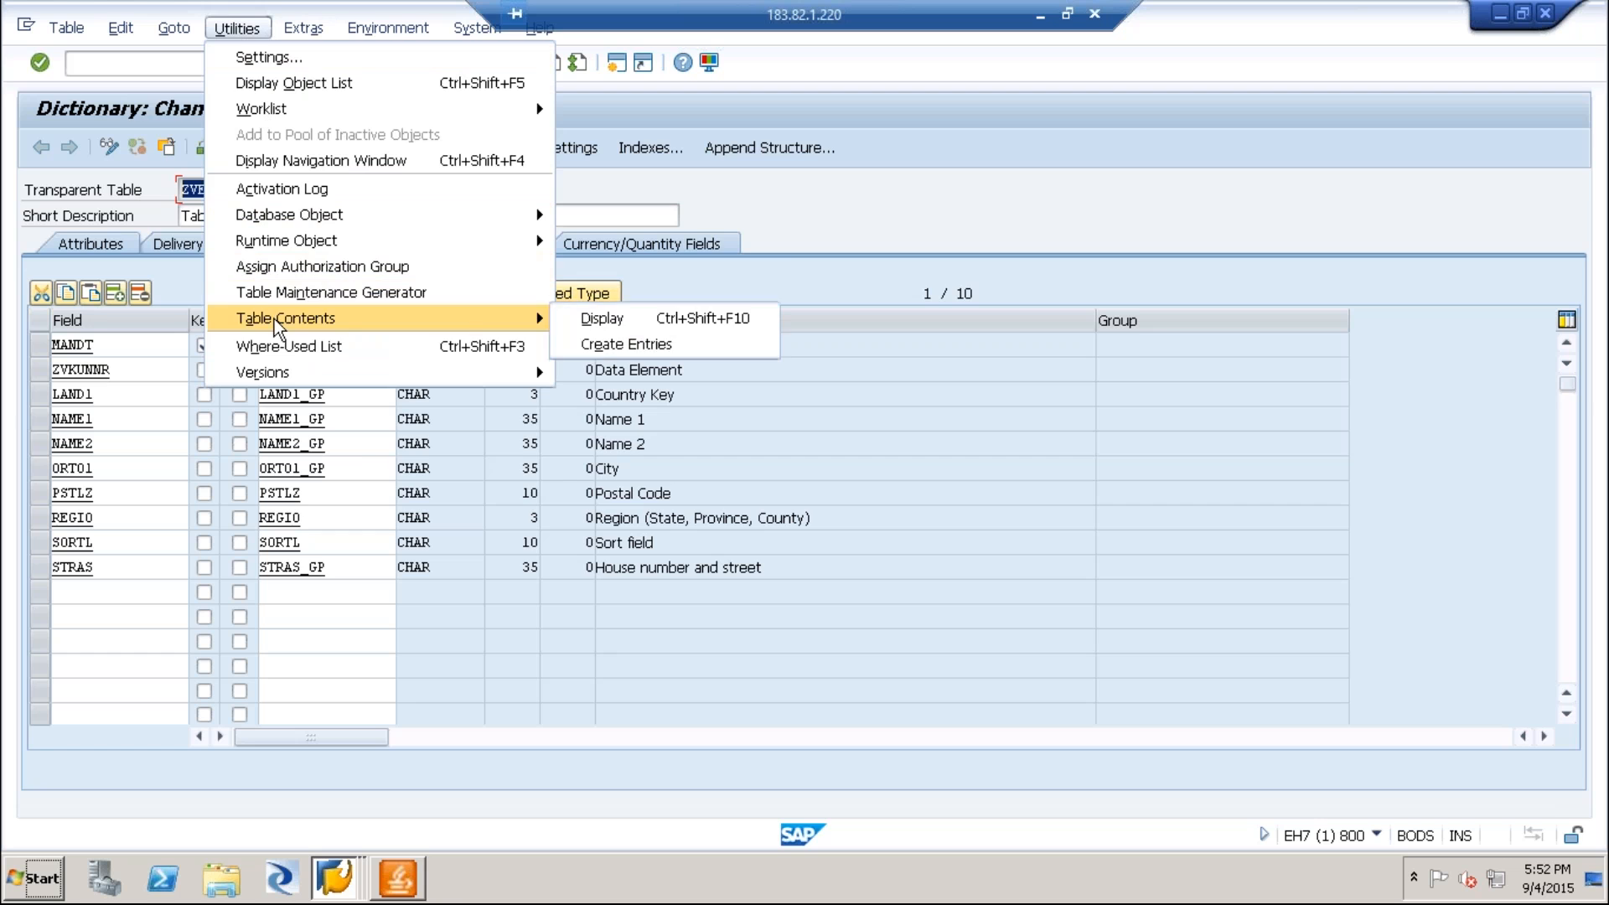
pyautogui.click(642, 346)
pyautogui.write('1000')
pyautogui.press('Tab')
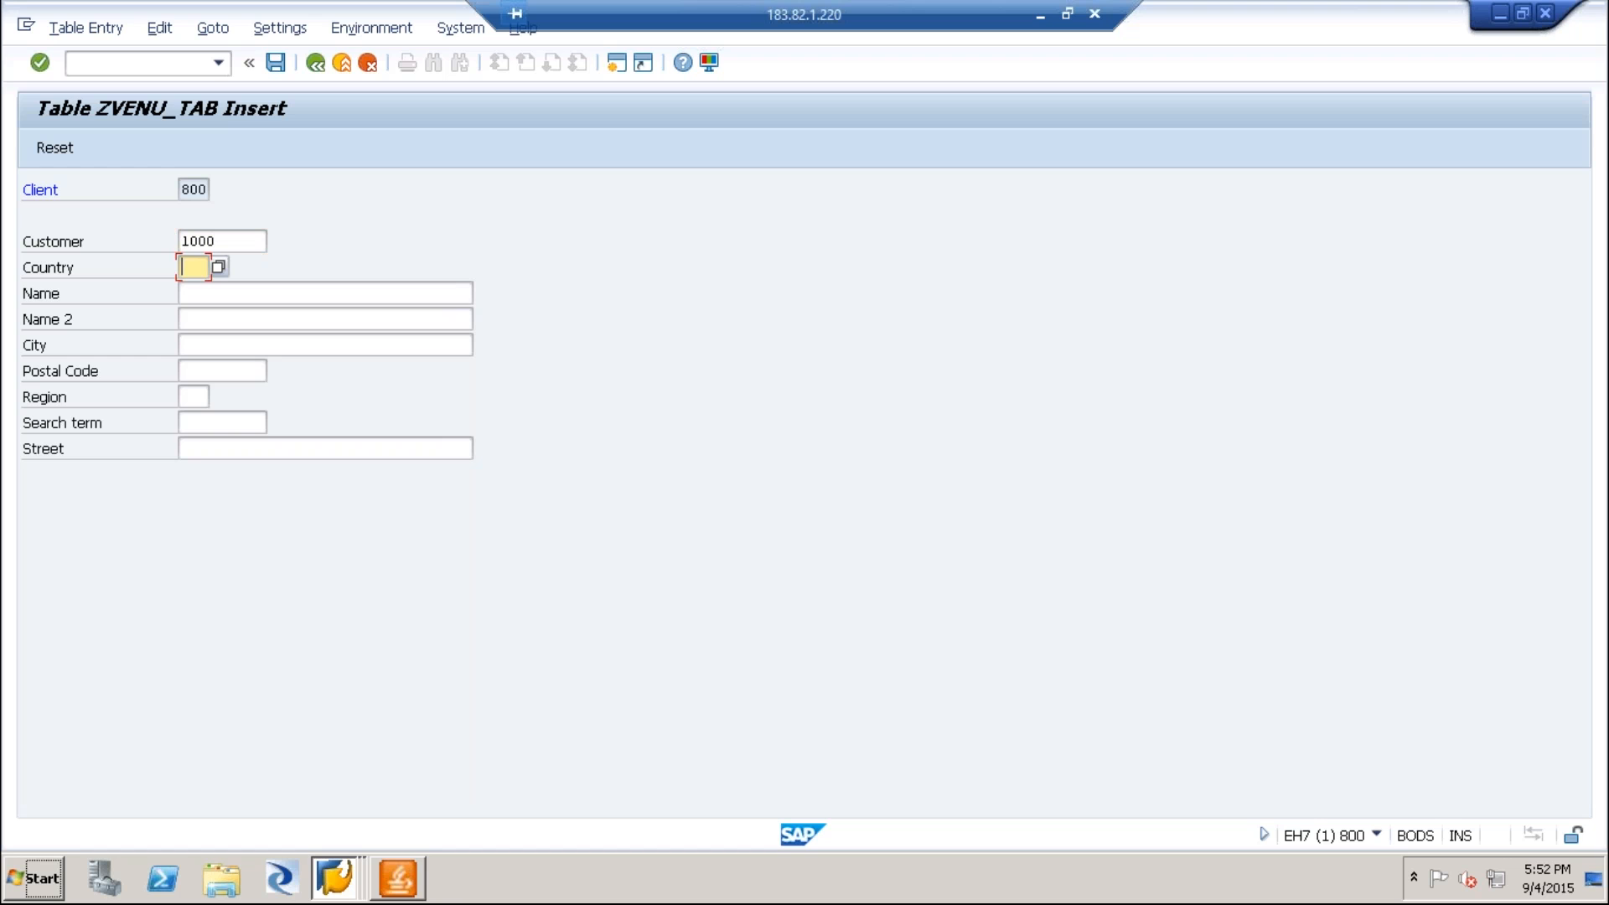
pyautogui.write('IN')
pyautogui.press('Tab')
pyautogui.press('Tab')
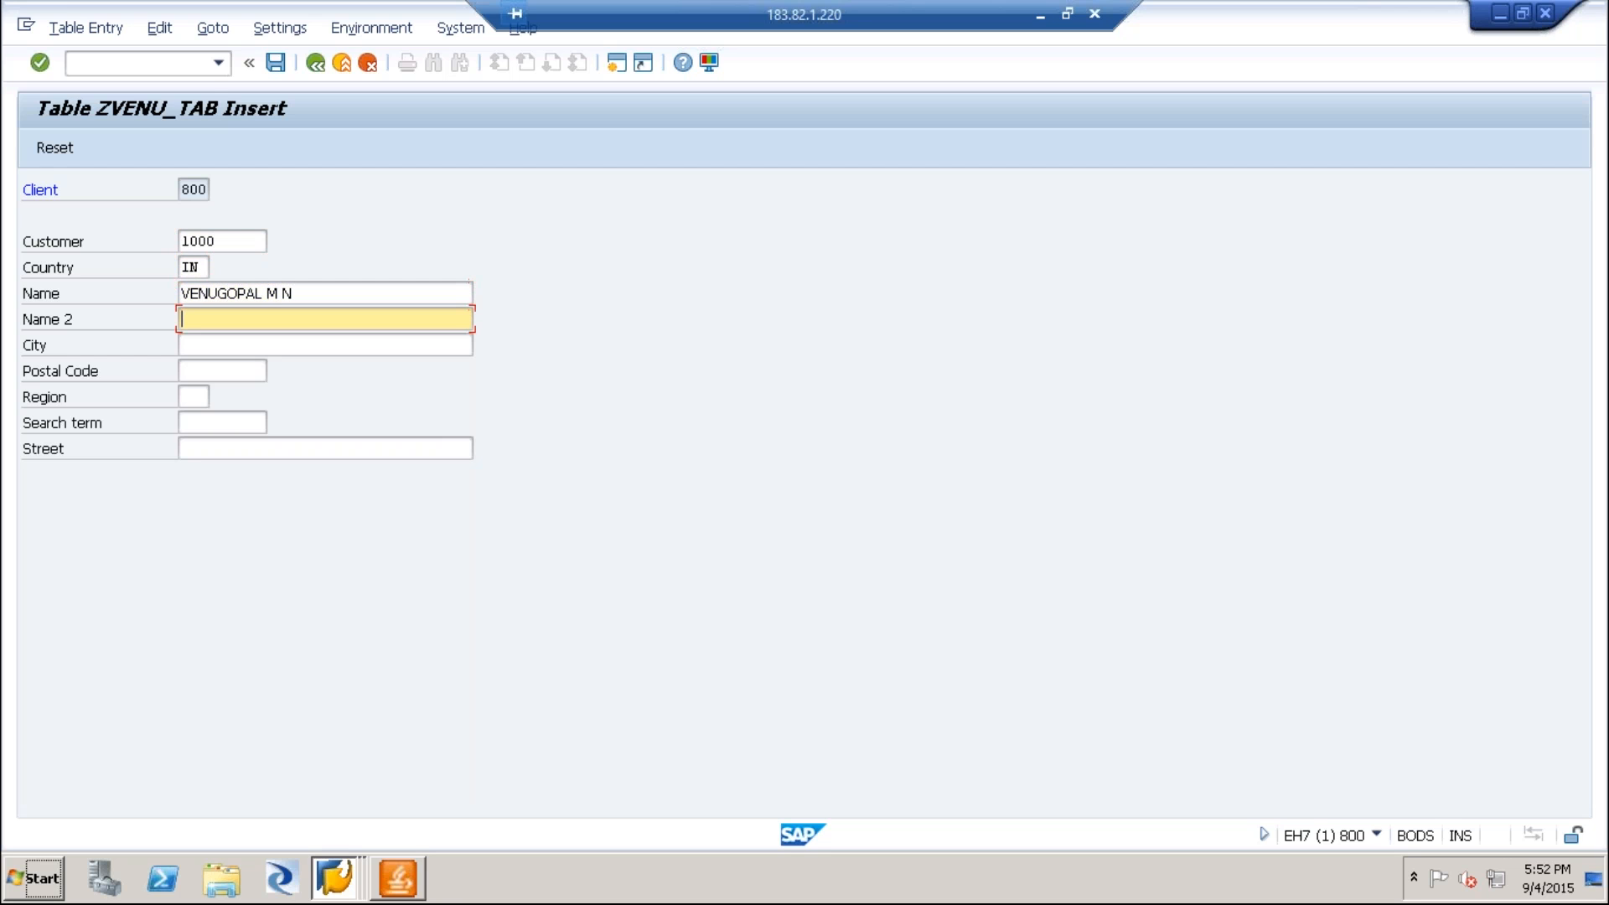
# Copy the customer's name into Name 2 and expand its initials into the full name.
pyautogui.moveTo(330, 297); pyautogui.dragTo(119, 277)
pyautogui.hotkey('ctrl', 'c')
pyautogui.click(263, 322)
pyautogui.hotkey('ctrl', 'v')
pyautogui.click(279, 319)
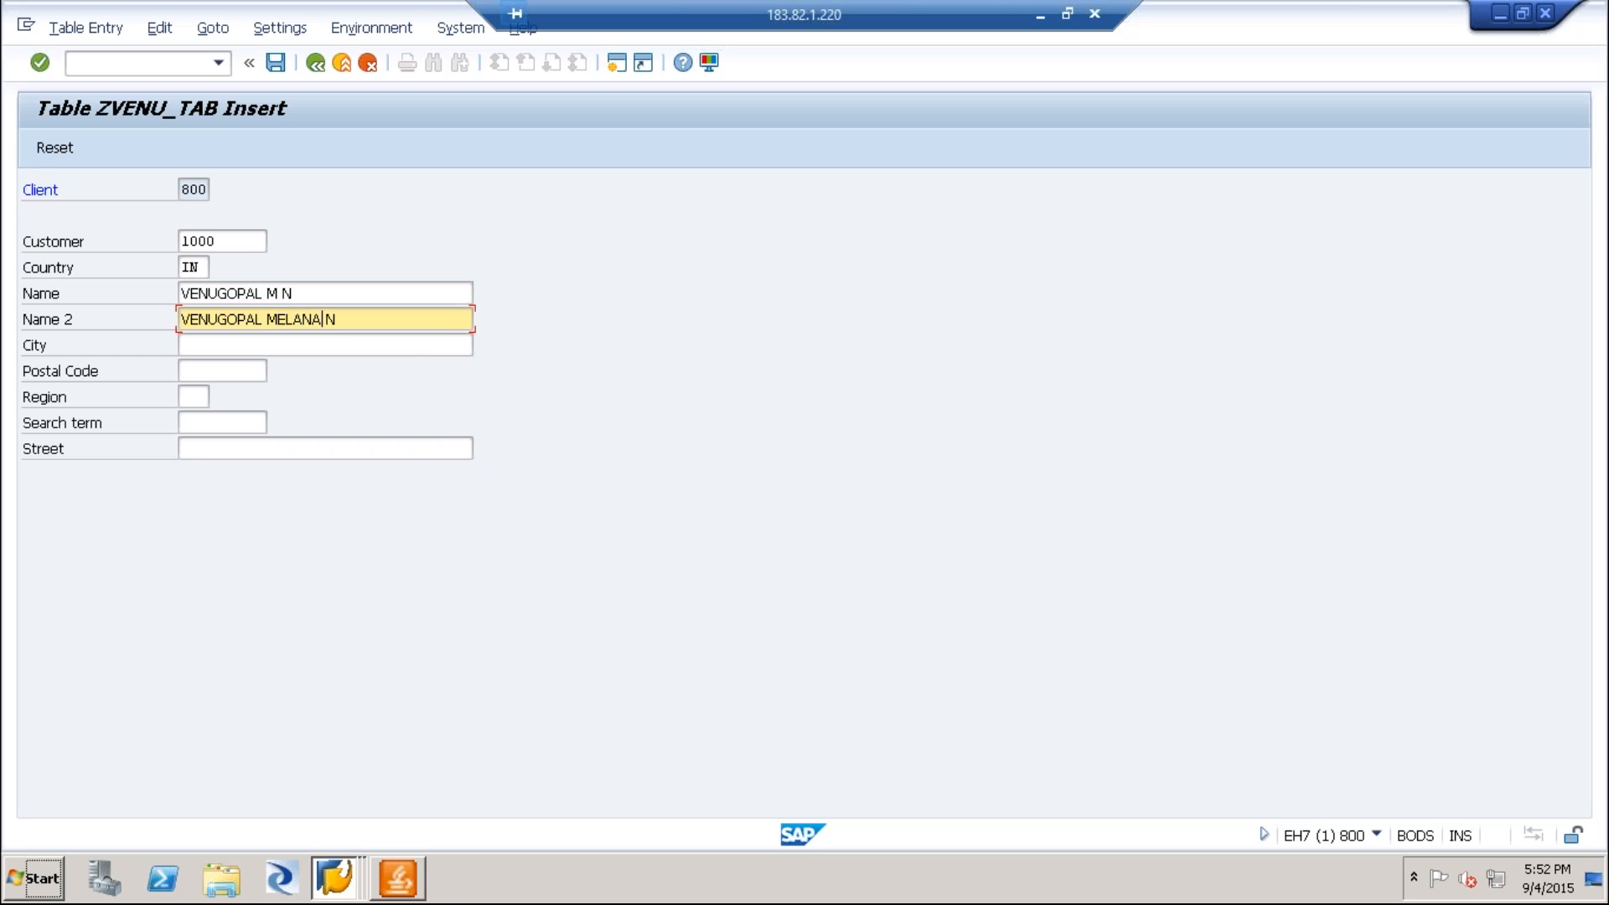
pyautogui.click(403, 321)
# Fill in the customer's city in capital letters and the six-digit postal code.
pyautogui.click(223, 344)
pyautogui.write('BAN')
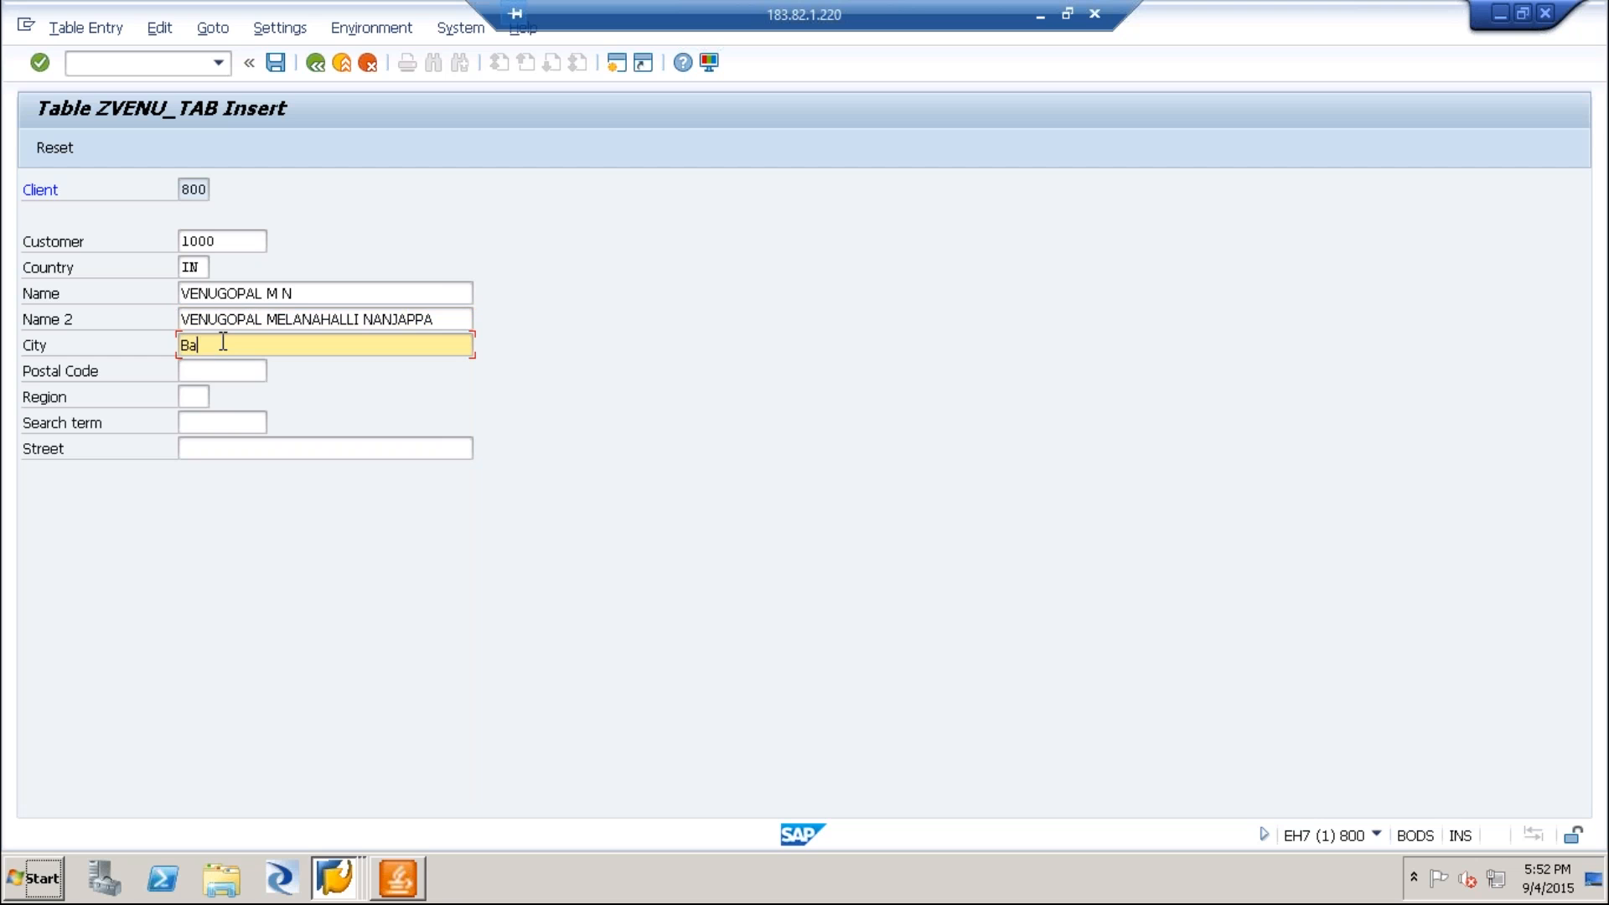
pyautogui.press('BackSpace')
pyautogui.write('NGALORE')
pyautogui.click(206, 372)
pyautogui.write('5600001')
pyautogui.press('BackSpace')
pyautogui.press('BackSpace')
pyautogui.write('1')
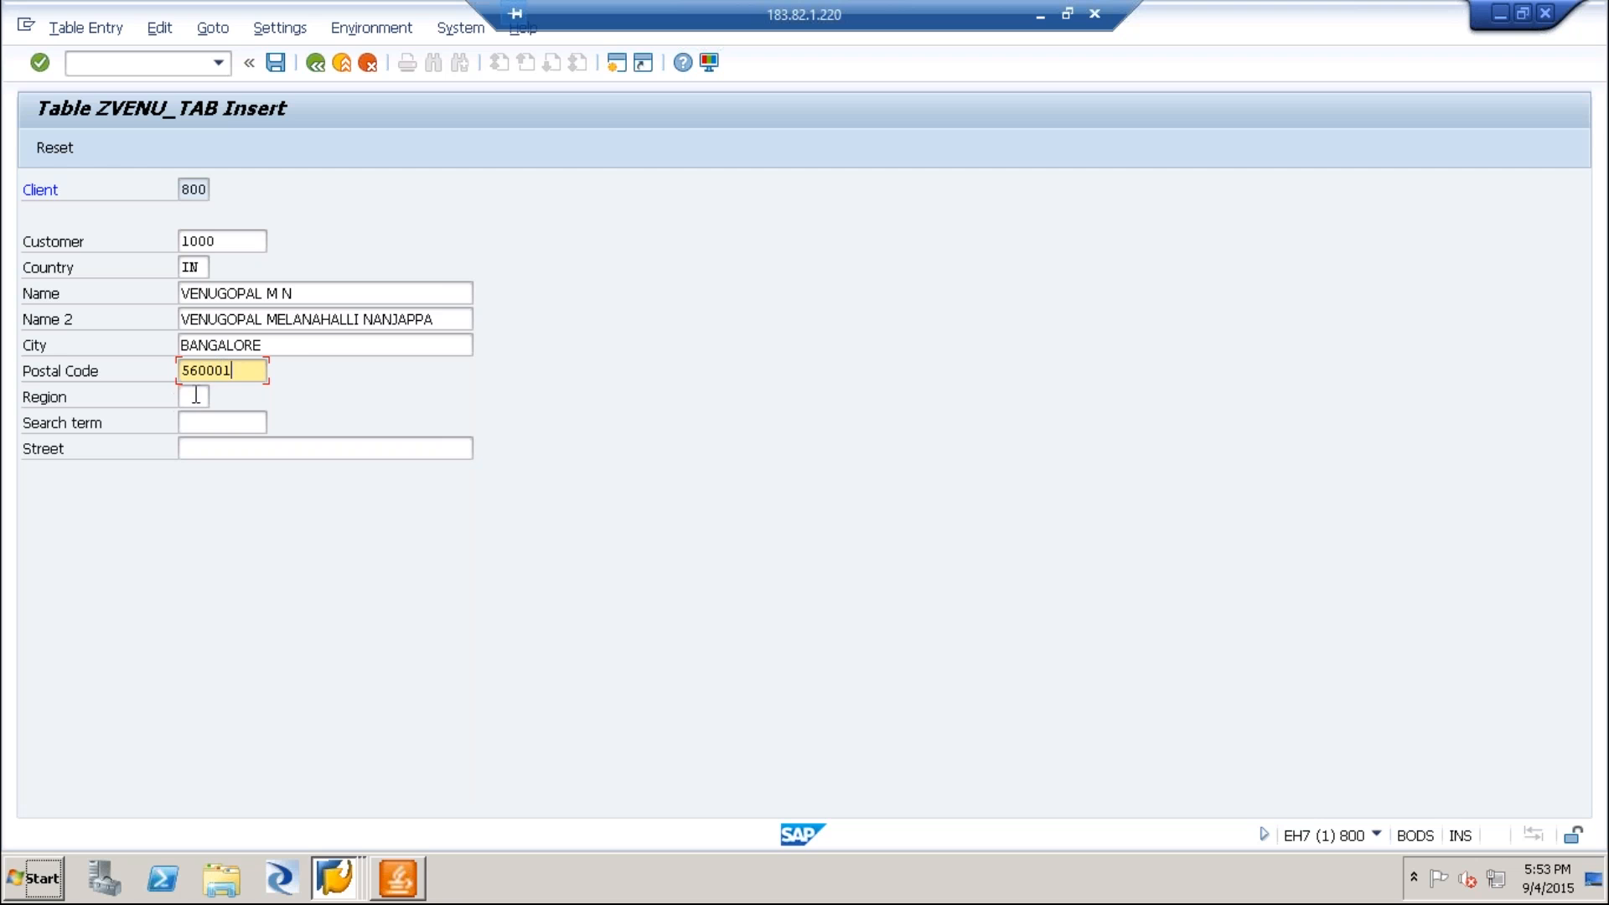
# Set the region to RU, enter the customer's short name as search term, fill in the street, and save the record.
pyautogui.click(196, 395)
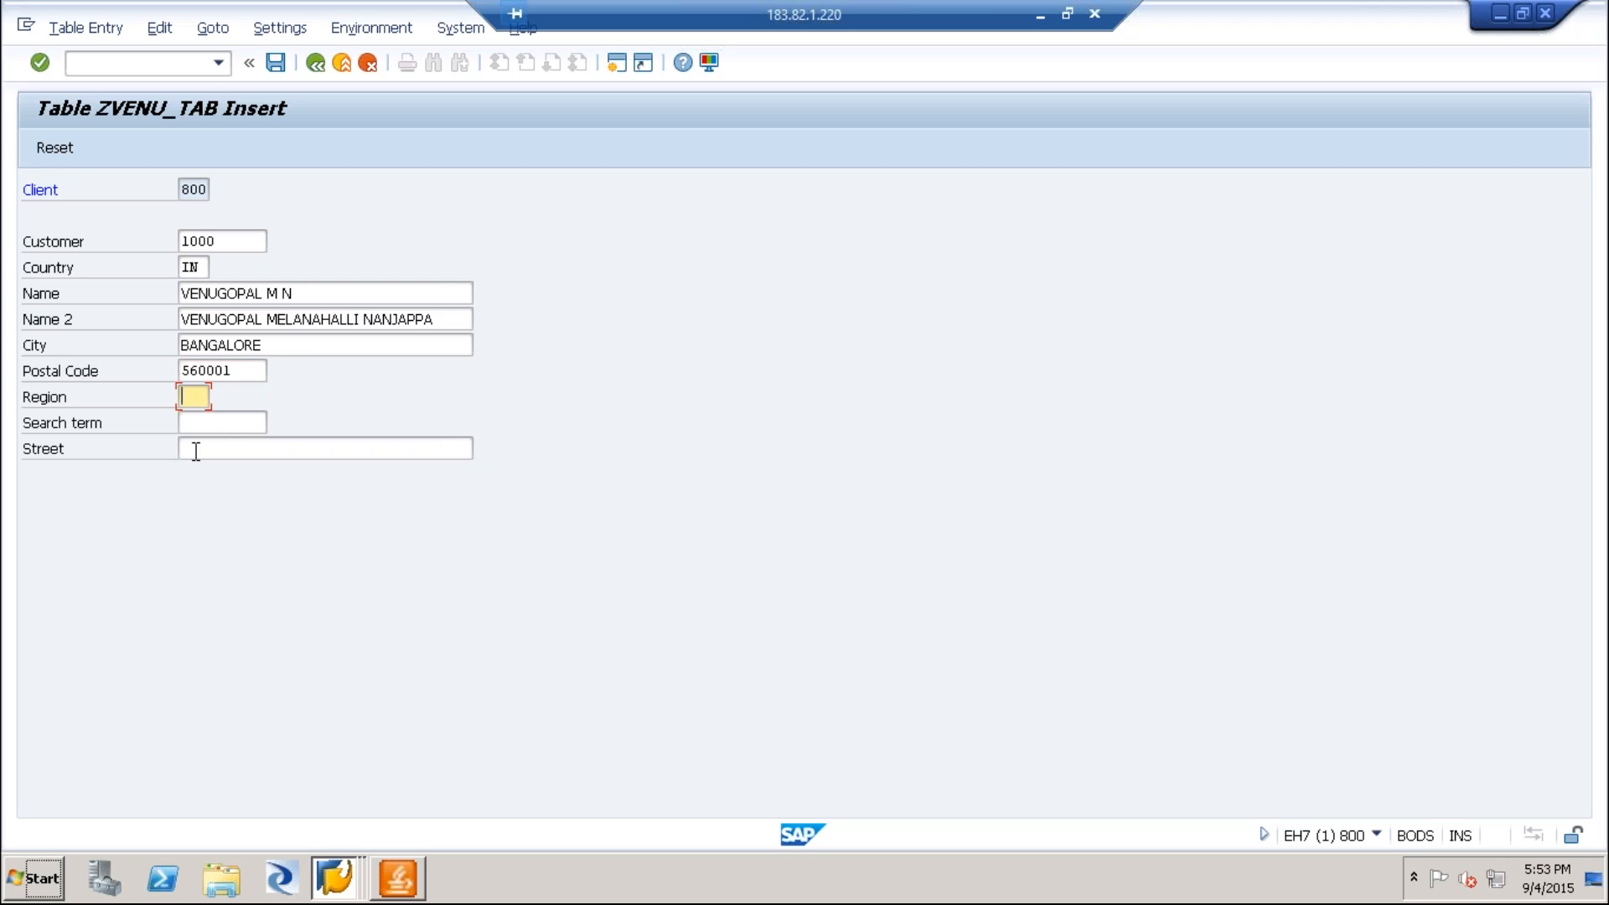
pyautogui.write('RU')
pyautogui.click(200, 424)
pyautogui.write('VENU')
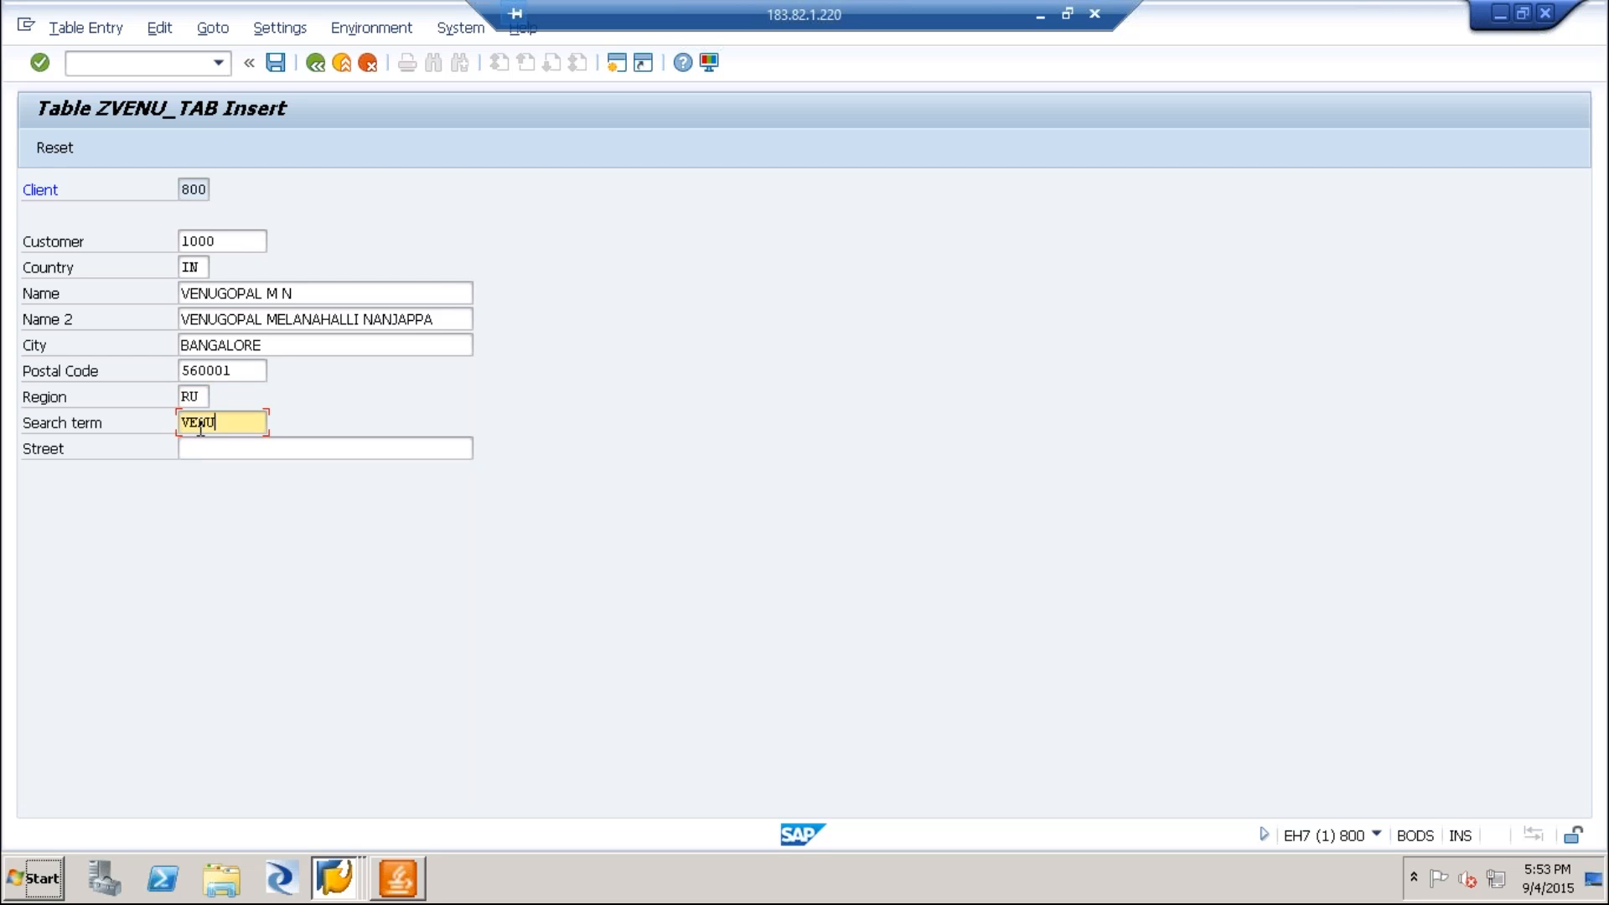
pyautogui.press('Tab')
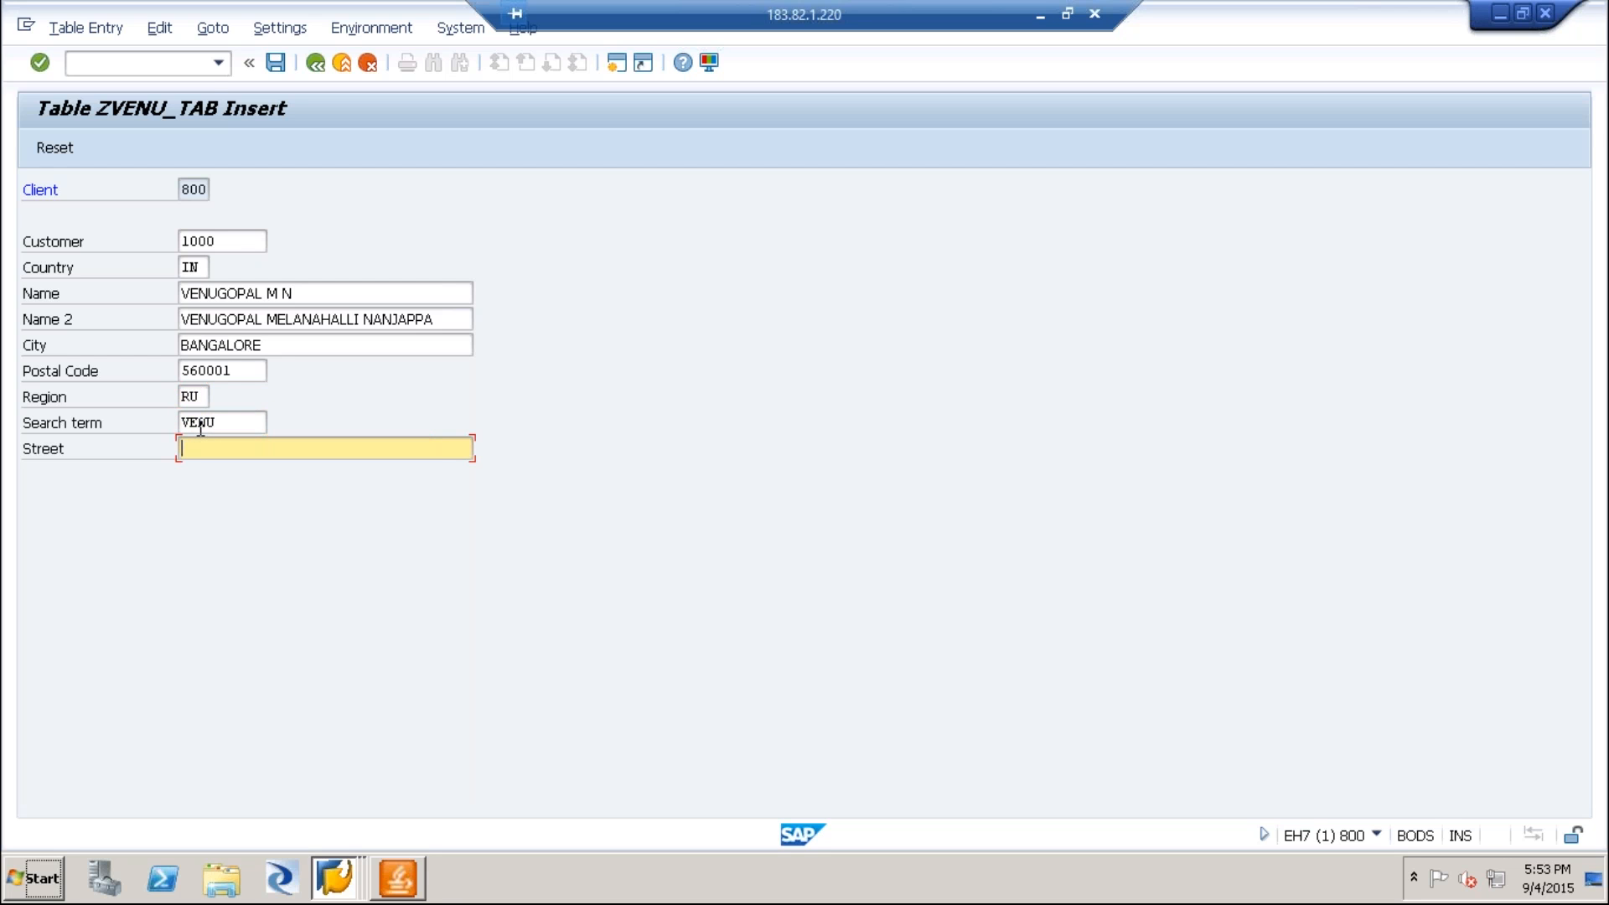
pyautogui.write('BSK')
pyautogui.click(275, 64)
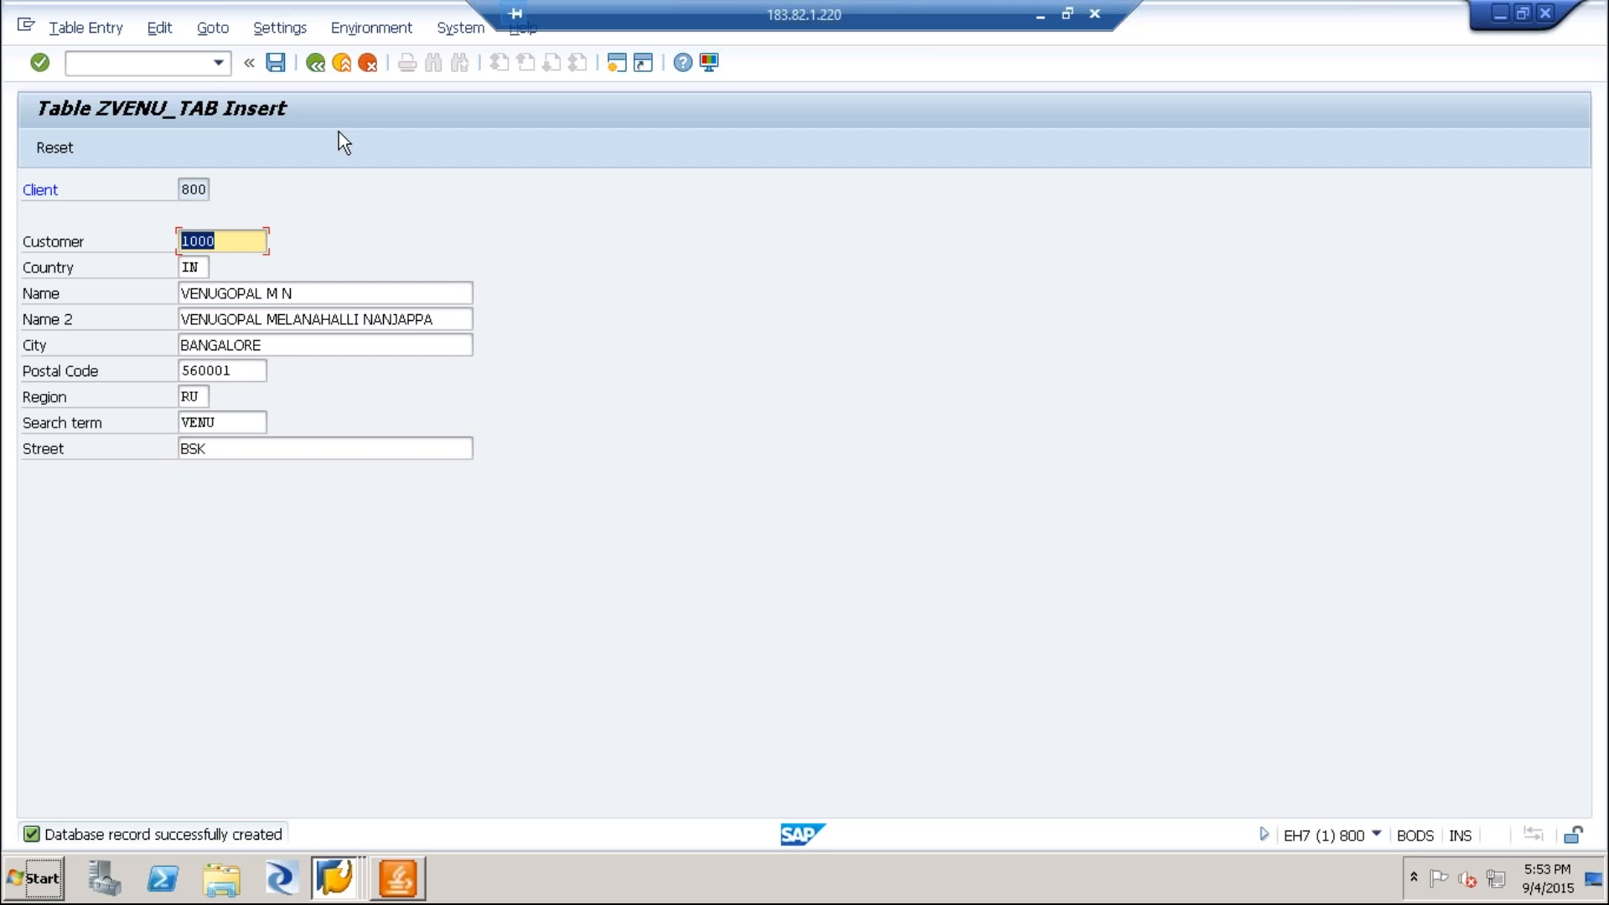
# Switch to the Data Browser session, list all entries of ZVENU_TAB without criteria, and return to its initial screen.
pyautogui.click(345, 877)
pyautogui.click(289, 830)
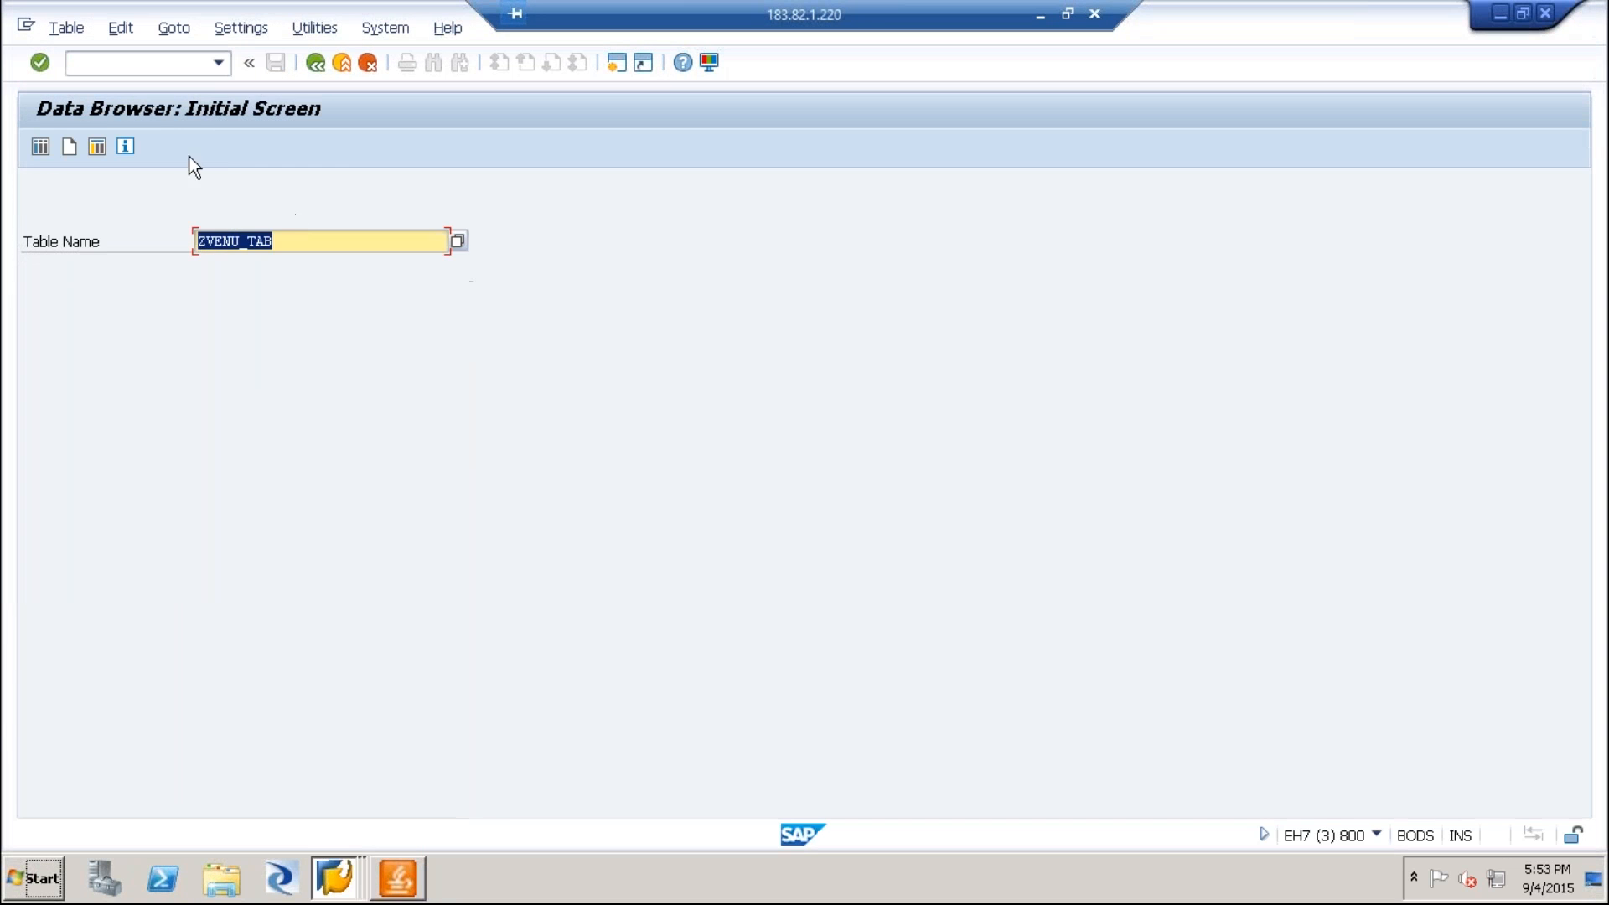
pyautogui.press('Return')
pyautogui.click(40, 147)
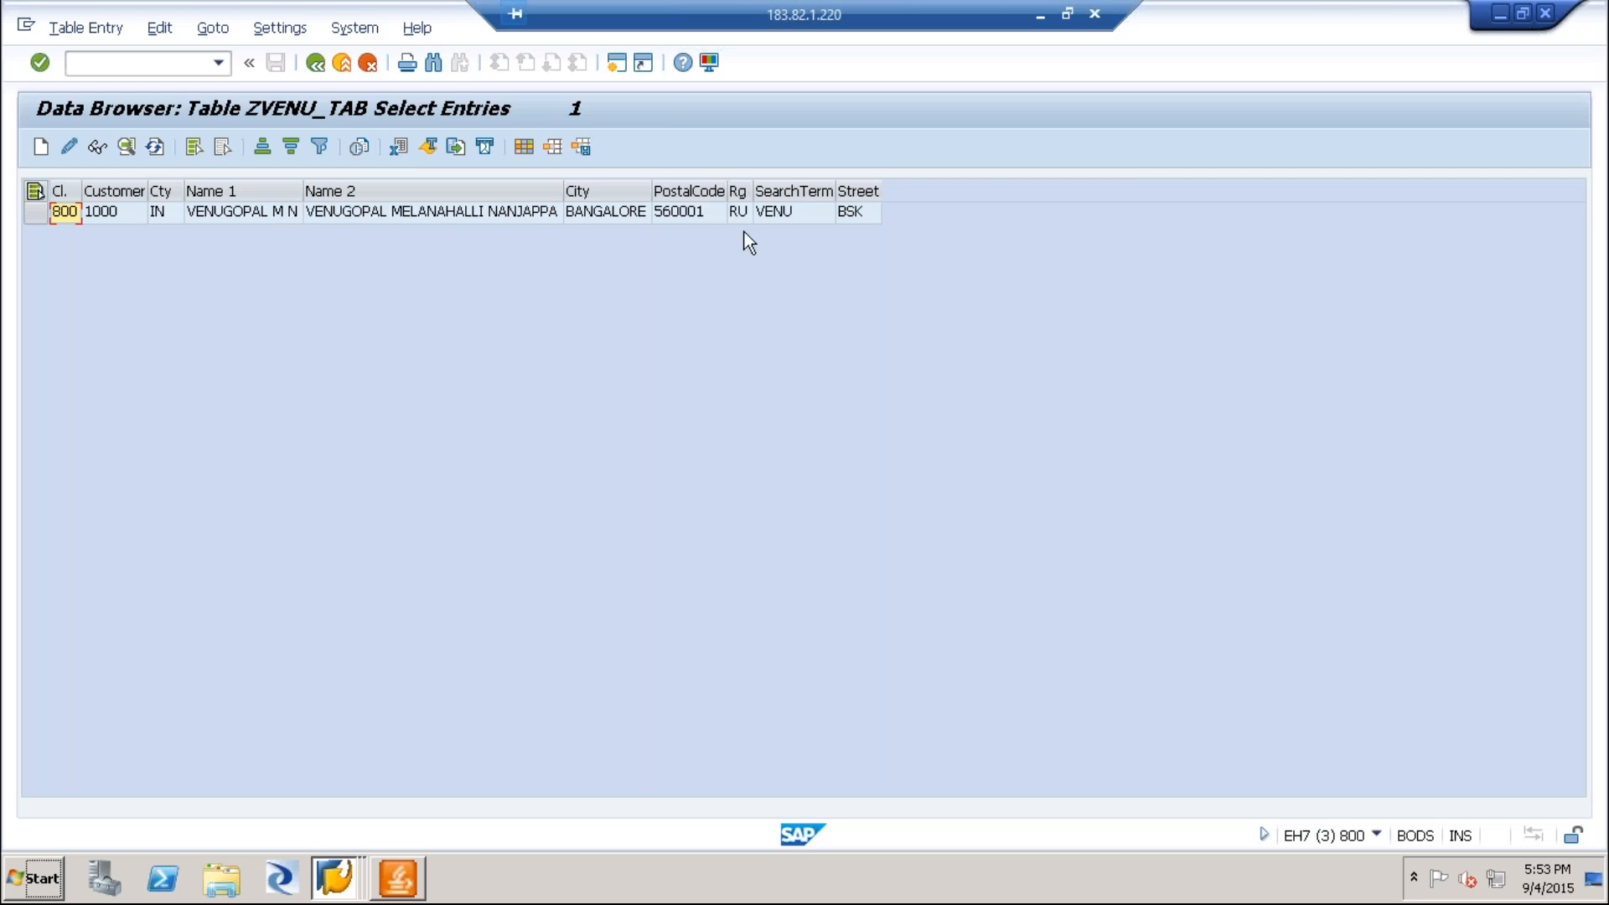
pyautogui.click(315, 63)
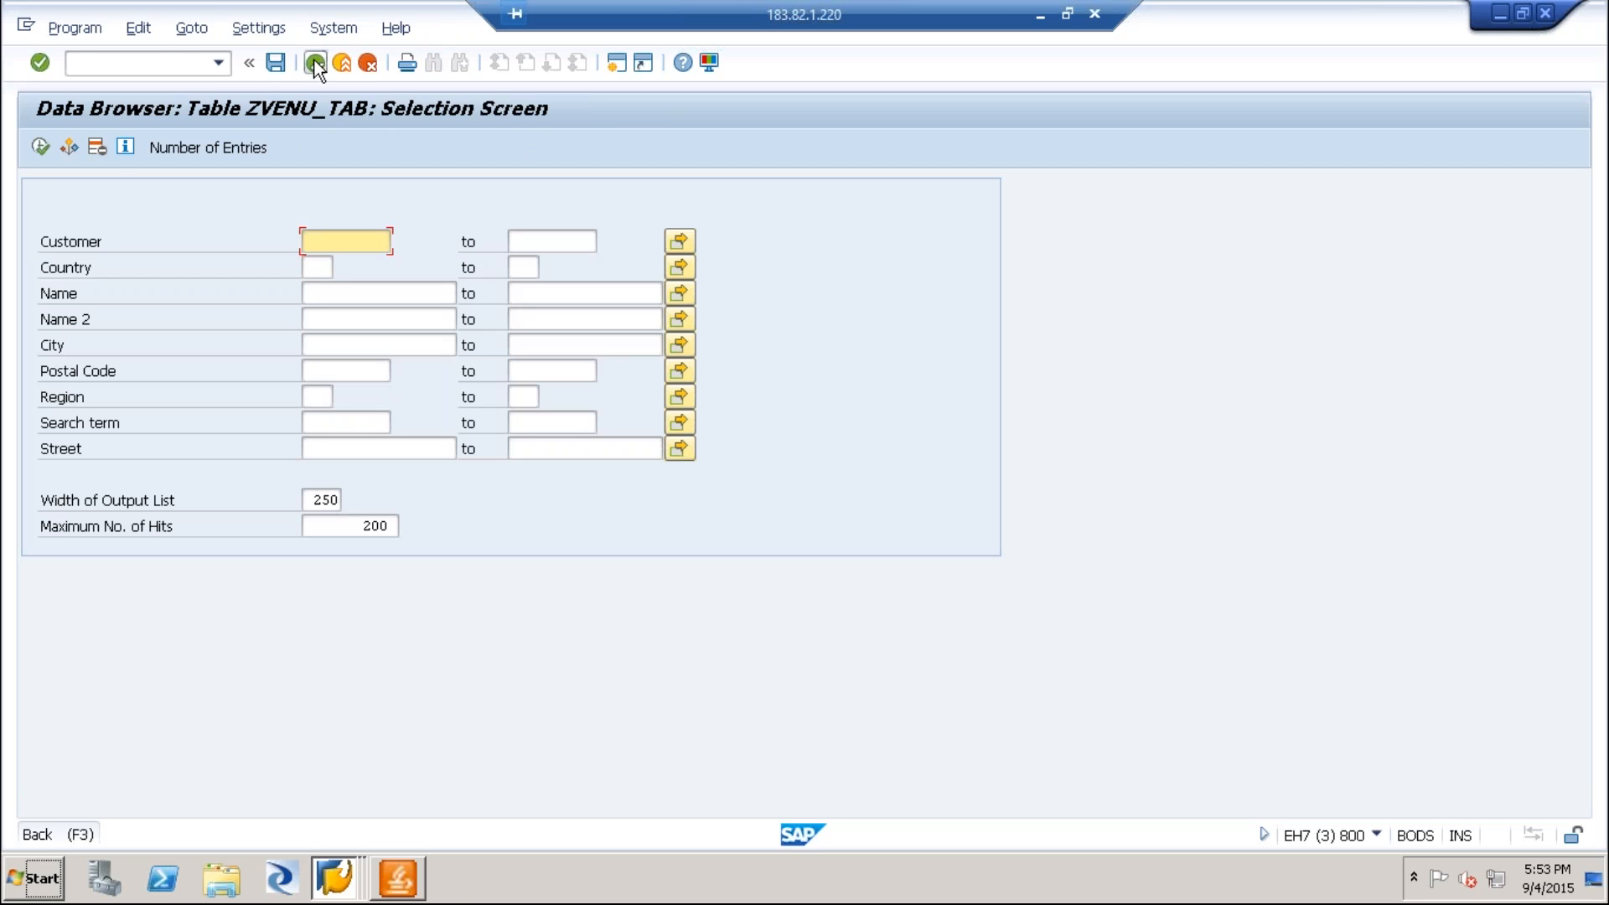
pyautogui.click(316, 65)
# Switch back to the ZVENU_TAB insert session and leave the entry form and table definition for the ABAP Dictionary initial screen.
pyautogui.click(335, 878)
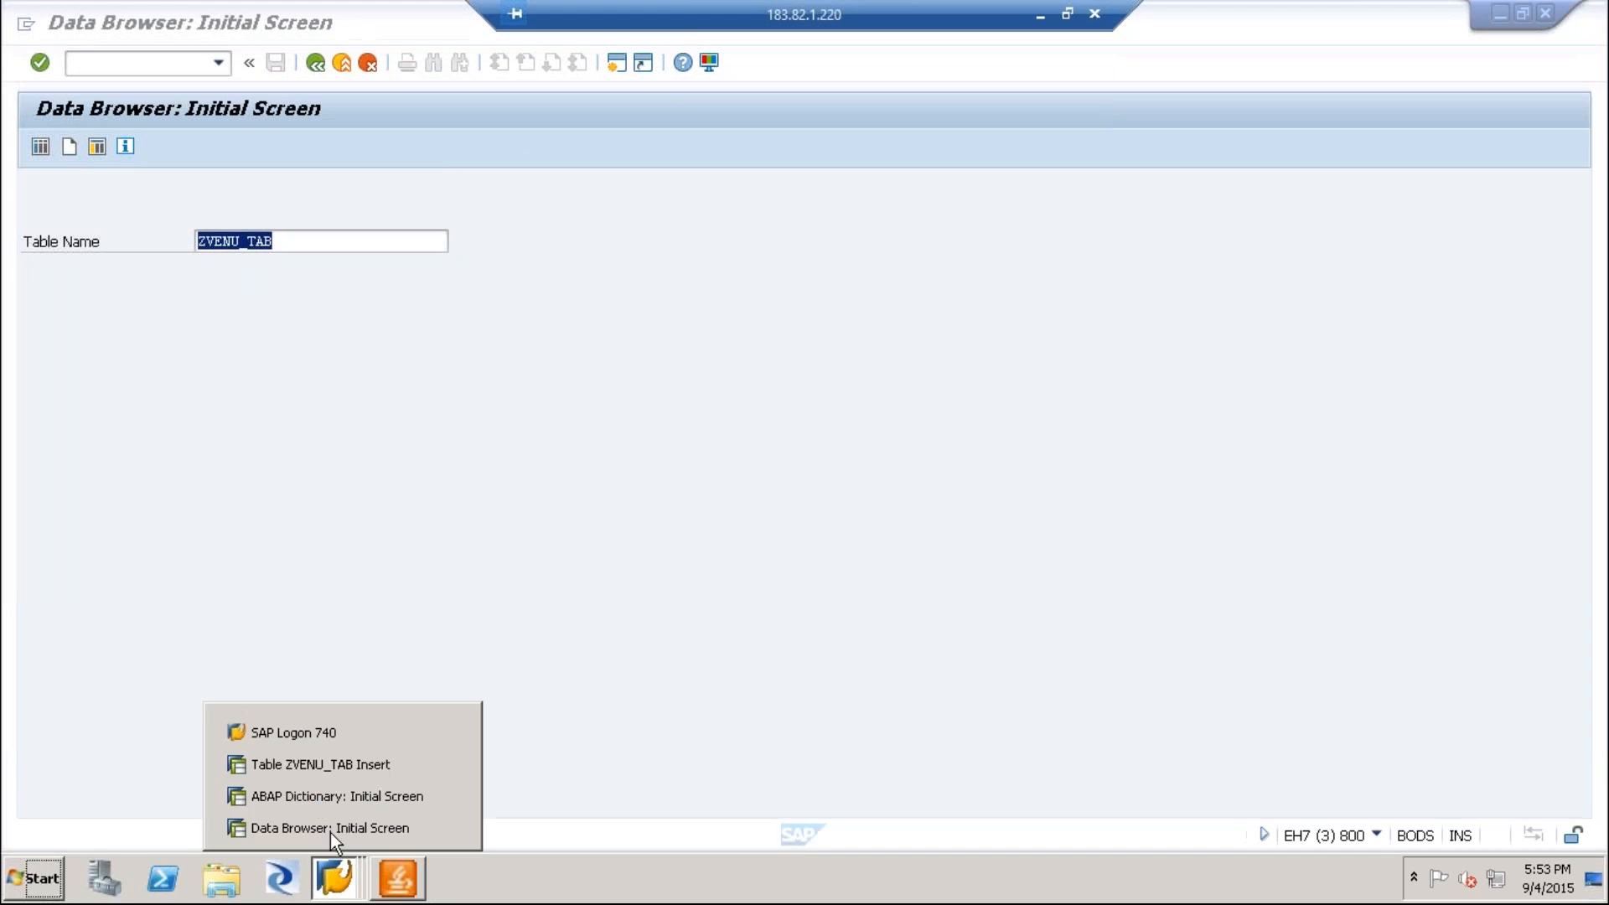
pyautogui.click(315, 793)
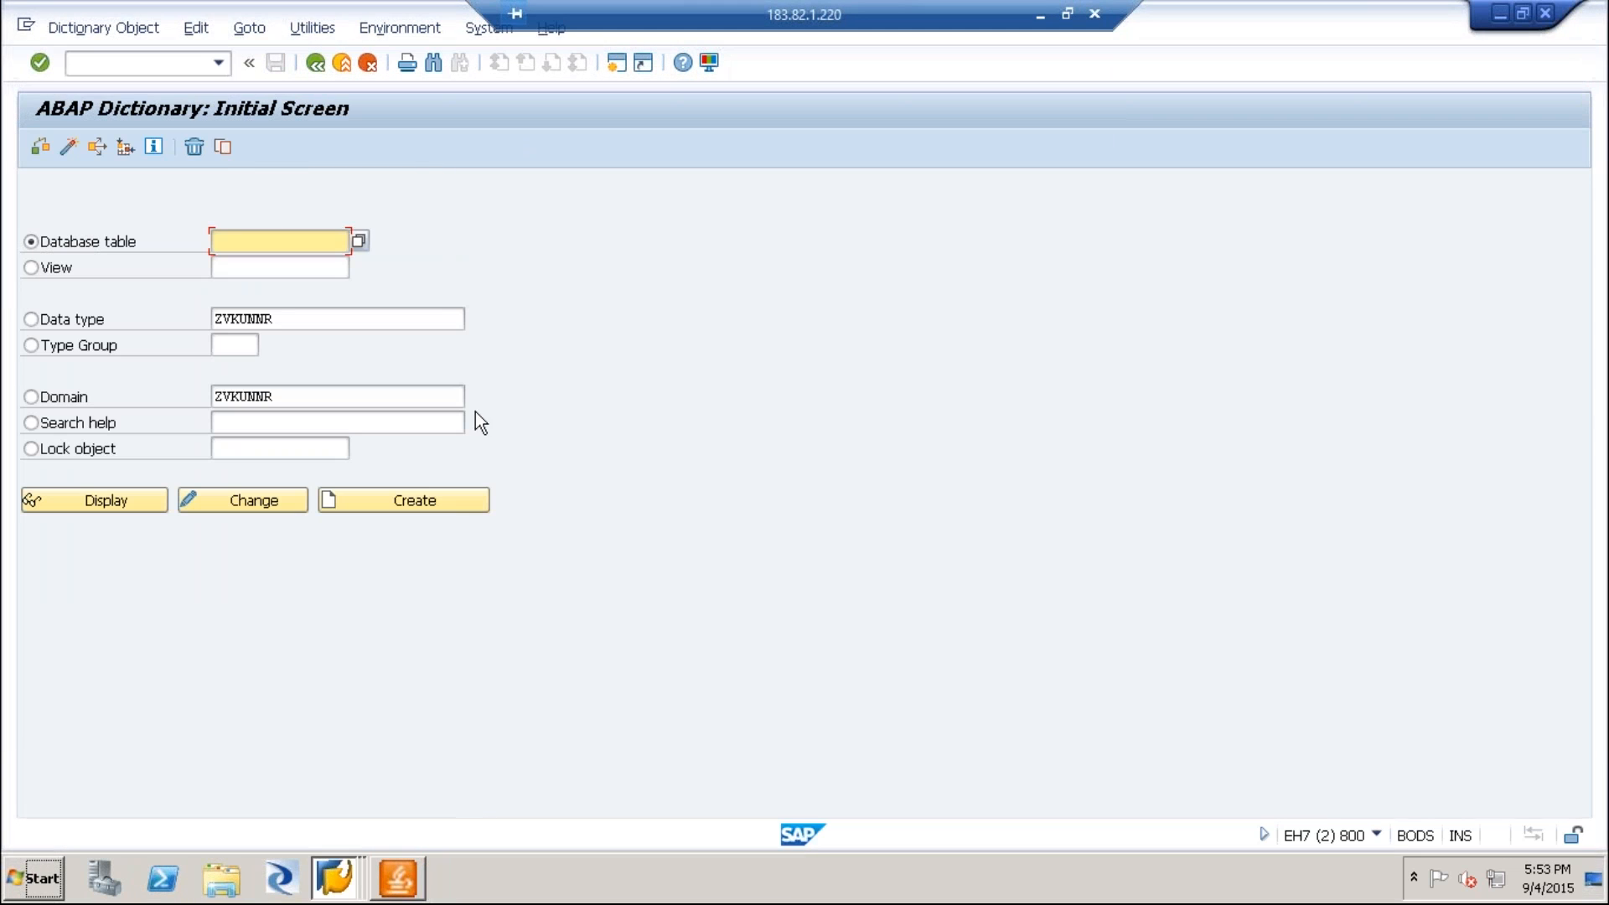
pyautogui.click(349, 754)
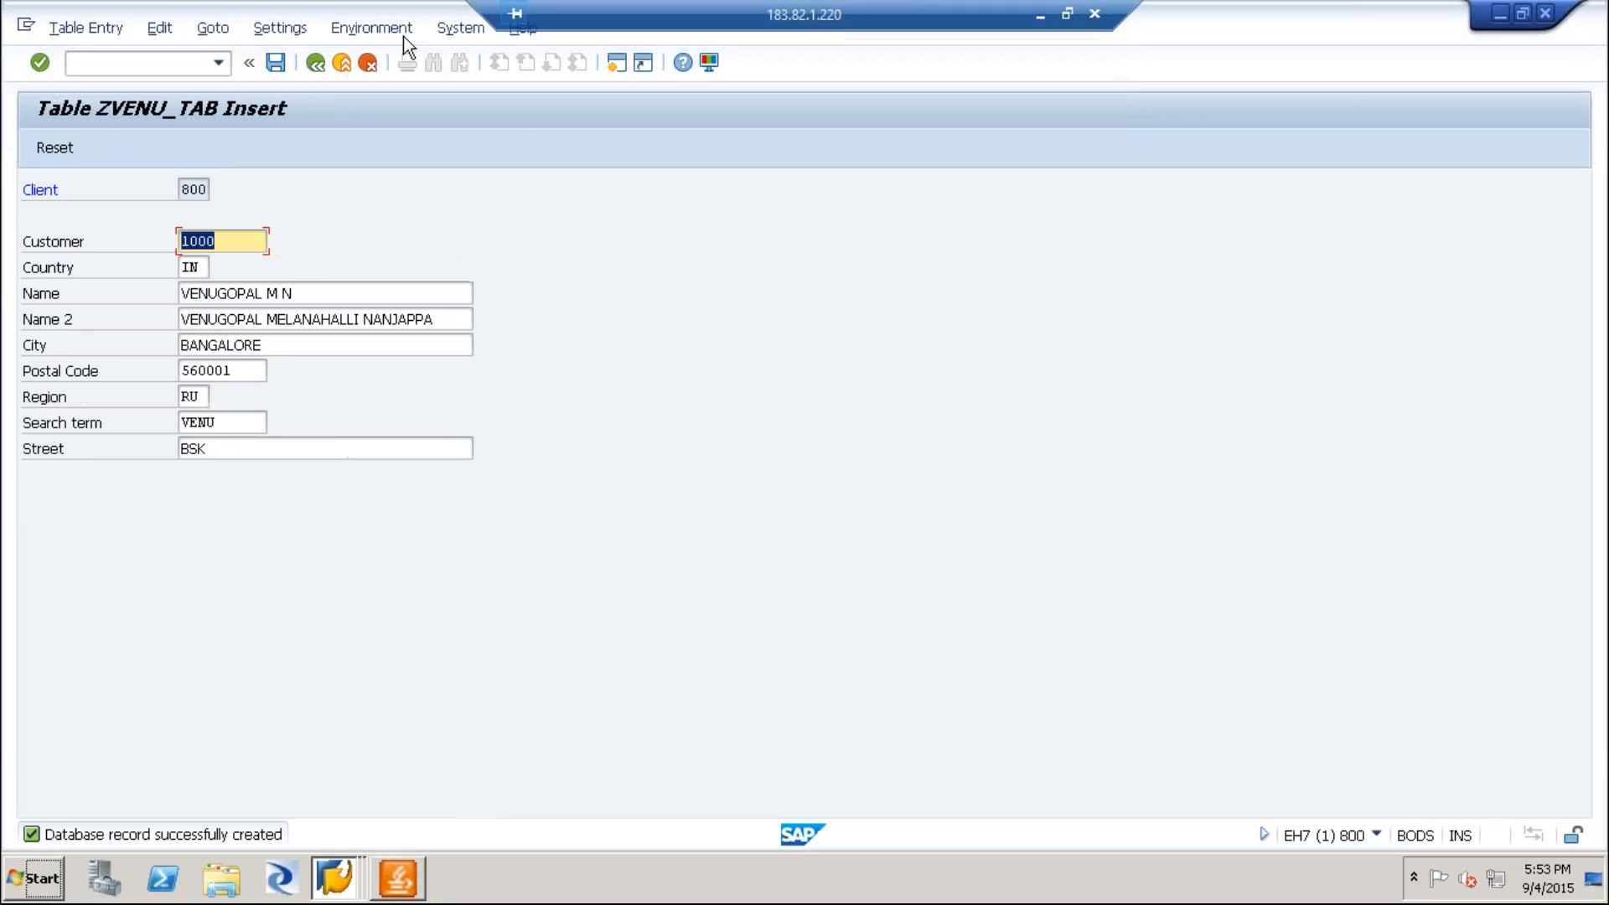
pyautogui.click(317, 63)
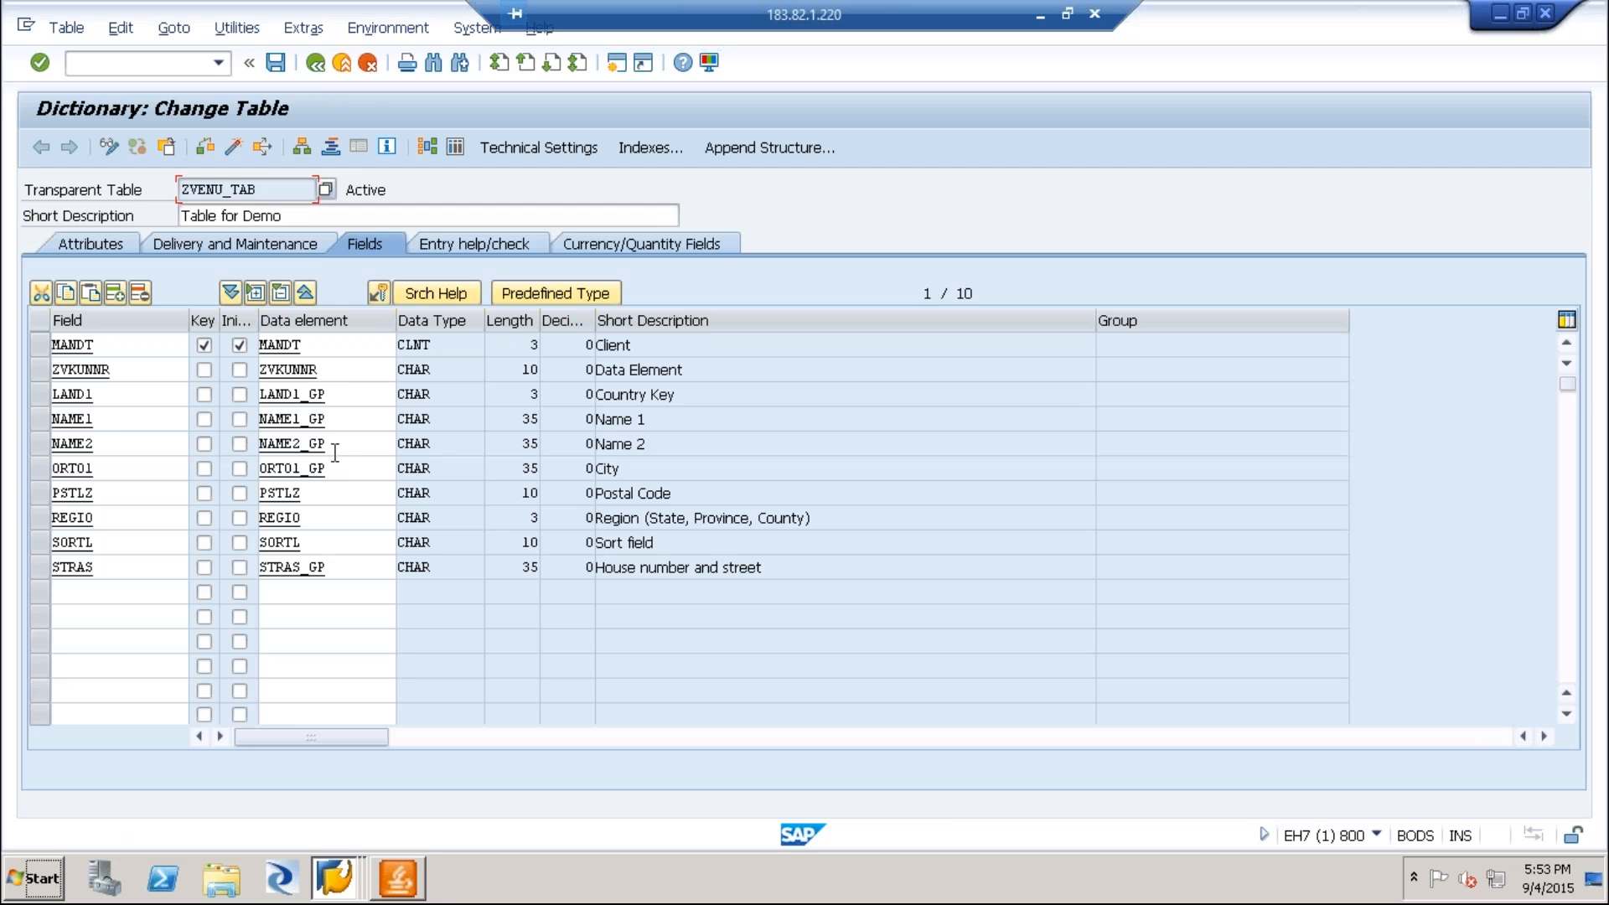
pyautogui.click(316, 63)
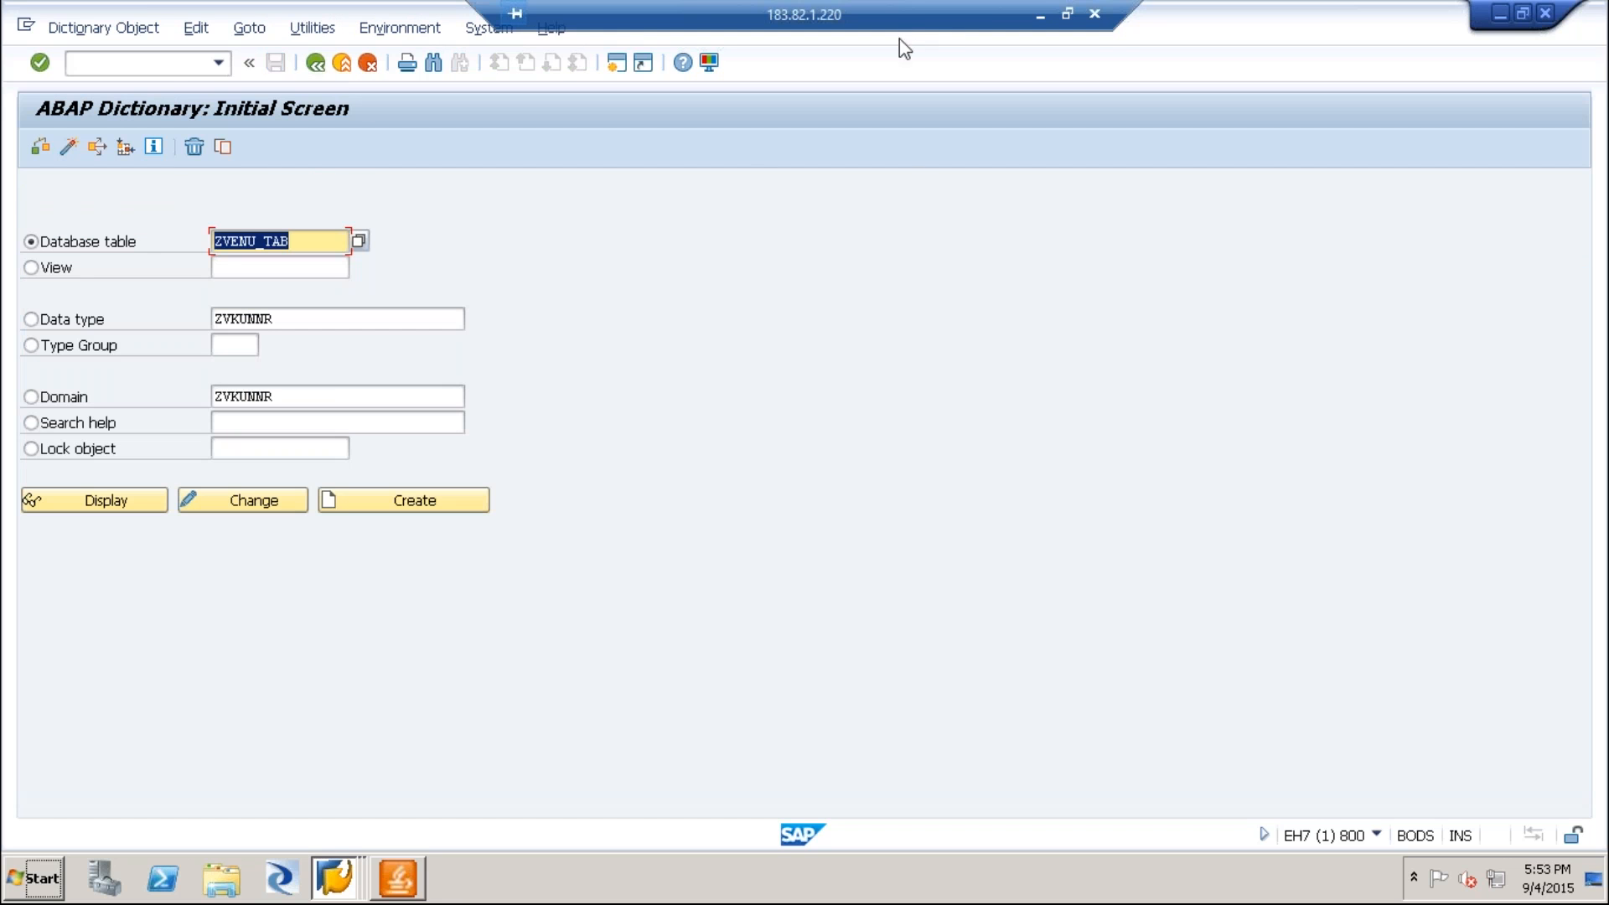